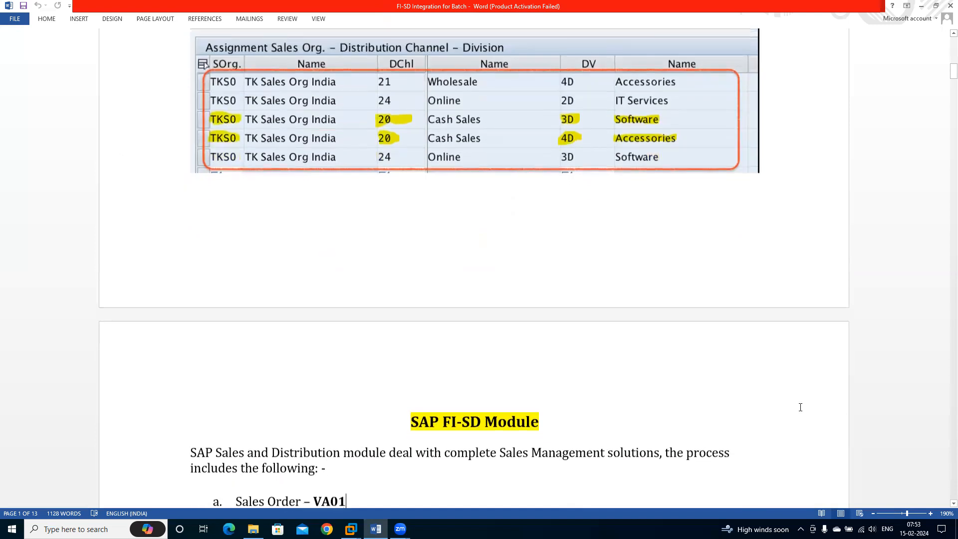
Review the SAP FI-SD Module process list, marking the Delivery & Pickup – VA02 – Delivery Note line.
key(Down)
key(Down)
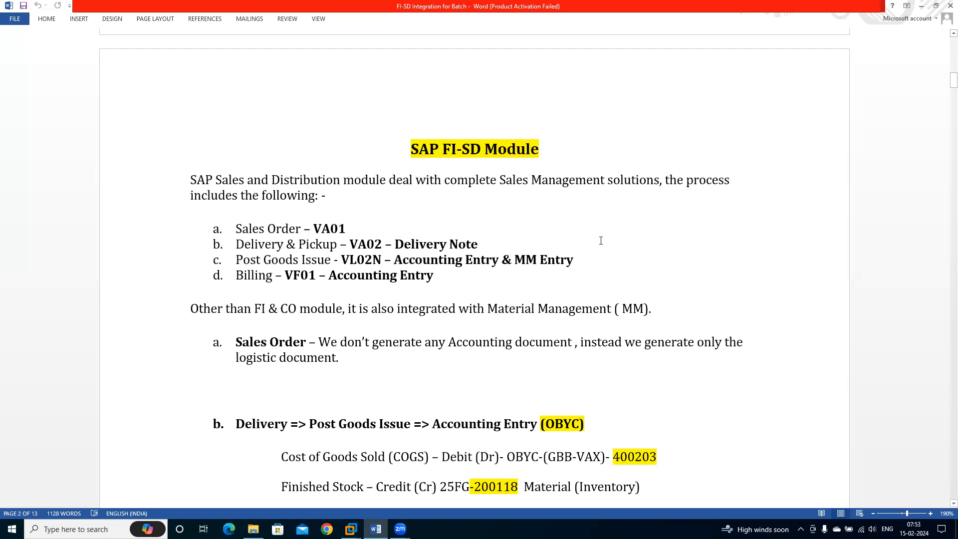
scroll(601, 241, down, 2)
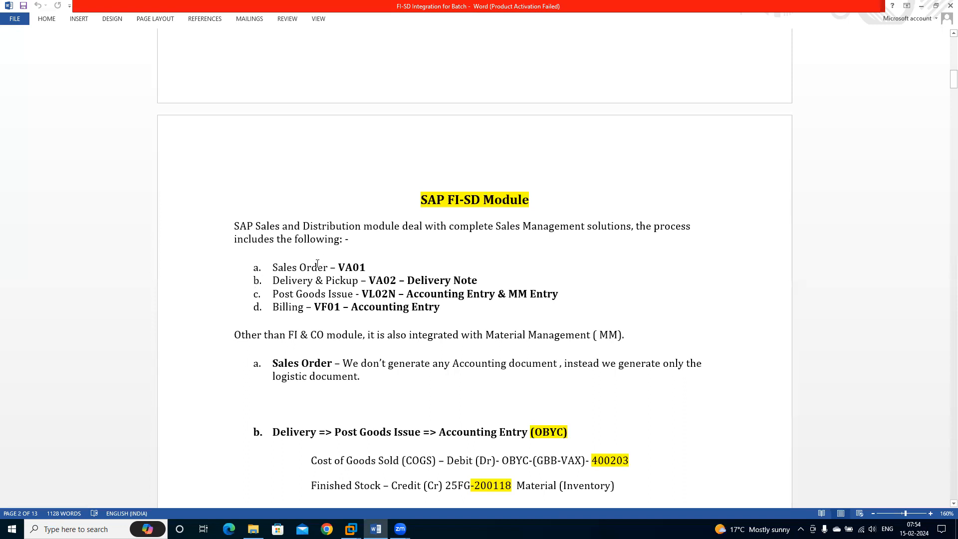
right_click(273, 274)
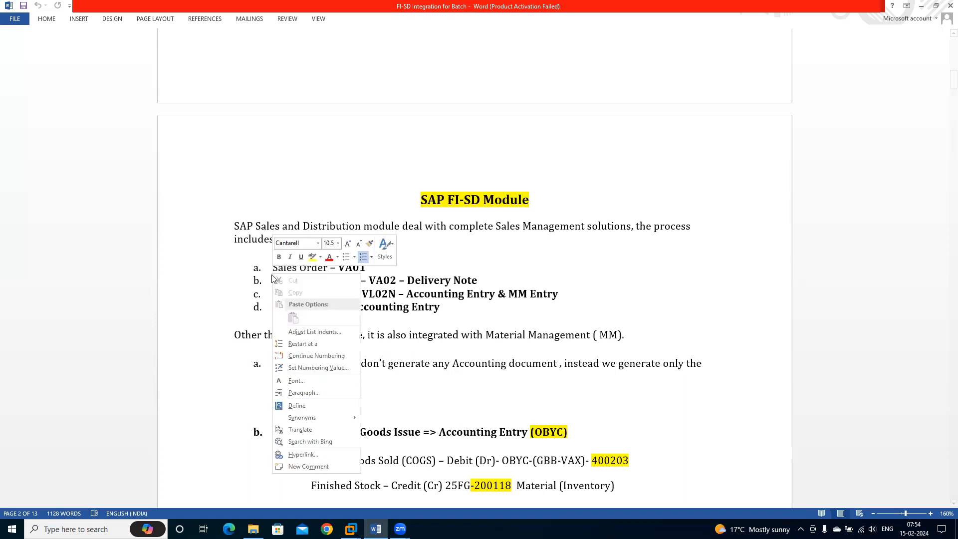
key(Escape)
drag(272, 280, 351, 282)
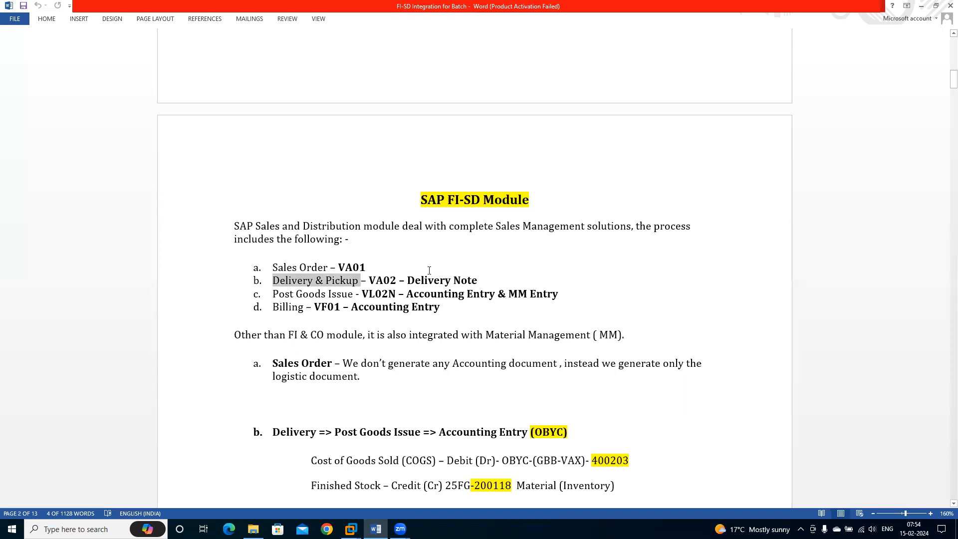
right_click(375, 279)
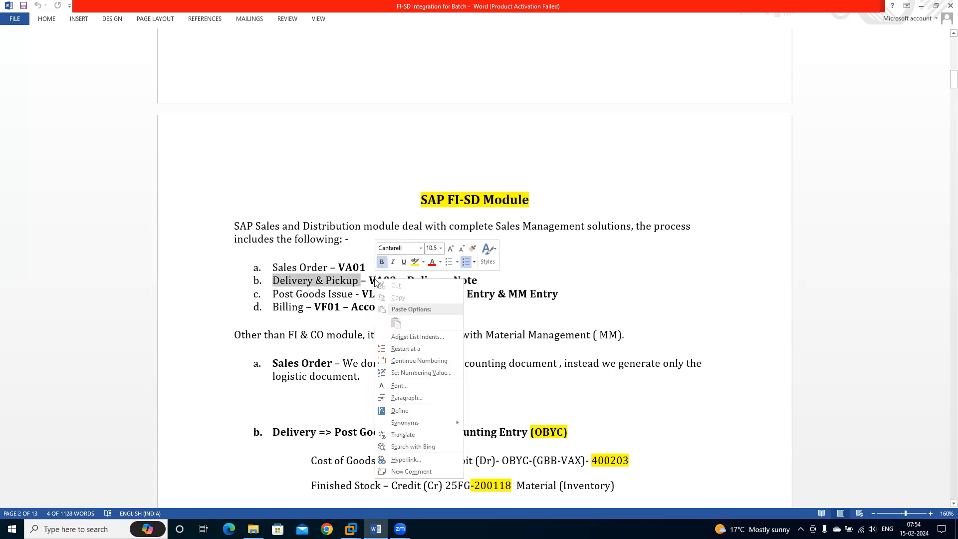
click(316, 283)
drag(273, 280, 475, 283)
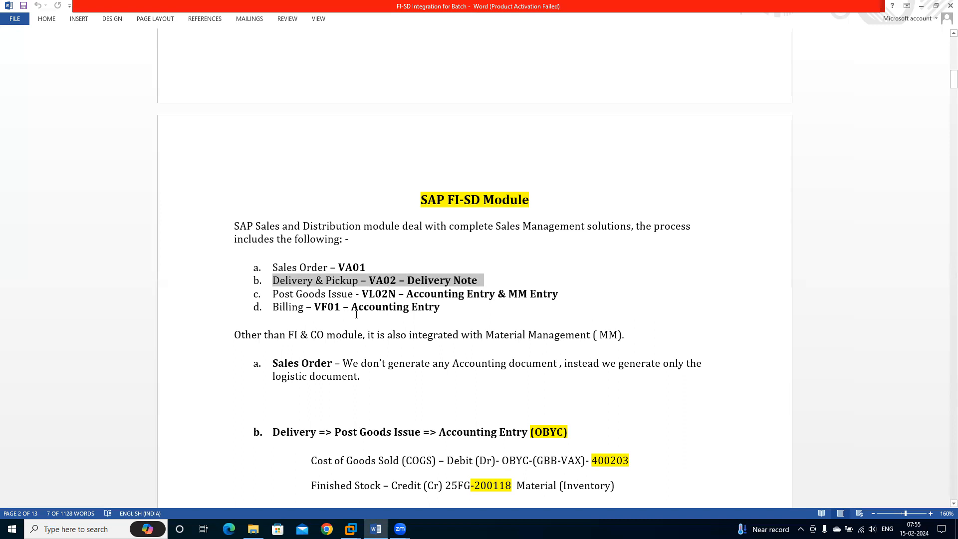
Read the Sales Order note below the process list about accounting and logistic documents.
key(Down)
key(Down)
key(Down)
key(Down)
key(Down)
key(Down)
key(Down)
key(Down)
key(Down)
key(Down)
key(Down)
key(Down)
key(Down)
key(Down)
key(Down)
key(Down)
key(Down)
key(Down)
key(Down)
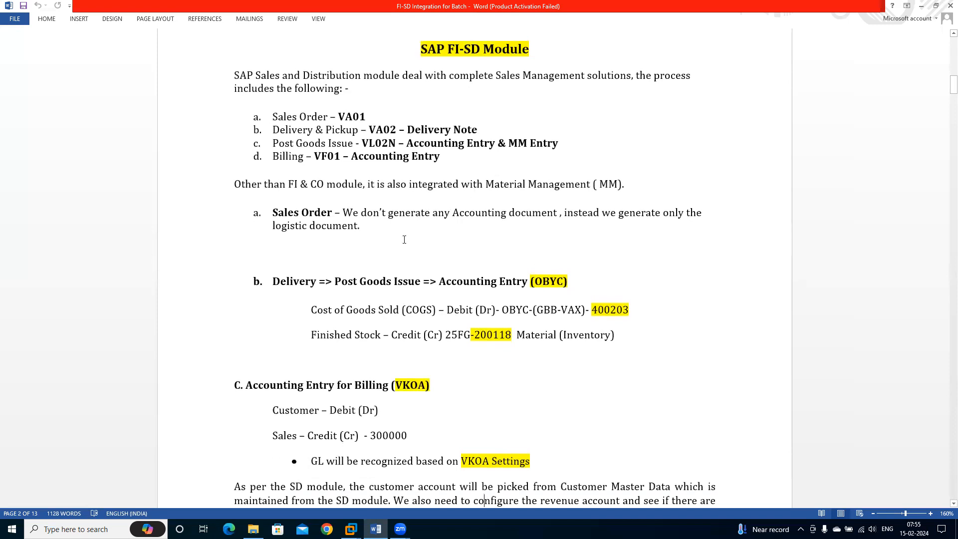
drag(370, 223, 258, 218)
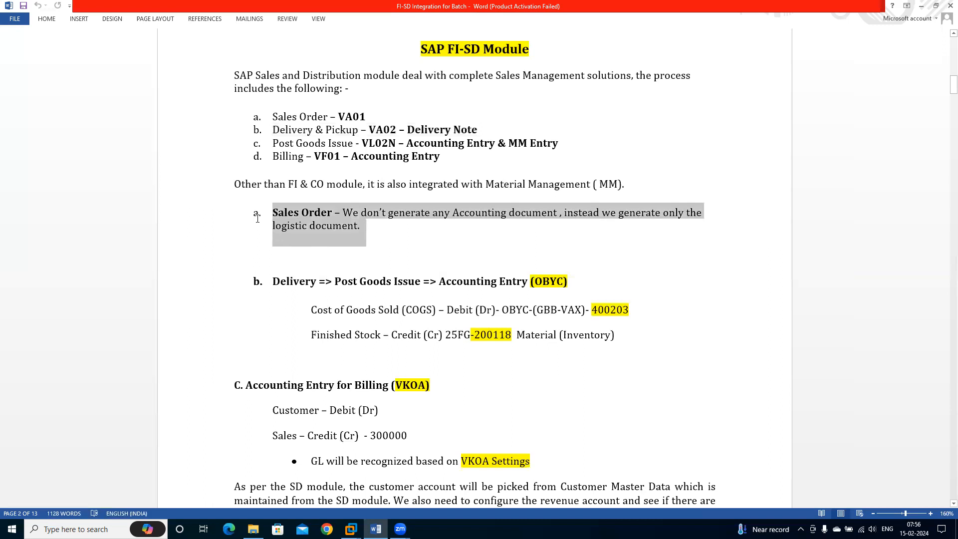
drag(258, 218, 257, 222)
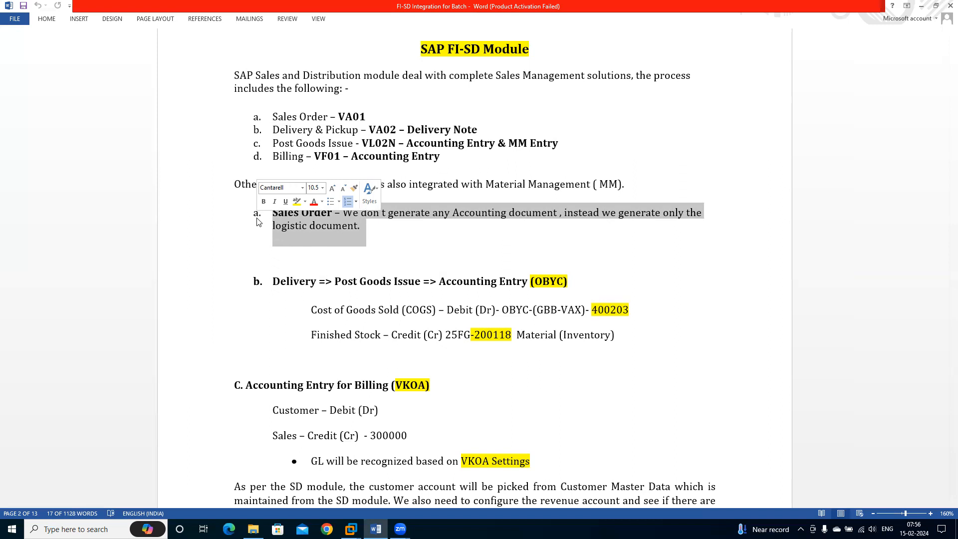
click(388, 242)
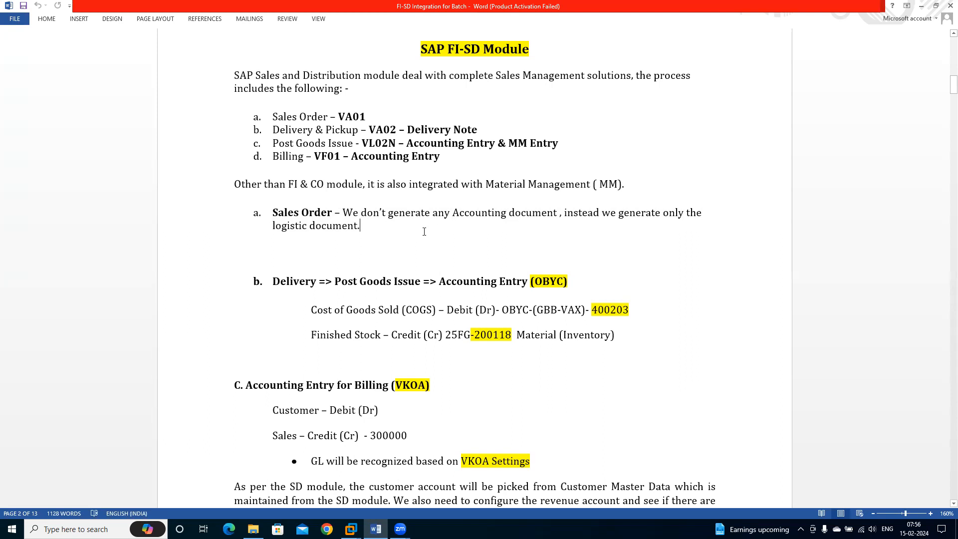
Examine the post goods issue accounting entry (OBYC), covering the cost of goods sold and finished stock lines.
drag(279, 280, 616, 290)
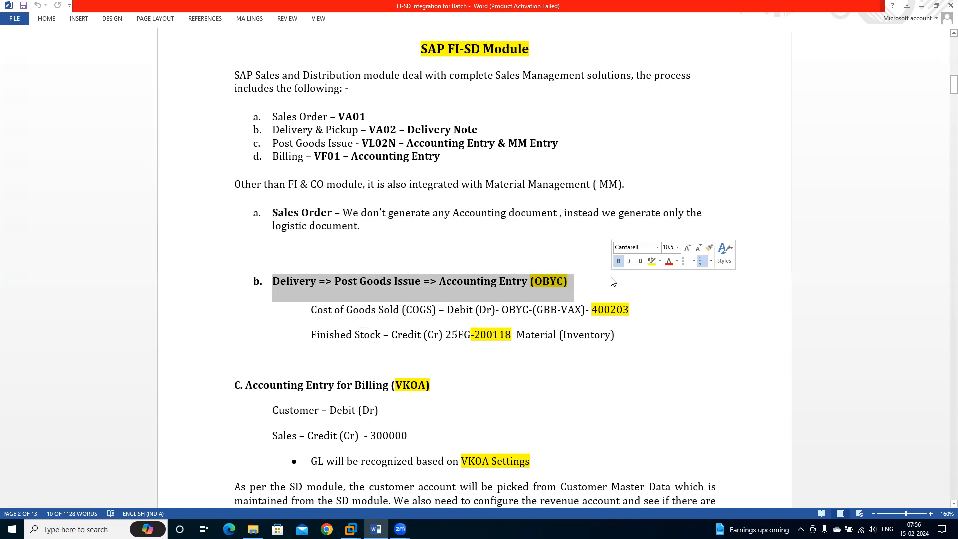
click(309, 312)
drag(310, 312, 546, 309)
click(312, 340)
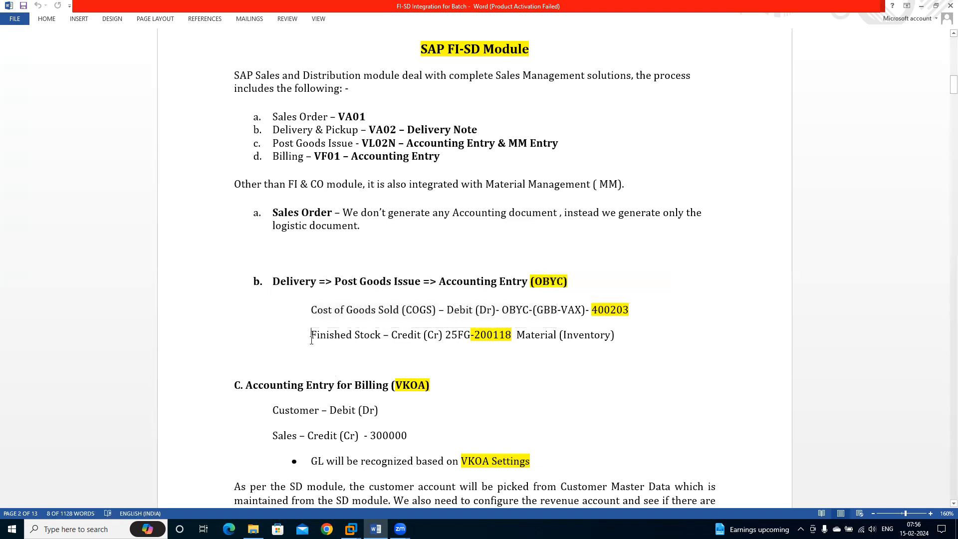
drag(322, 341, 476, 346)
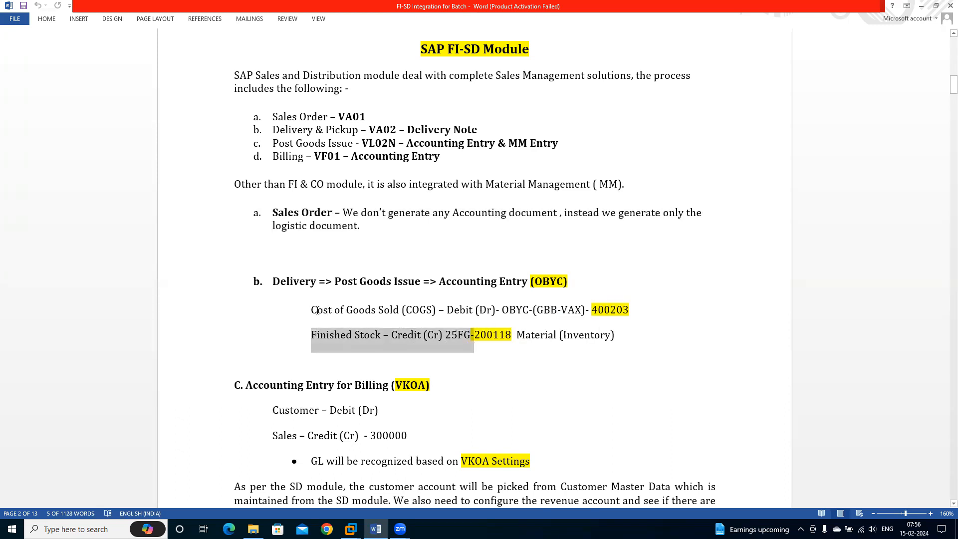
right_click(446, 328)
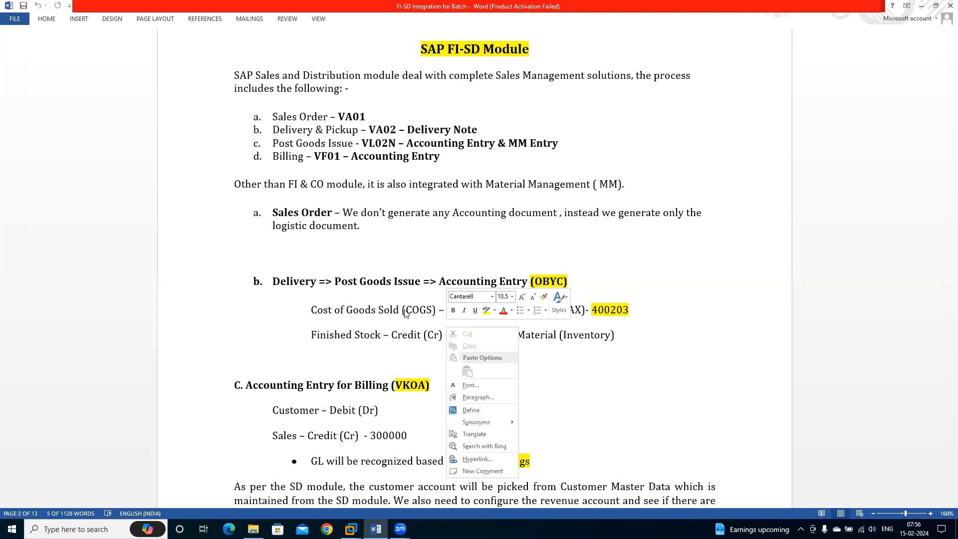
click(405, 311)
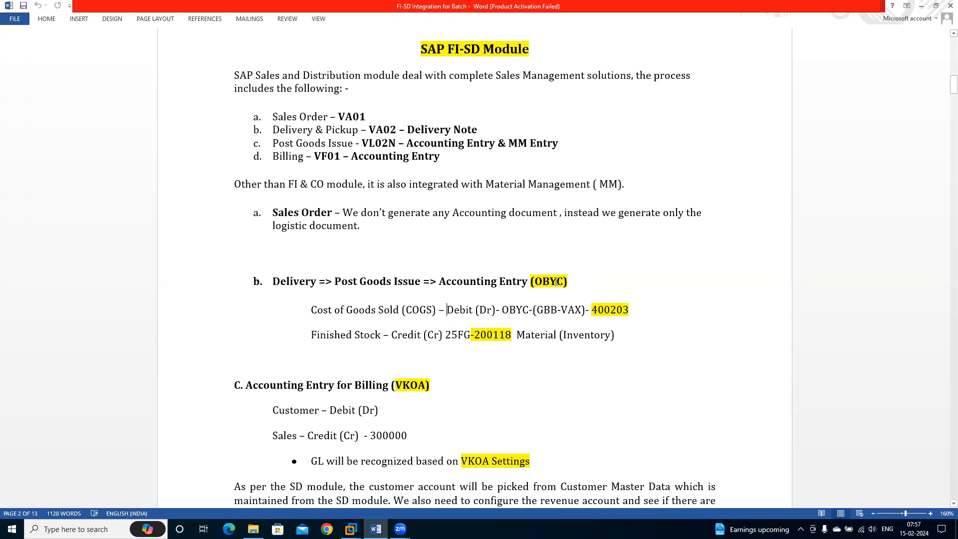
right_click(528, 282)
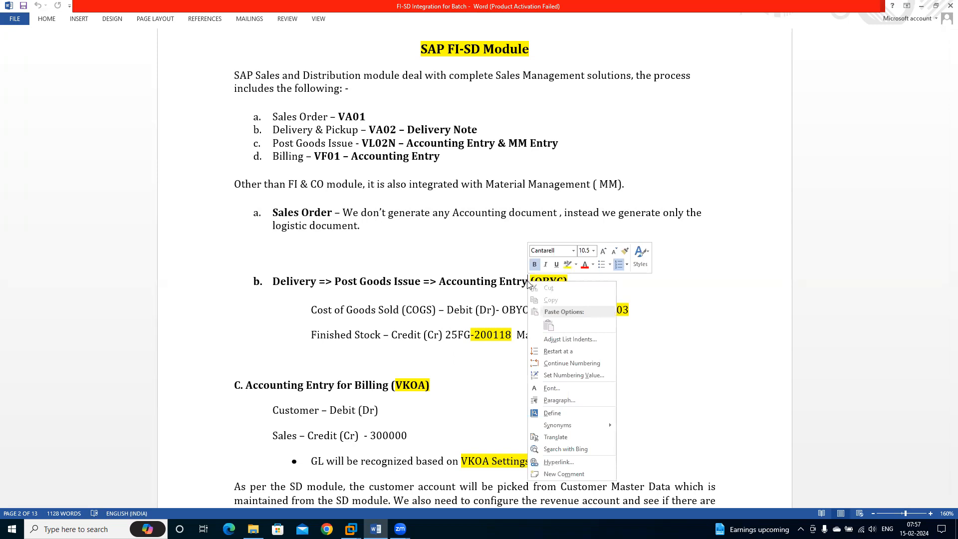
click(528, 282)
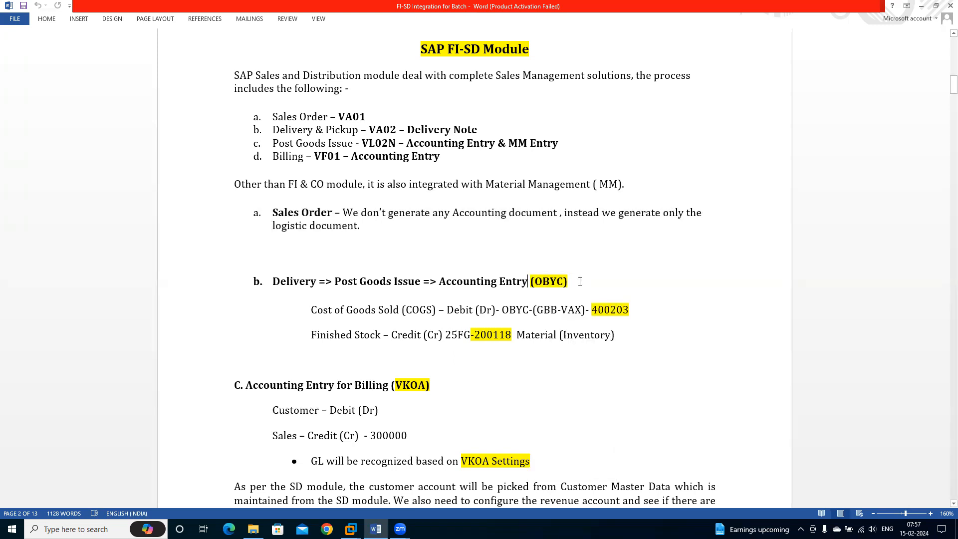
drag(579, 281, 529, 284)
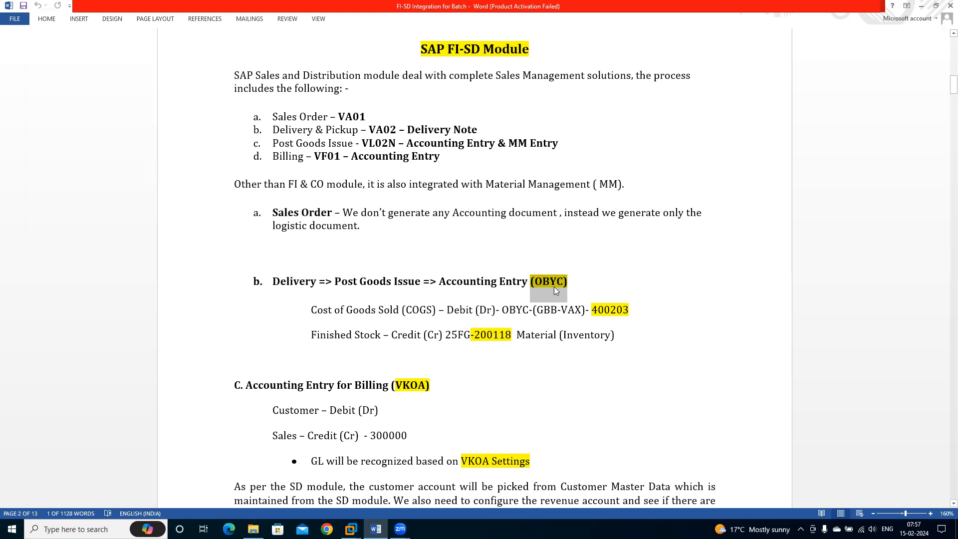
click(487, 406)
Read the billing accounting entry (VKOA) and continue through the prerequisites to the Material Master and Customer Master sections.
scroll(487, 406, down, 5)
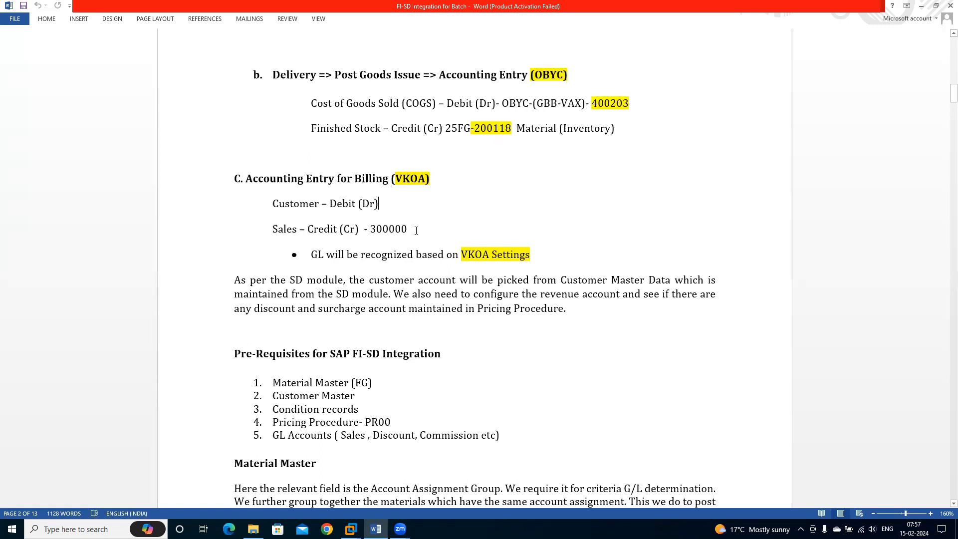
drag(392, 229, 368, 235)
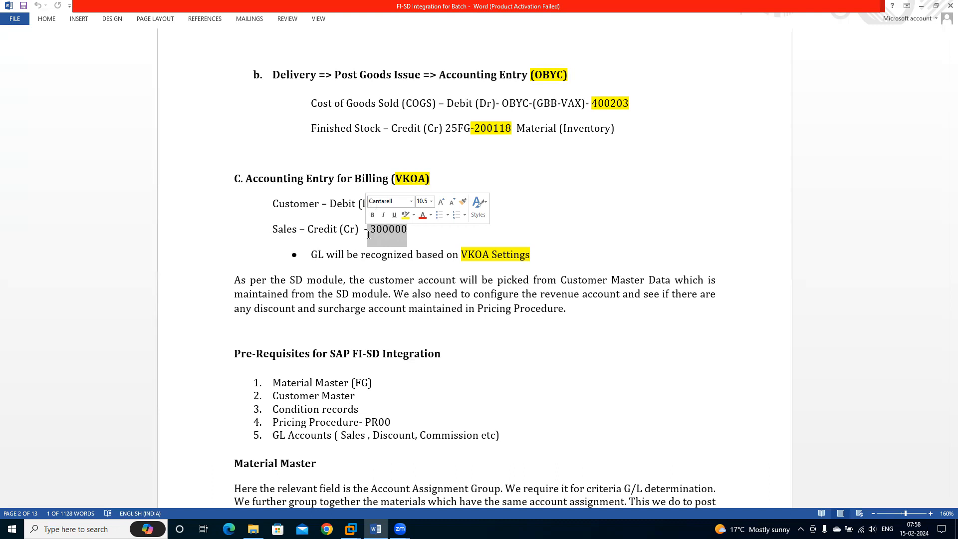
click(368, 235)
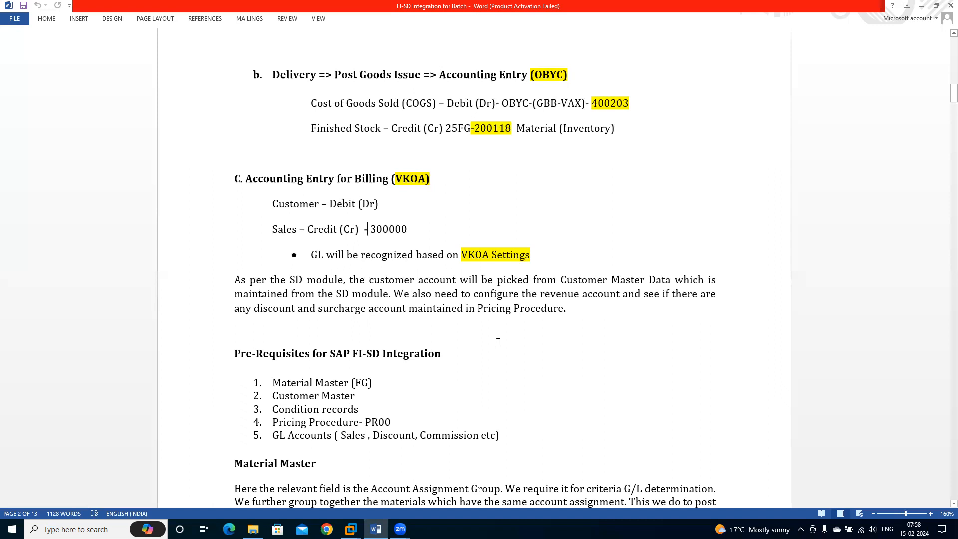
key(Down)
key(Down)
key(Down)
key(Down)
key(Down)
key(Down)
key(Down)
key(Down)
key(Down)
key(Down)
key(Down)
key(Down)
key(Down)
key(Down)
key(Down)
key(Down)
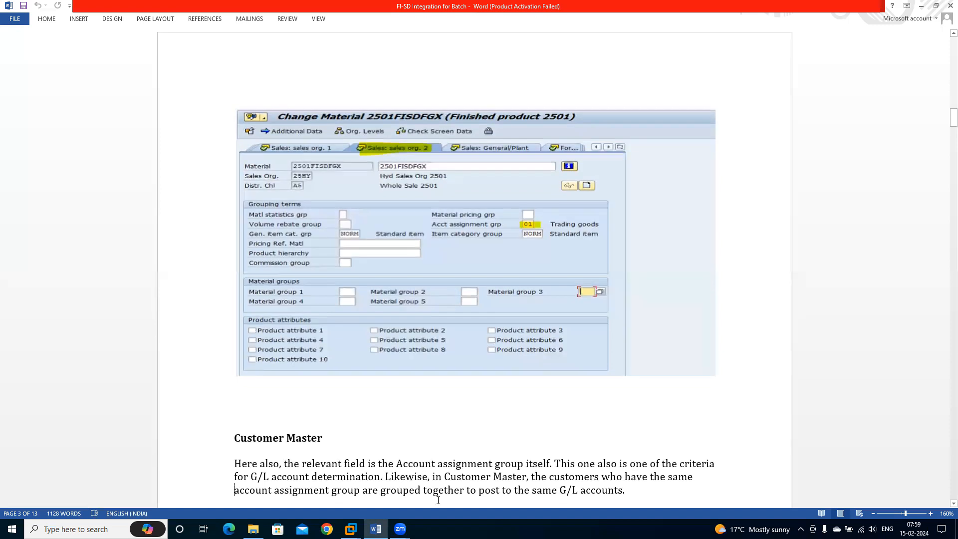
Switch to the SAP system in the VMware Workstation machine and start sales order creation with transaction VA01.
mouse_move(351, 528)
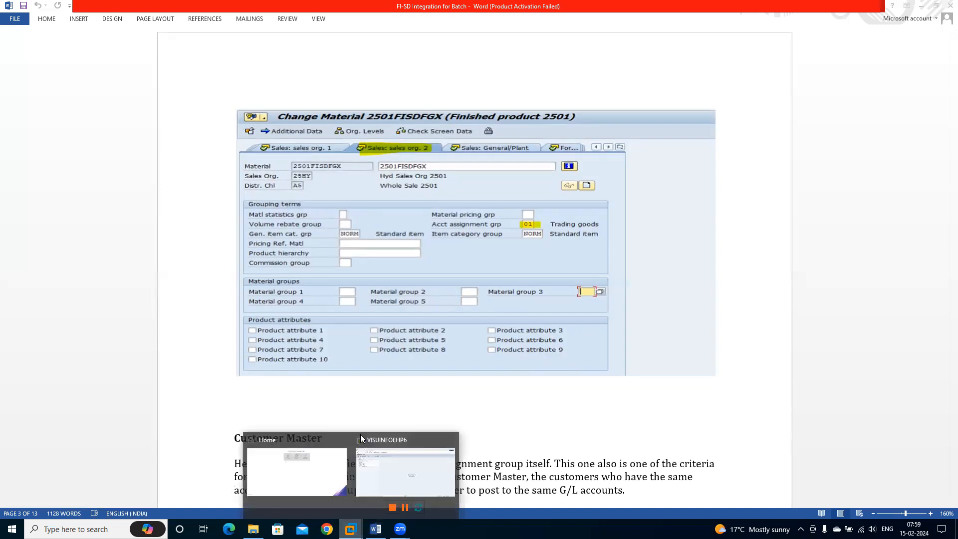
click(406, 475)
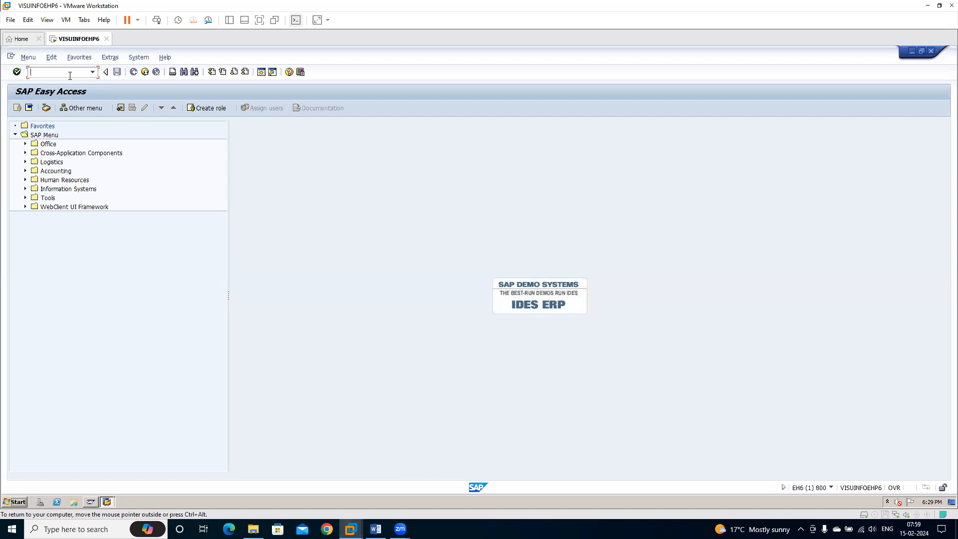
text(va03)
key(BackSpace)
key(BackSpace)
text(01)
key(Return)
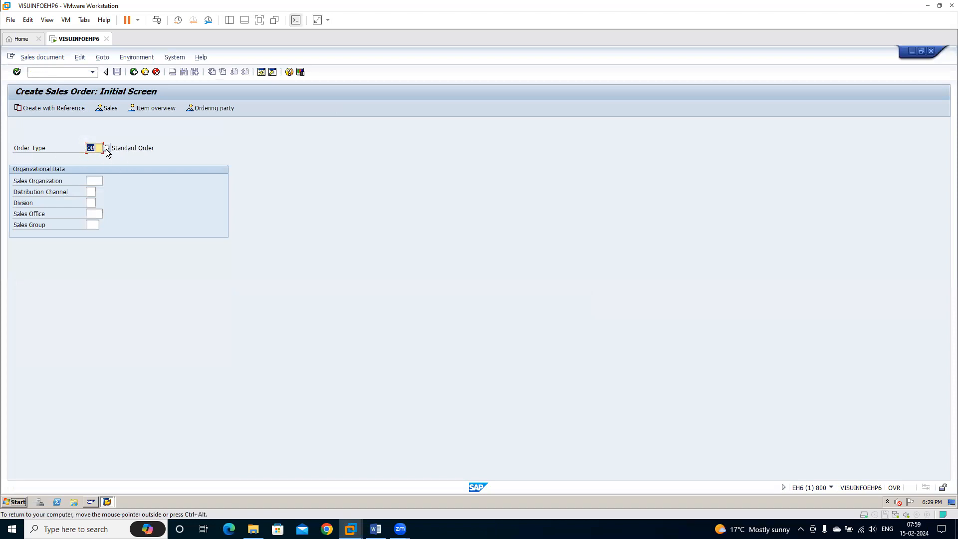
Create the standard order (OR) with reference to the previously used sales order, copying its data.
click(58, 107)
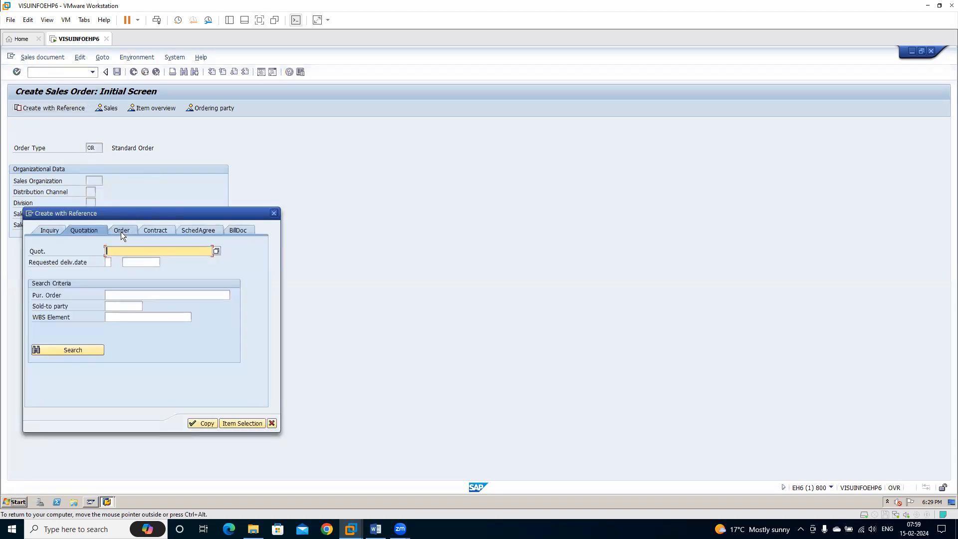
click(121, 232)
click(135, 250)
key(Down)
key(Return)
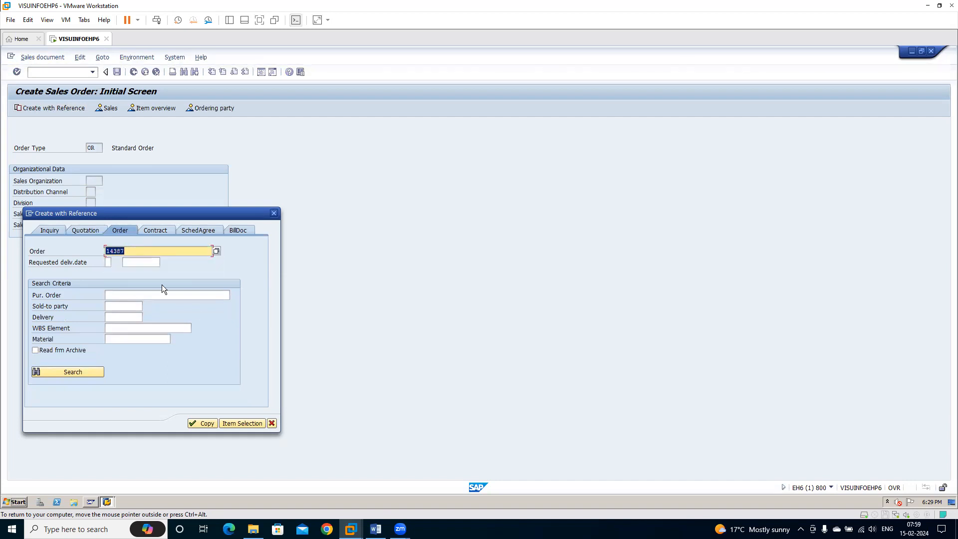
click(205, 422)
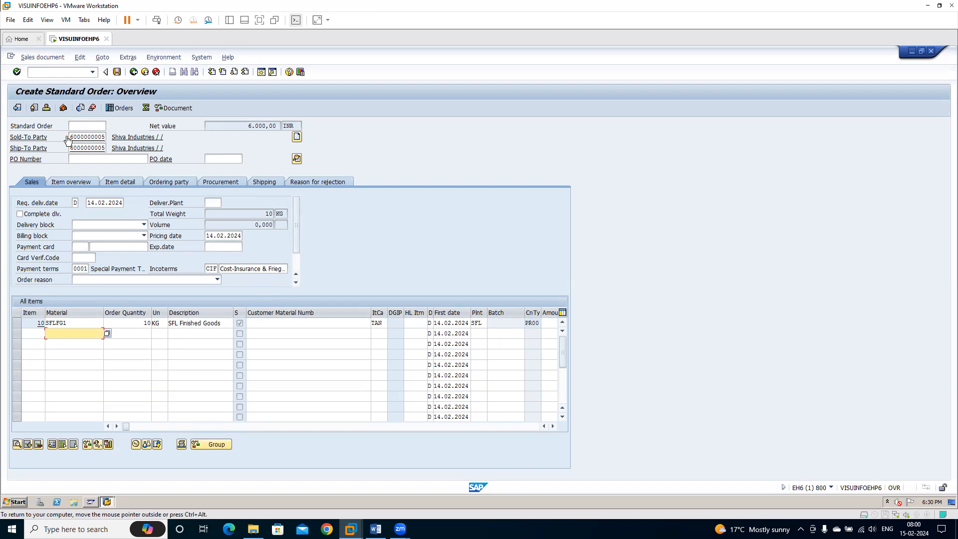
Enter the purchase order number in the standard order's header.
click(118, 160)
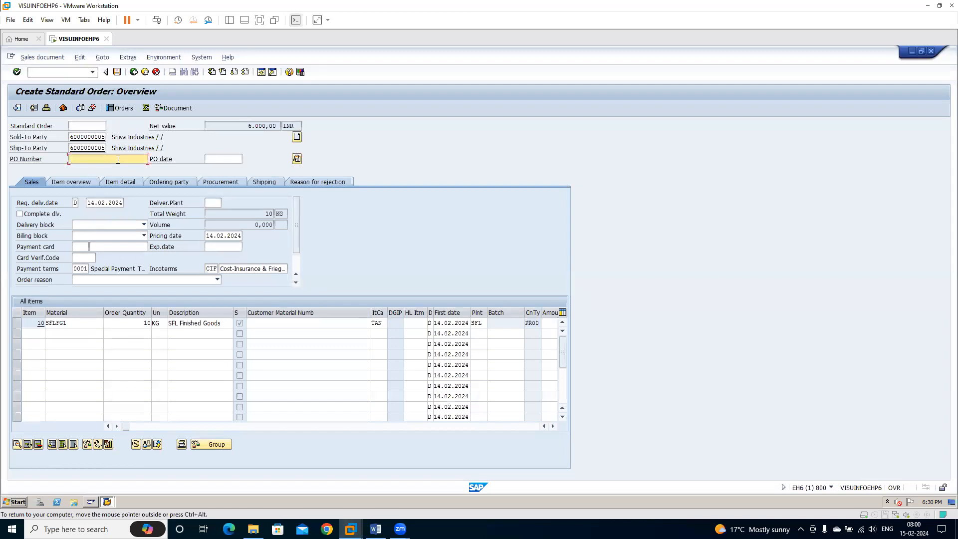
click(117, 160)
key(Down)
key(Return)
key(BackSpace)
key(BackSpace)
text(60)
Set the PR00 amount of item 10, material SFLFG1, to 700 INR.
click(331, 325)
key(Tab)
key(Tab)
key(Tab)
key(Tab)
key(Tab)
key(Tab)
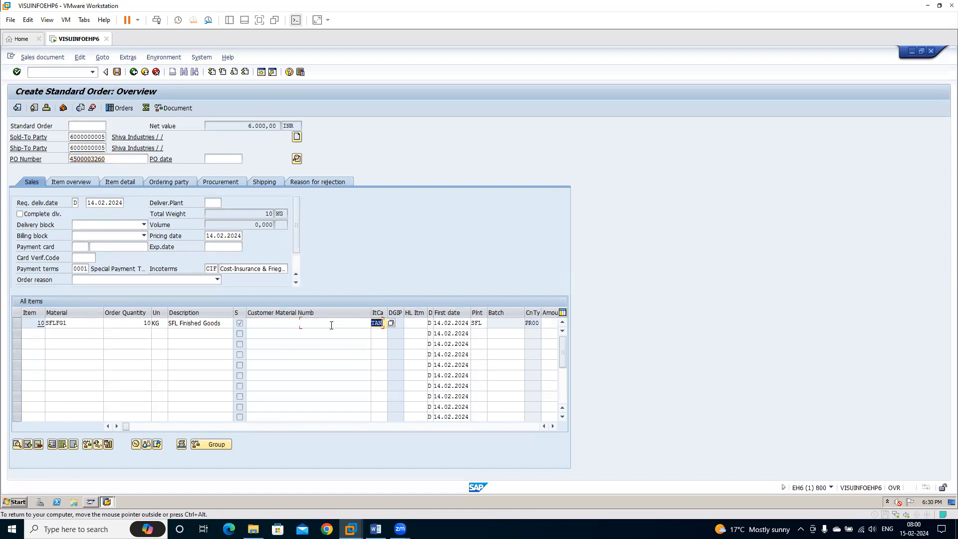
key(Tab)
key(Tab)
key(Tab)
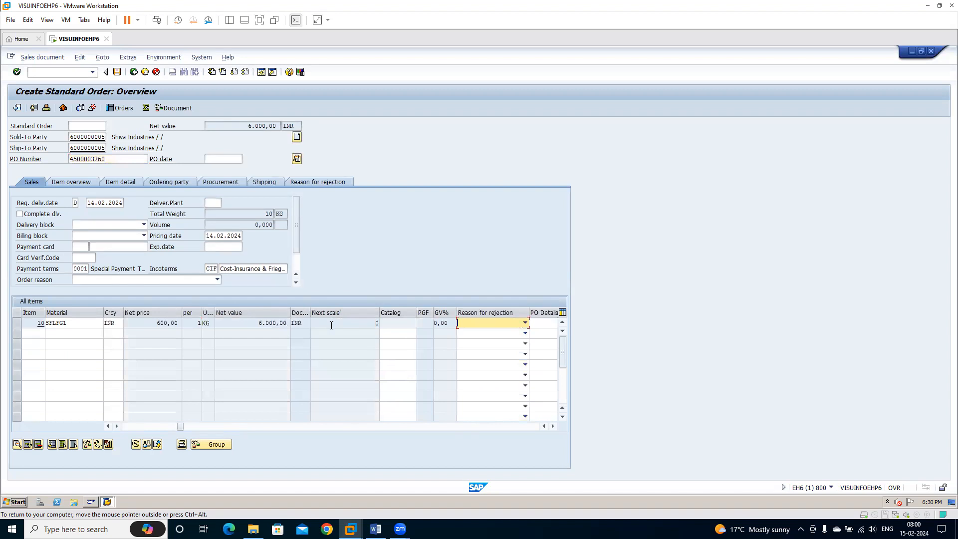
key(shift+Tab)
key(shift+Tab)
key(shift+Tab)
key(Tab)
text(700)
key(Return)
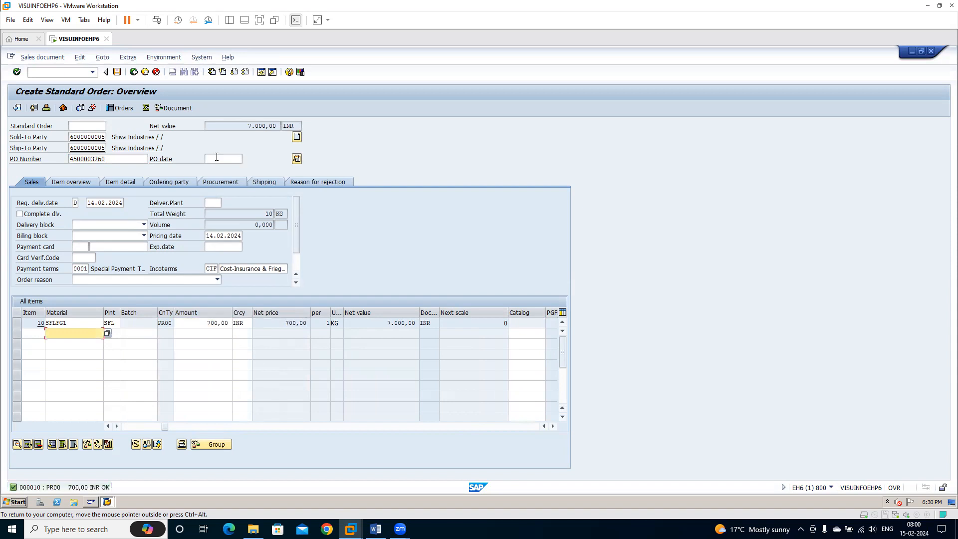
Set the order's requested delivery date and pricing date to 15.02.2024.
click(86, 322)
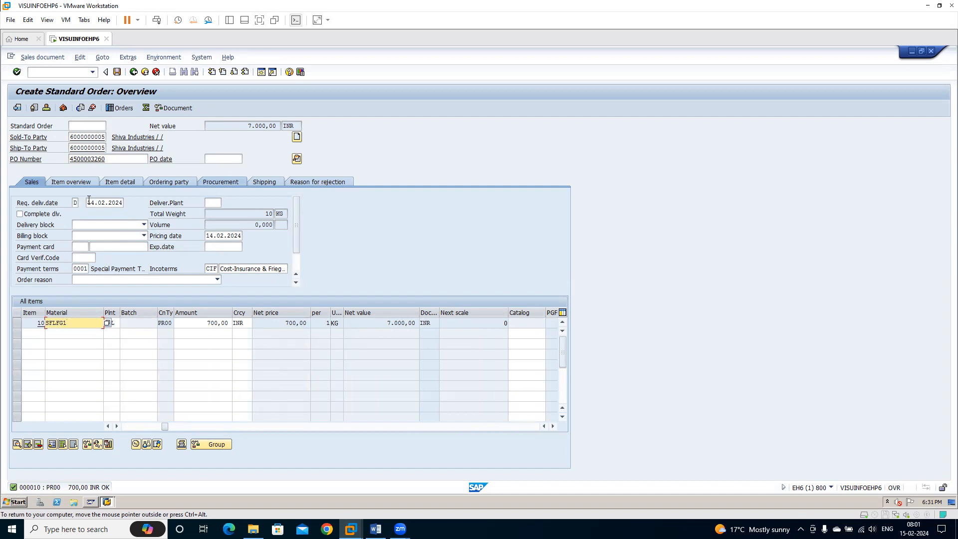
click(89, 202)
text(5)
click(210, 238)
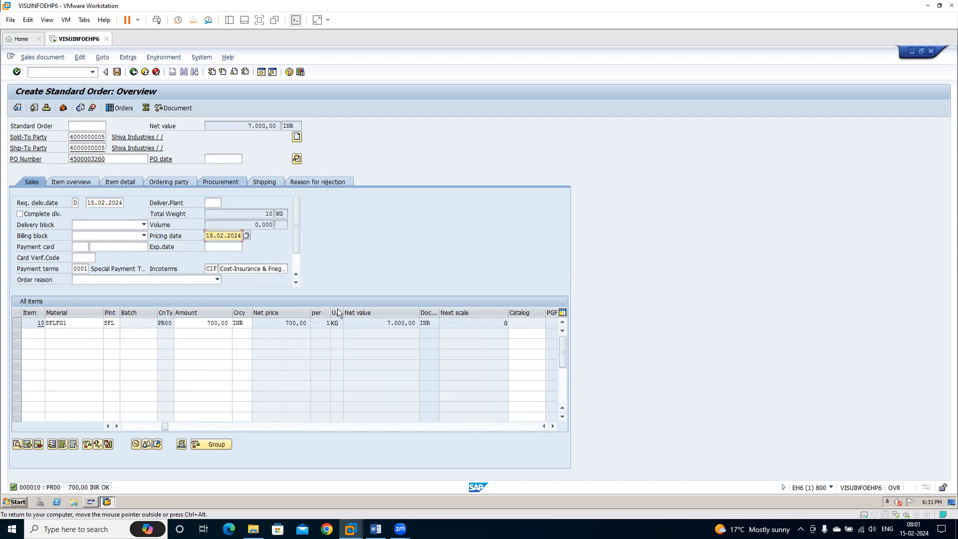
click(132, 427)
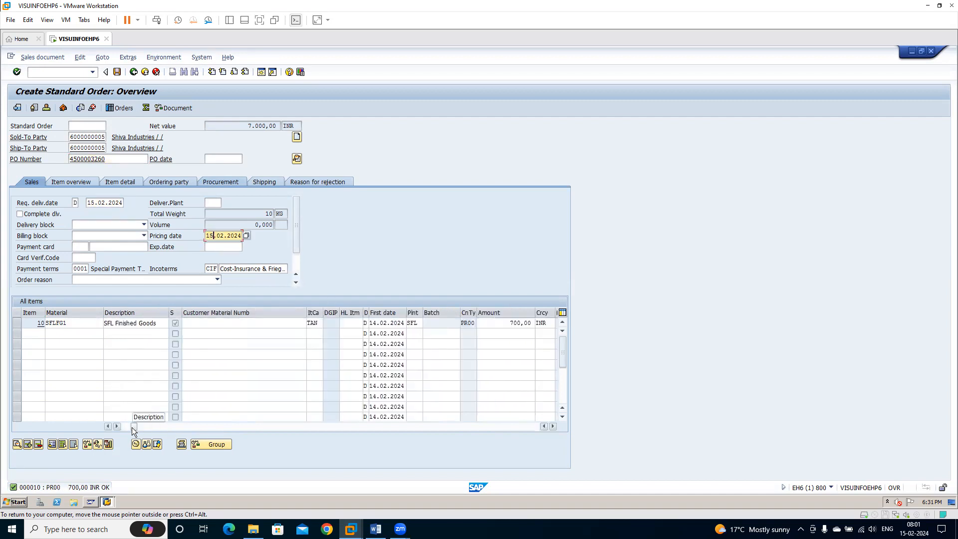
Set item 10's first delivery date to 15.02.2024 and accept the redetermined billing date.
click(372, 324)
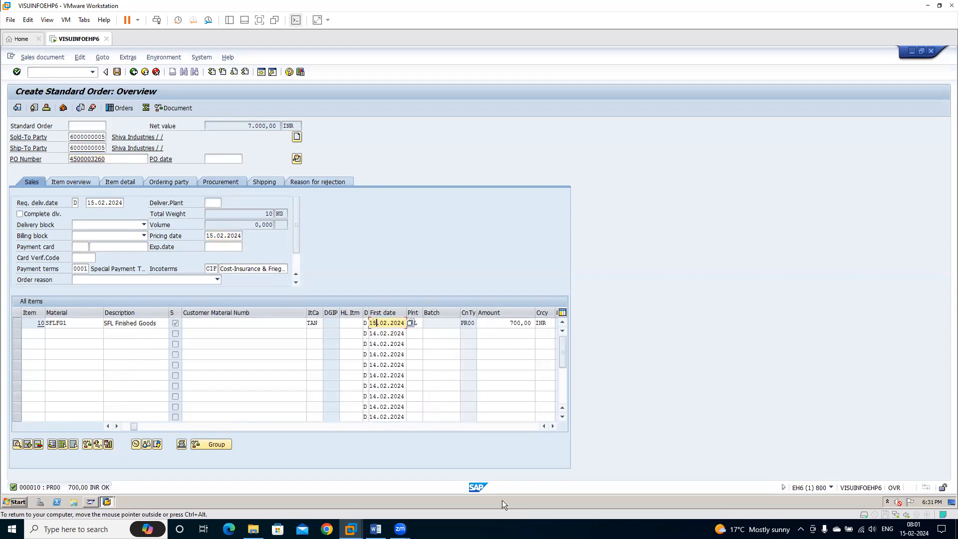
key(Return)
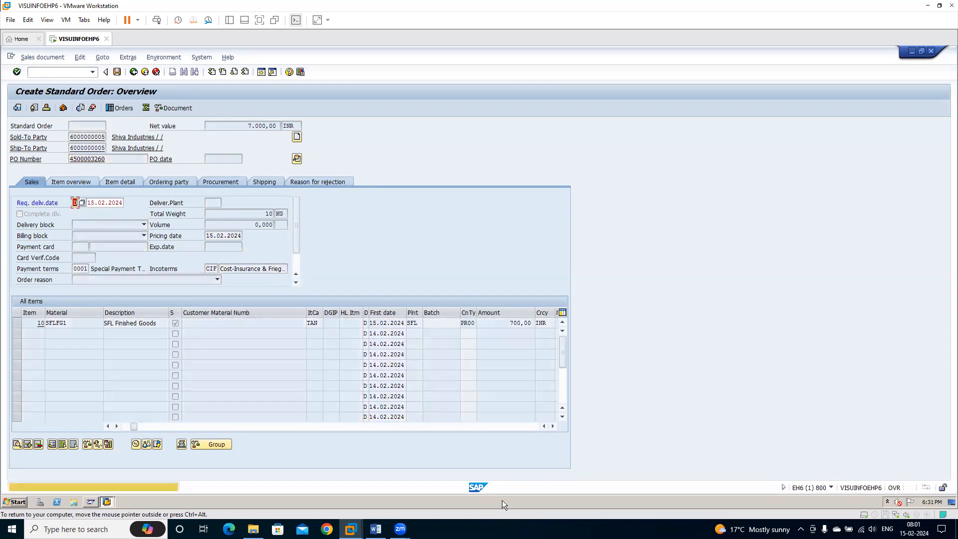
key(Return)
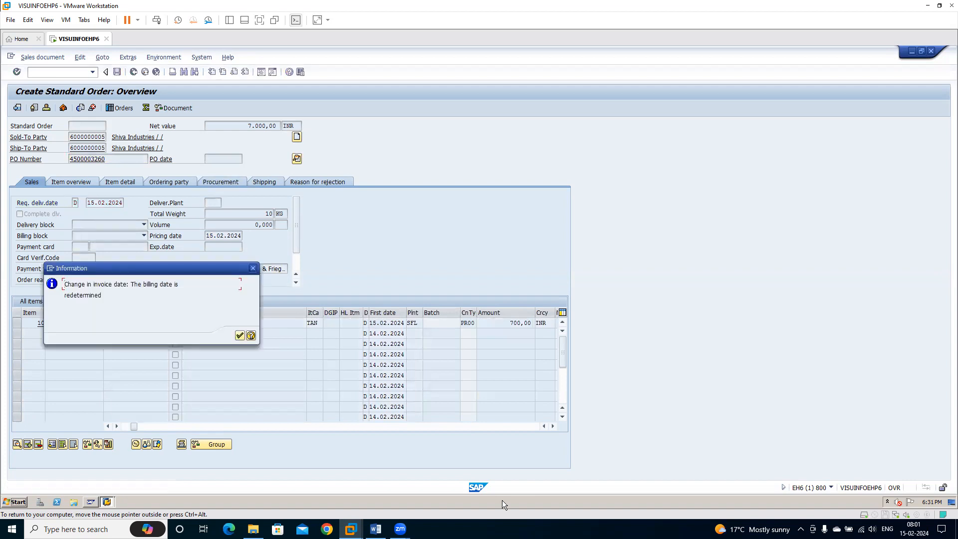
key(Return)
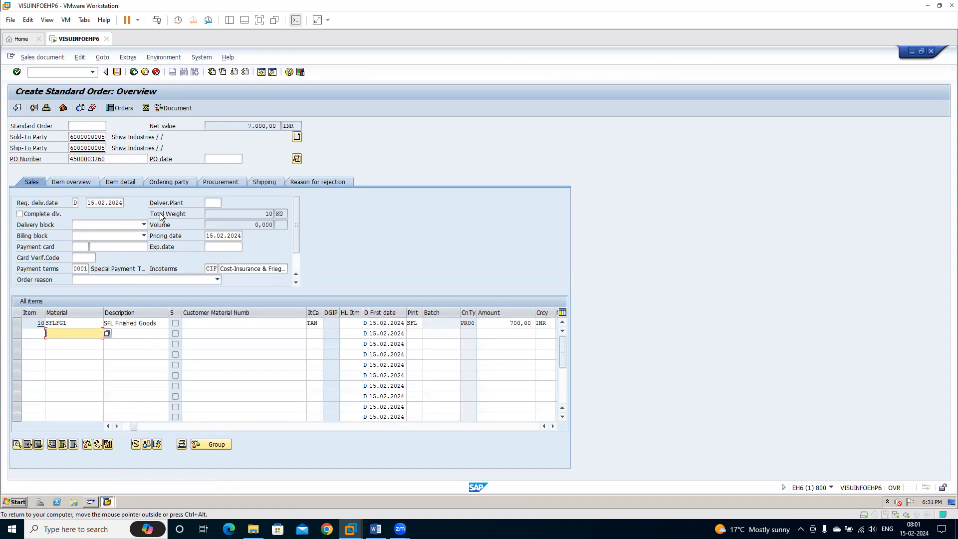
Open the item data of item 10, material SFLFG1, in the standard order for review.
click(81, 181)
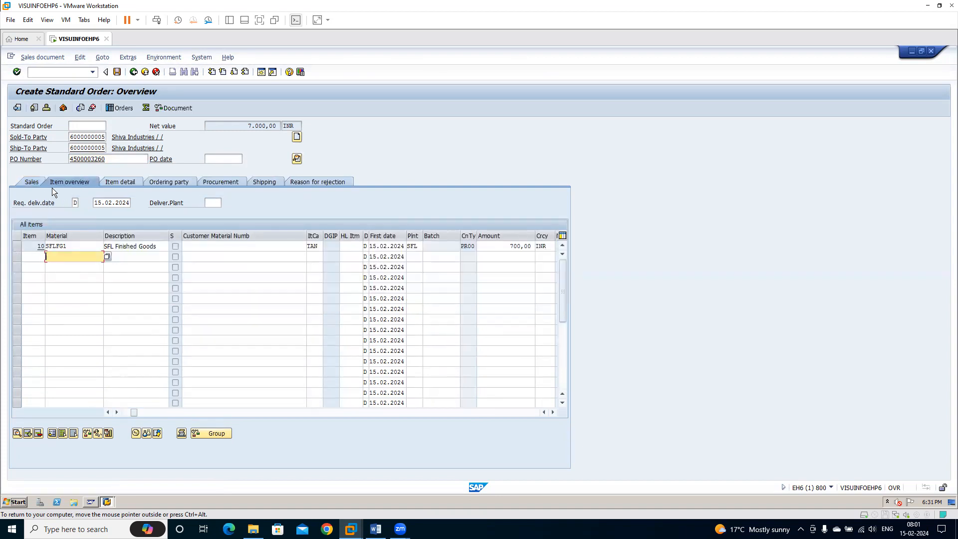
click(31, 182)
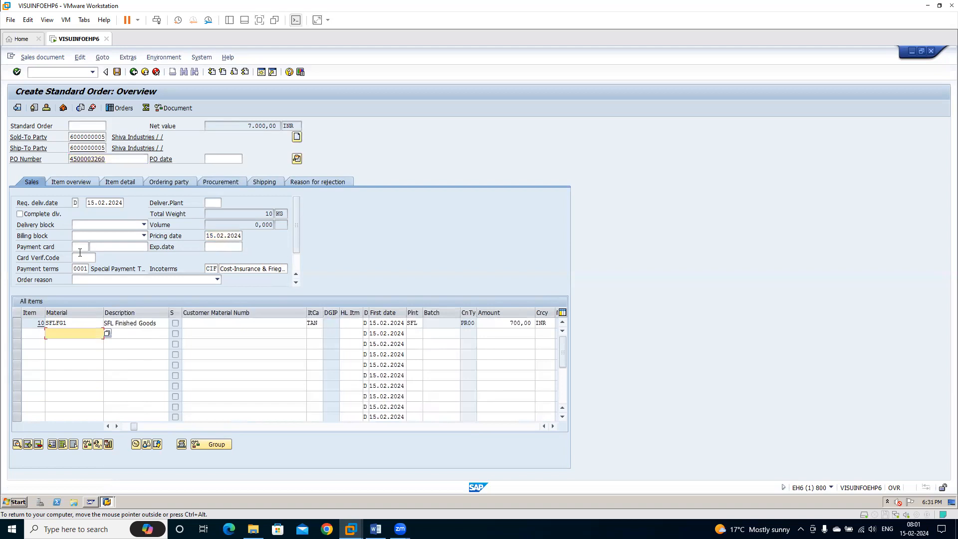
click(74, 323)
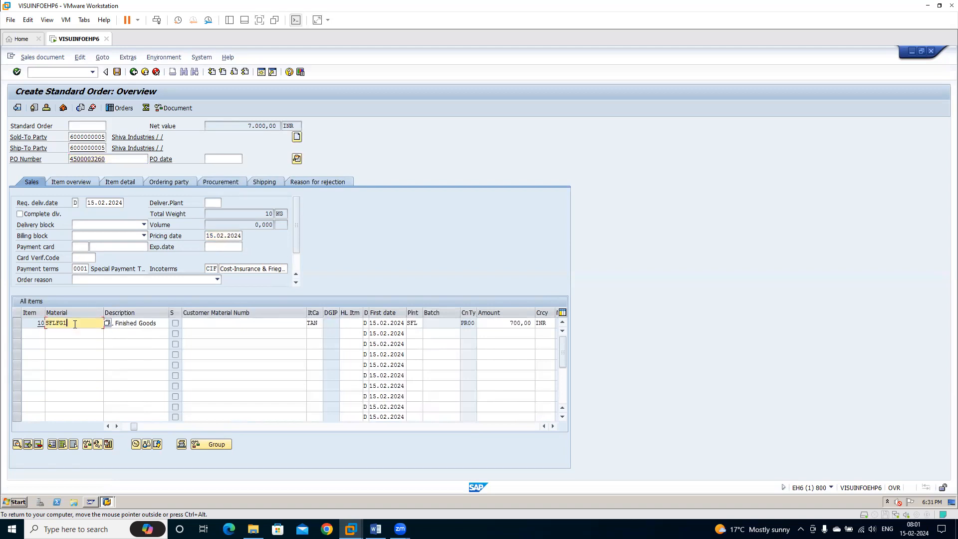
click(131, 330)
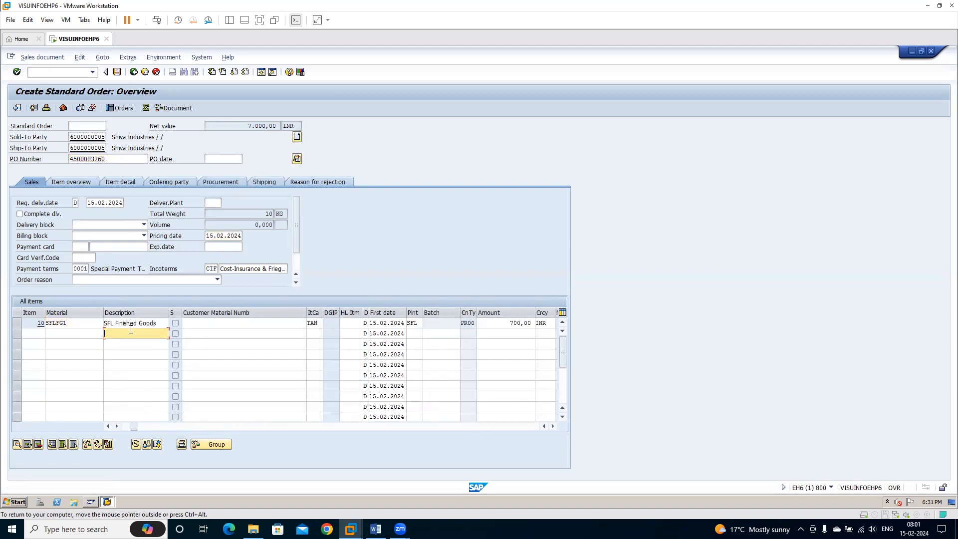
double_click(55, 326)
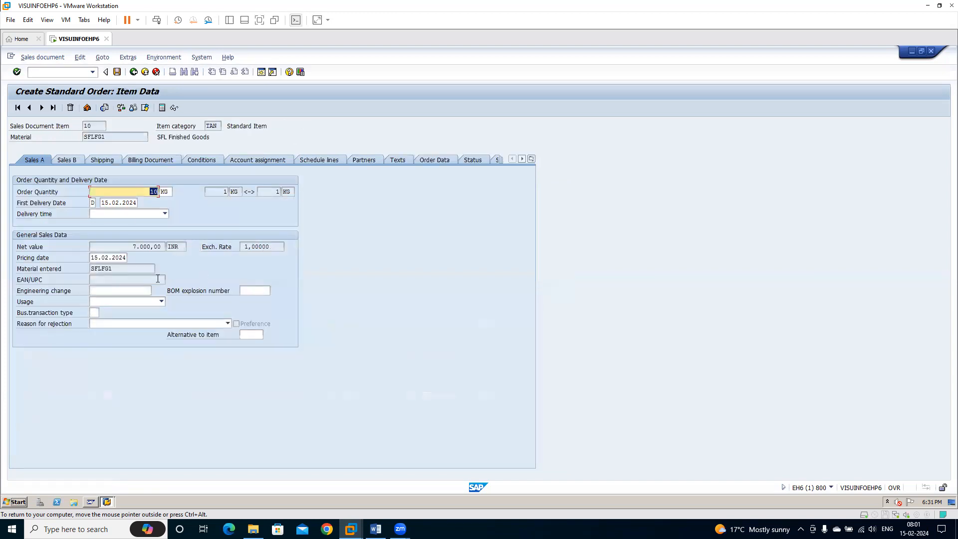
click(106, 136)
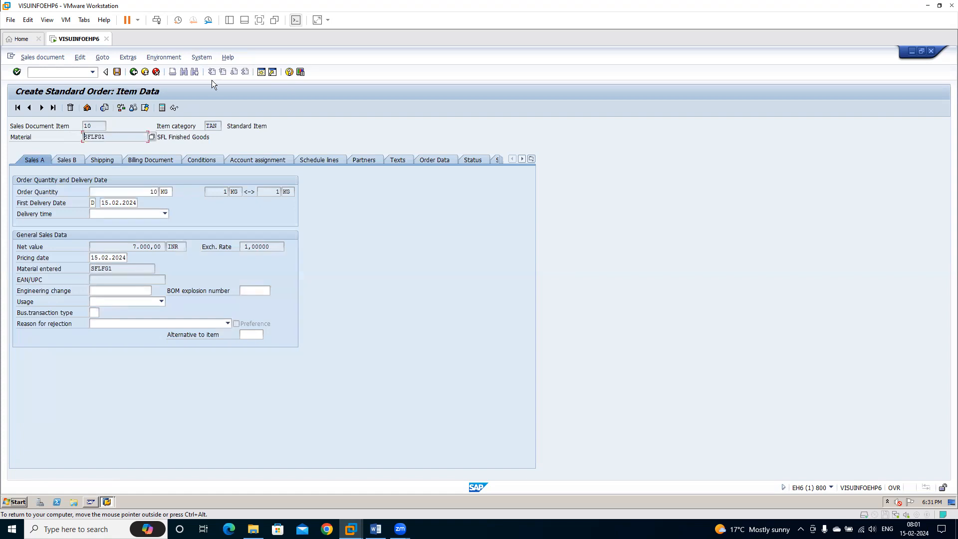
Start transaction MM03 in a new session and bring up the view selection for material SFLFG1.
click(262, 73)
text(m)
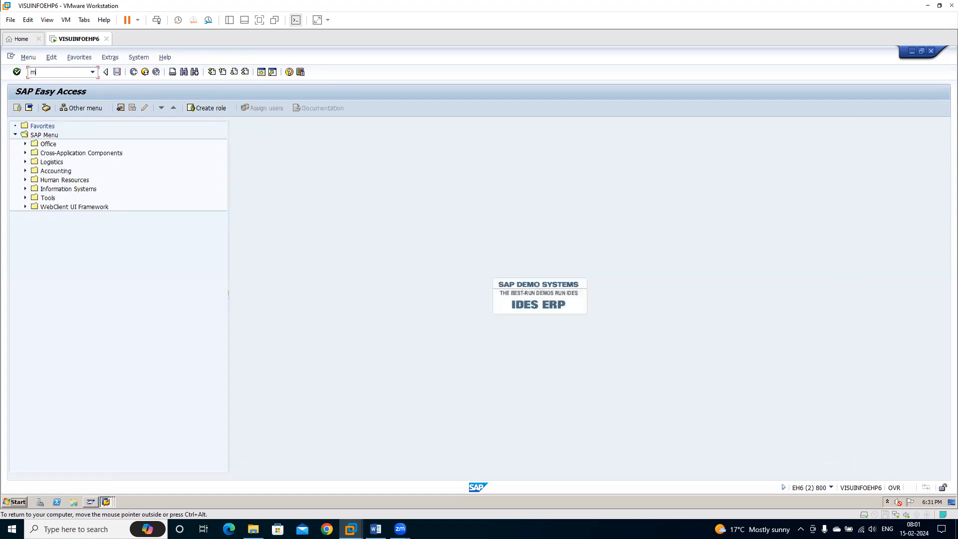
text(m03)
key(Return)
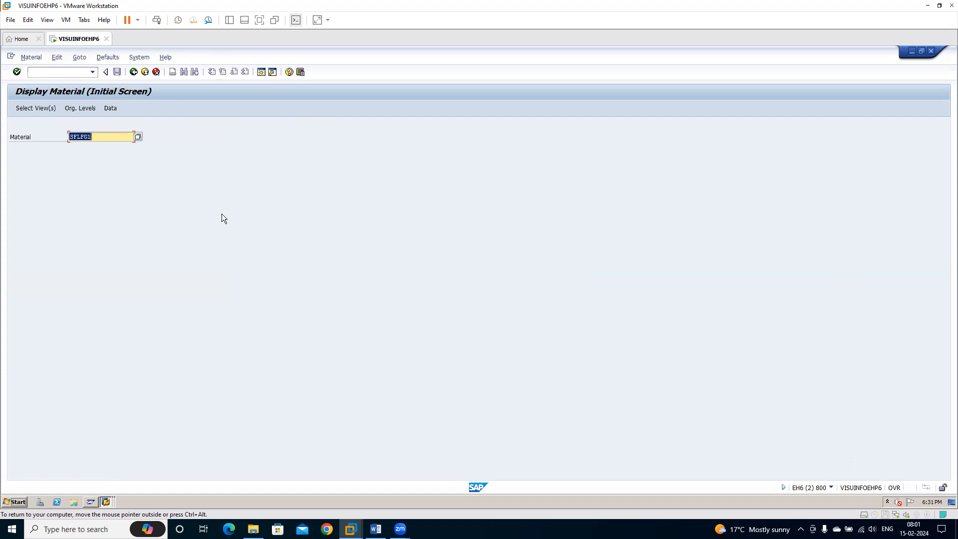
key(Return)
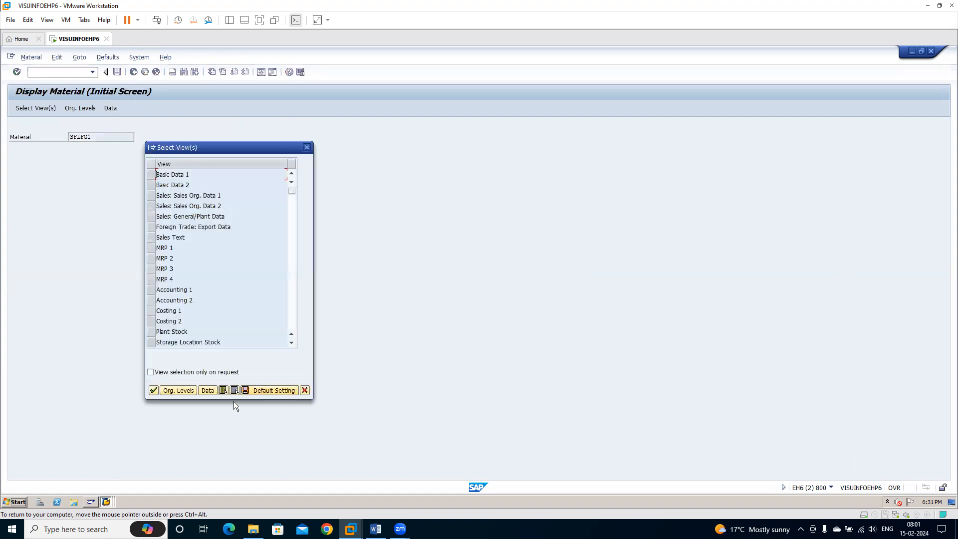
Display all views of SFLFG1 for plant SFL, storage location FG1, sales organization SFS0 and distribution channel OU.
click(221, 391)
click(153, 390)
text(SFL)
key(Tab)
text(FG1)
key(Tab)
key(Tab)
text(SFS0)
key(Tab)
text(OU)
key(Return)
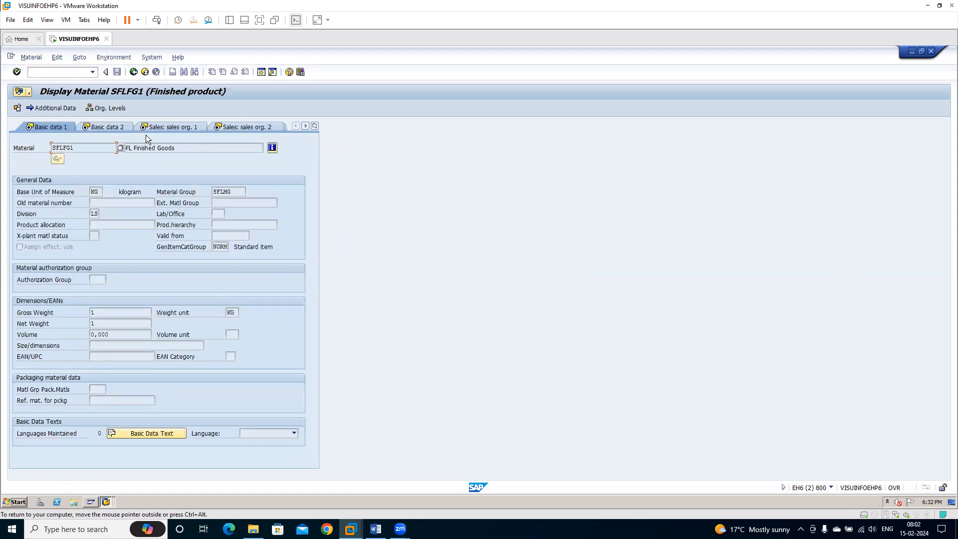
Examine the standard price and valuation class in material SFLFG1's Accounting 1 view.
click(315, 126)
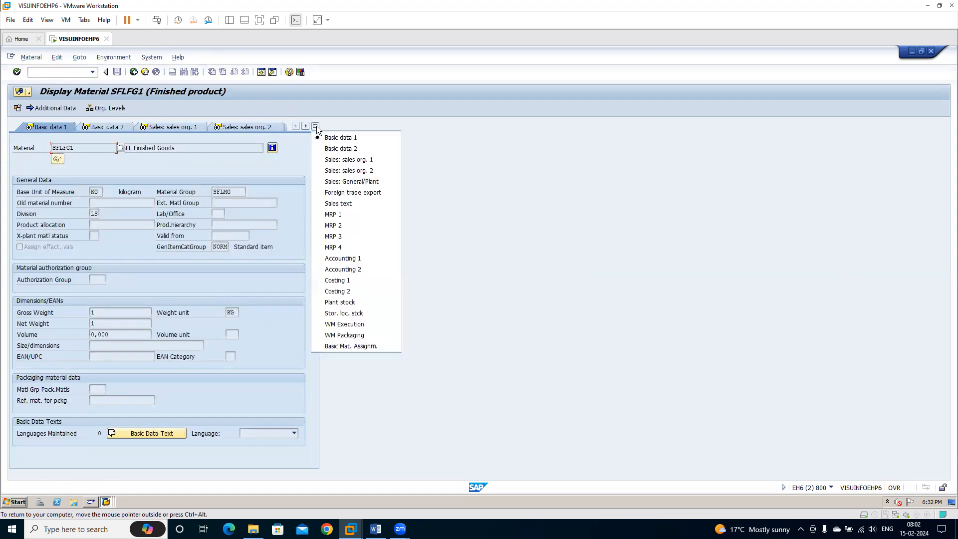
click(352, 258)
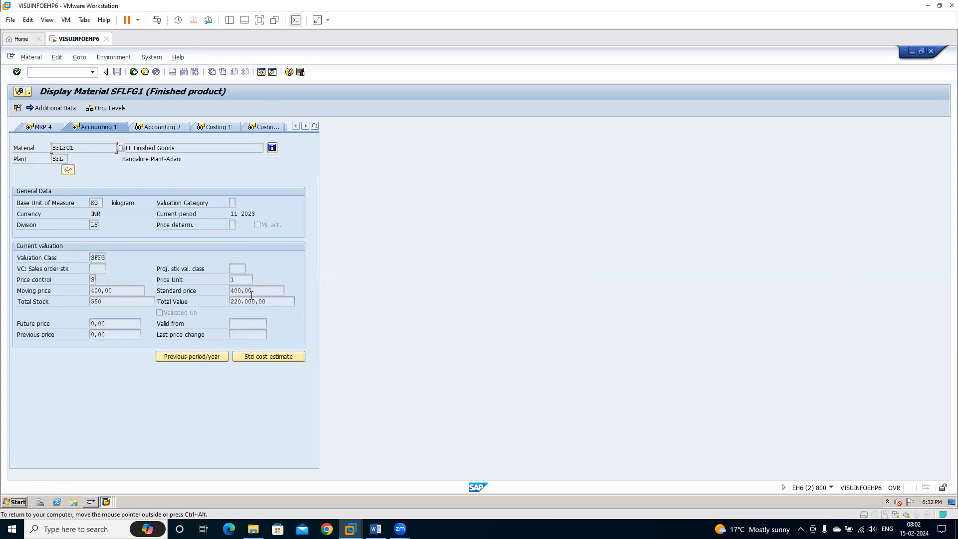
drag(258, 292, 228, 288)
click(232, 290)
drag(259, 290, 216, 294)
click(214, 294)
drag(92, 257, 109, 258)
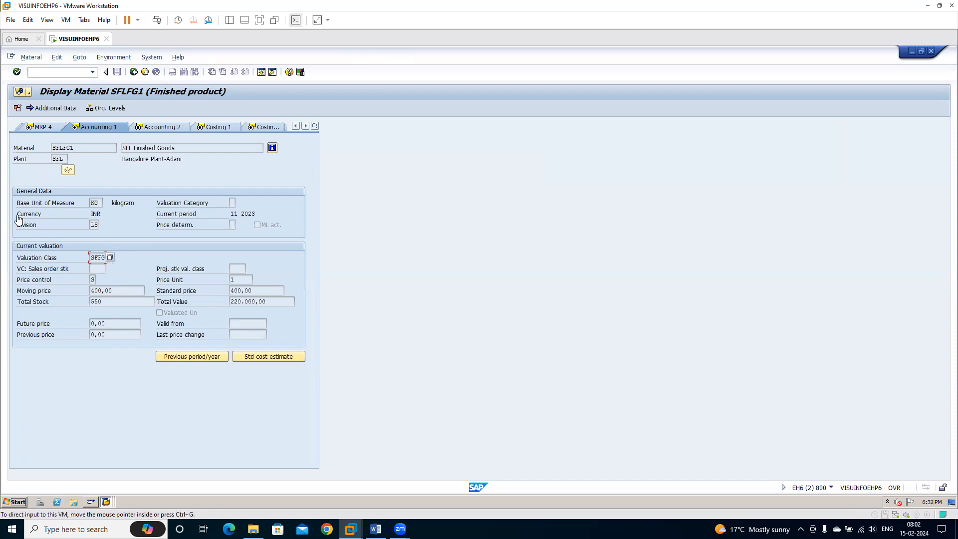
Start transaction OBYC in a new session and open the BSX inventory posting accounts for chart of accounts 3501.
click(261, 73)
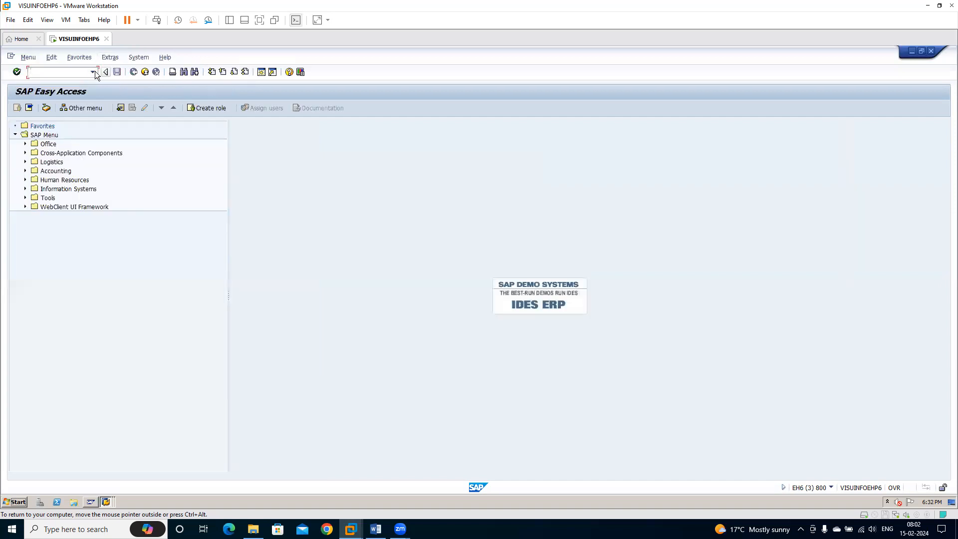
text(obyc)
key(Return)
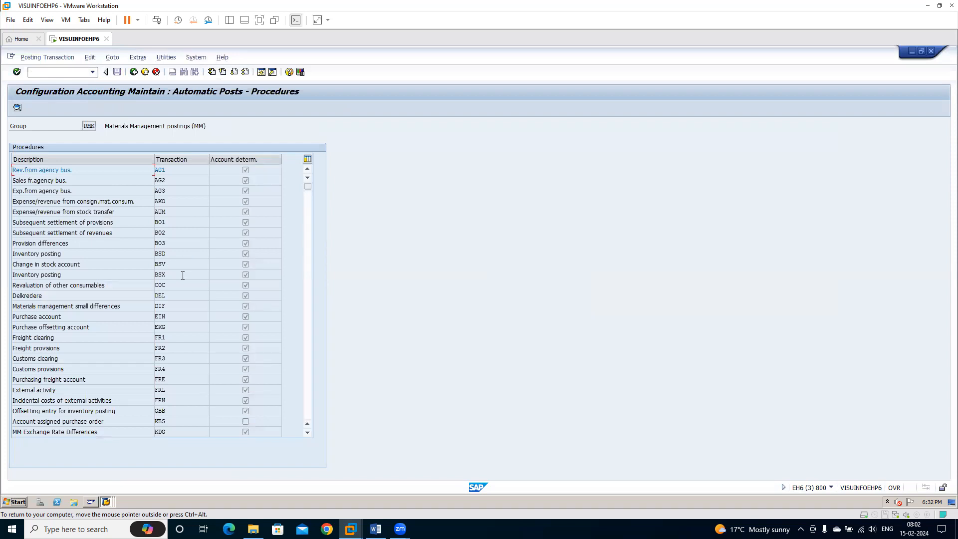
double_click(183, 276)
text(3501)
key(Return)
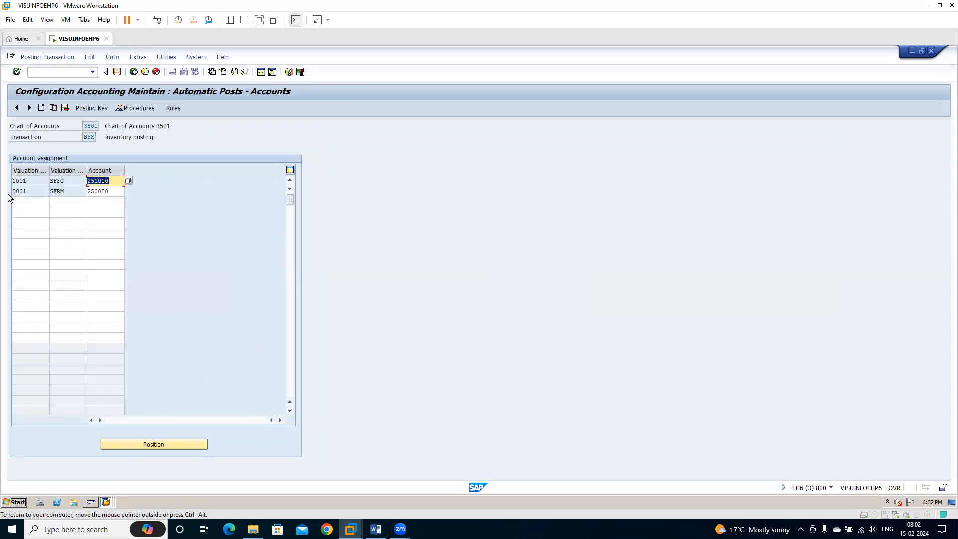
Compare the SFFG account assignment under BSX with the valuation class in SFLFG1's accounting view.
click(108, 192)
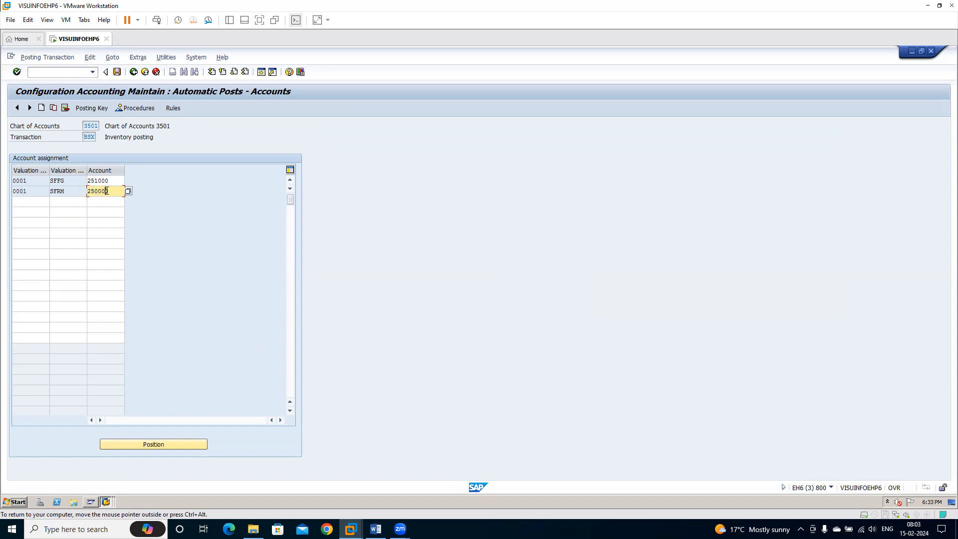
click(77, 179)
drag(73, 183, 49, 181)
click(50, 182)
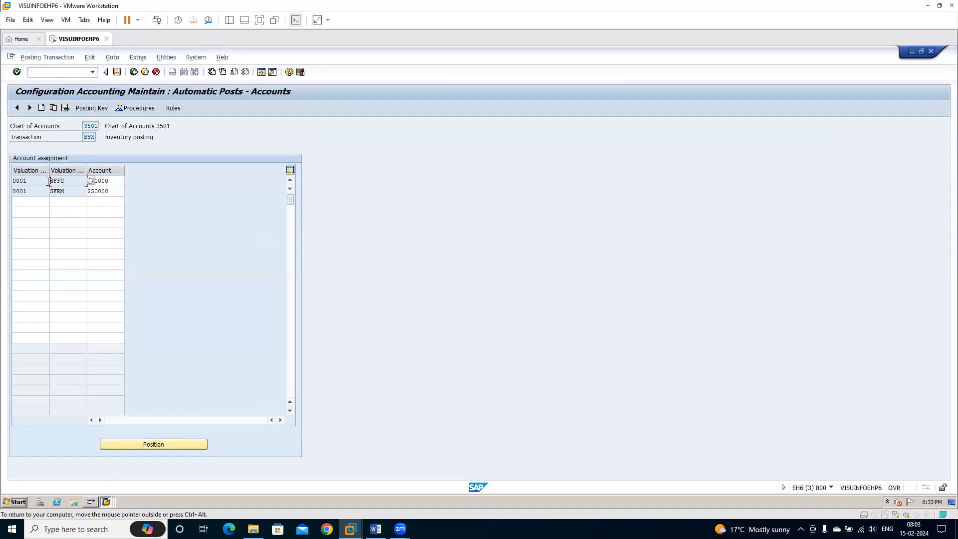
key(alt+Tab)
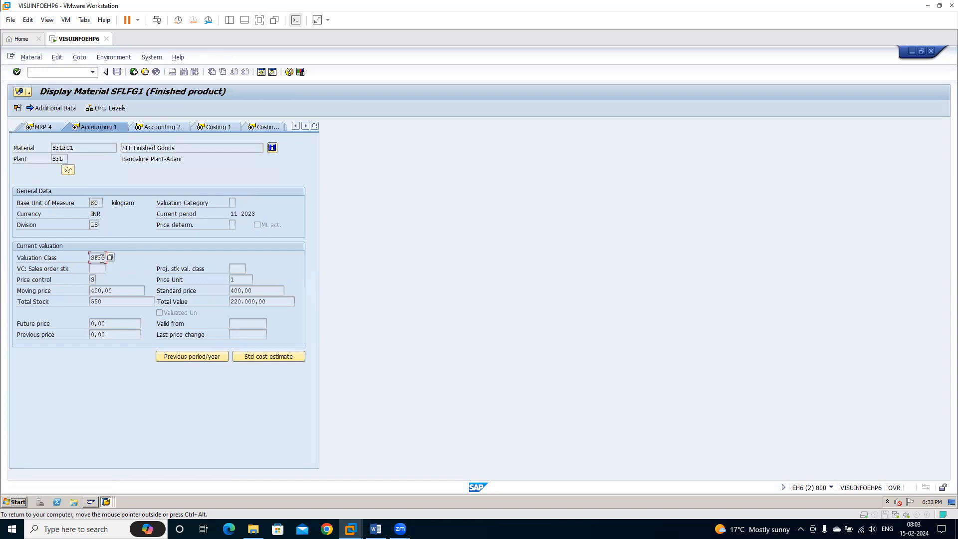
key(alt+Tab)
click(119, 184)
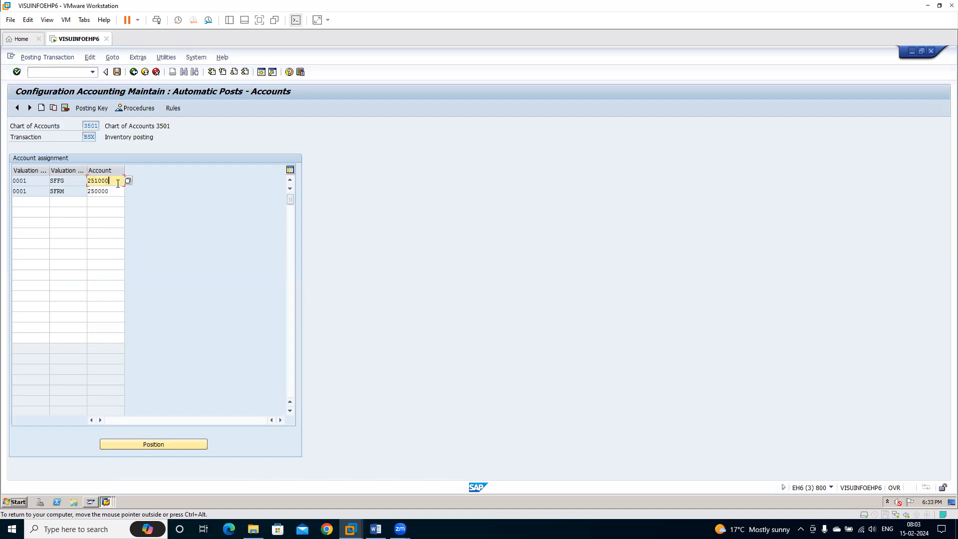
key(alt+Tab)
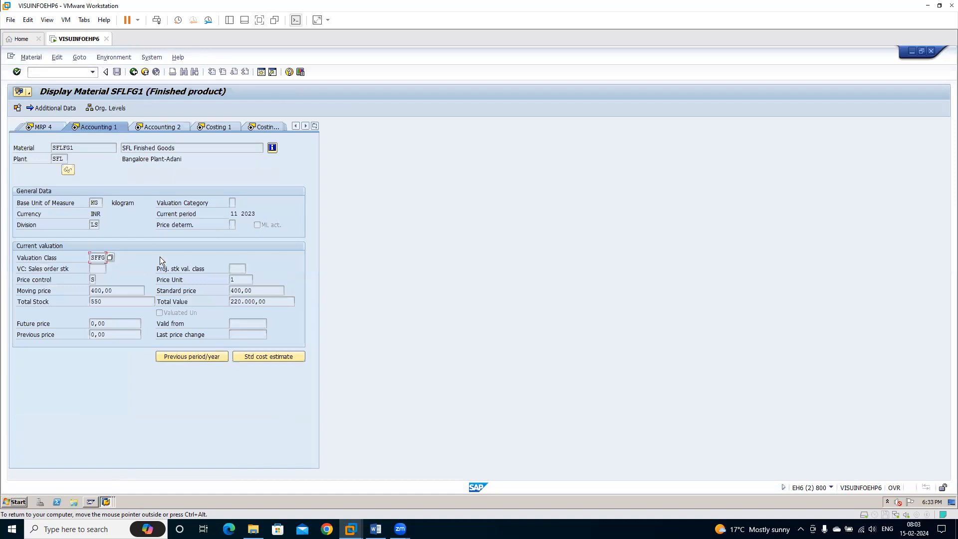
key(alt+Tab)
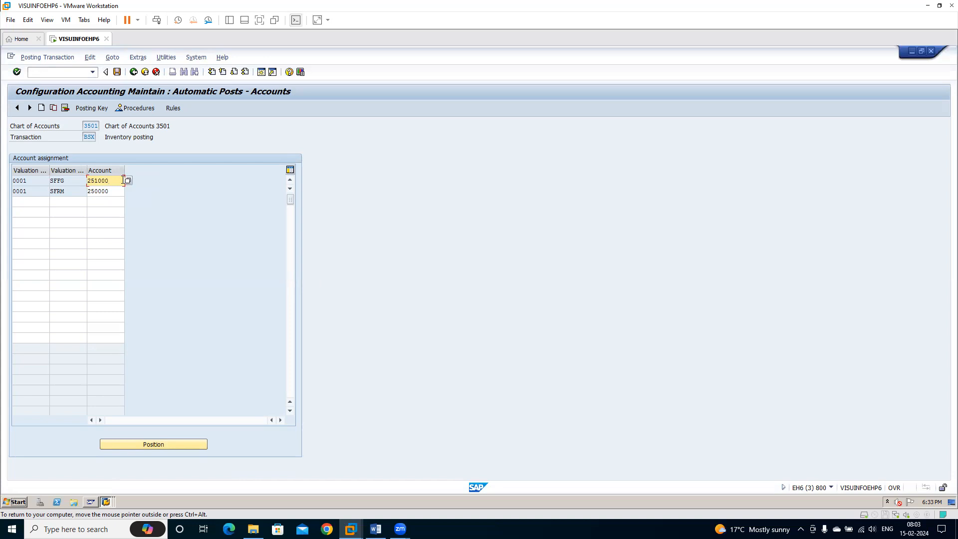
key(alt+Tab)
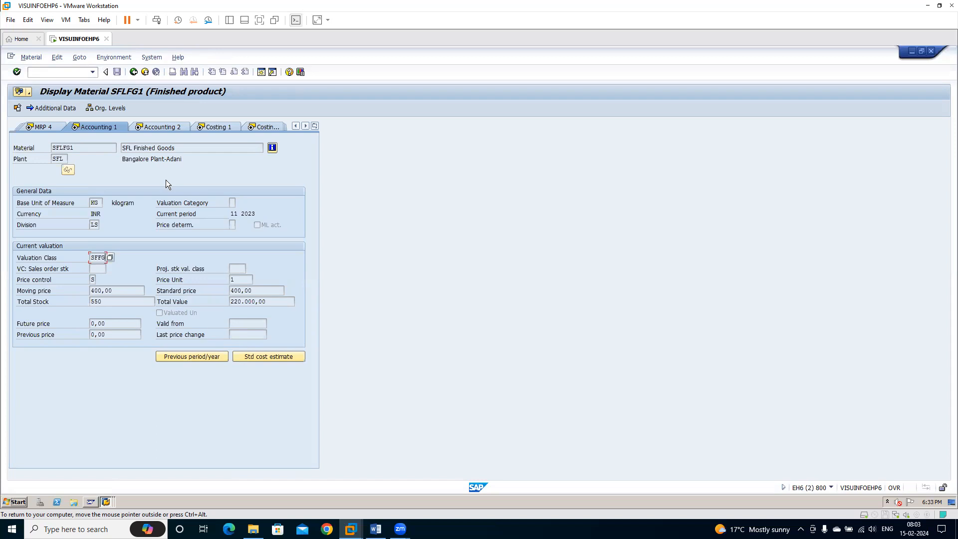
key(alt+Tab)
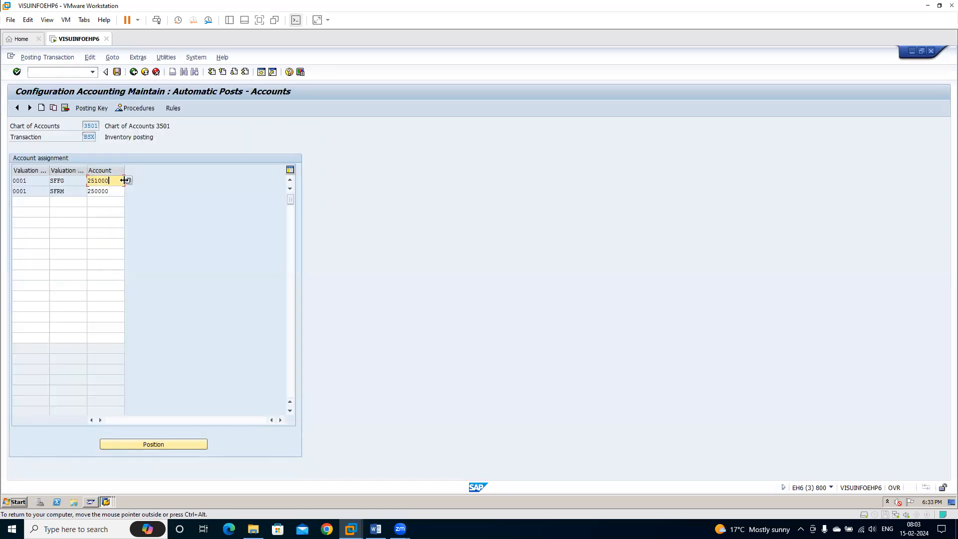
key(alt+Tab)
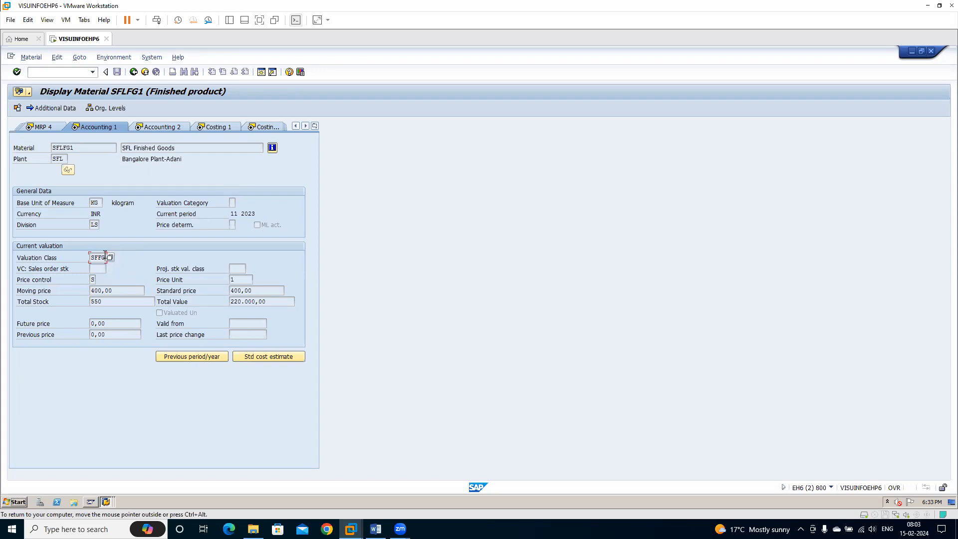
key(alt+Tab)
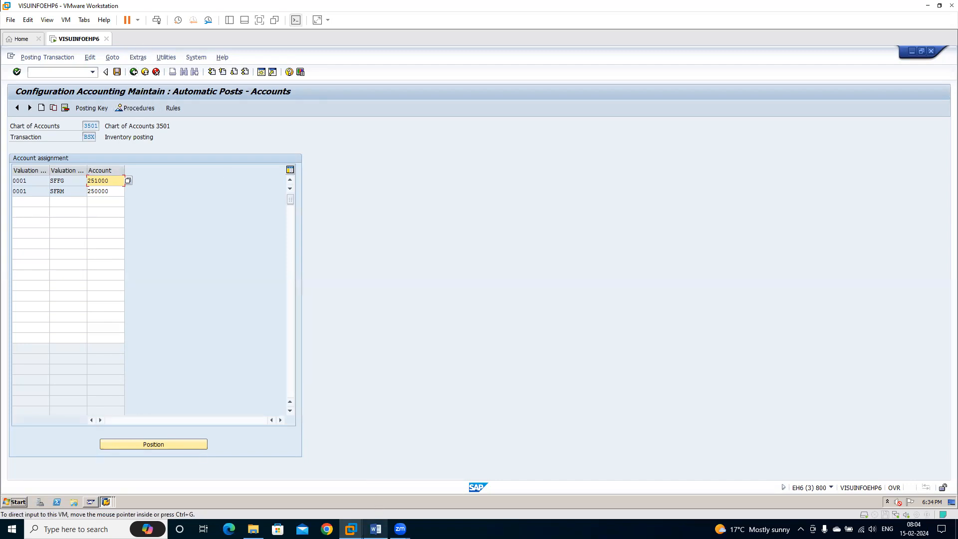
Switch to the FI-SD Integration notes in Word and relate the Finished Stock credit line to the BSX account and SFLFG1's accounting view.
click(376, 529)
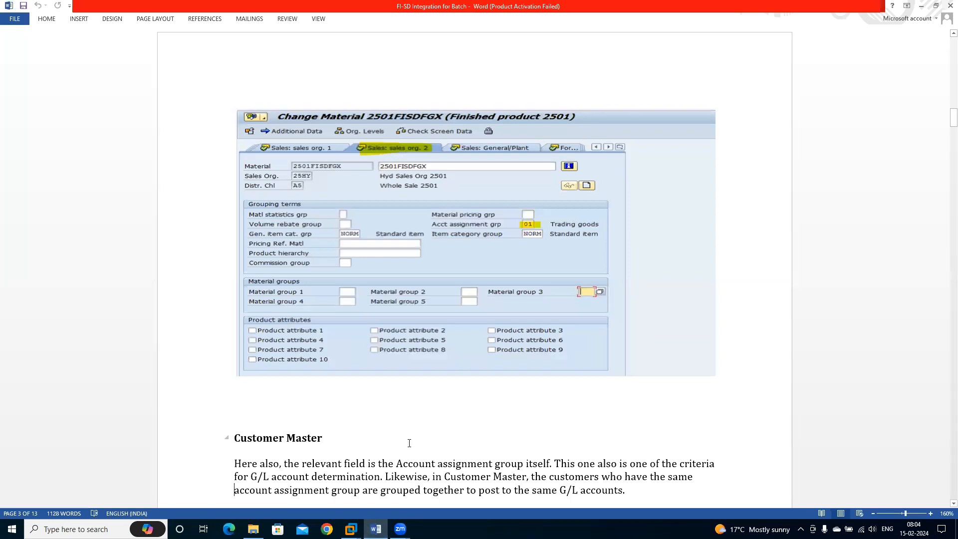
scroll(409, 443, up, 15)
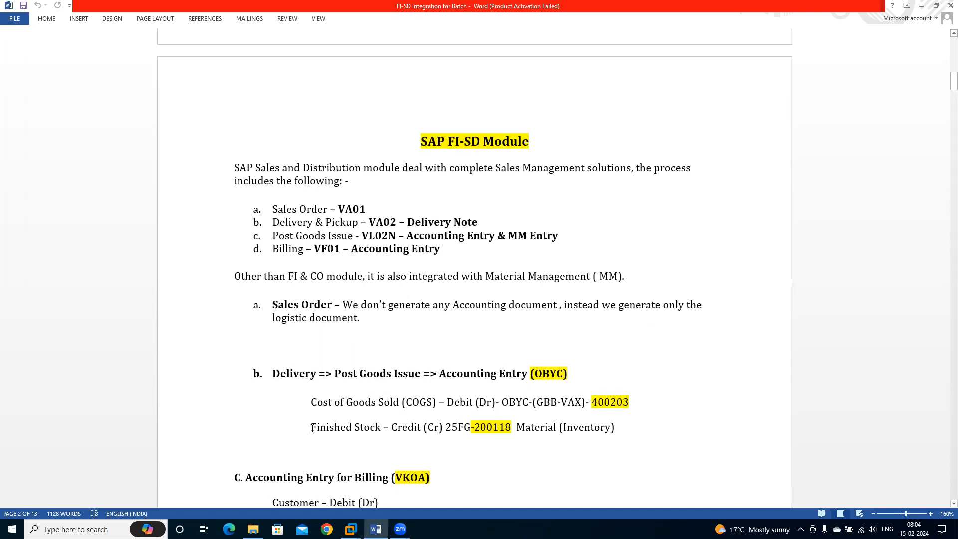
drag(311, 427, 512, 434)
key(alt+Tab)
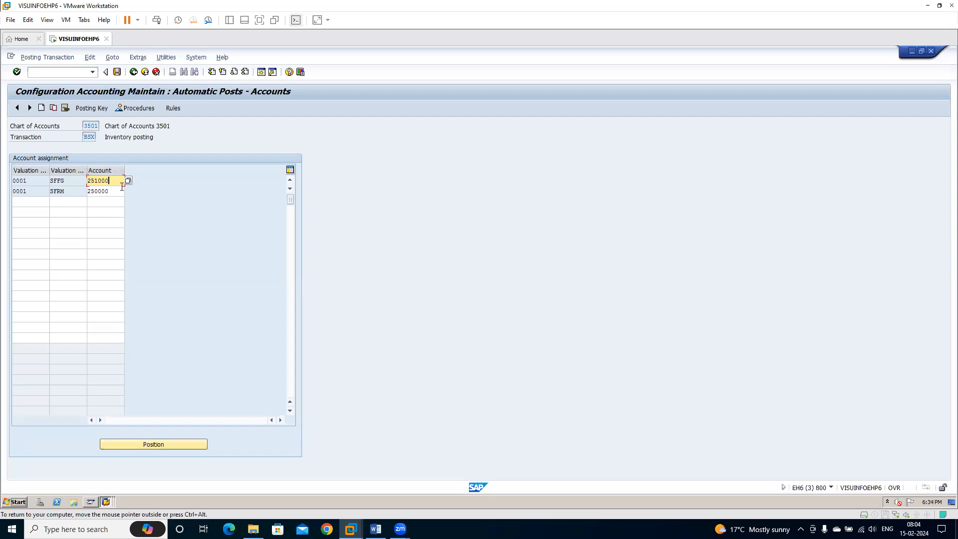
key(alt+Tab)
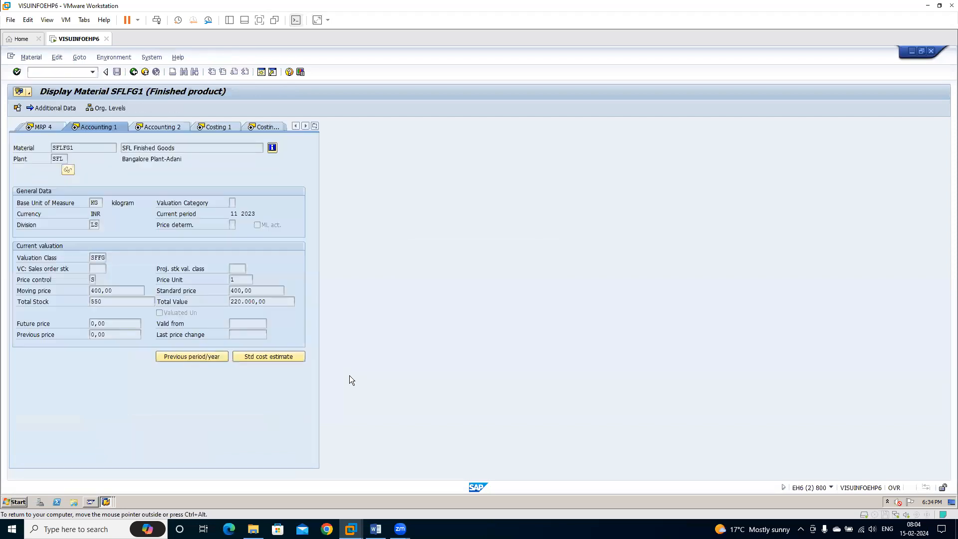
click(375, 529)
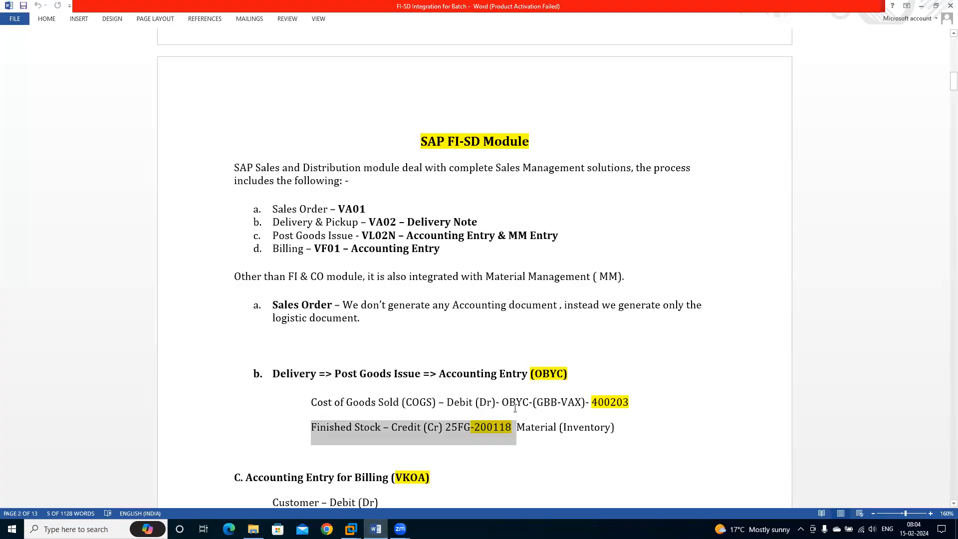
Highlight OBYC-(GBB-VAX) on the notes' COGS debit line, switch to OBYC in SAP and open the GBB offsetting entry accounts.
click(500, 402)
drag(500, 402, 588, 405)
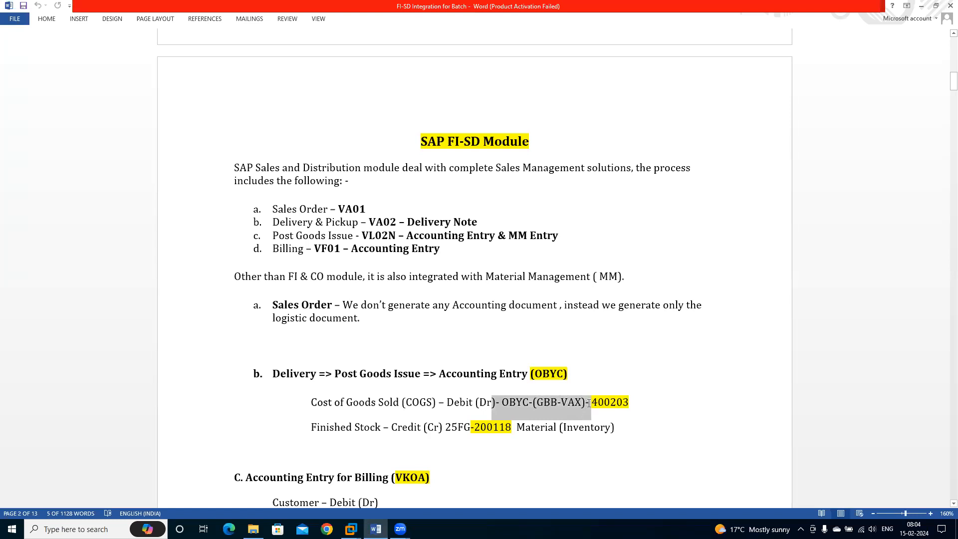
key(alt+Tab)
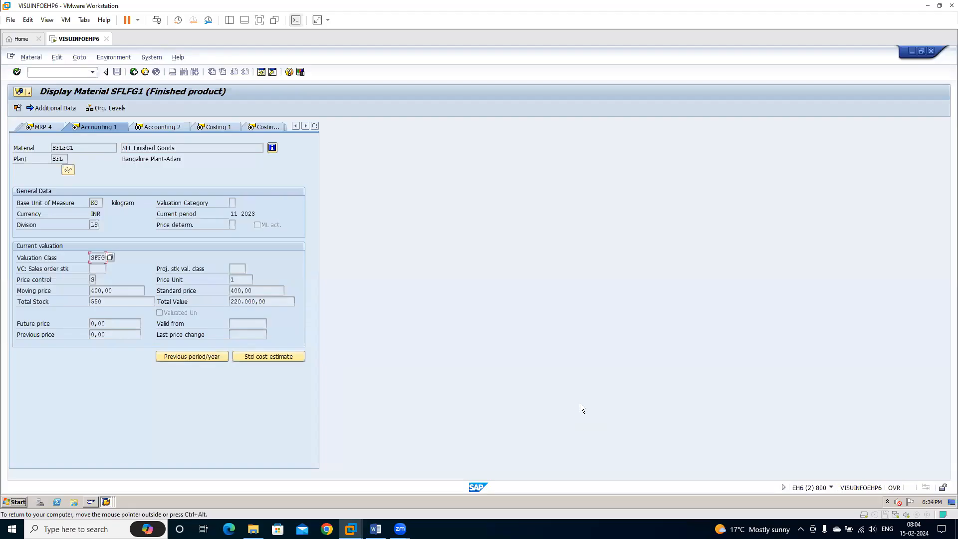
key(alt+Tab)
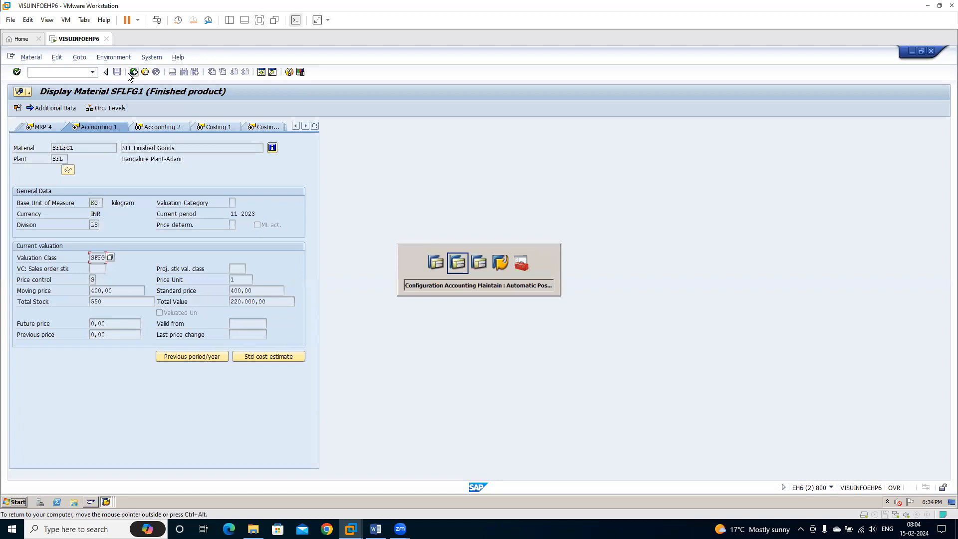
click(134, 73)
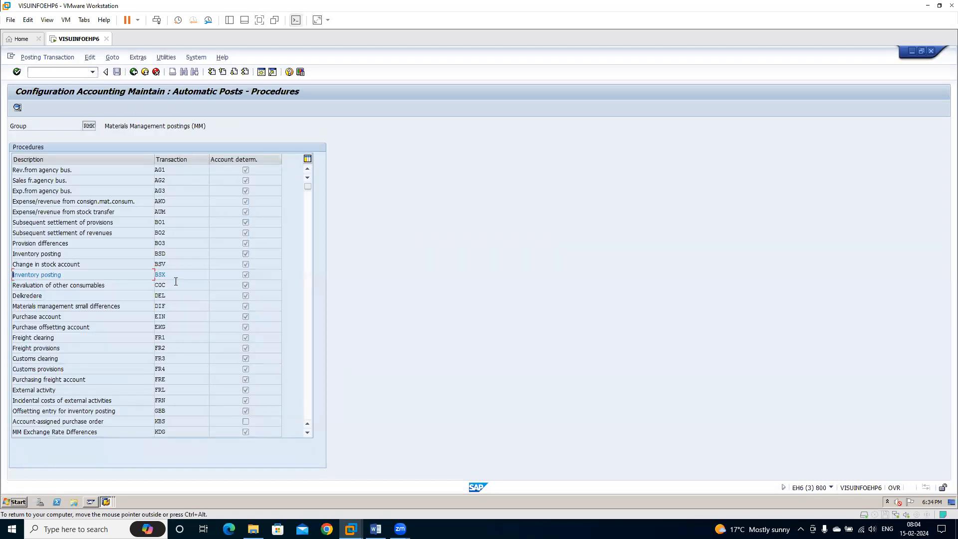
click(175, 412)
double_click(175, 410)
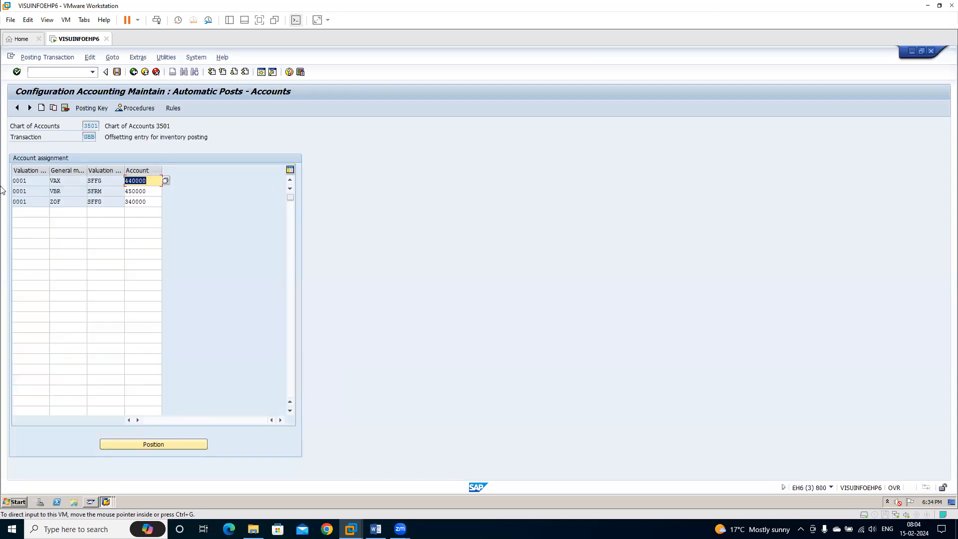
Examine the VAX row's general modification and SFFG valuation class under GBB against material SFLFG1.
click(66, 182)
click(108, 183)
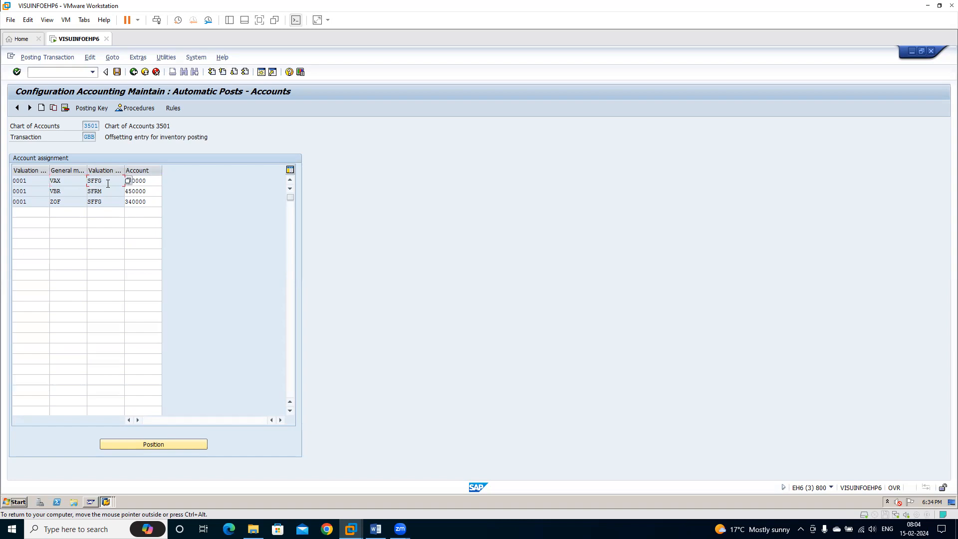
click(64, 182)
click(106, 180)
drag(106, 181, 83, 181)
key(alt+Tab)
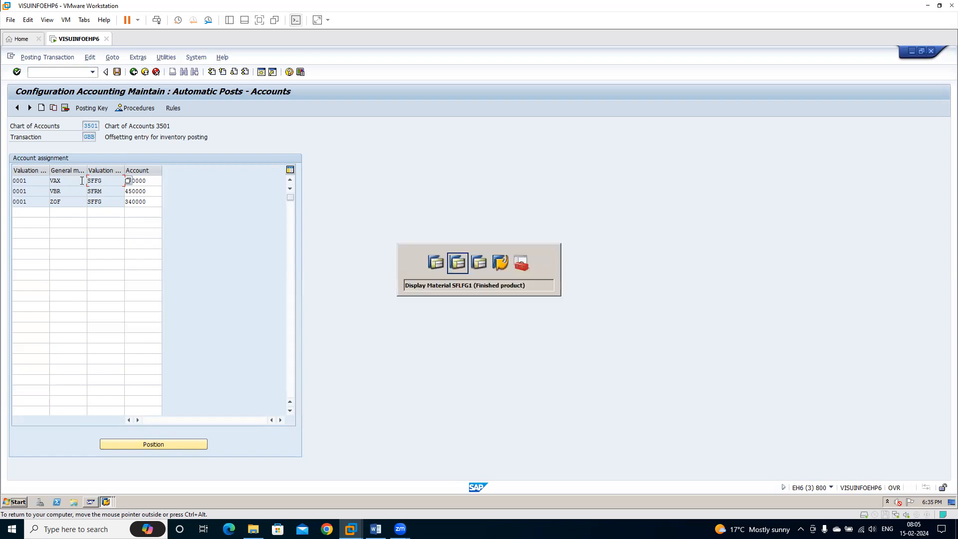
key(alt+Tab)
click(65, 183)
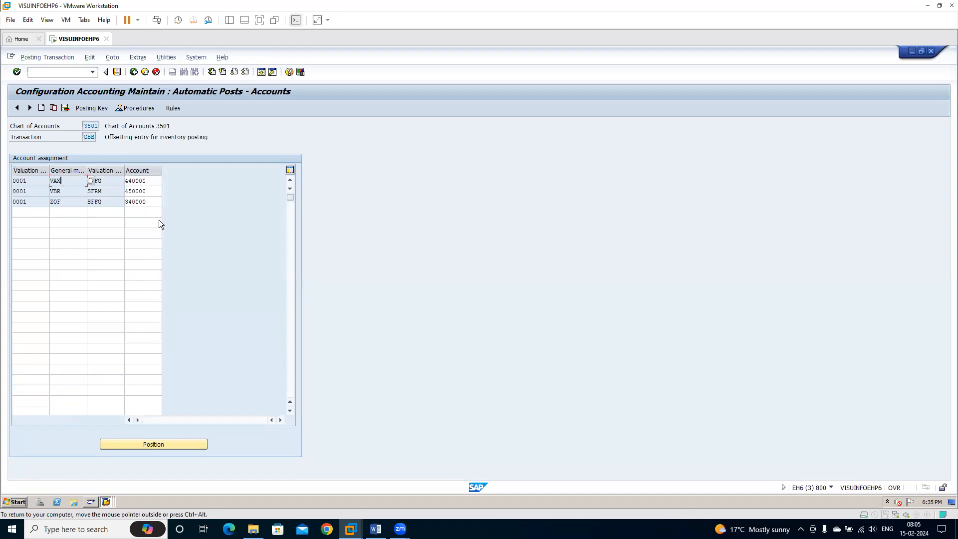
Switch to the Word notes and append "- OBYC- BSX" to the Finished Stock credit line under Delivery.
key(alt+Tab)
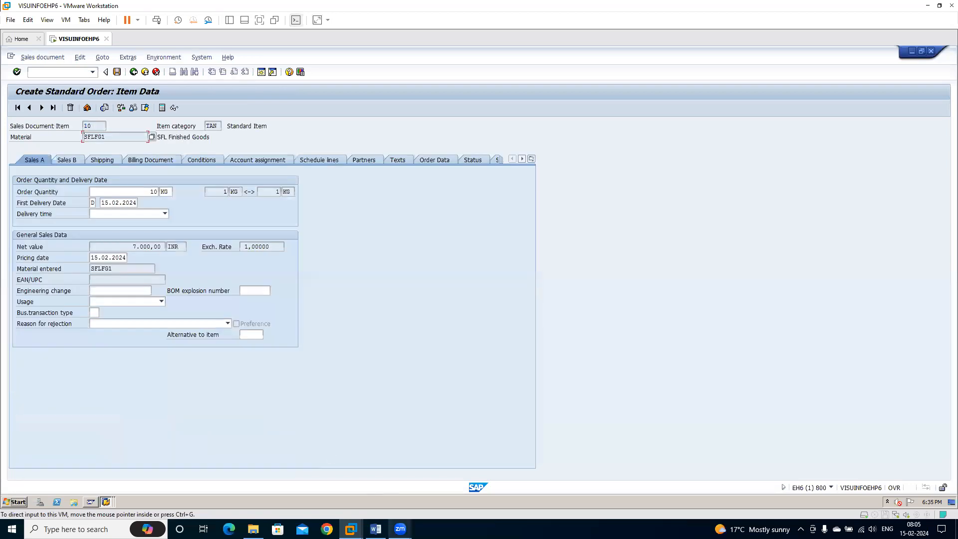
click(375, 529)
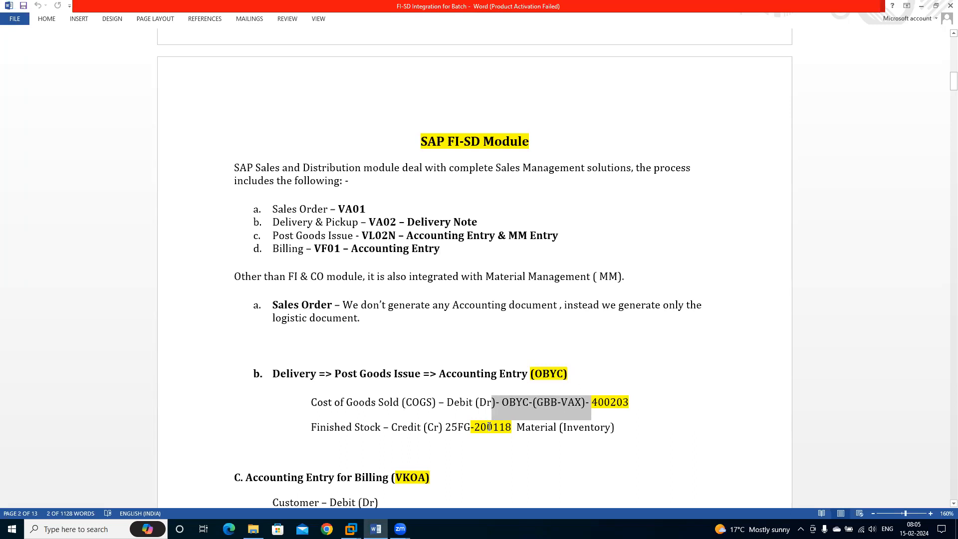
click(623, 427)
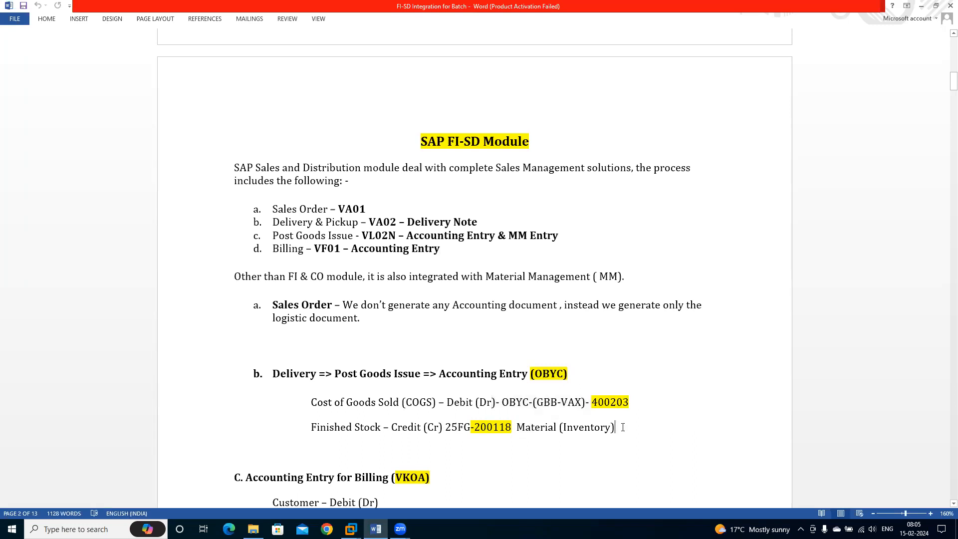
text(- O)
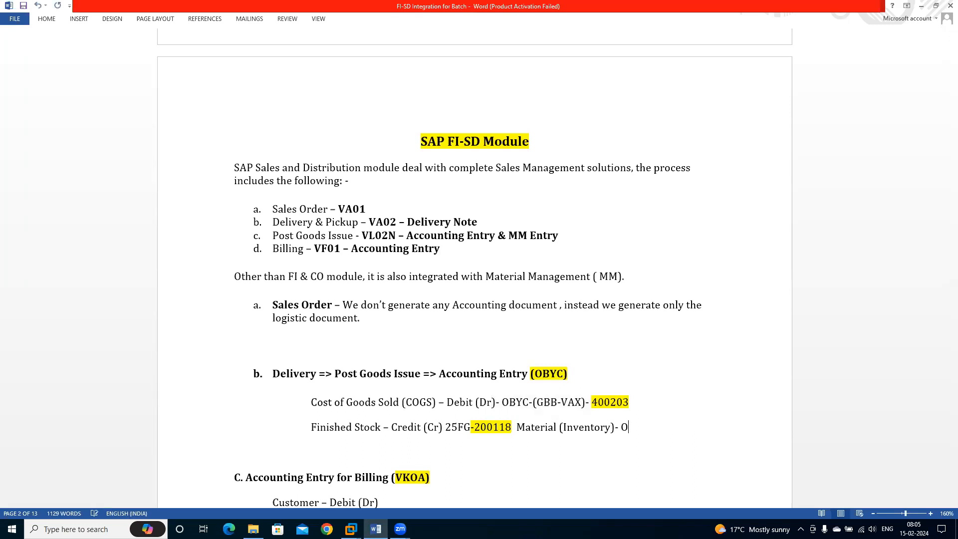
text(BYC- BSX)
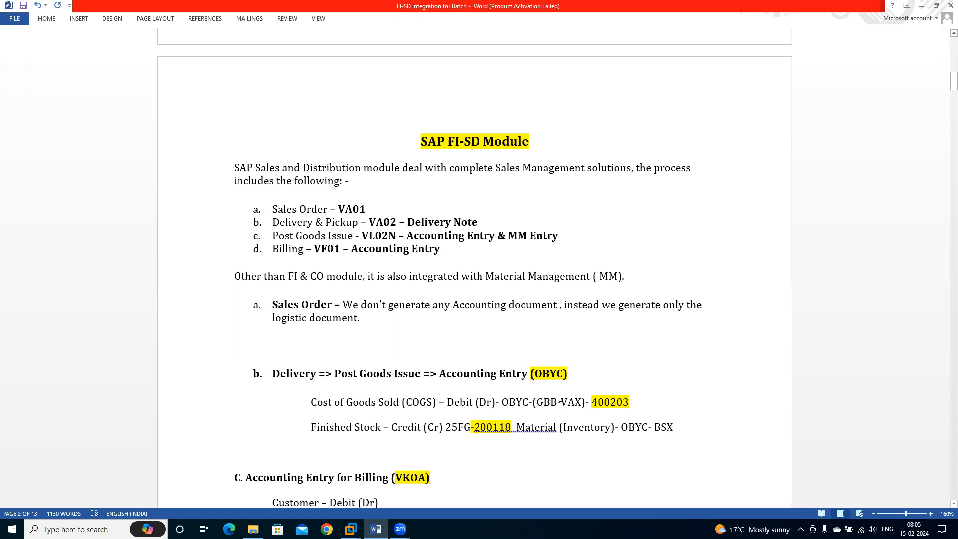
Switch to SAP to check the account assigned to VAX and SFFG under GBB, and relate it to the notes' COGS line in Word.
key(alt+Tab)
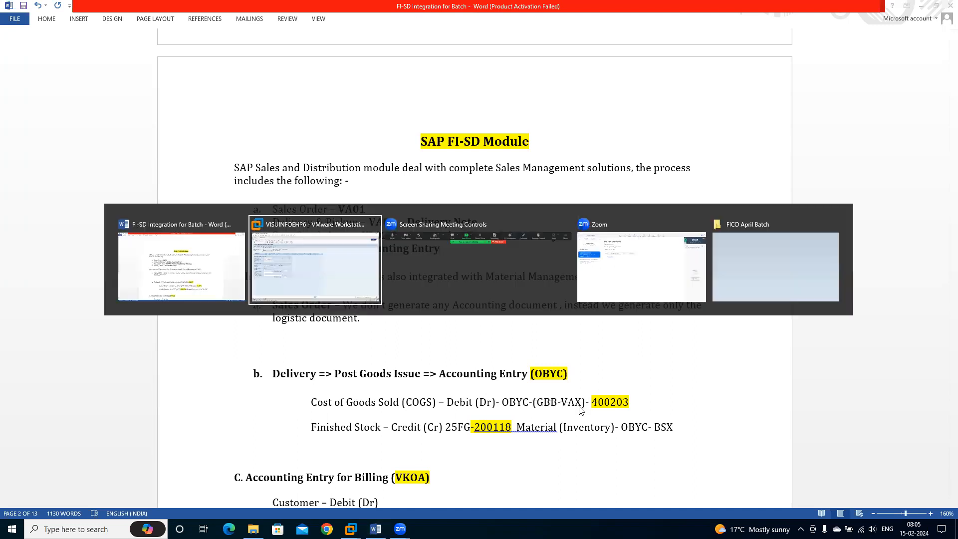
key(alt+Tab)
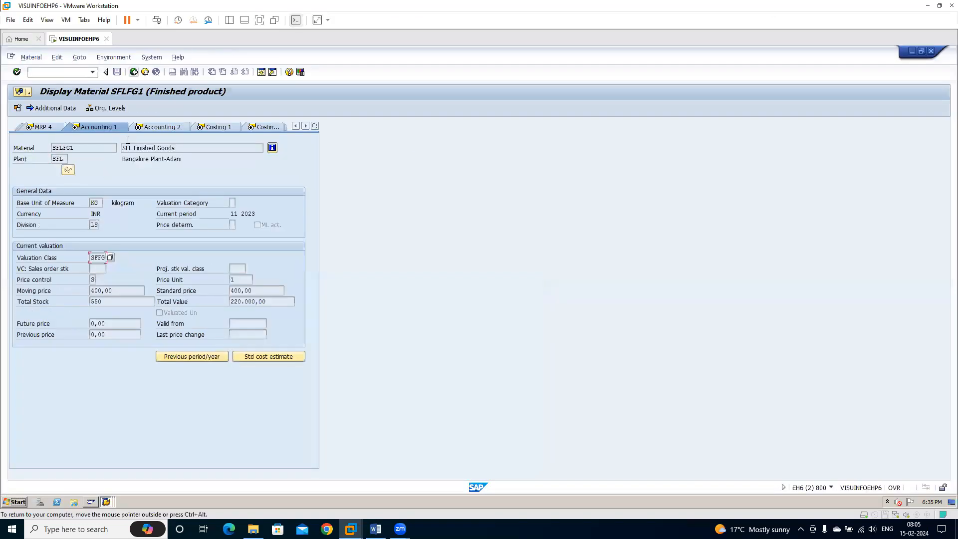
key(alt+Tab)
key(Tab)
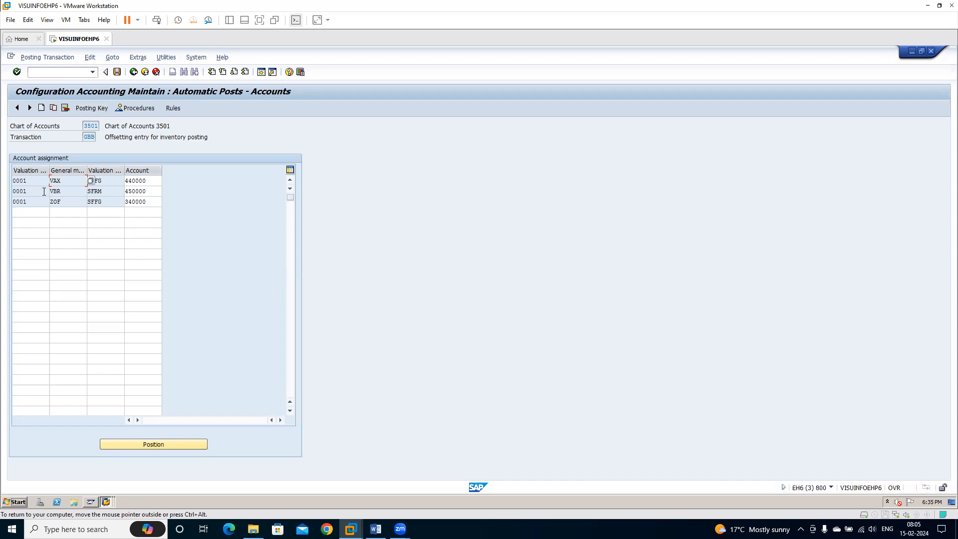
click(155, 181)
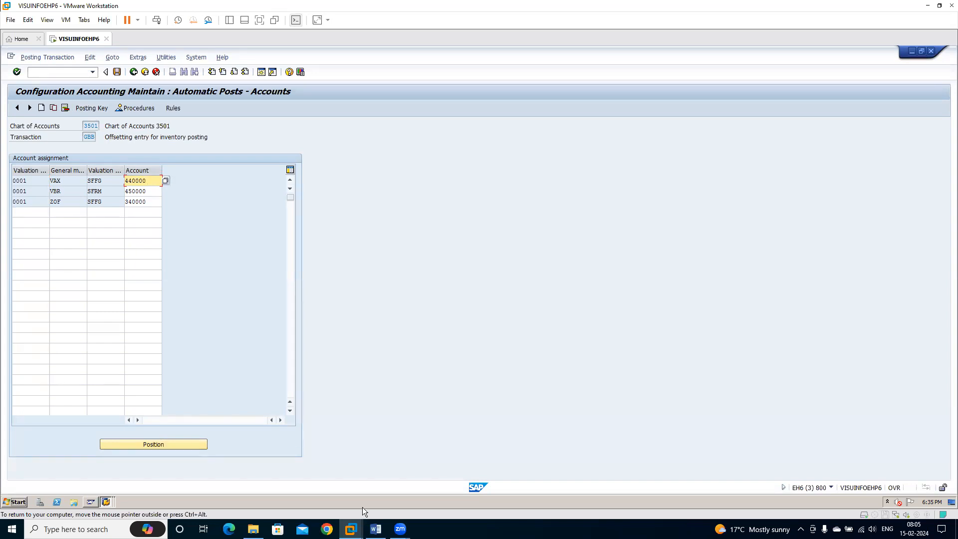
click(375, 529)
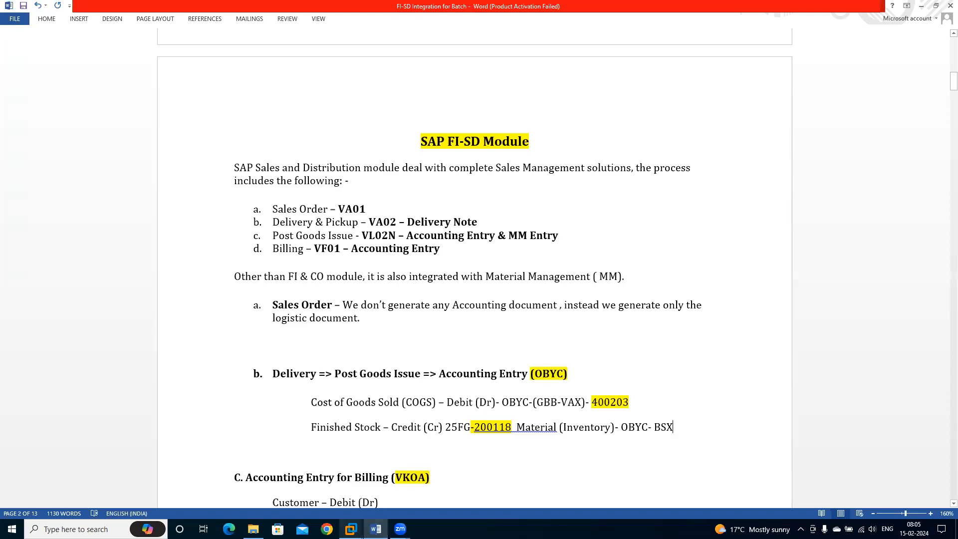
Switch to the SAP session with the standard order and return from its item data to the order overview.
mouse_move(350, 528)
click(375, 473)
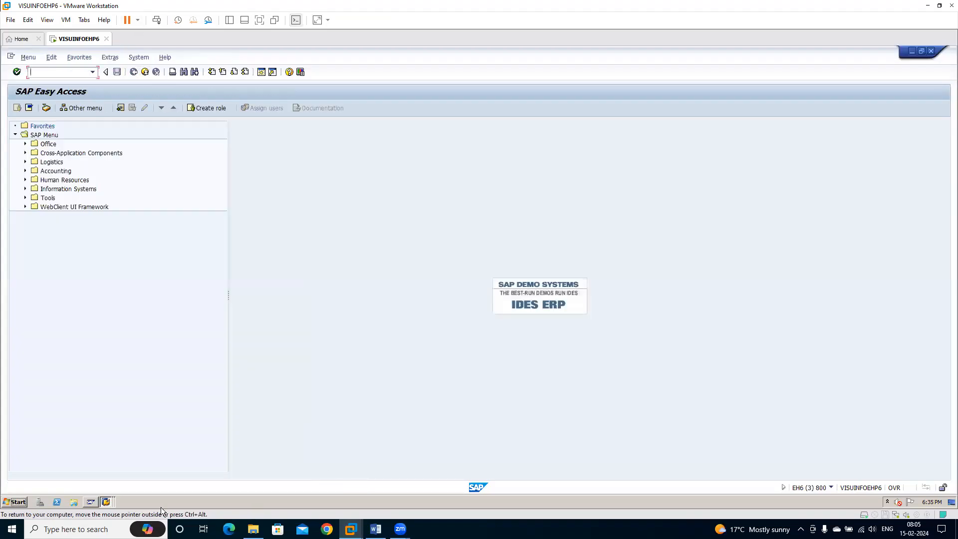
click(107, 501)
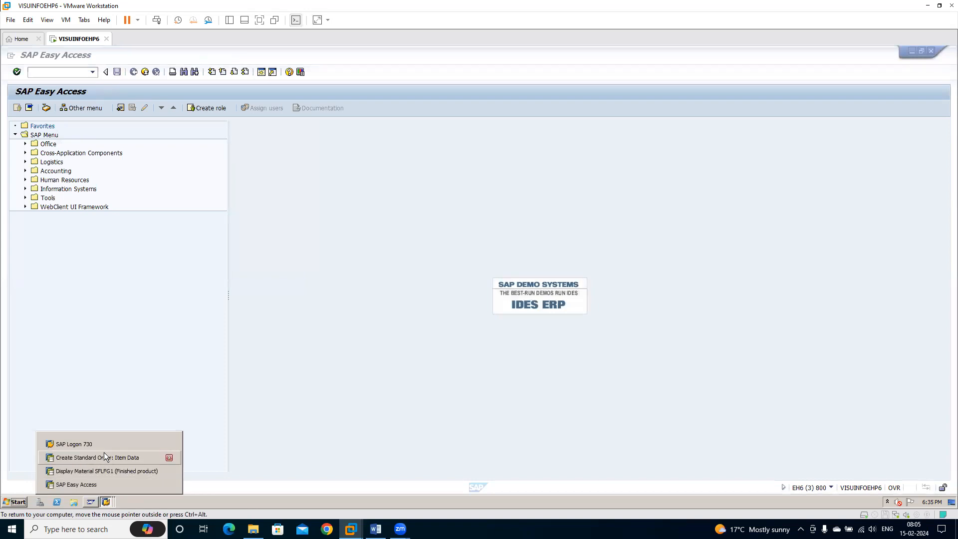
click(105, 456)
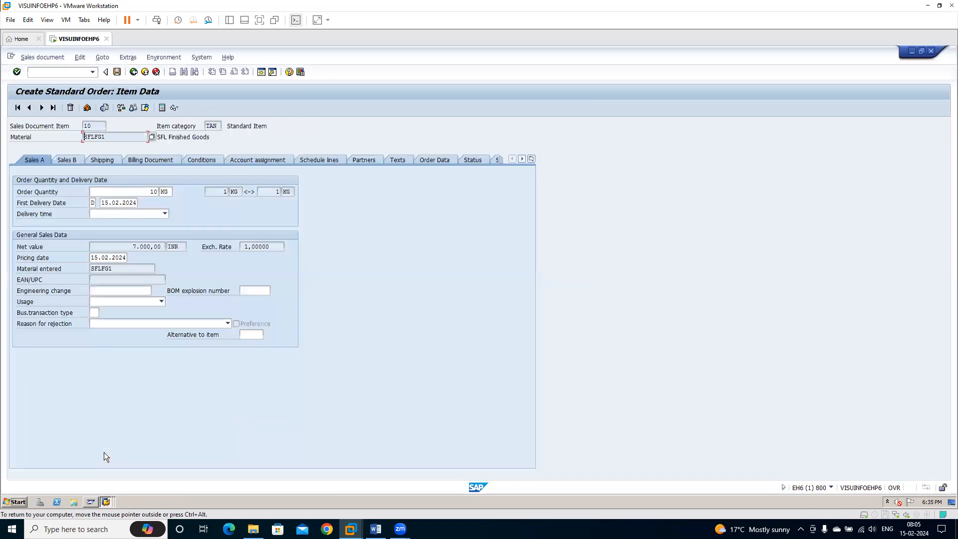
click(133, 71)
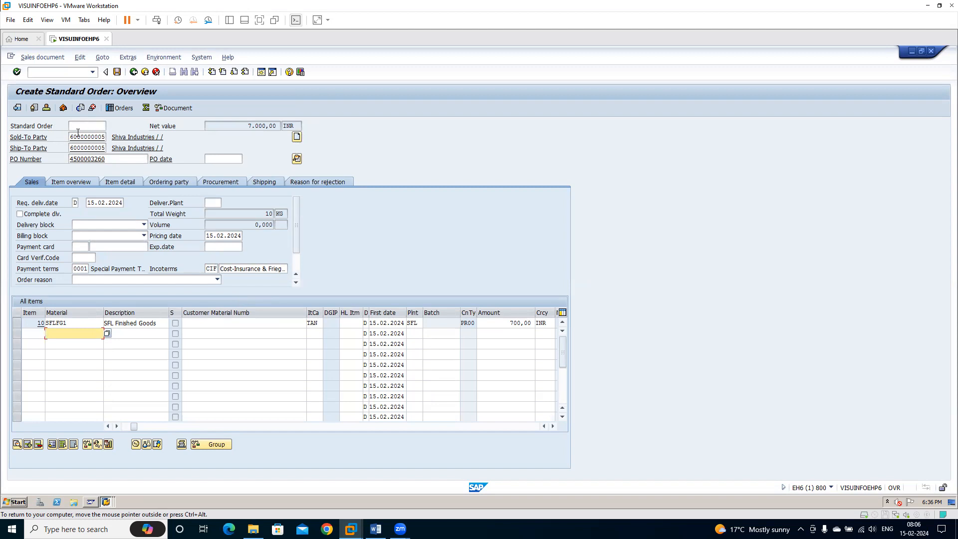
Review item 10's details in the order overview, including plant, amount, net value and order quantity.
click(17, 322)
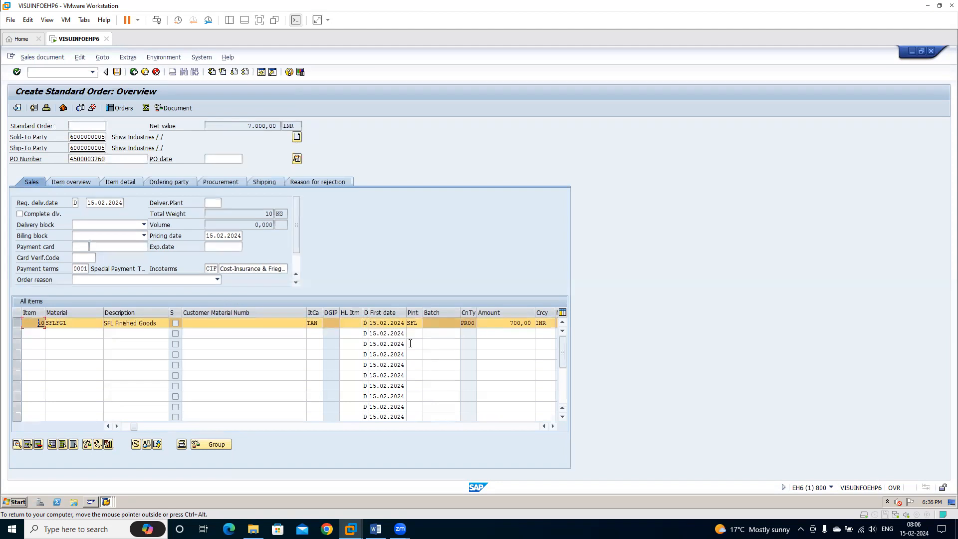
click(288, 322)
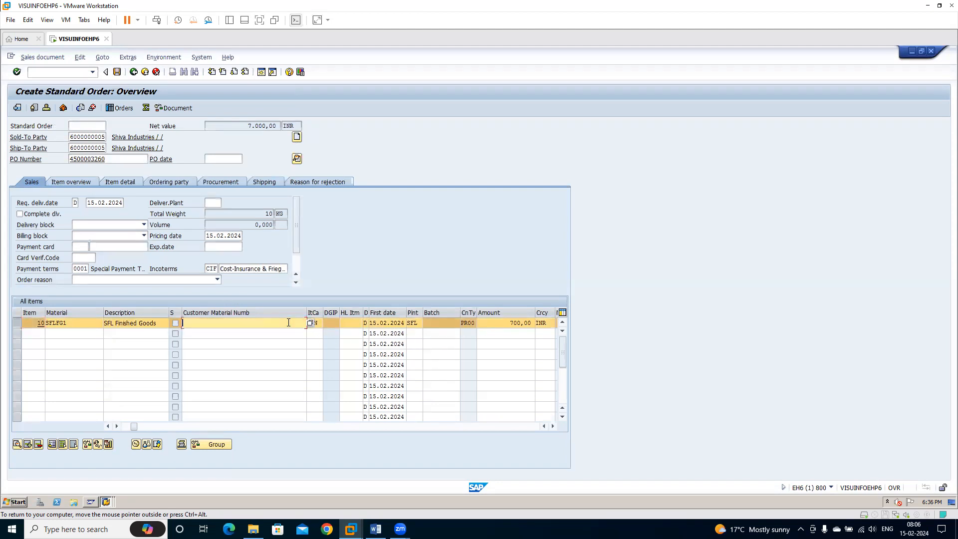
key(Tab)
key(Tab)
key(Tab)
key(Tab)
key(Tab)
key(Tab)
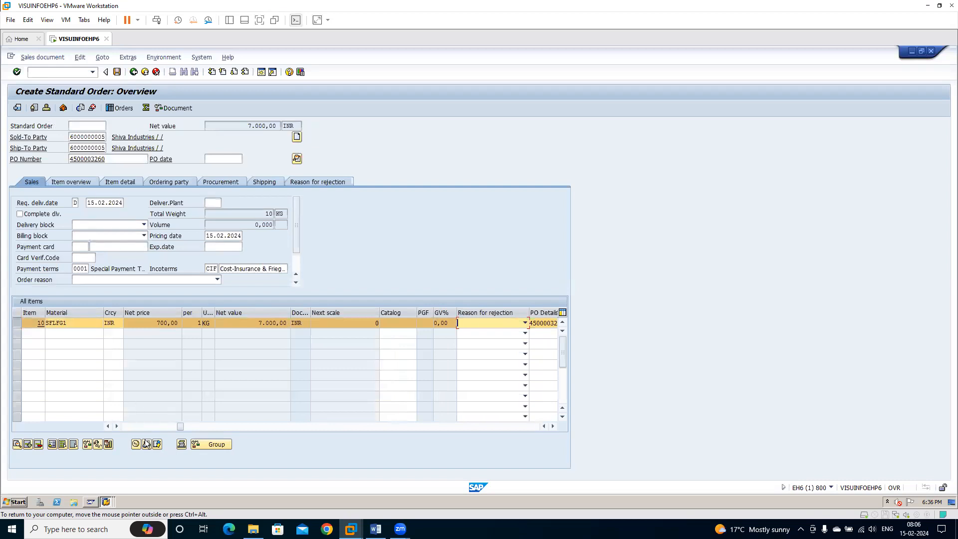
click(128, 428)
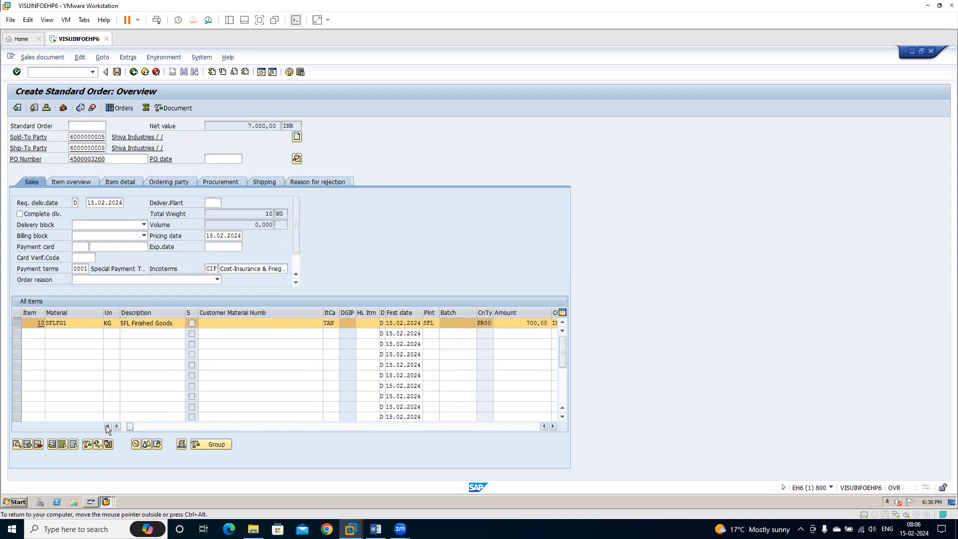
click(107, 426)
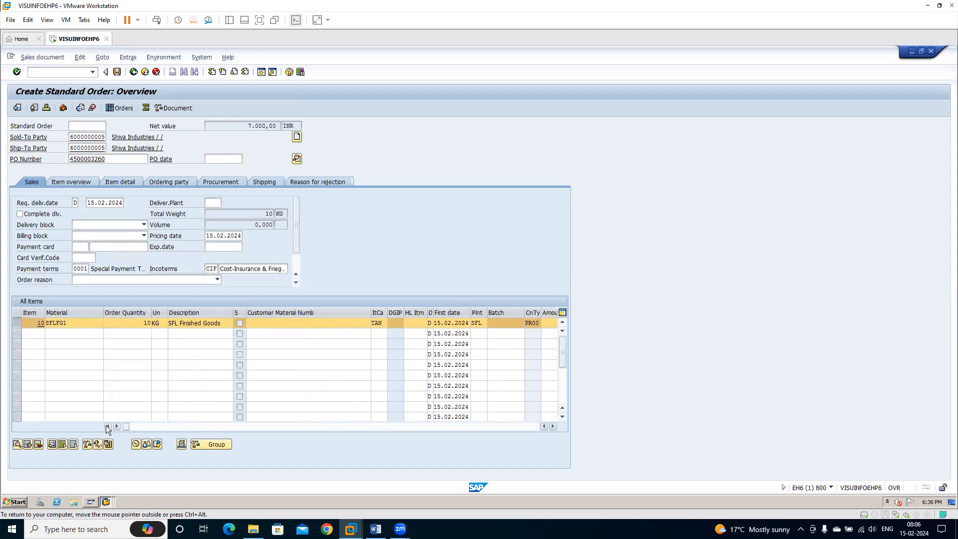
click(142, 323)
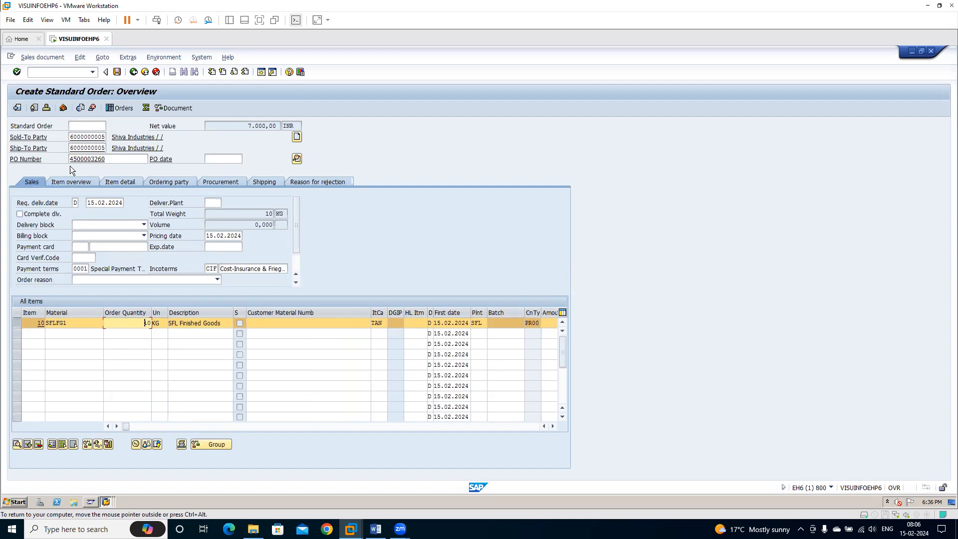
Look through the order's item overview, item detail and shipping views, check the item's plant and shipping point, and return to the sales view.
click(74, 182)
click(123, 181)
click(261, 183)
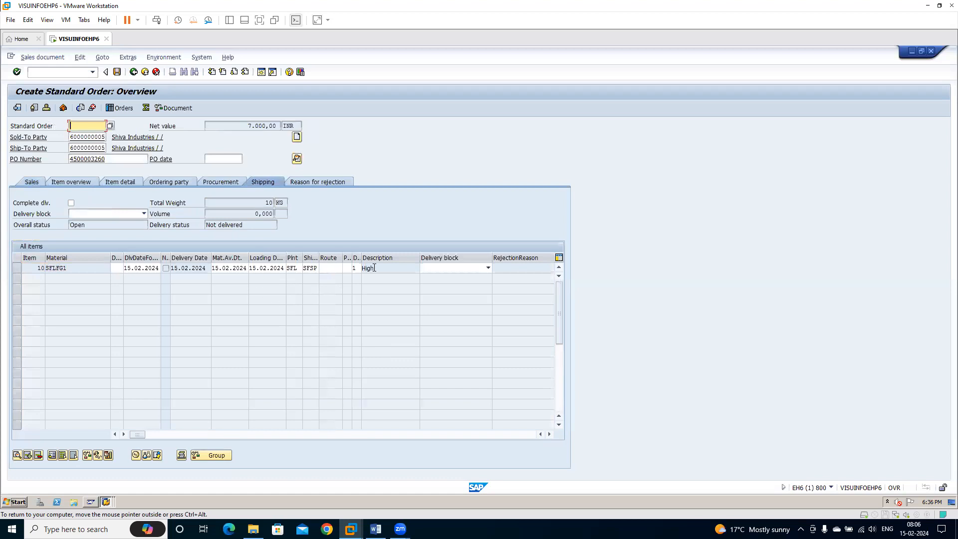
click(296, 269)
click(314, 268)
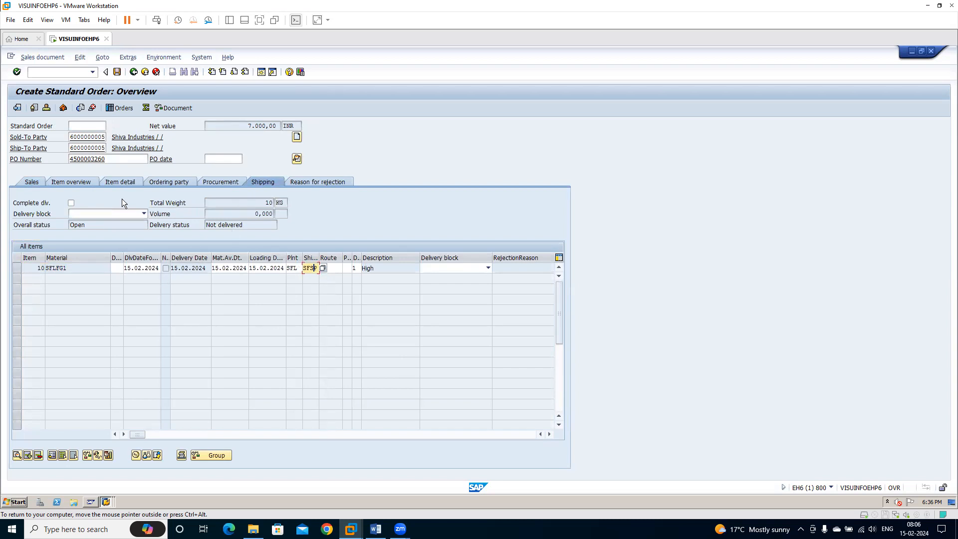
click(32, 182)
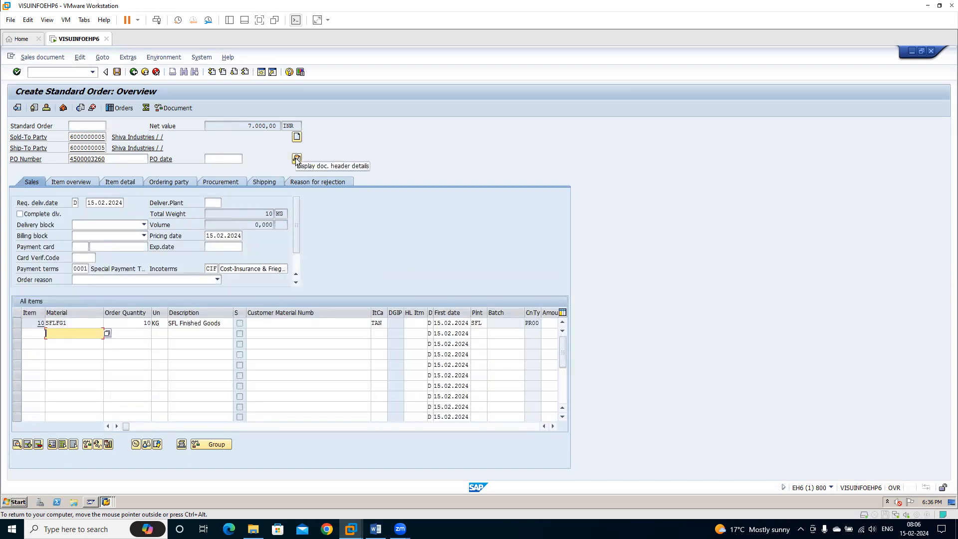
Display the order's document header details and review its sales, billing document and shipping data.
click(14, 322)
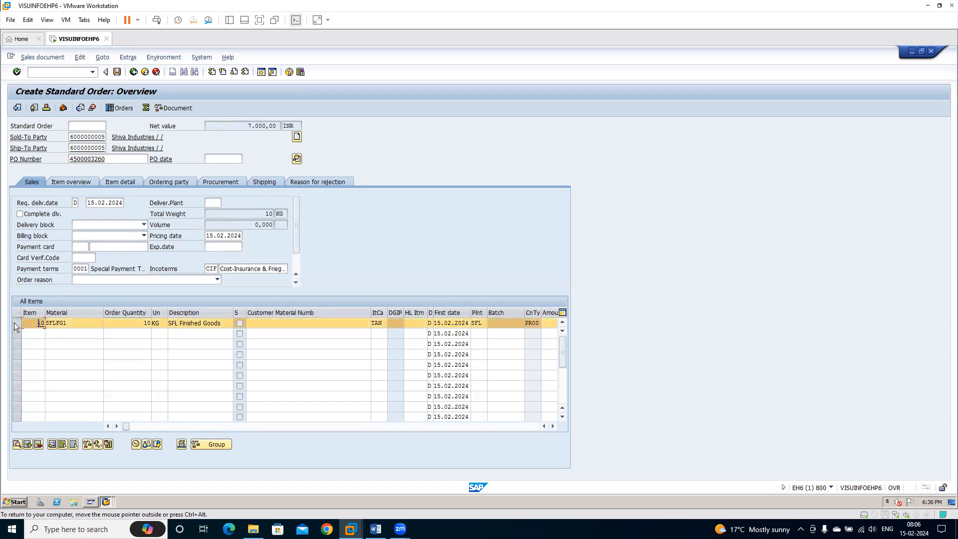
click(297, 159)
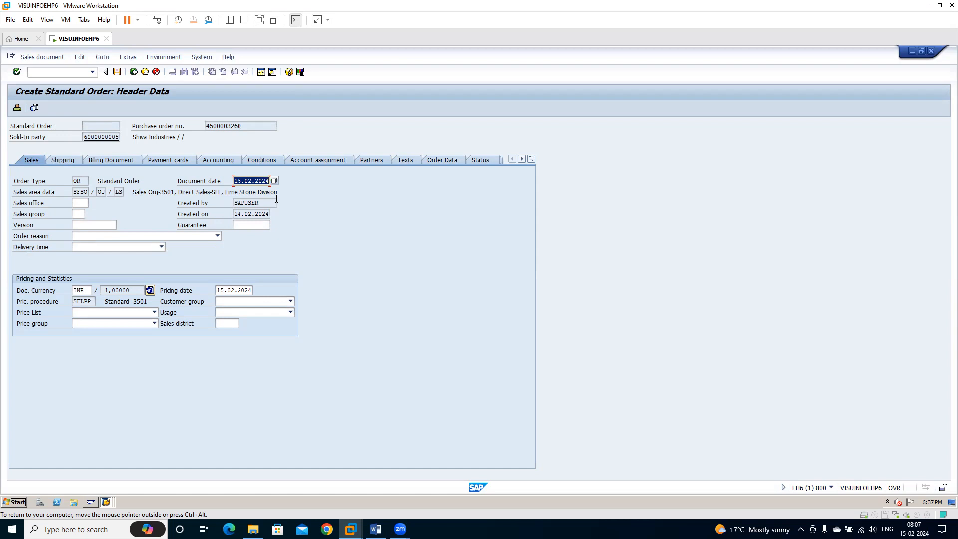
click(101, 156)
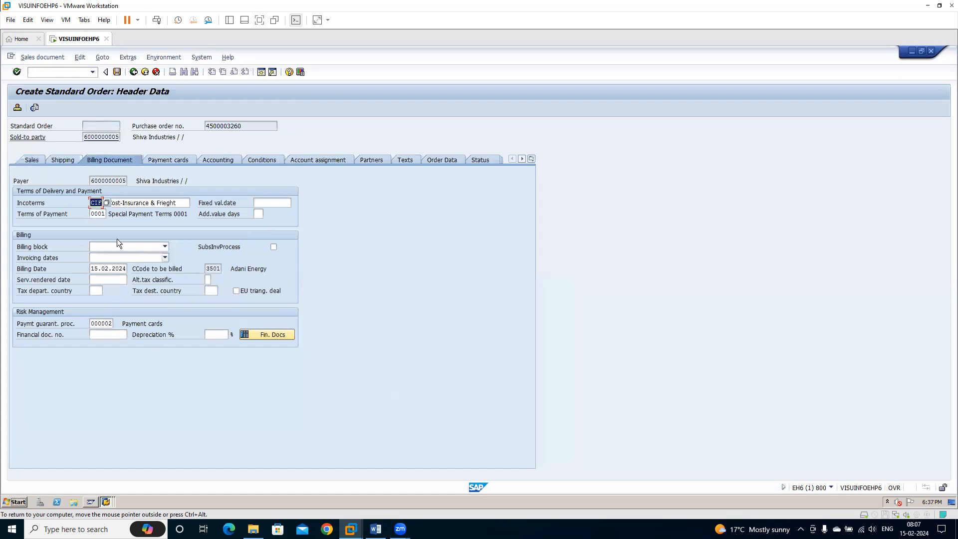
click(63, 159)
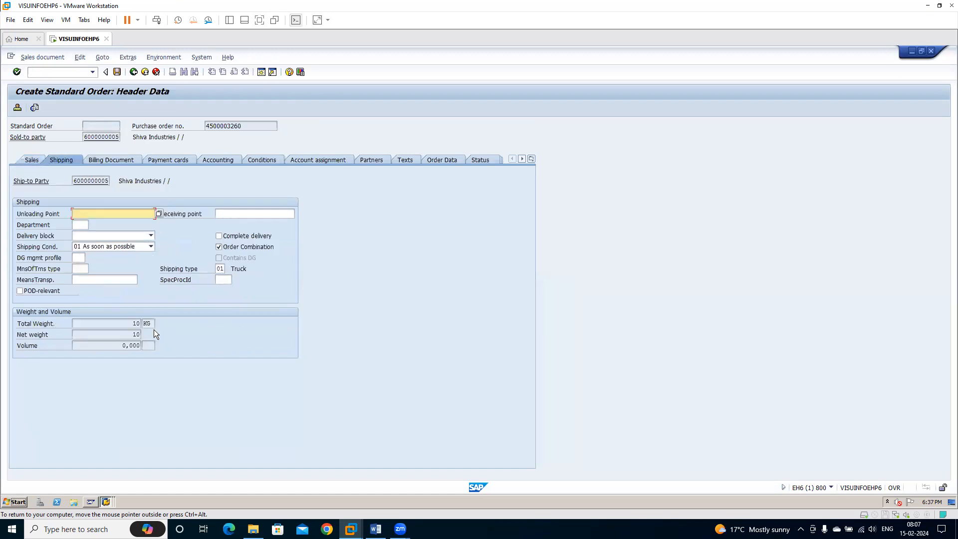
Display the header's accounting data, try account assignment group 02 Foreign revenues, and restore 01 Domestic revenues.
click(211, 160)
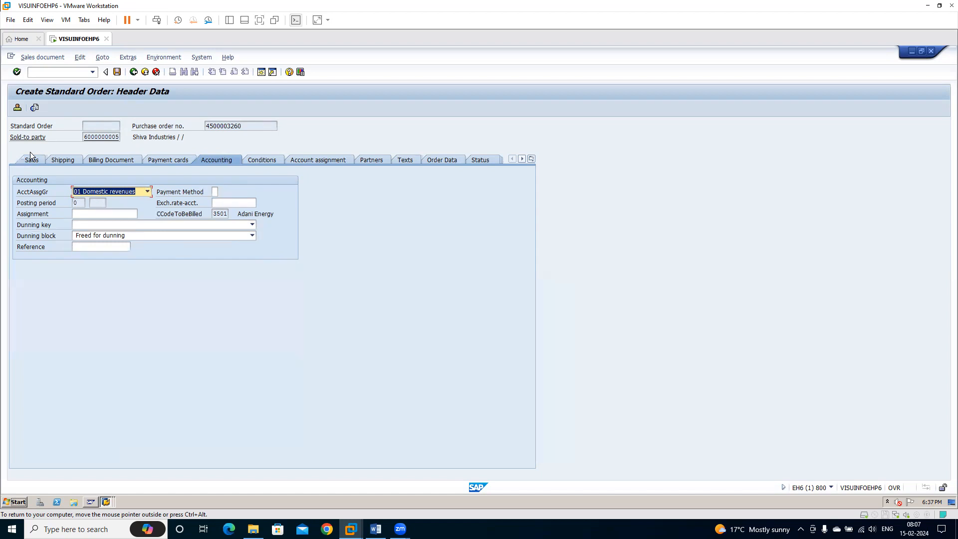
click(122, 191)
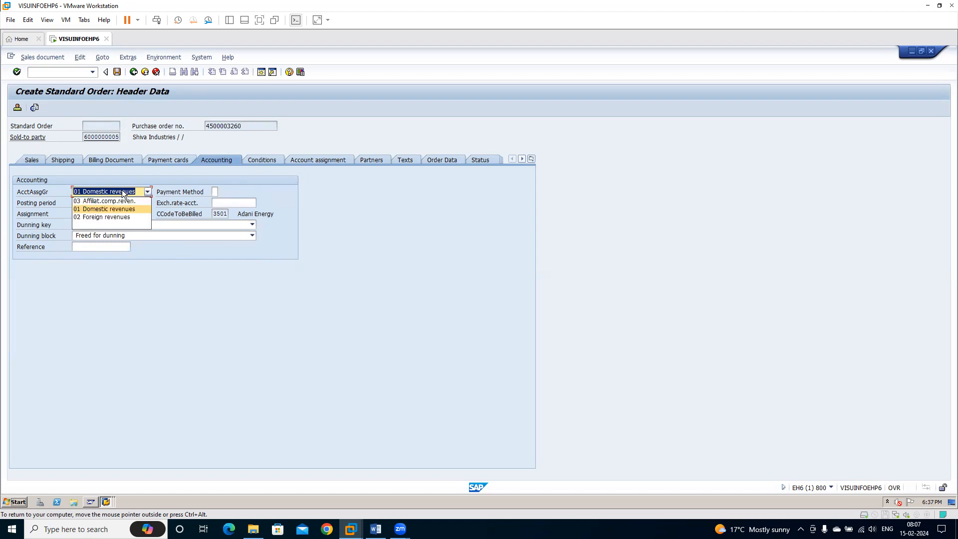
click(118, 216)
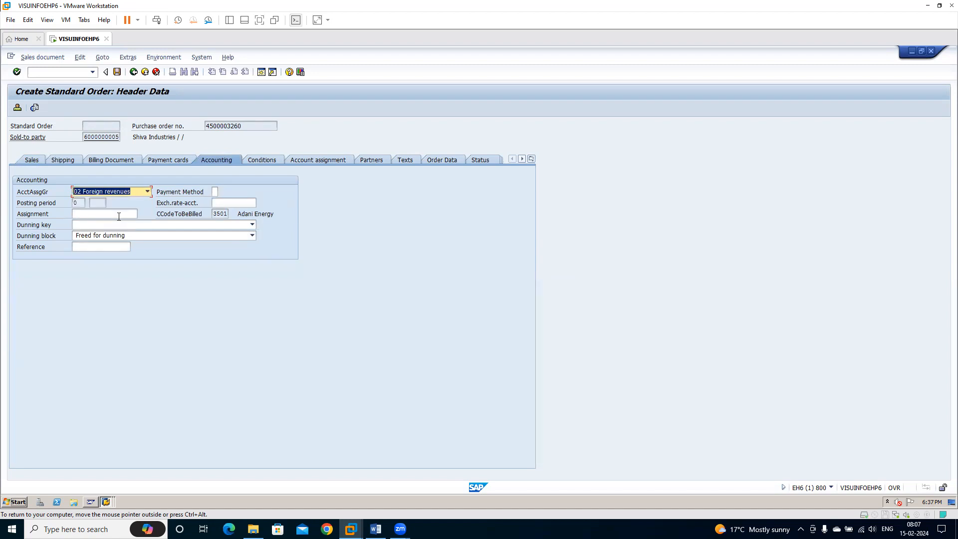
click(108, 191)
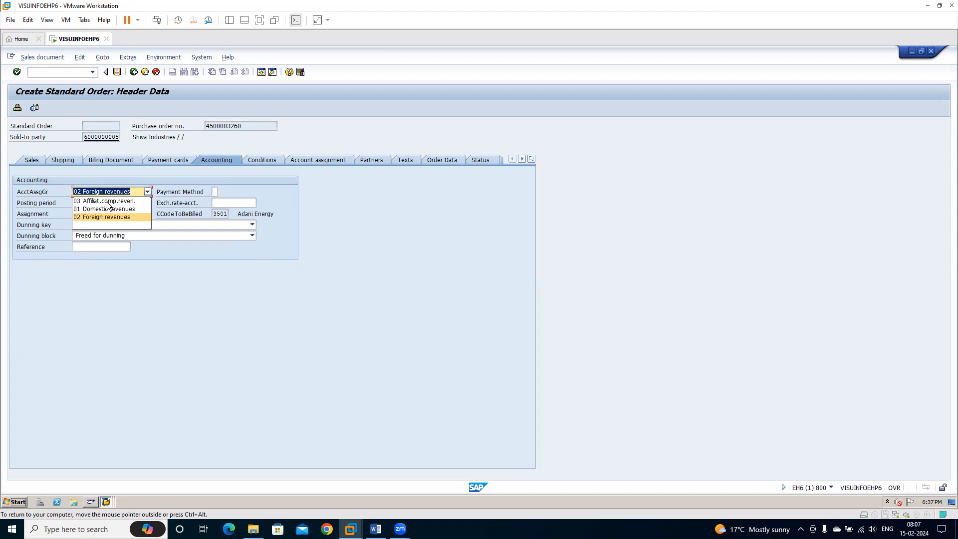
click(104, 209)
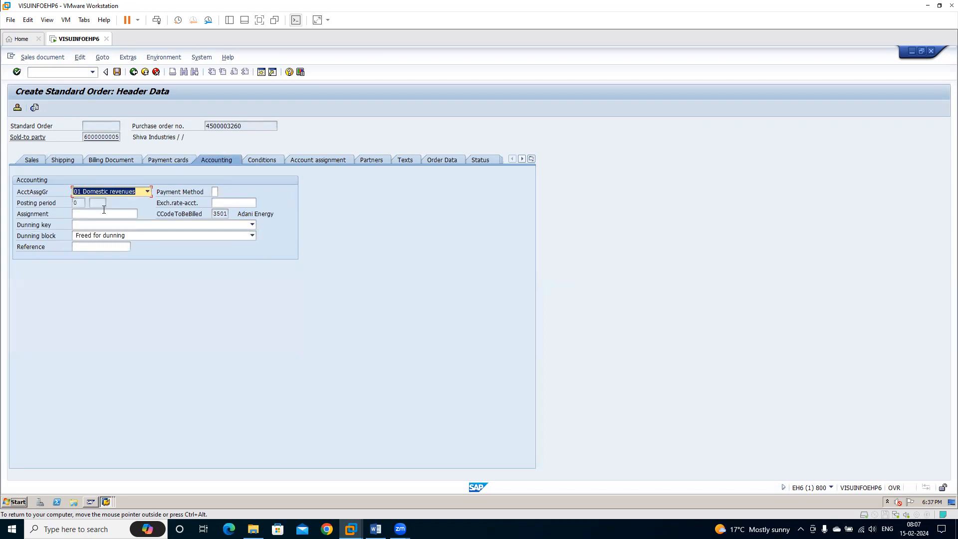
Review the header's PR00 price and VPRS cost conditions, check the account assignment data, and return to the order overview.
click(265, 161)
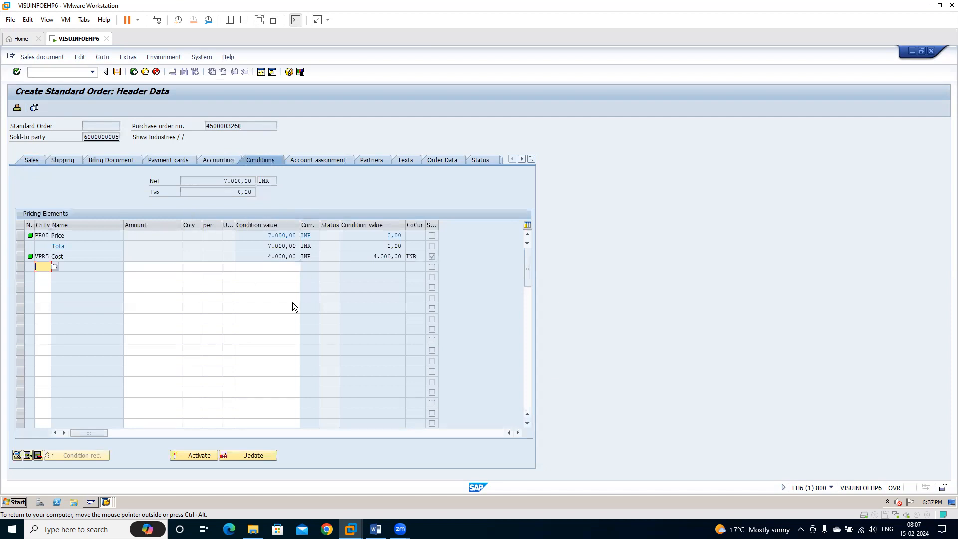
click(21, 256)
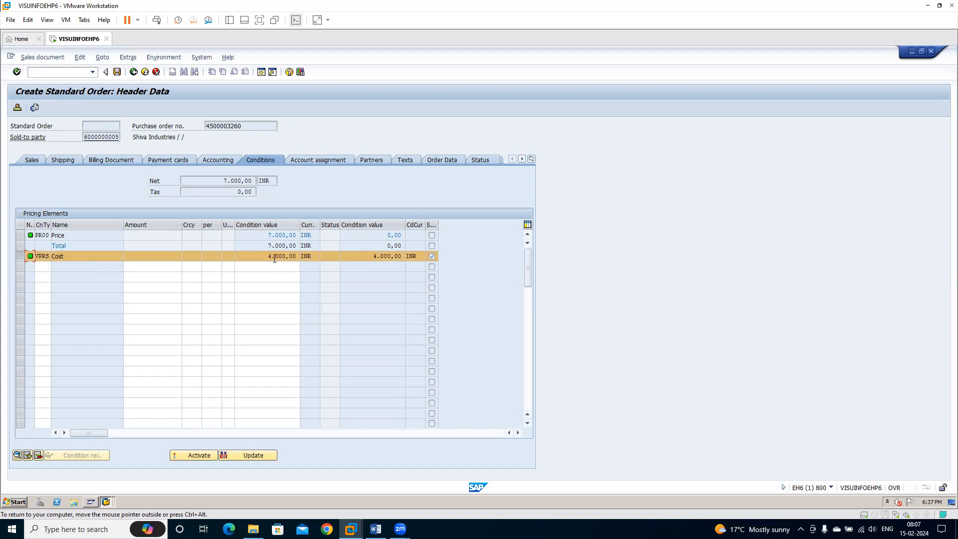
click(18, 233)
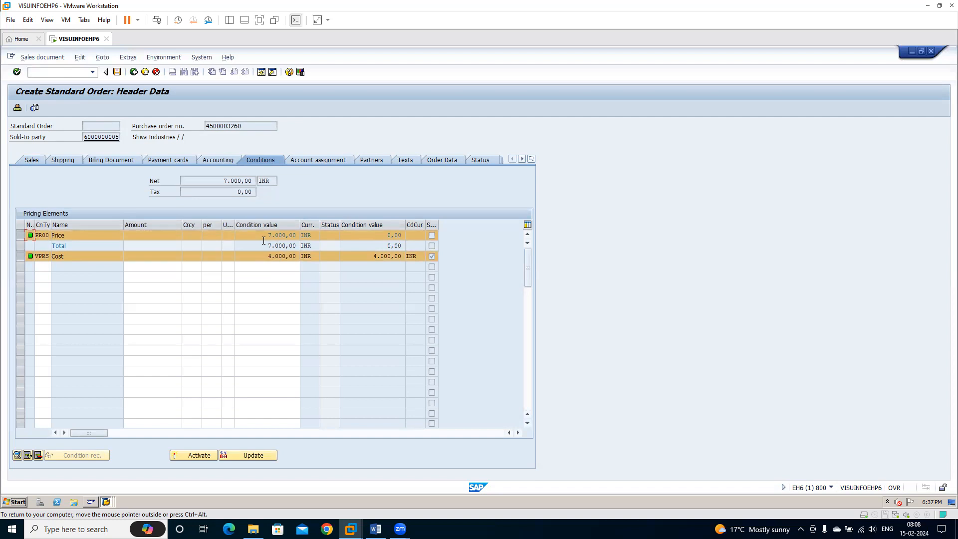
click(18, 256)
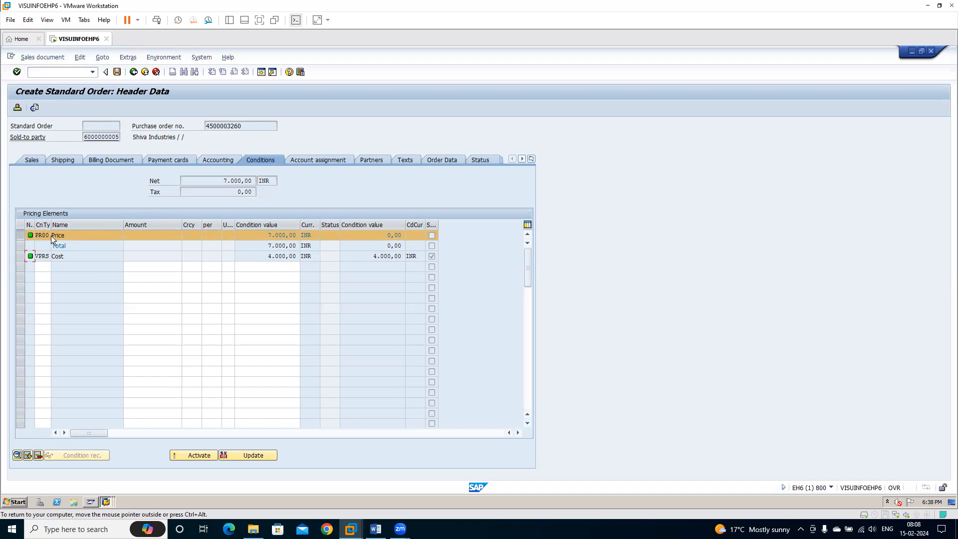
click(276, 235)
click(19, 256)
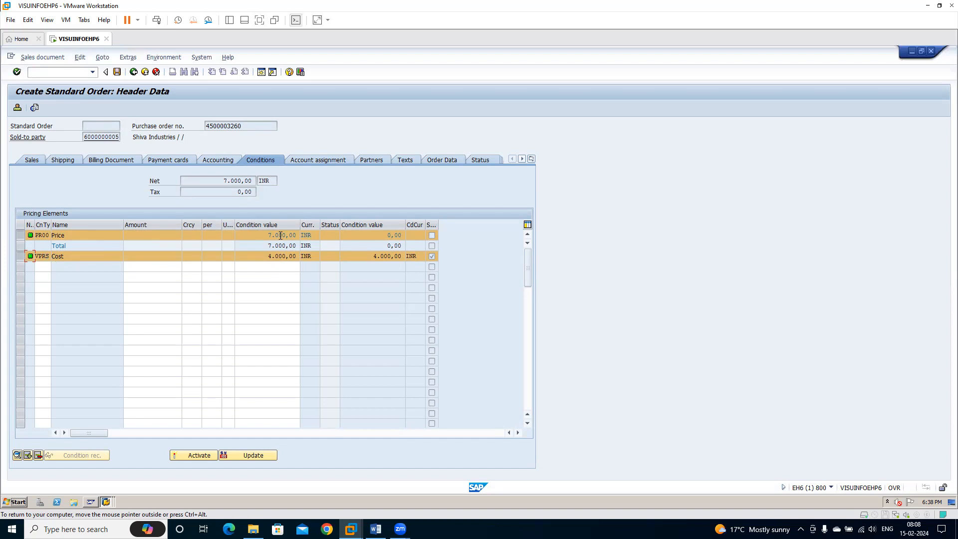
click(314, 159)
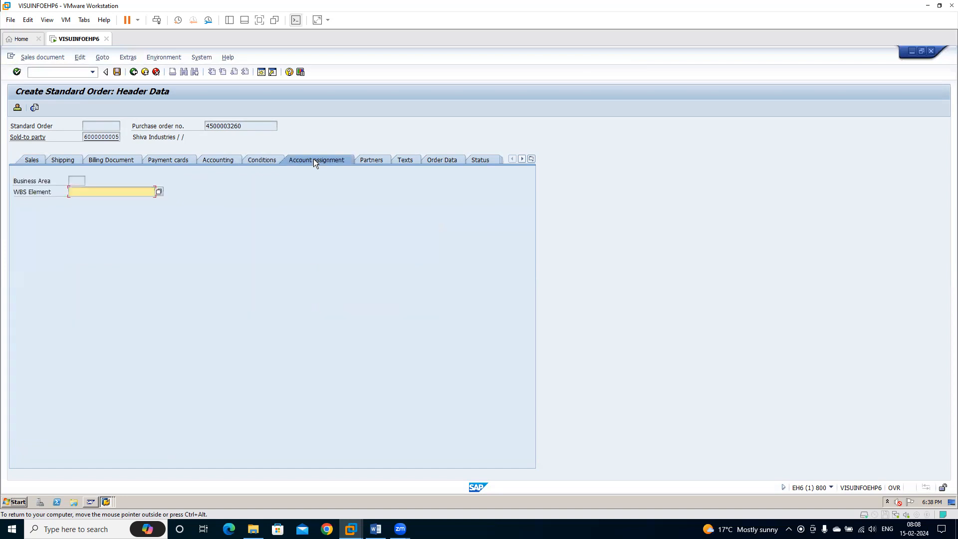
click(133, 72)
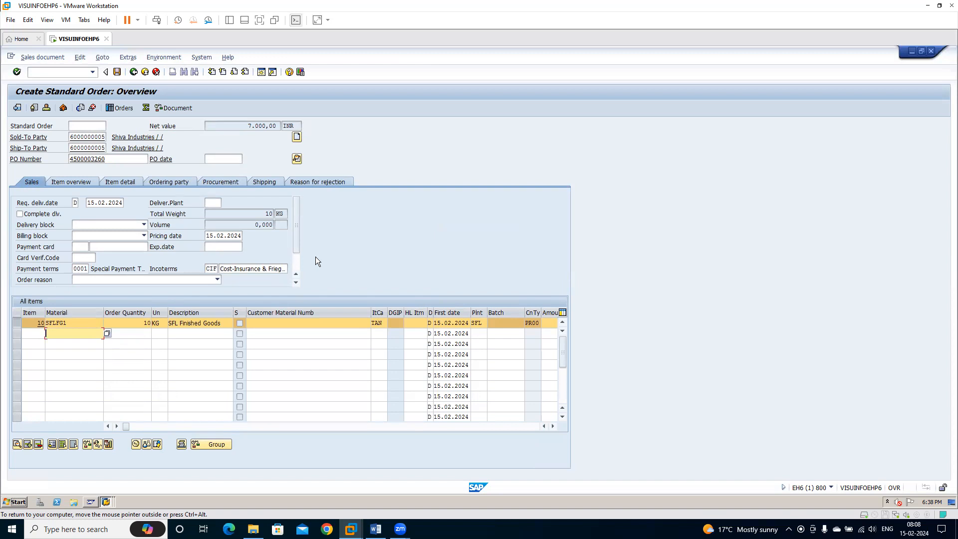
Check item 10's plant, condition type and amount in the overview, and save the standard order.
click(478, 323)
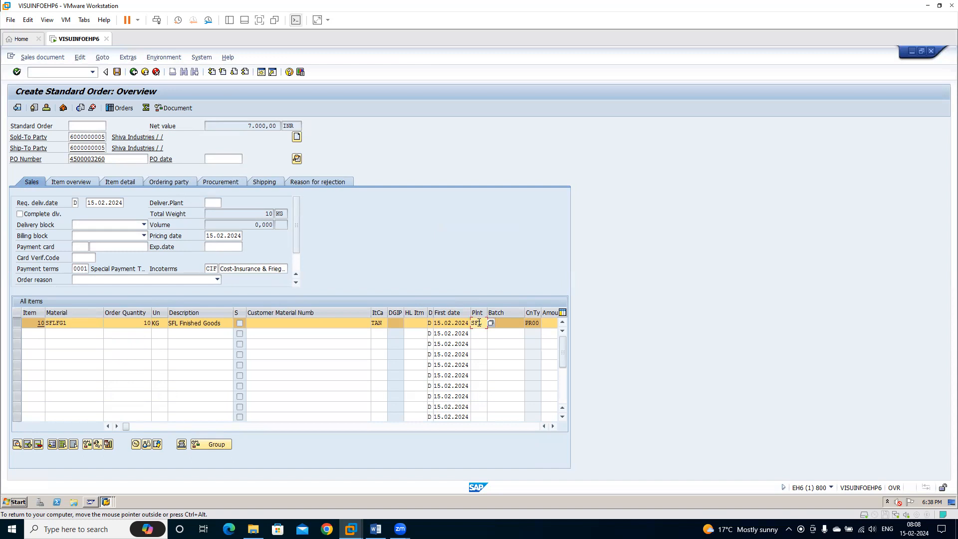
click(491, 323)
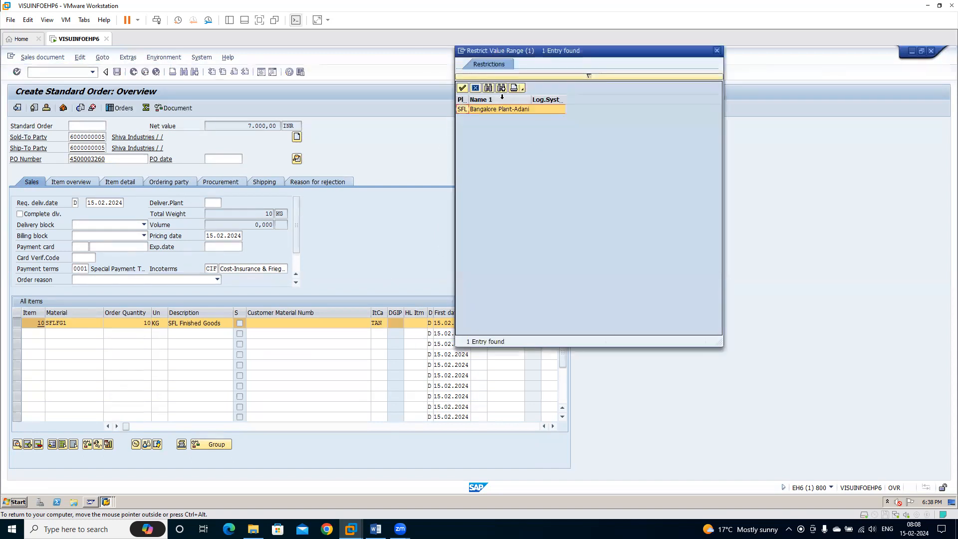
click(717, 50)
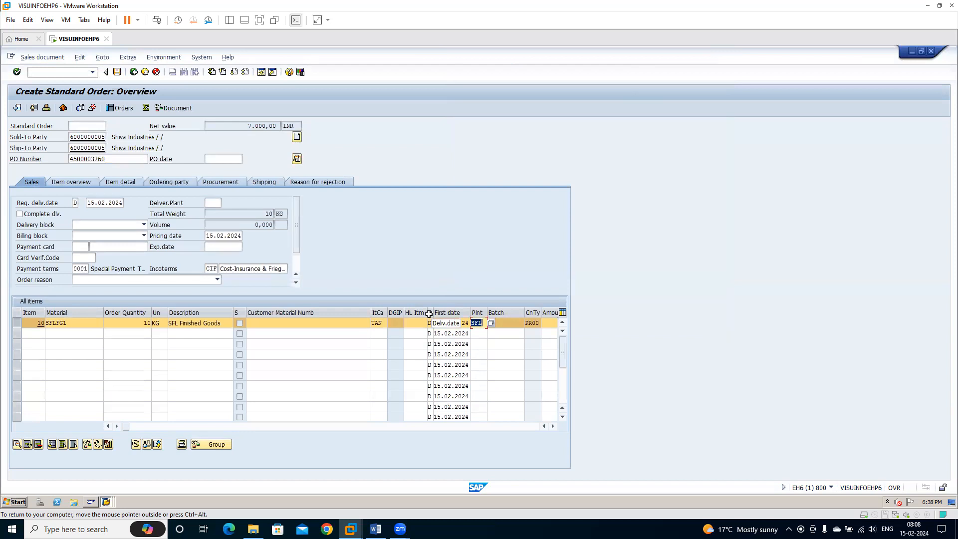
click(532, 322)
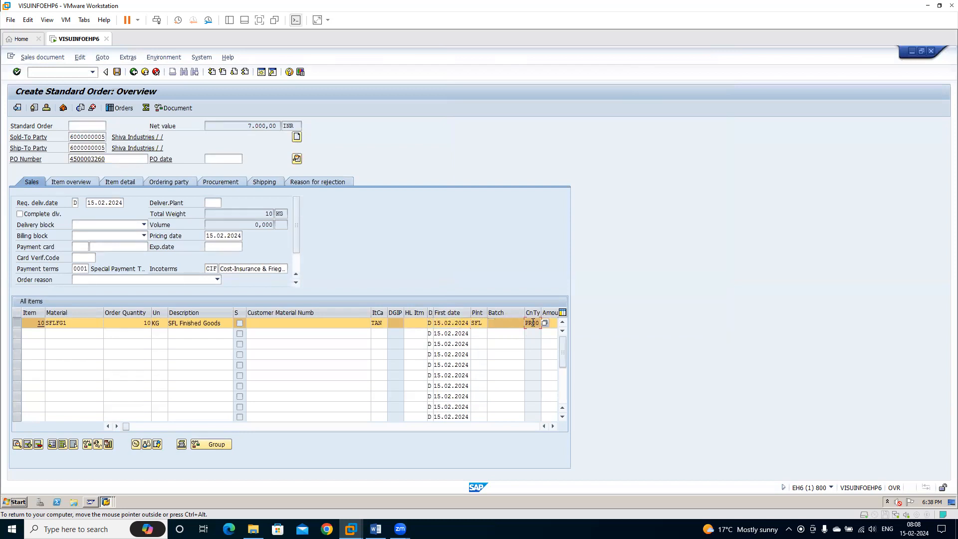
key(Tab)
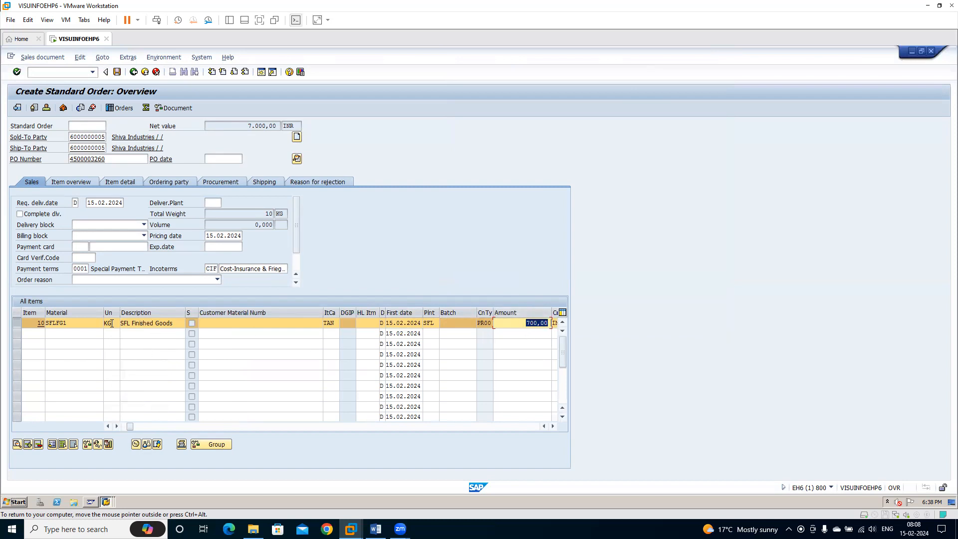
click(116, 73)
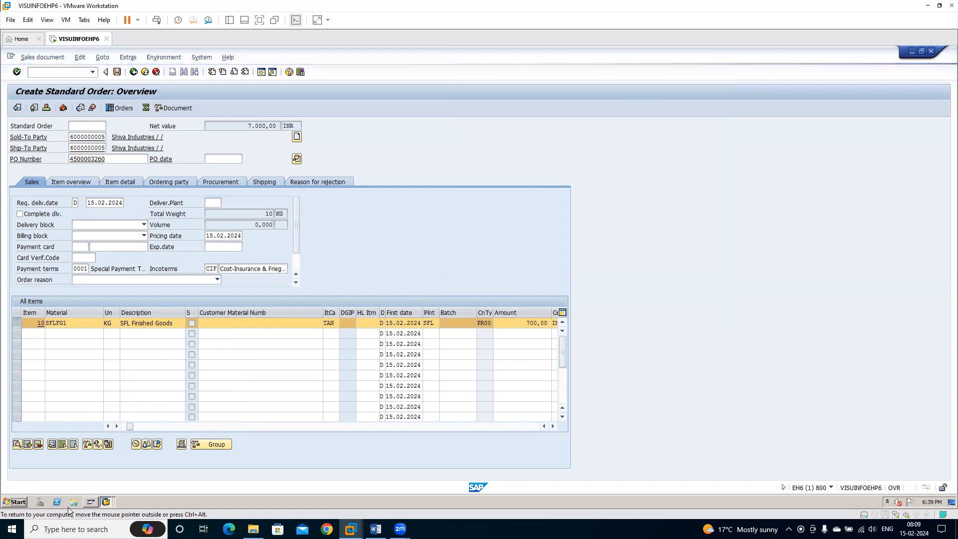
mouse_move(95, 502)
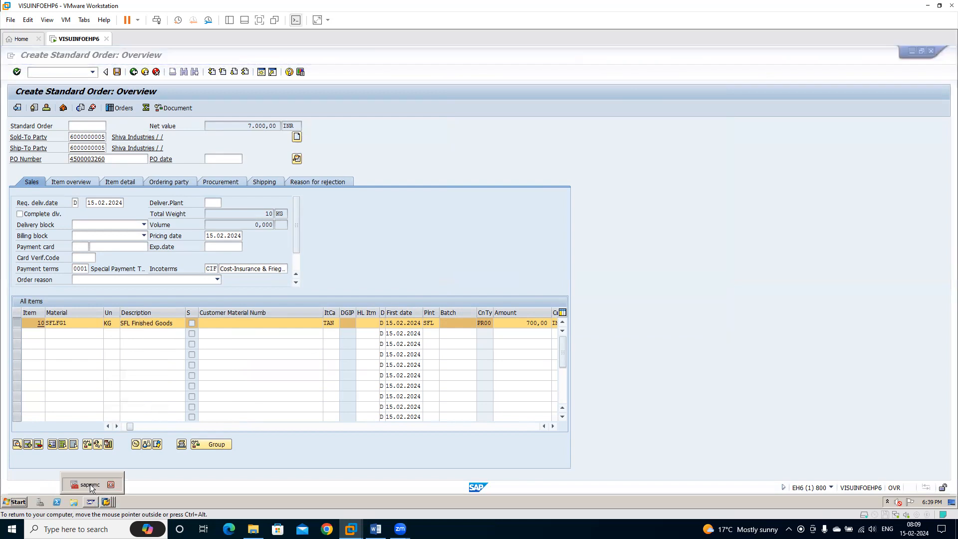
click(90, 485)
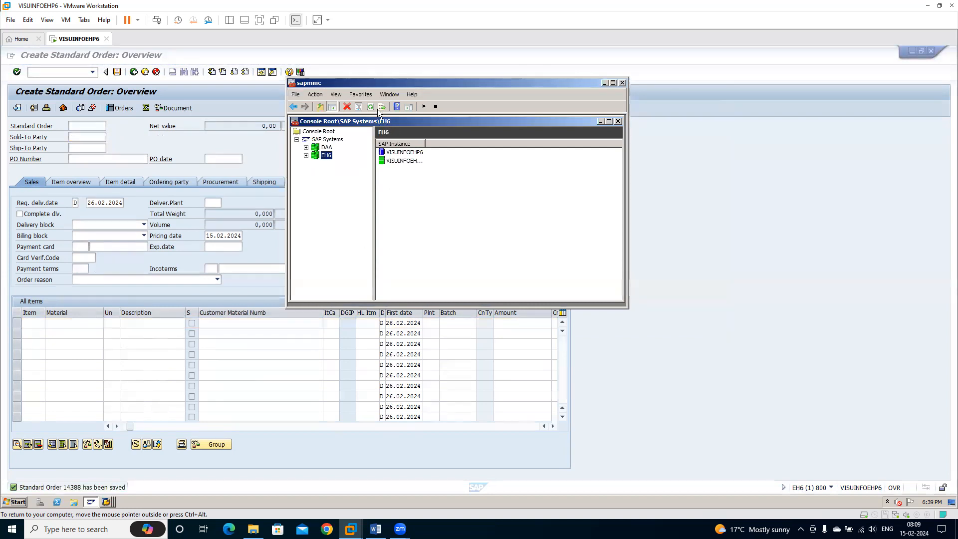
click(229, 287)
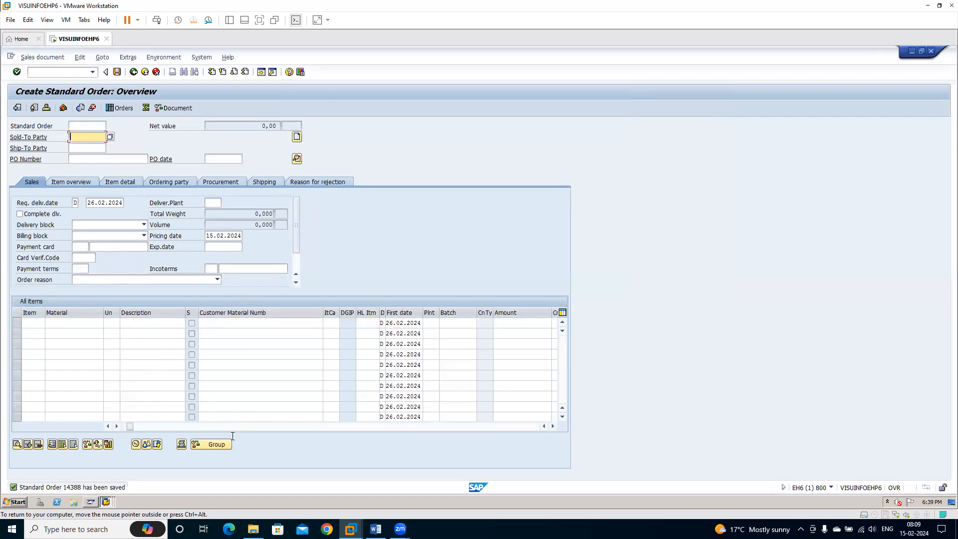
Open the saved standard order in display mode.
click(107, 426)
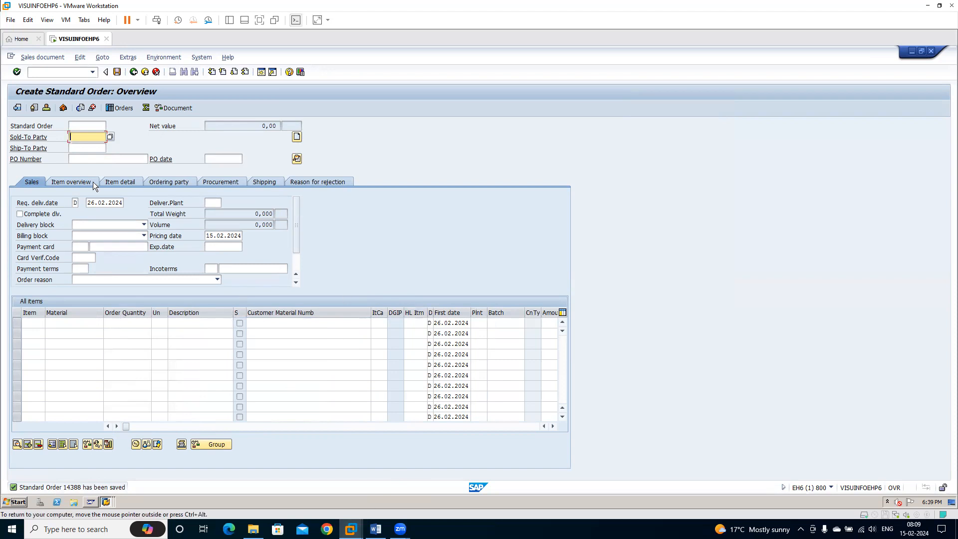
click(43, 58)
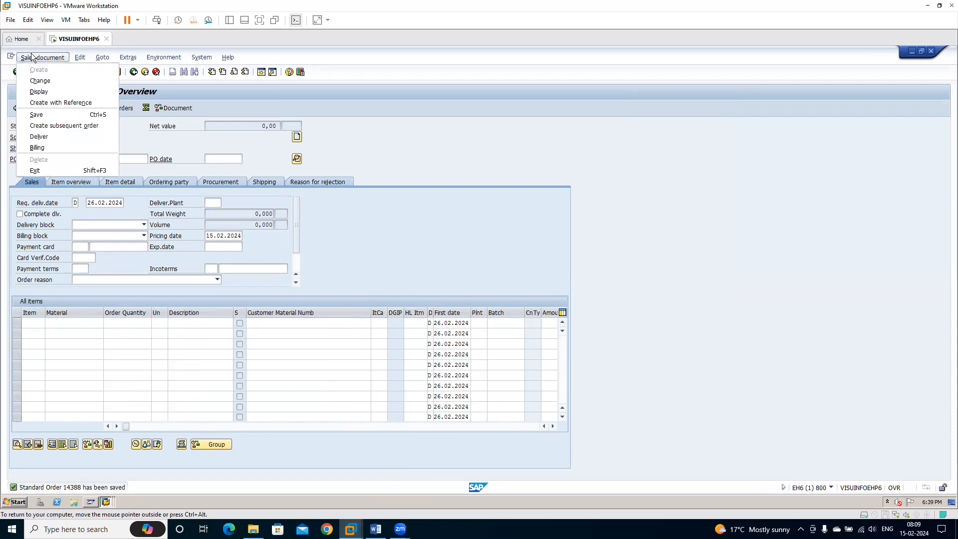
click(38, 92)
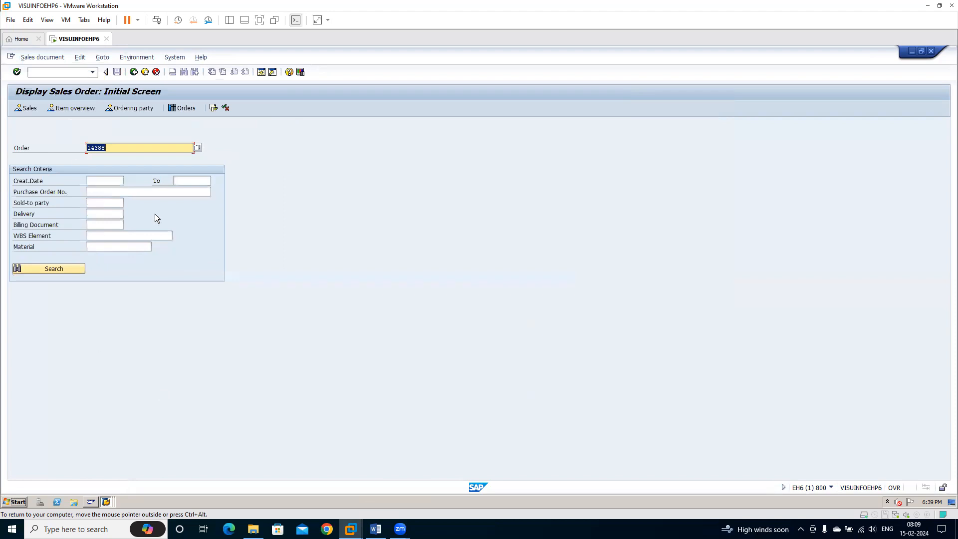
key(Return)
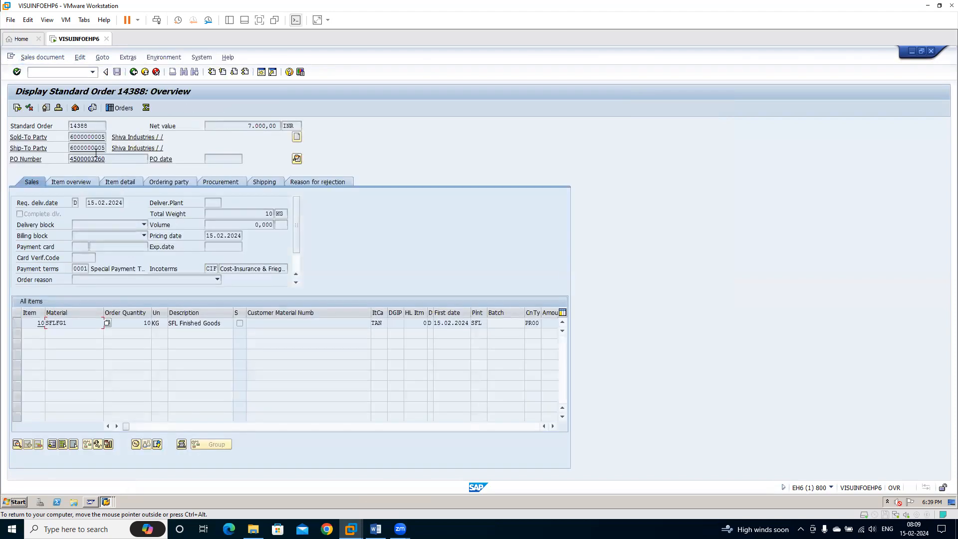
Display the saved order's partners, billing document and accounting header data, and look through the account assignment group options.
double_click(86, 136)
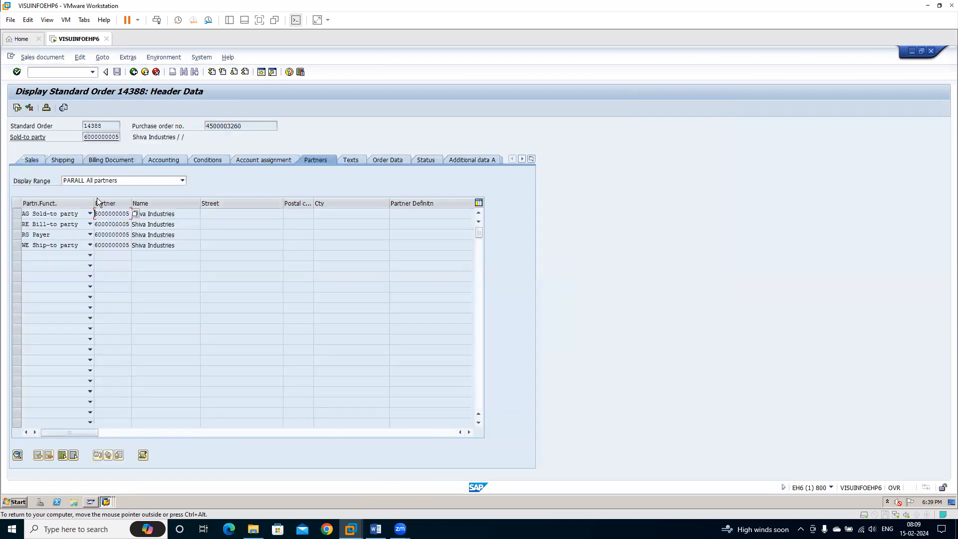
click(115, 159)
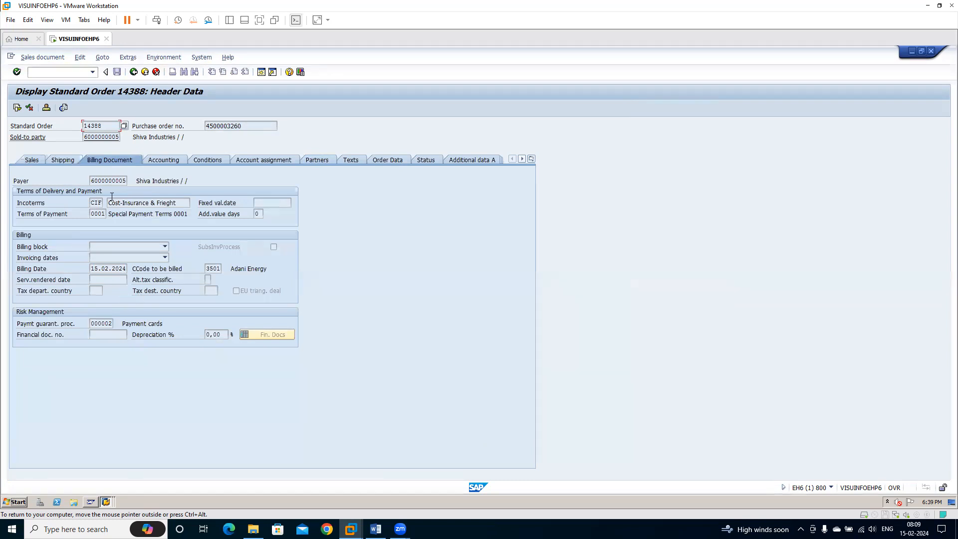
click(172, 161)
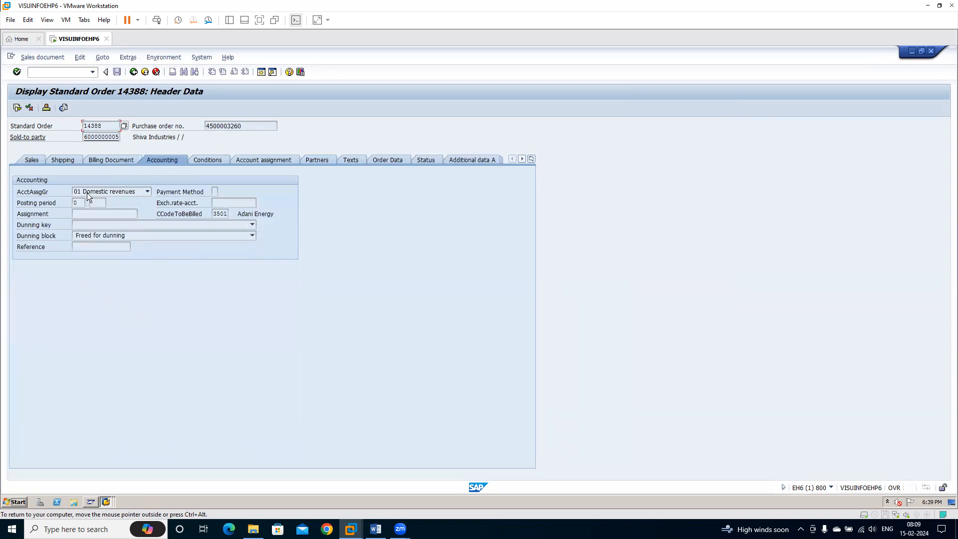
click(100, 191)
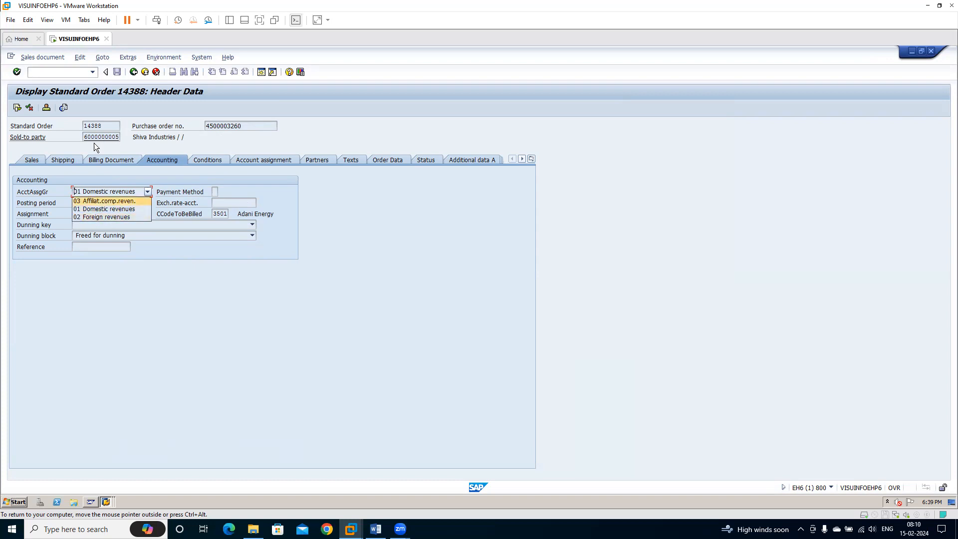
click(108, 220)
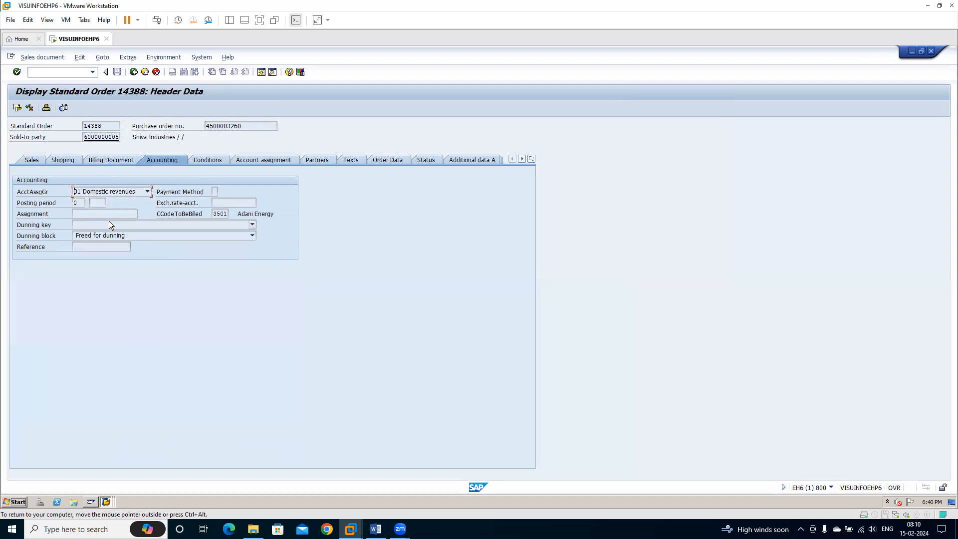
Review the saved order's sales, shipping, billing and accounting header data through to its account assignment and pricing conditions.
click(33, 160)
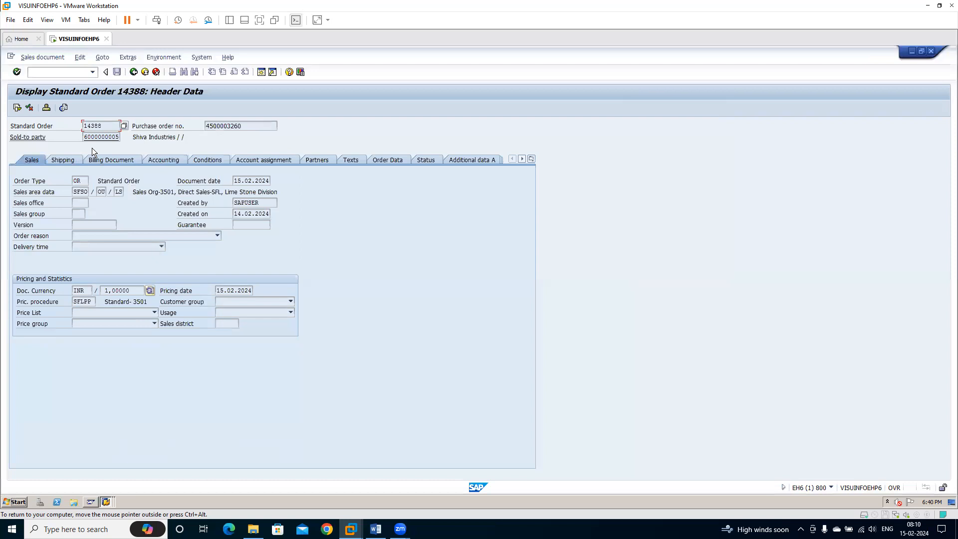
click(72, 161)
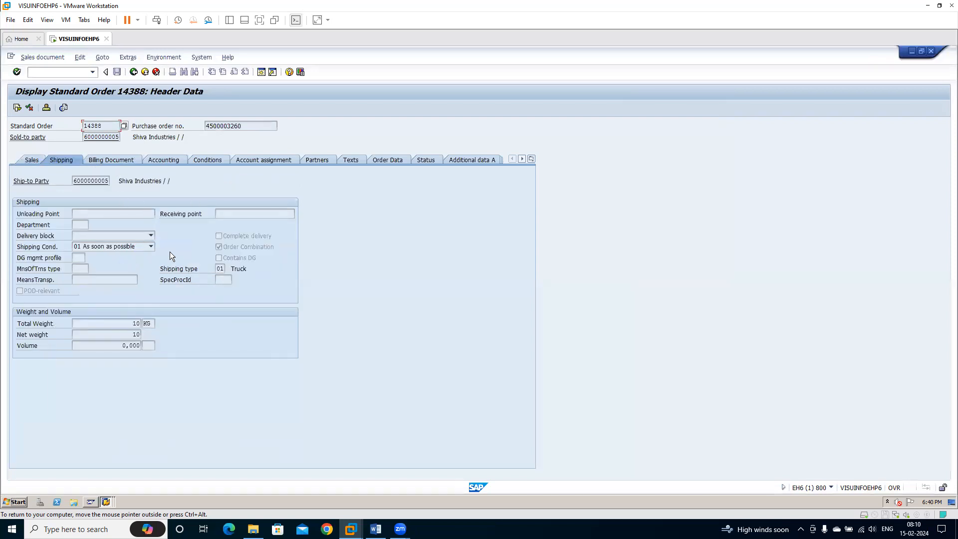
click(124, 160)
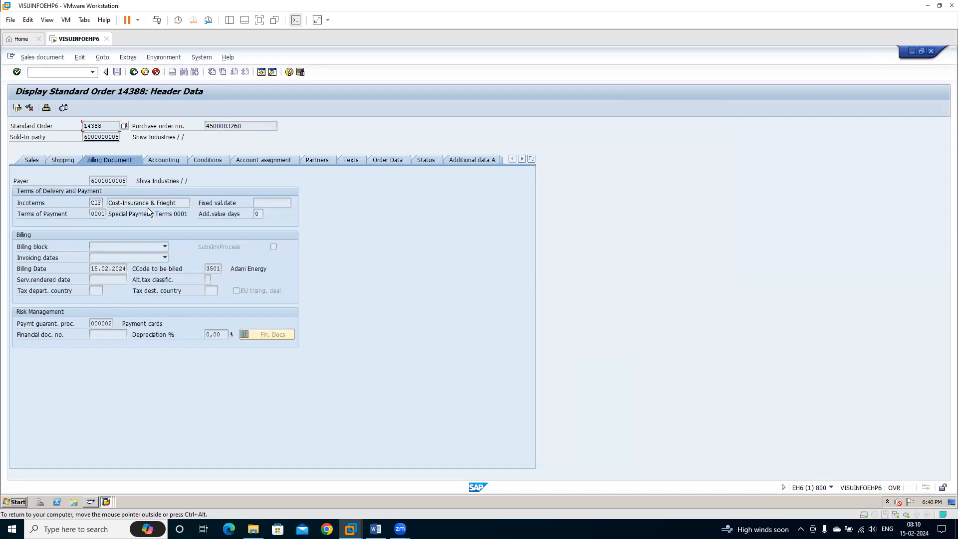
click(166, 158)
click(251, 159)
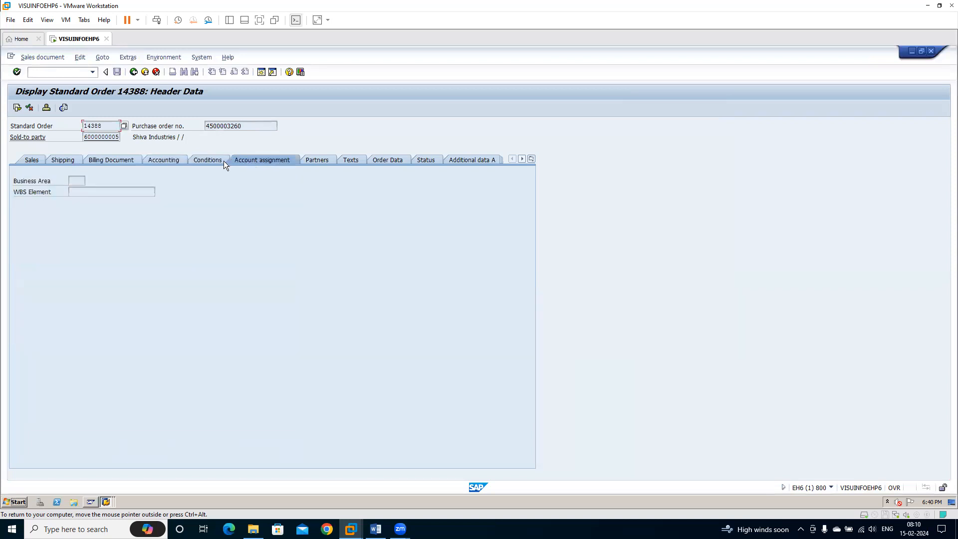
click(213, 159)
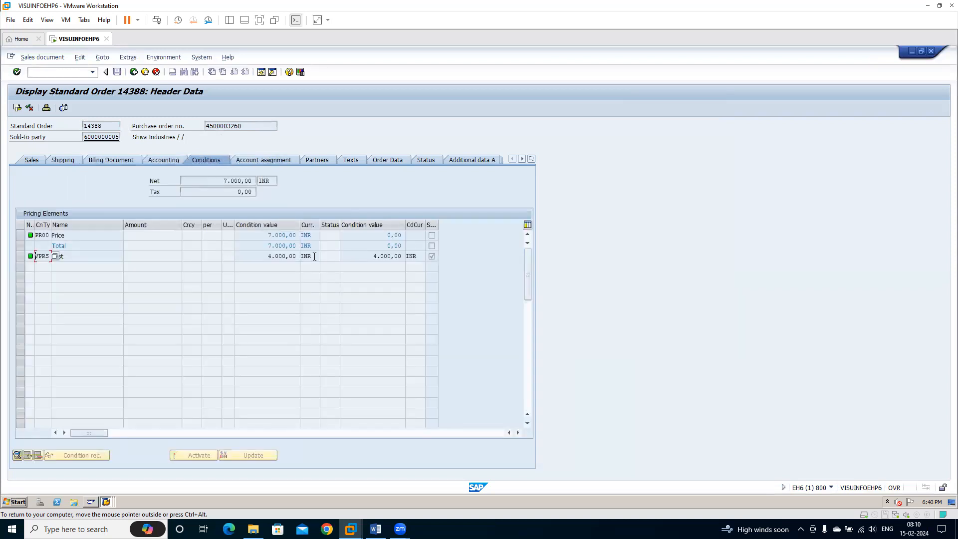
Leave the header data, create an outbound delivery from the displayed sales order and select its item 10.
click(134, 73)
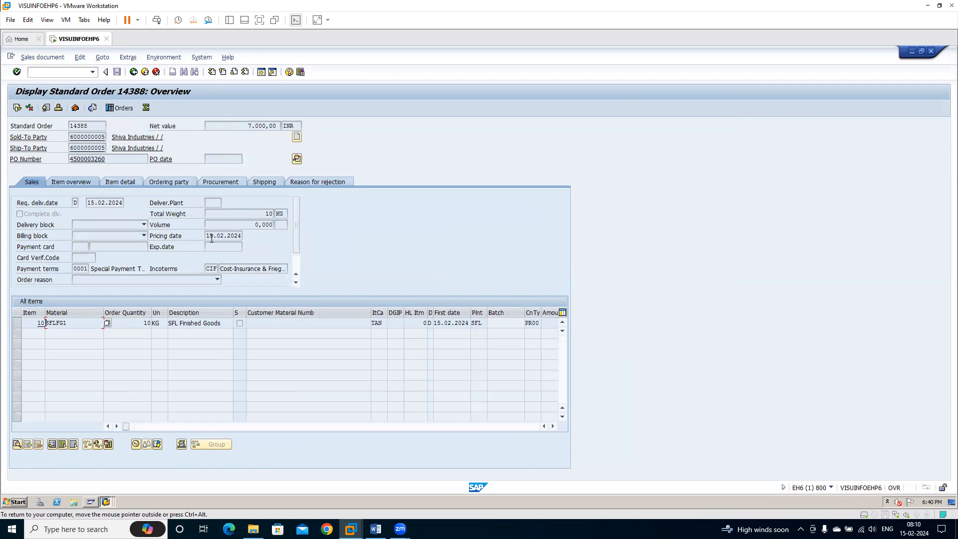
click(40, 58)
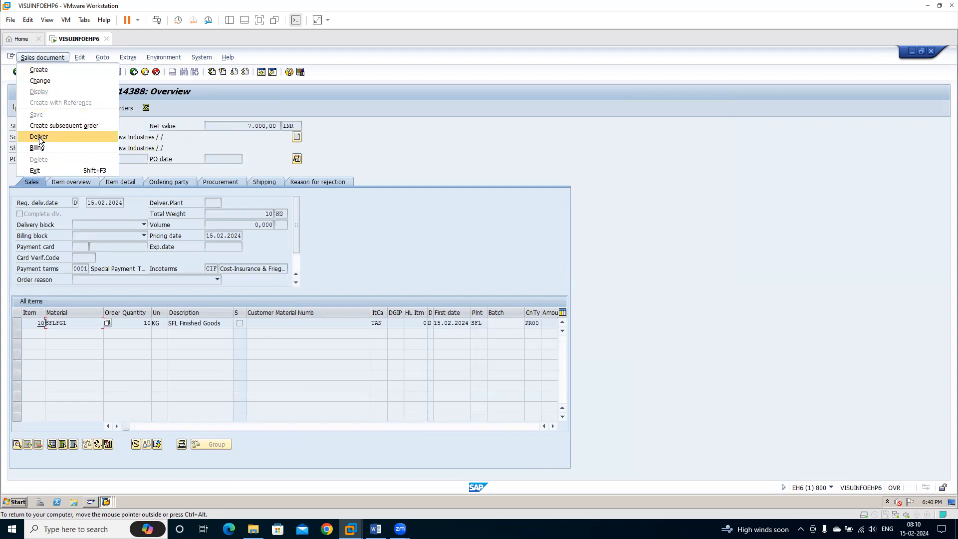
click(39, 136)
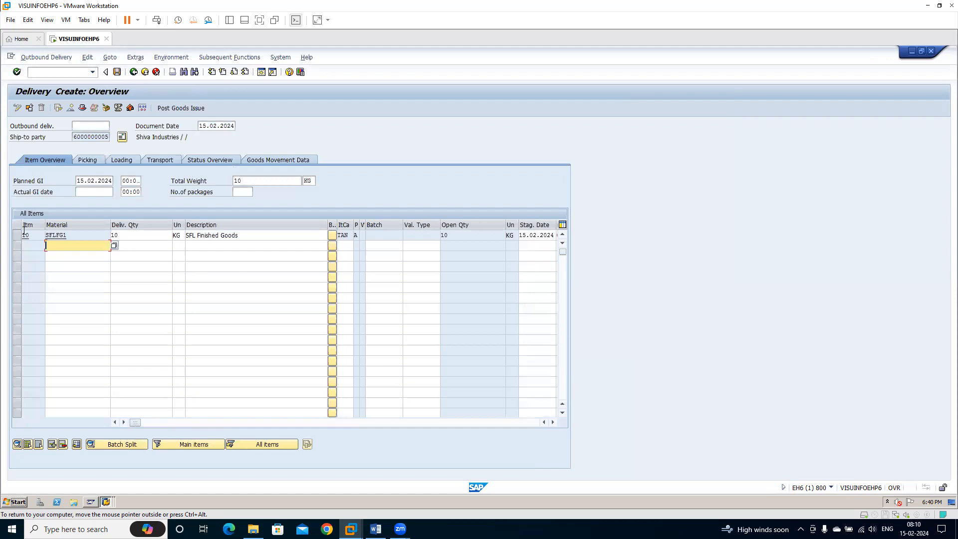
click(17, 235)
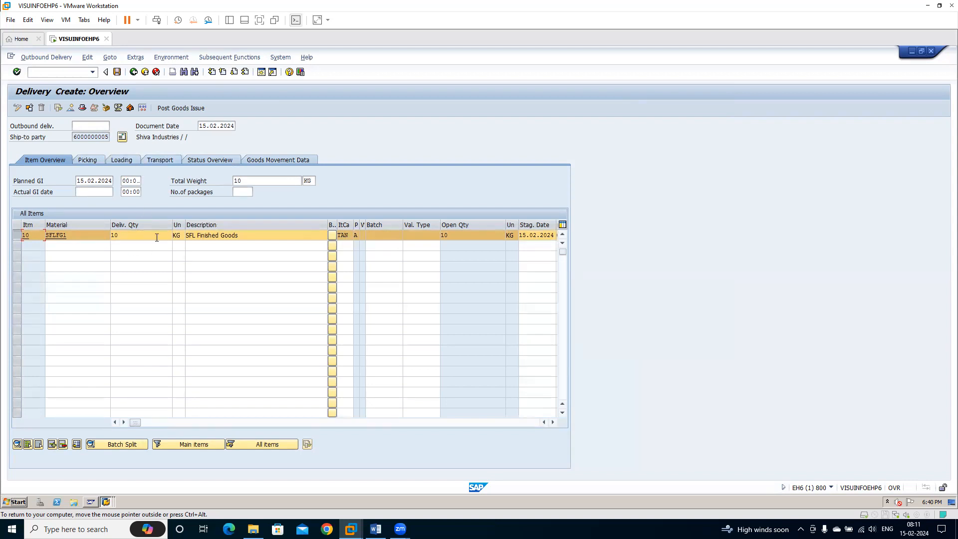
In the delivery's picking data, set item 10's storage location to FG1 and its delivery and picked quantities to 10.
click(89, 159)
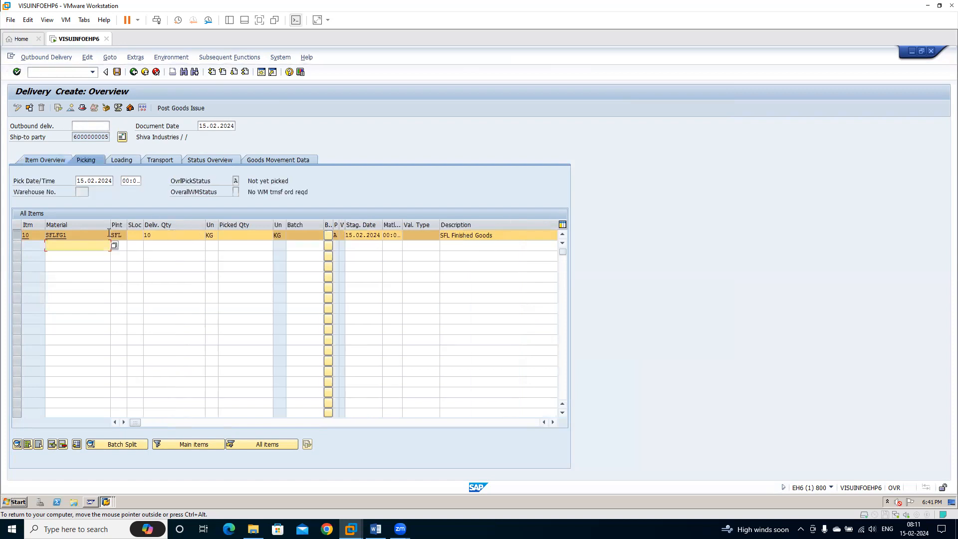
click(139, 235)
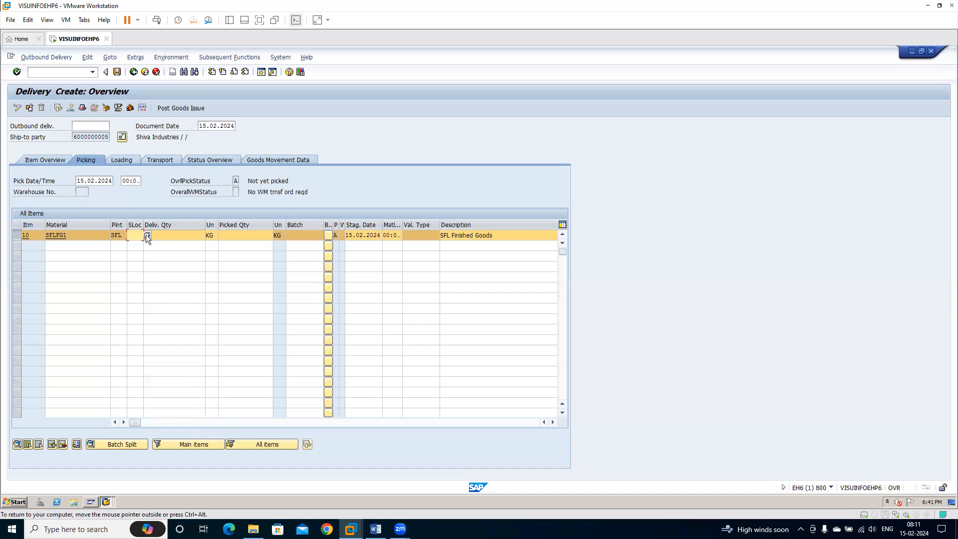
click(146, 234)
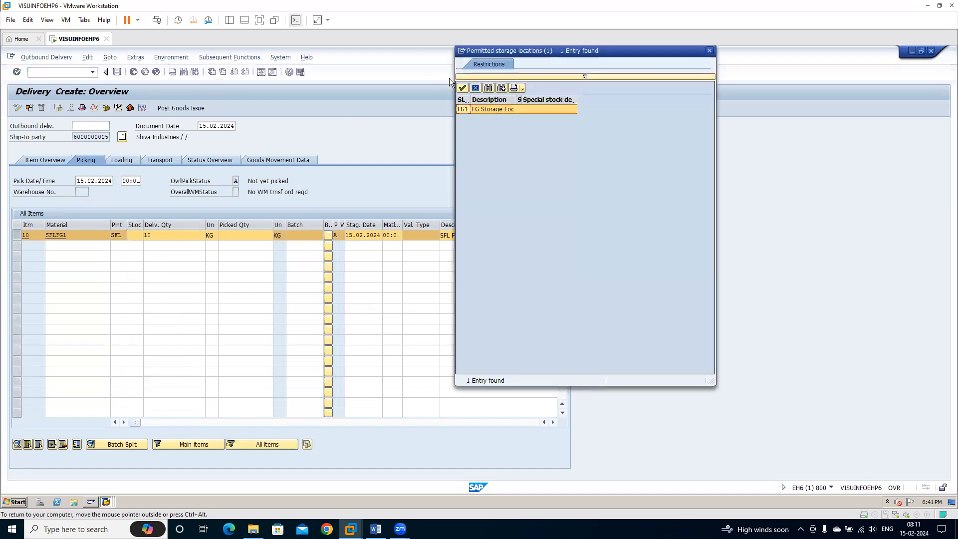
double_click(488, 111)
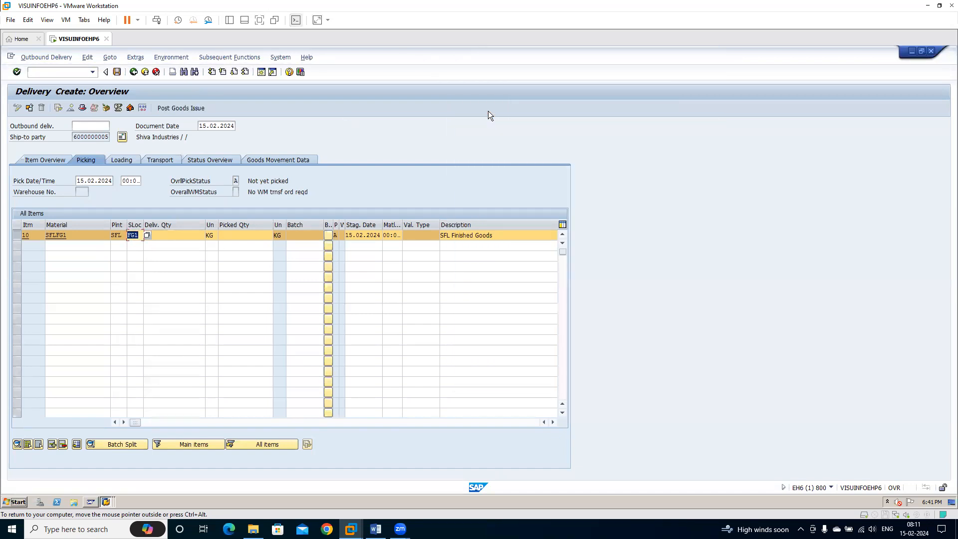
click(194, 234)
text(10)
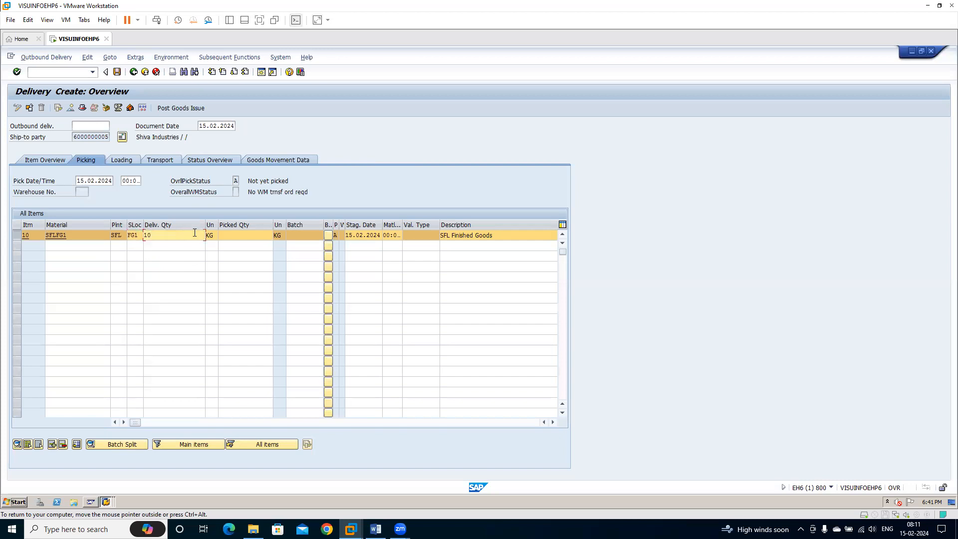
click(246, 236)
text(10)
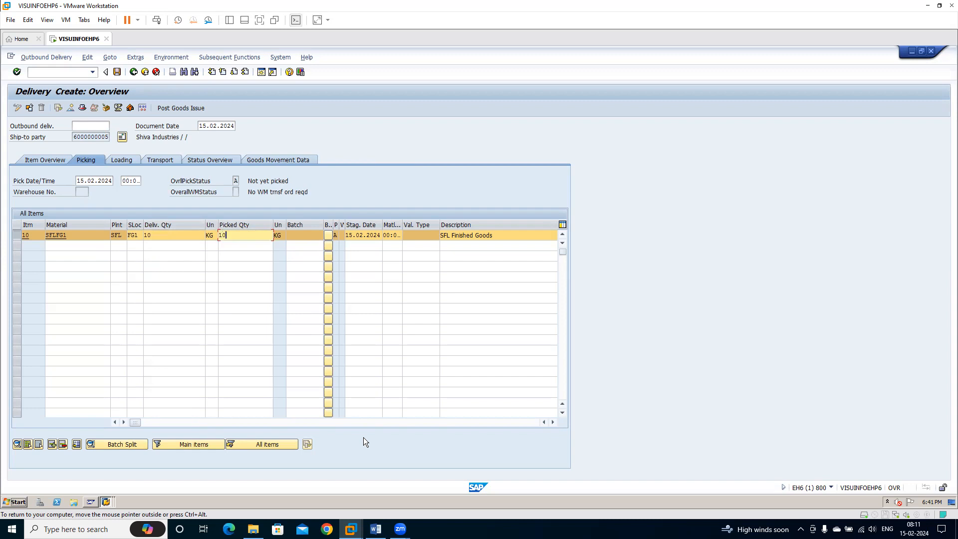
key(Return)
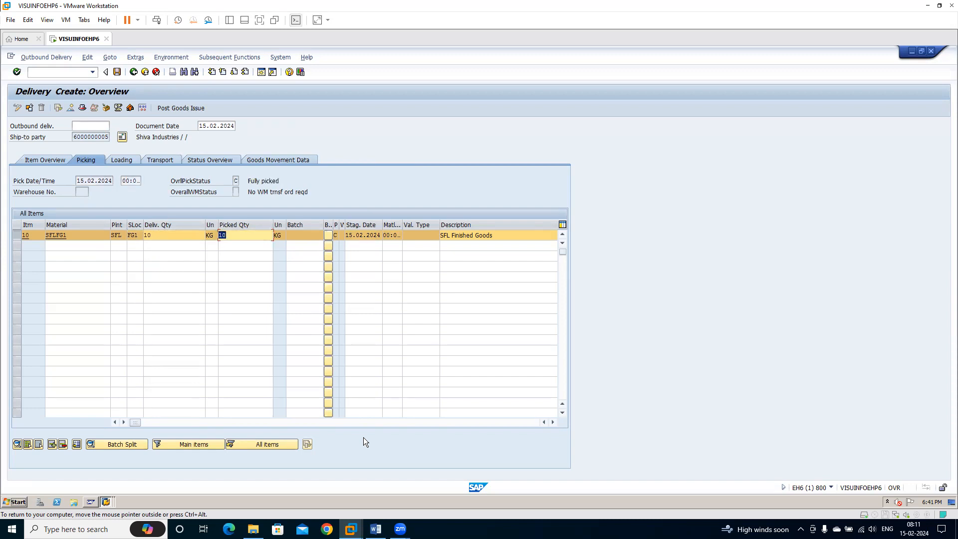
Check the remaining picking columns of item 10 and save the outbound delivery.
click(552, 422)
click(552, 423)
click(552, 422)
click(552, 423)
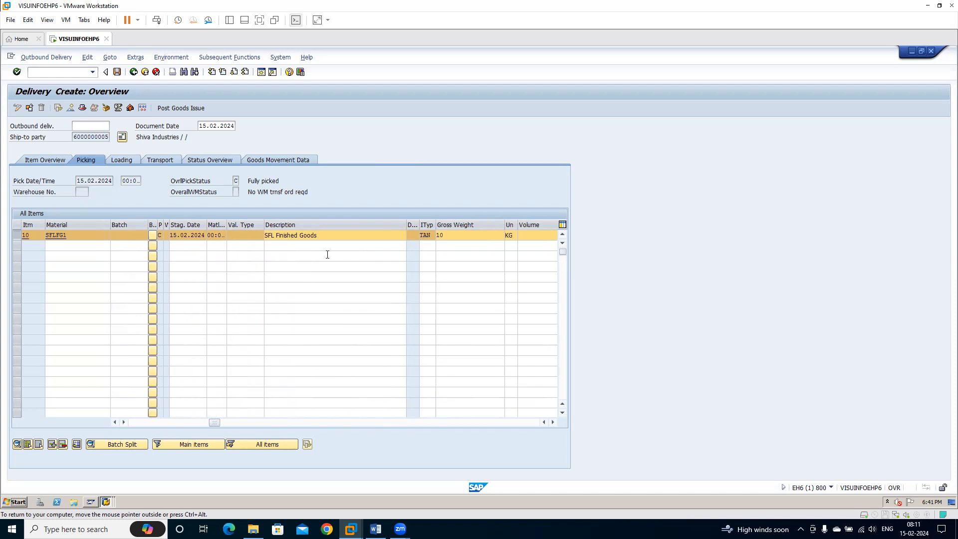
click(116, 72)
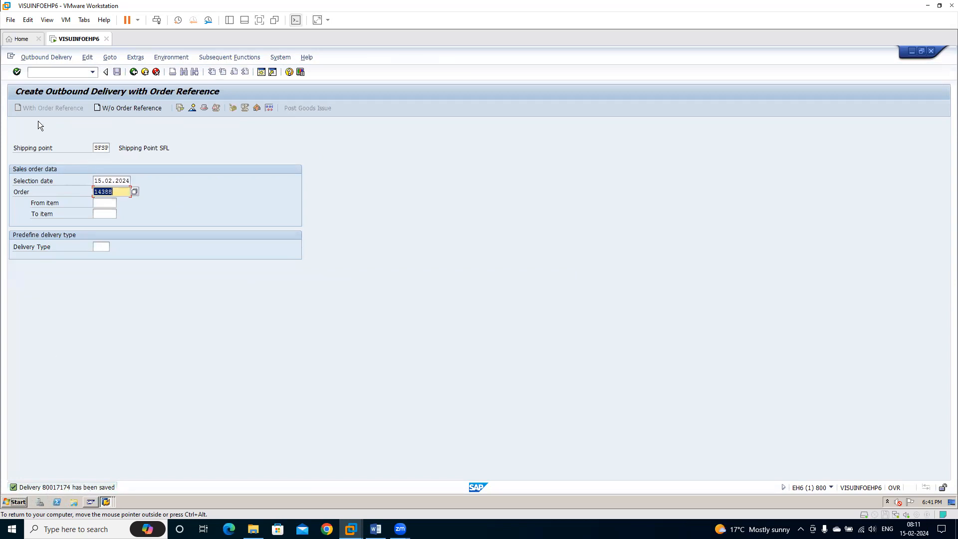
Open the saved outbound delivery in display mode.
click(35, 57)
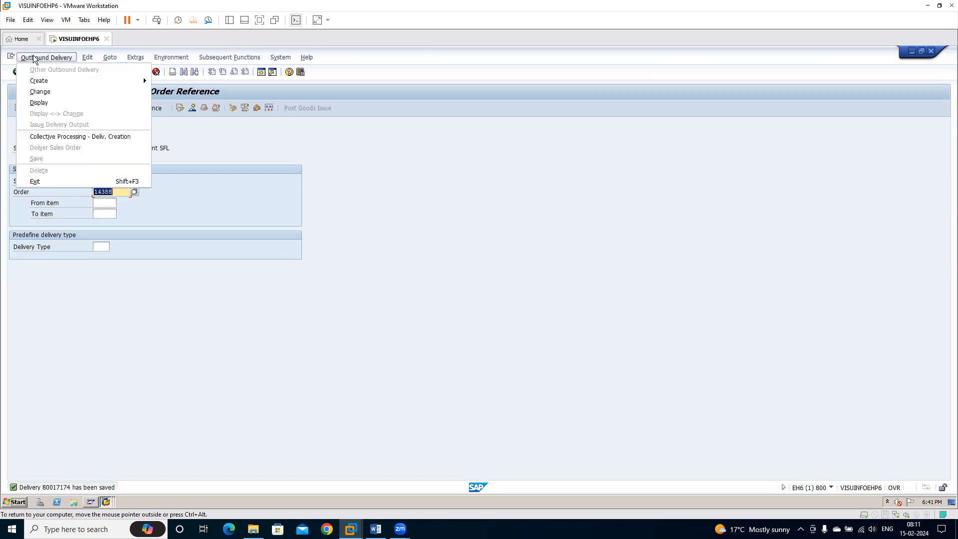
click(40, 102)
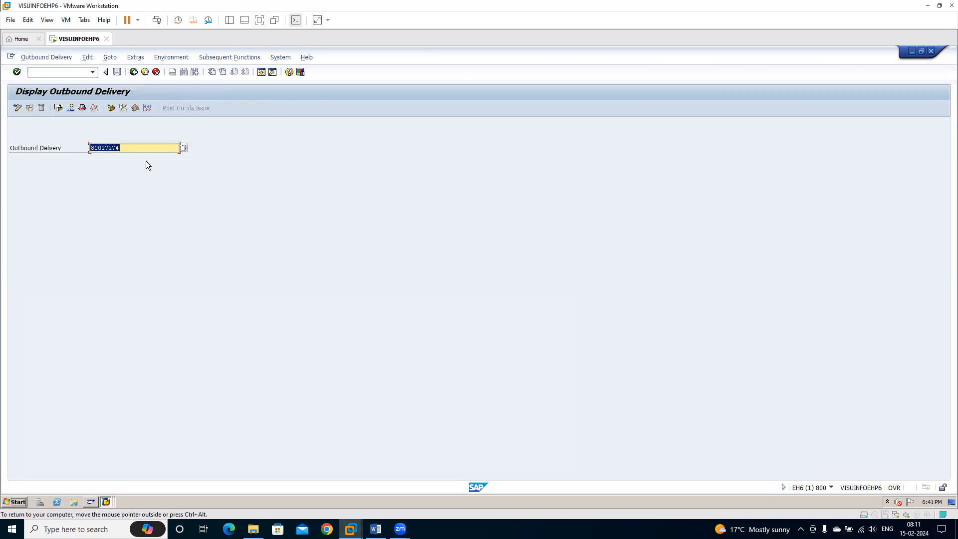
key(Return)
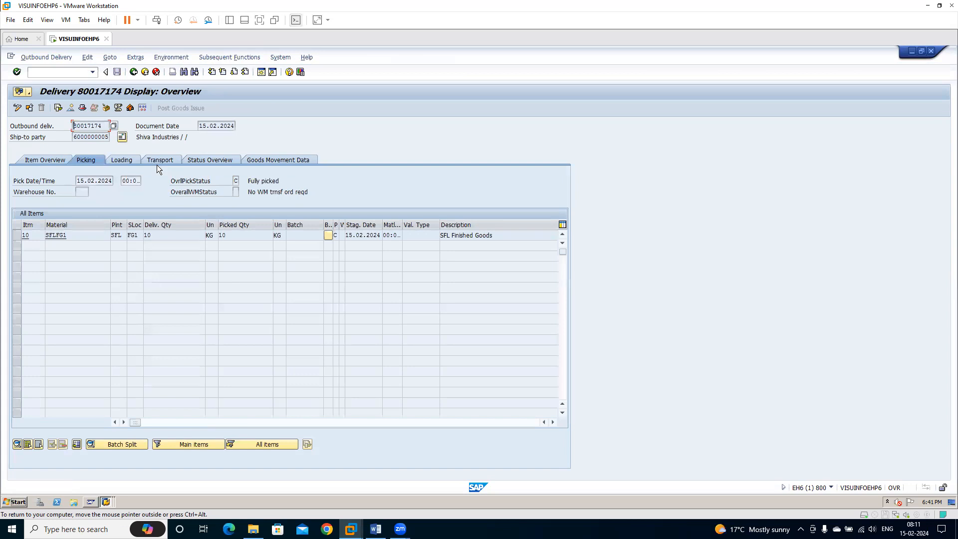
Check item 10's delivery and picked quantities, switch the delivery to change mode, and consult the FI-SD Integration notes in Word.
click(169, 232)
click(236, 235)
click(17, 108)
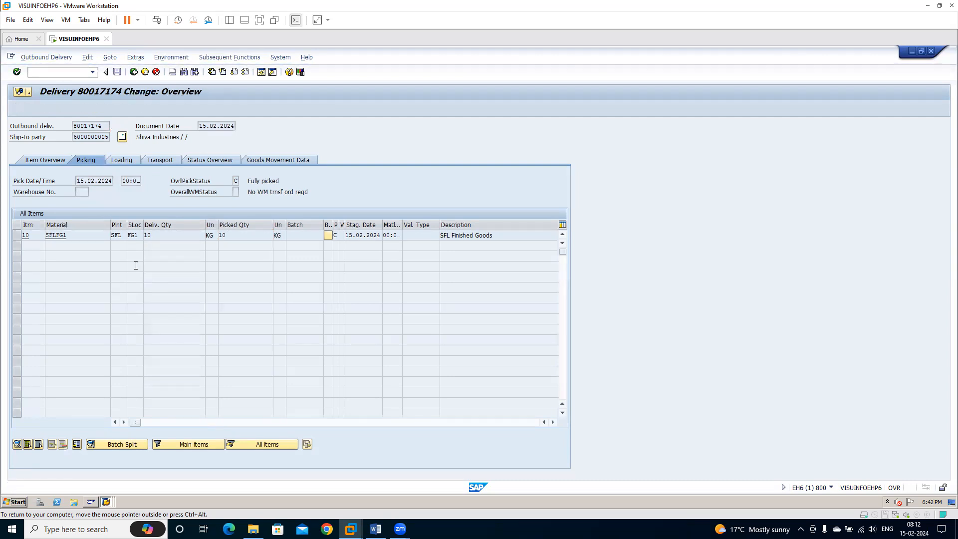
click(17, 234)
click(376, 529)
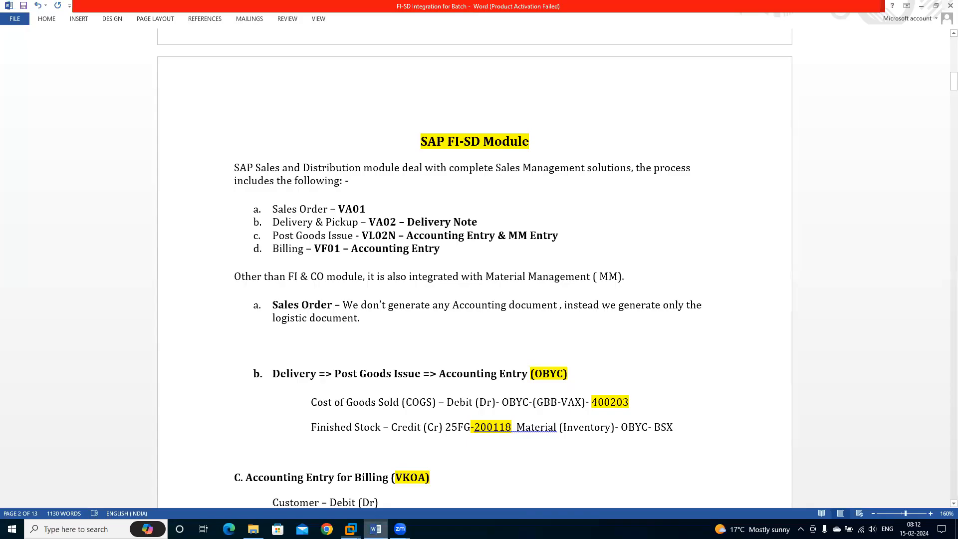
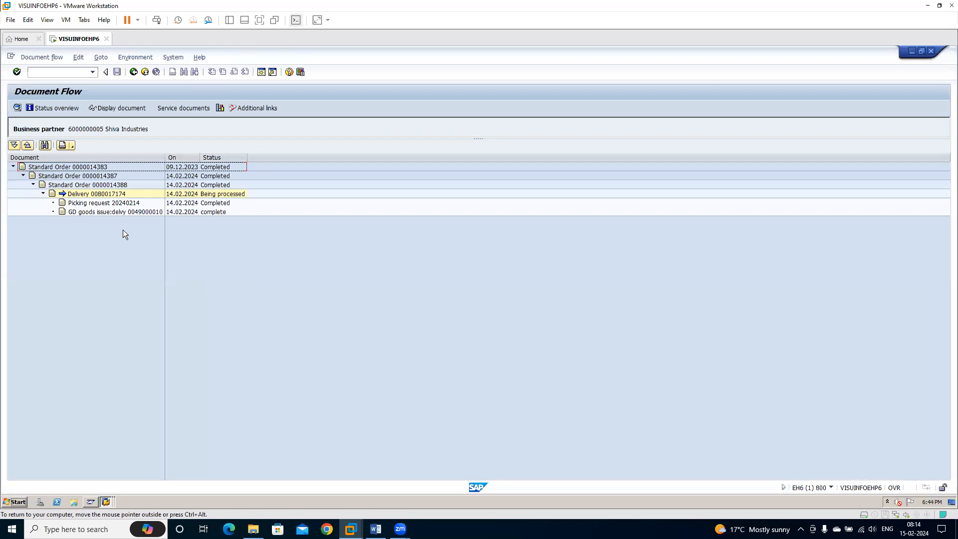
Display the goods issue's material document from the document flow and examine the account lines of its accounting document.
click(123, 212)
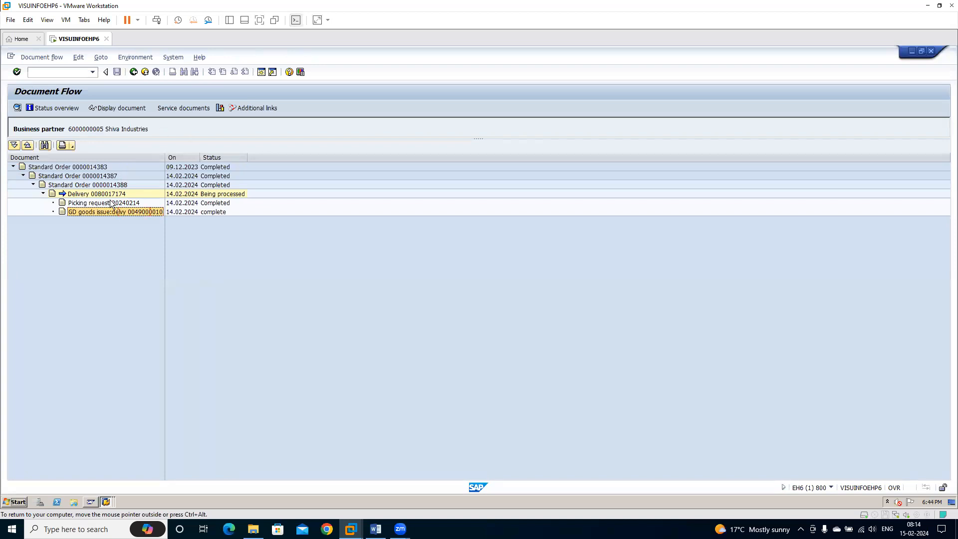
click(122, 108)
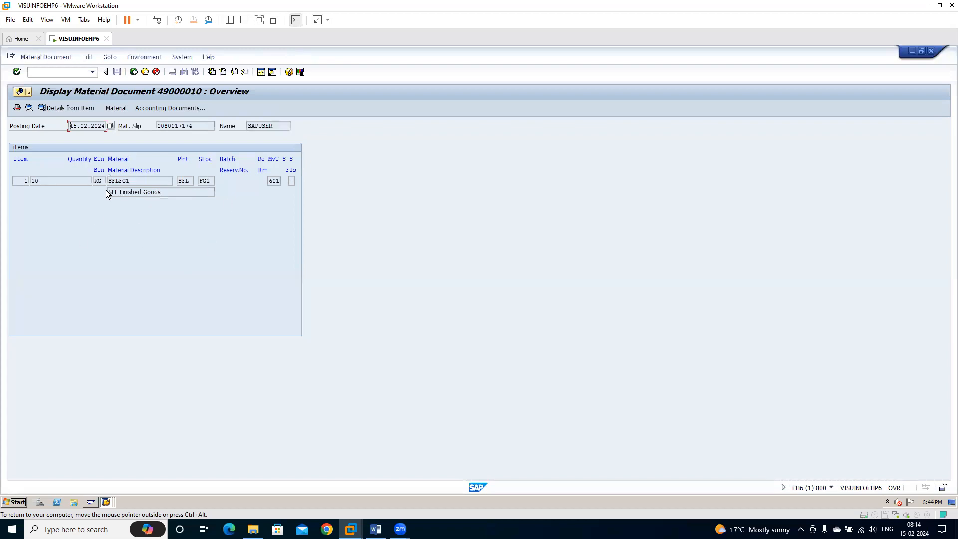
click(164, 109)
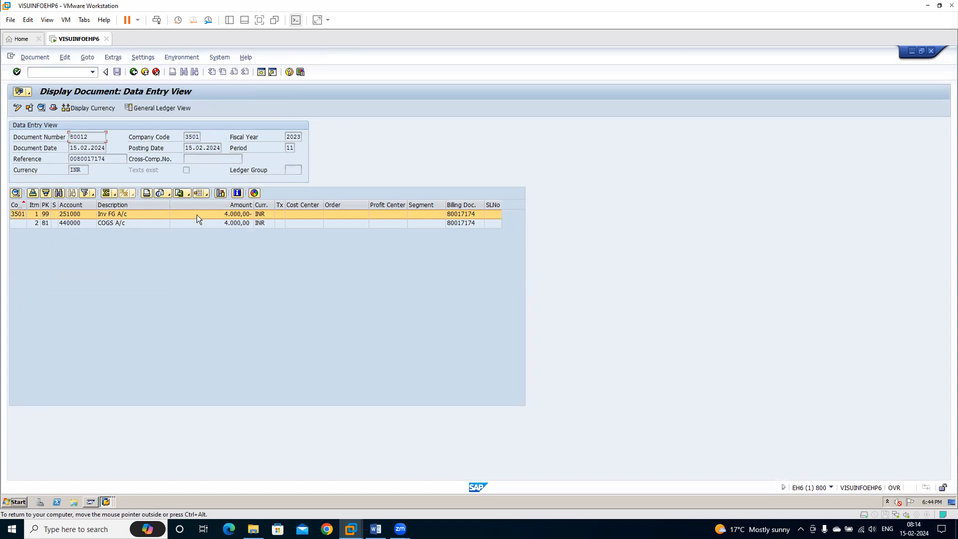
click(72, 215)
click(75, 222)
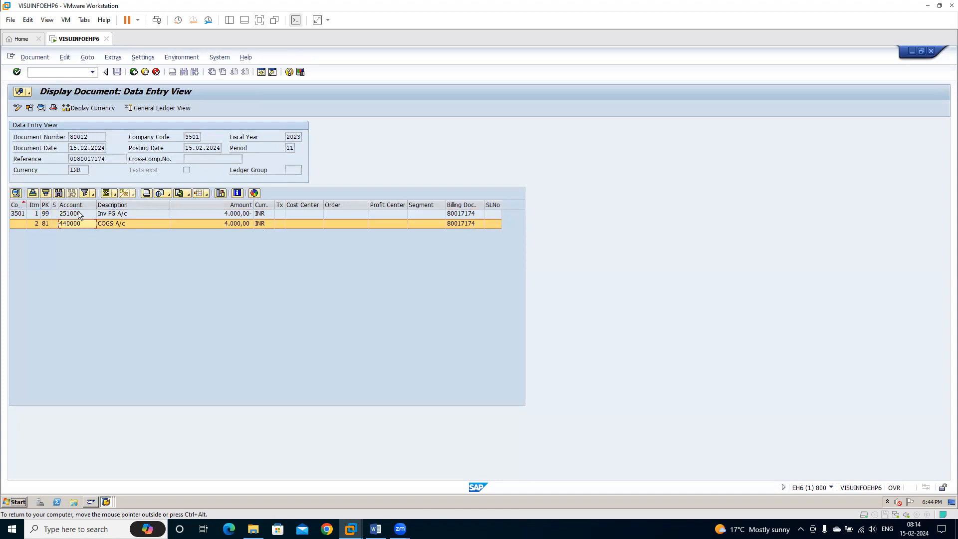
Switch to the session displaying material SFLFG1 and start transaction OBYC there.
key(alt+Tab)
key(alt+Tab)
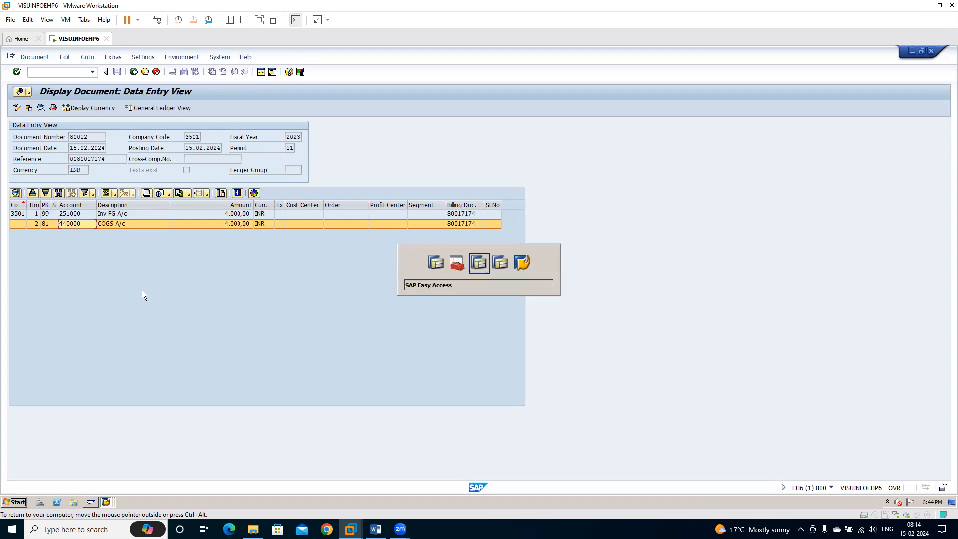
key(alt+Tab)
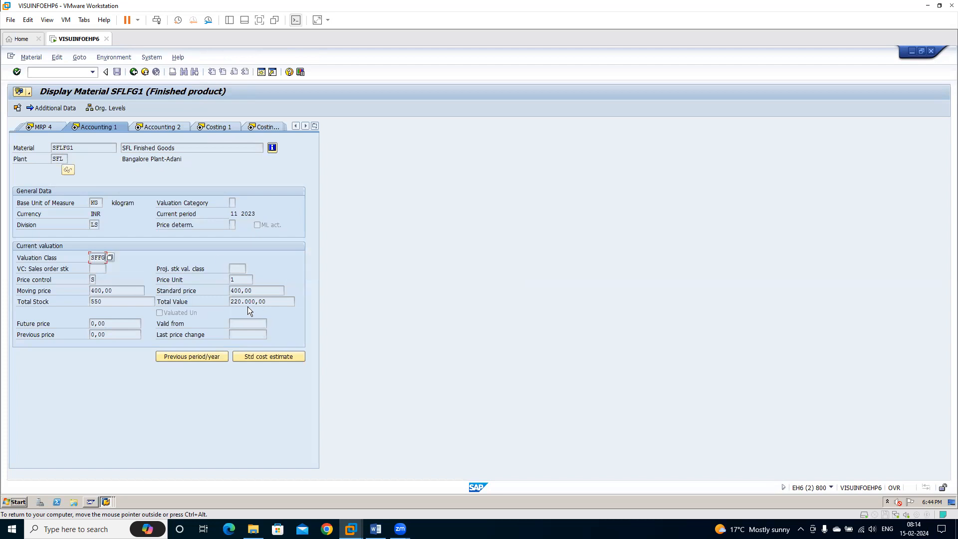
click(80, 71)
text(/nobyc)
key(Return)
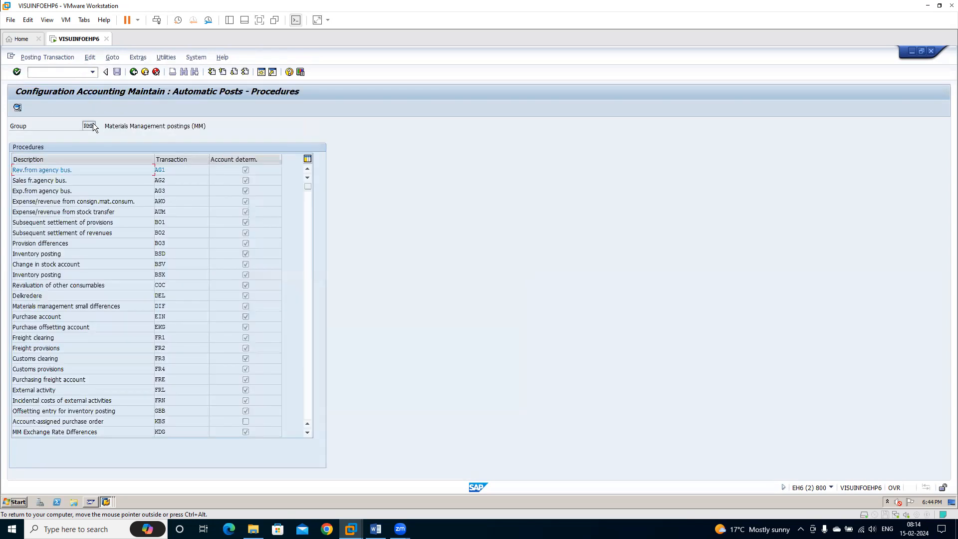
Open the inventory posting procedure BSX for chart of accounts 3501 and check the account assigned to valuation class SFFG.
double_click(174, 275)
click(204, 280)
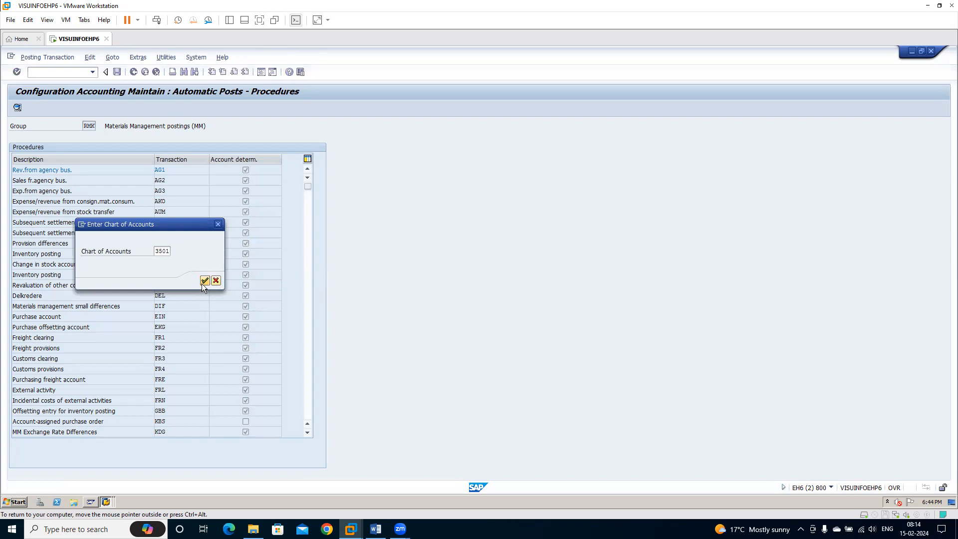
click(71, 181)
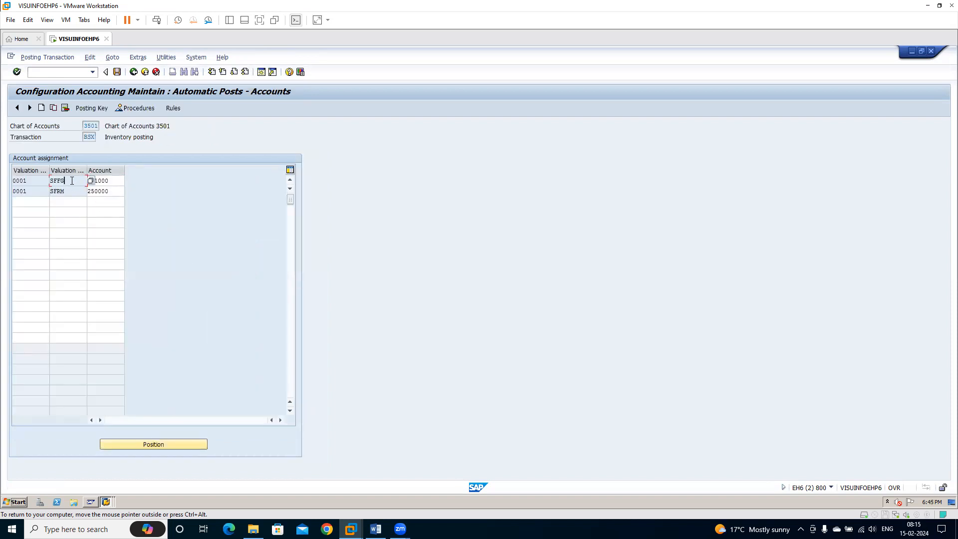
click(115, 179)
Return to the accounting document and compare its finished goods inventory and COGS account lines with the configuration.
key(alt+Tab)
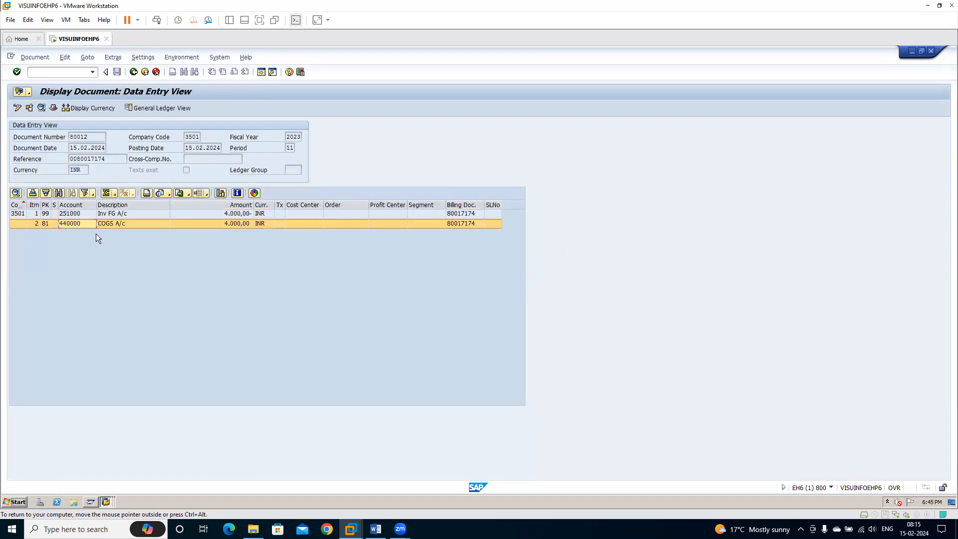
click(62, 214)
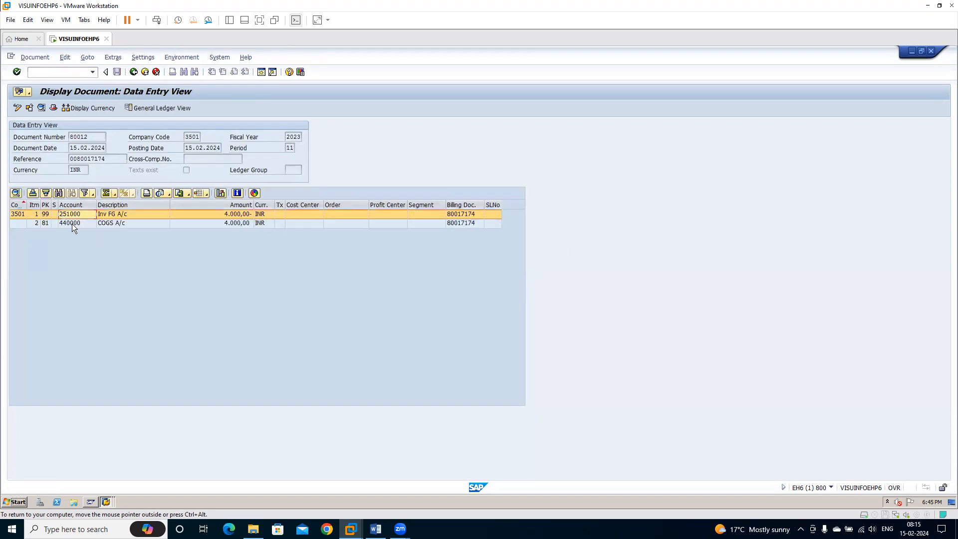
click(72, 224)
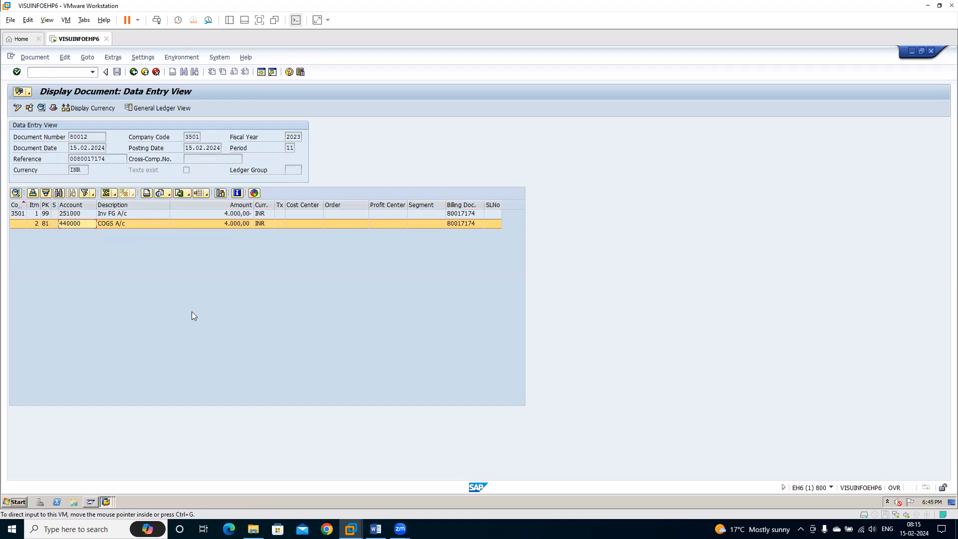
Go back to the OBYC session and return from the BSX accounts to the list of posting procedures.
key(alt+Tab)
key(alt+shift+Tab)
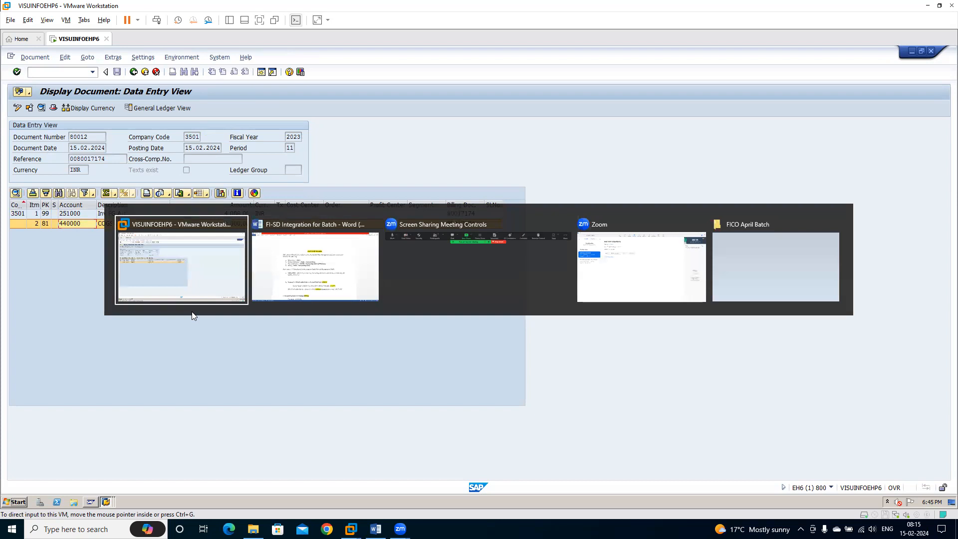
click(109, 499)
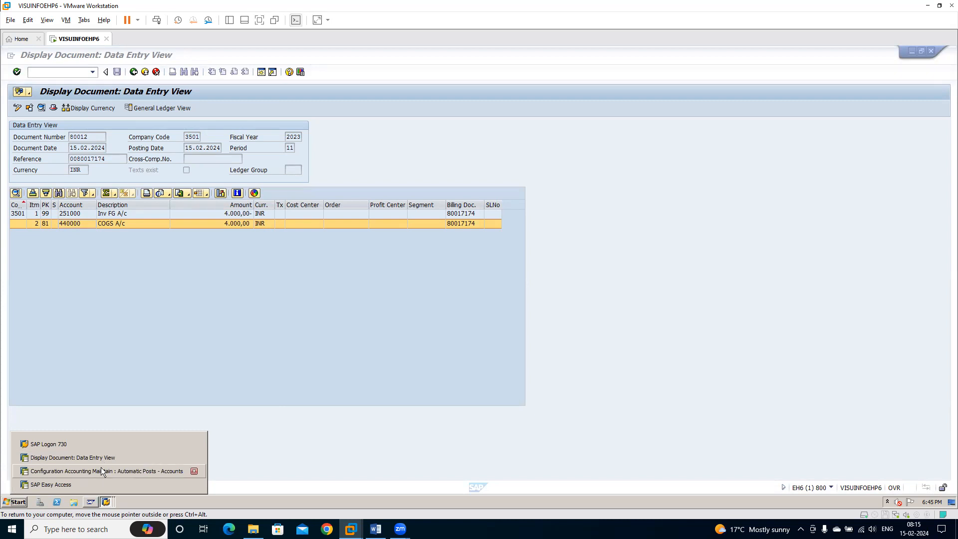
click(101, 470)
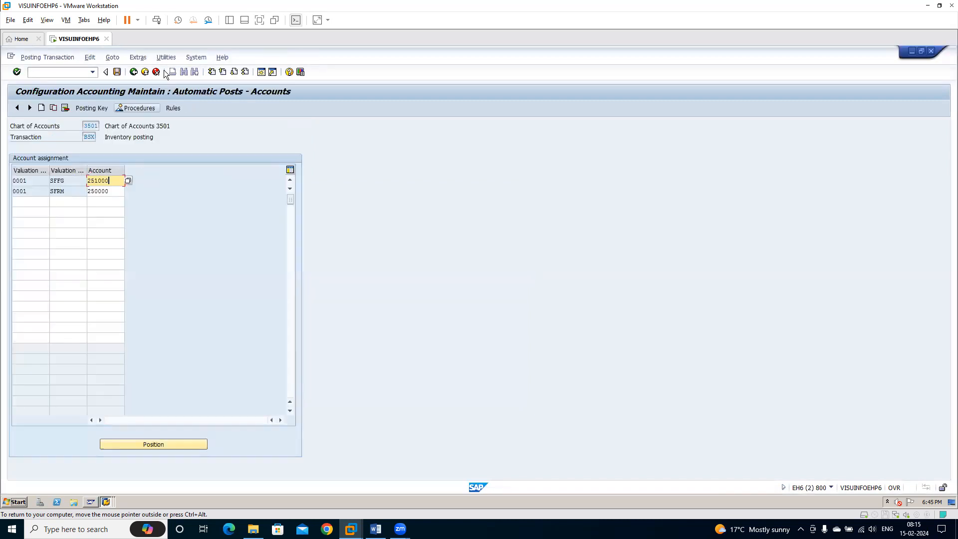
click(133, 72)
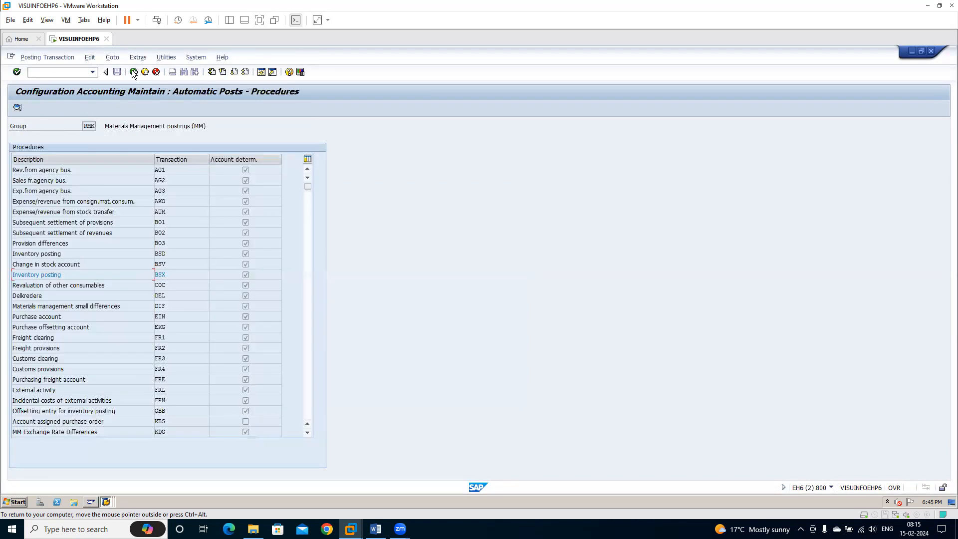
Open the offsetting entry procedure GBB and check the account assigned to general modification VAX with valuation class SFFG.
double_click(176, 409)
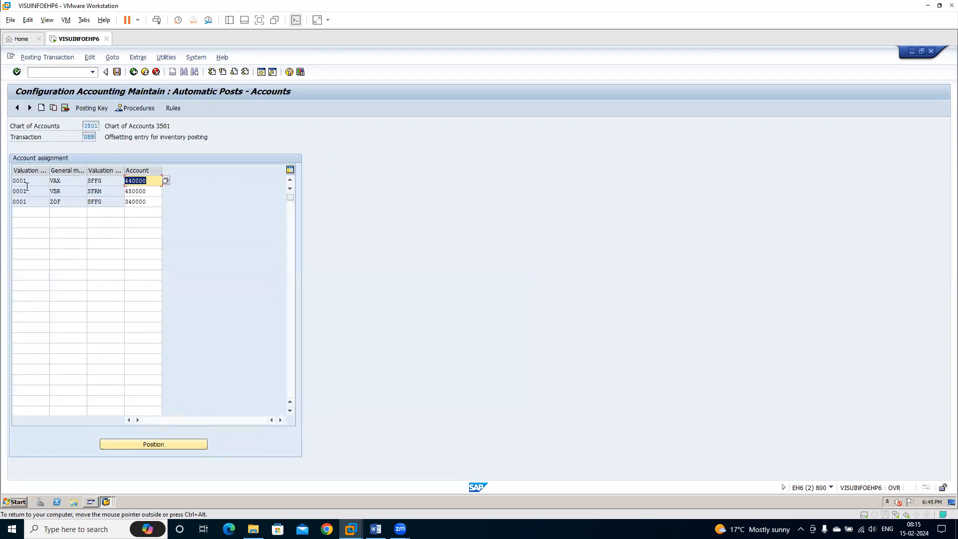
click(107, 183)
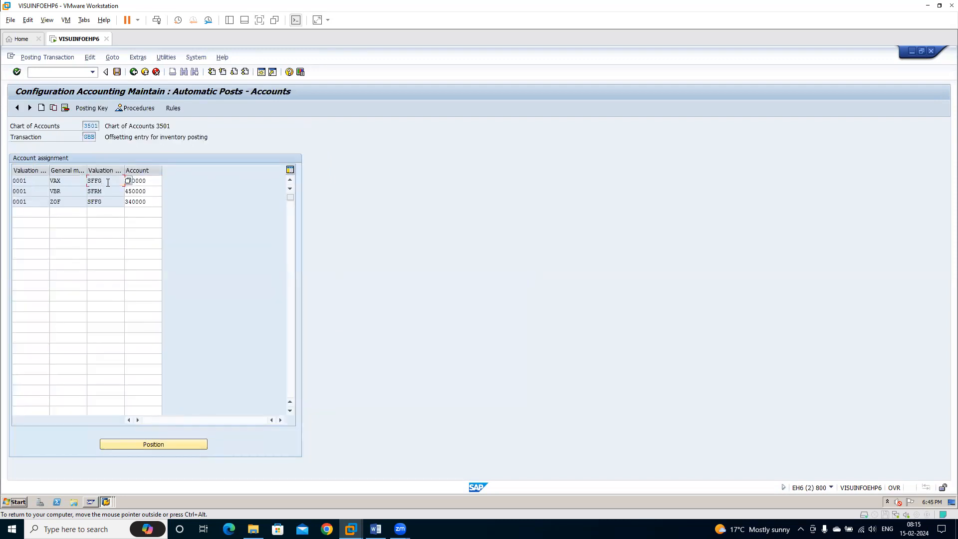
click(152, 181)
Compare the COGS and finished goods lines in the accounting document with the configuration, and return to the material document.
key(alt+Tab)
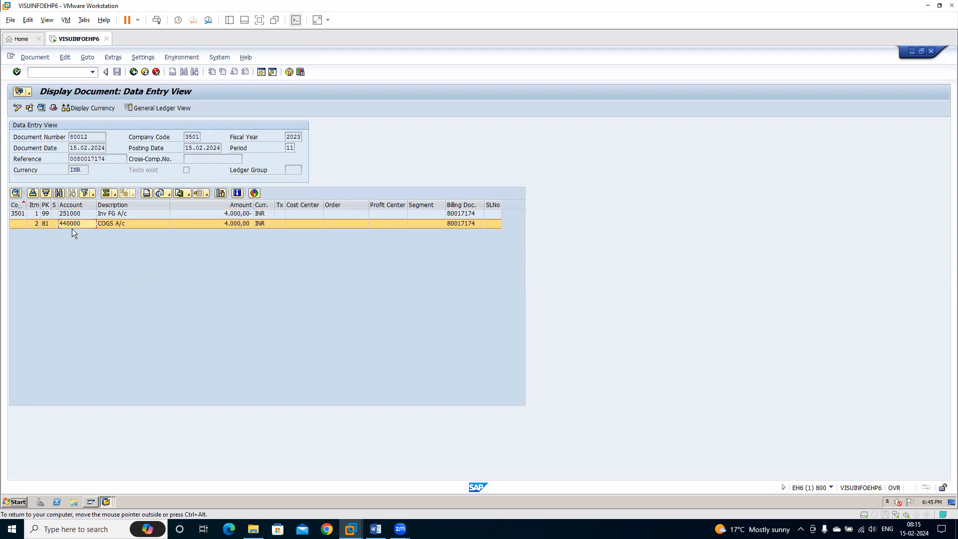
click(143, 213)
click(146, 221)
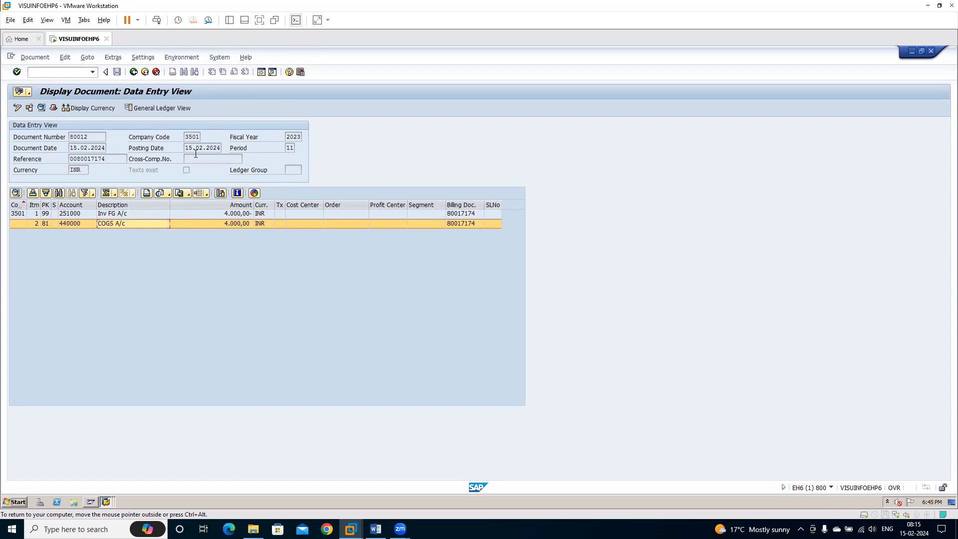
click(134, 72)
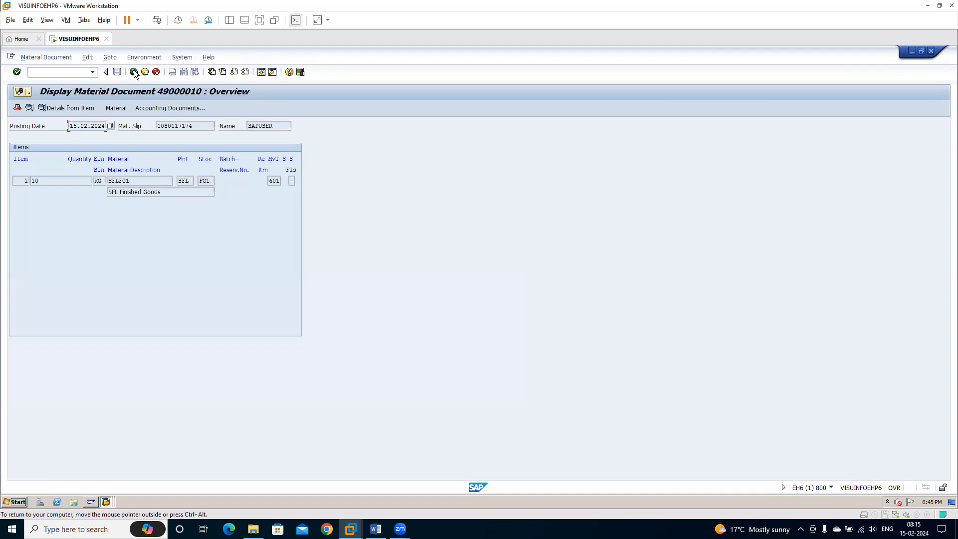
Switch to the FI-SD integration notes in Word and review the billing accounting entry section up to the VKOA settings.
click(376, 529)
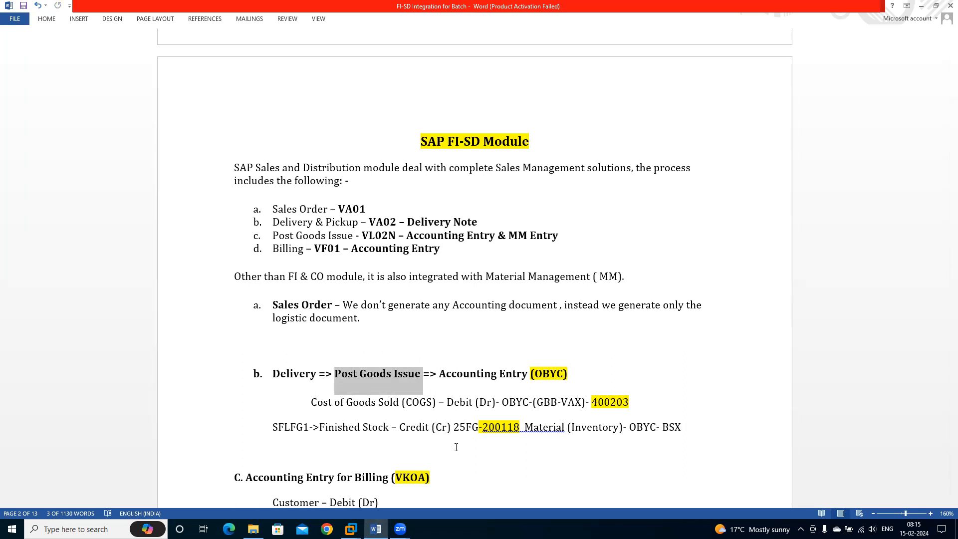
key(Down)
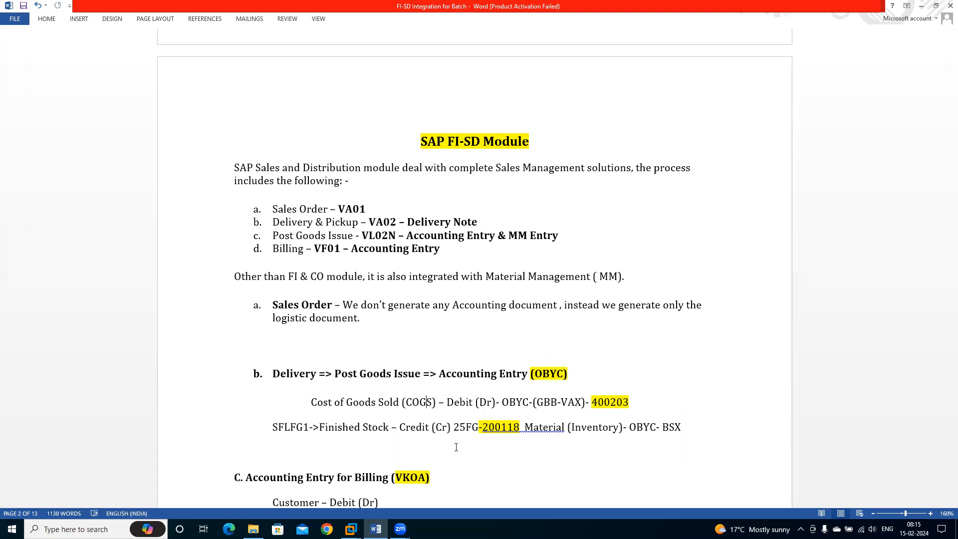
key(Down)
key(Down)
key(Down)
key(Down)
key(Down)
key(Down)
key(Down)
key(Down)
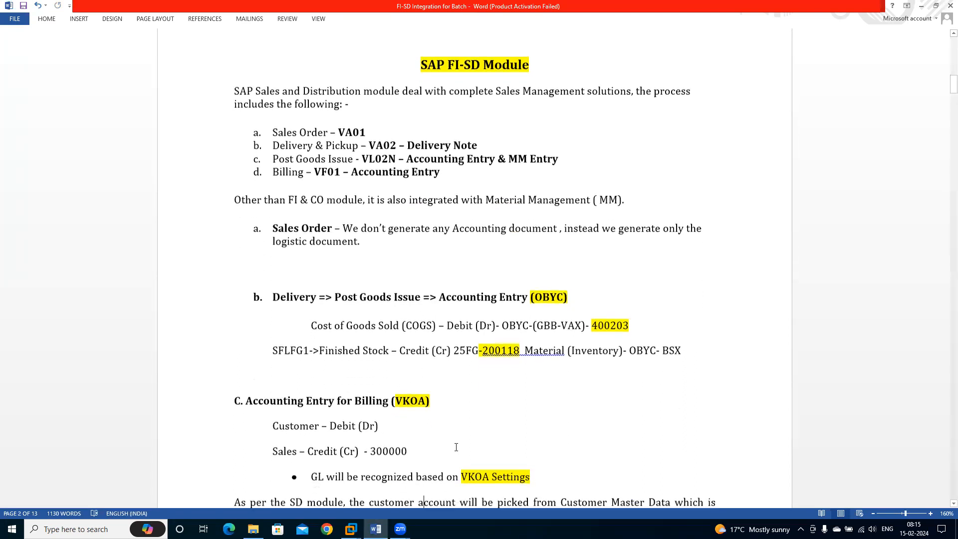
key(Down)
key(Down)
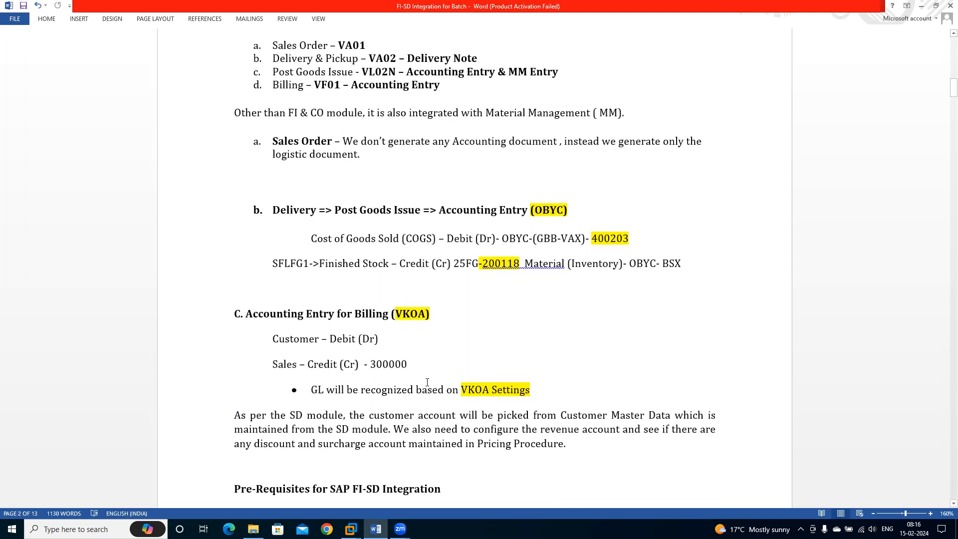
double_click(473, 392)
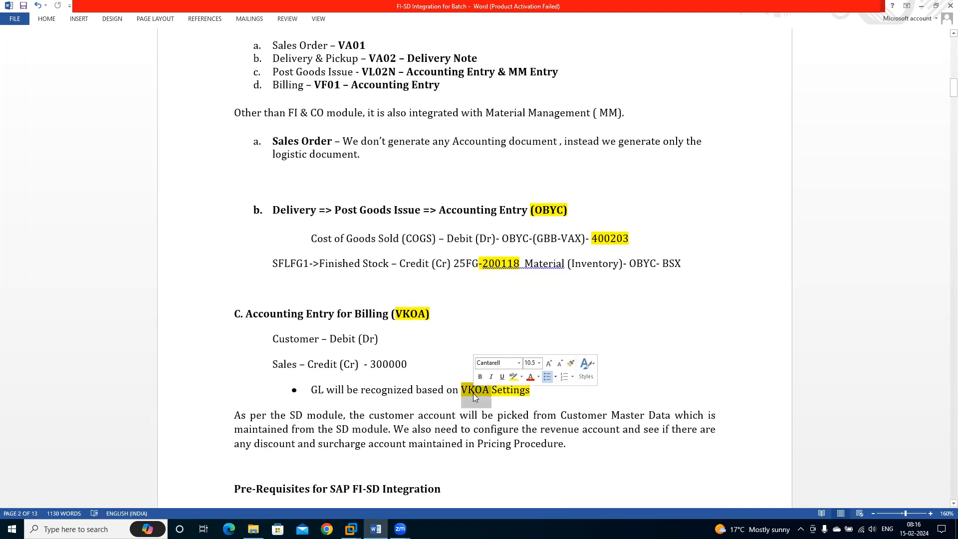
Return to SAP, start transaction VKOA in a new session and open the Cust.Grp/MaterialGrp/AcctKey table.
key(alt+Tab)
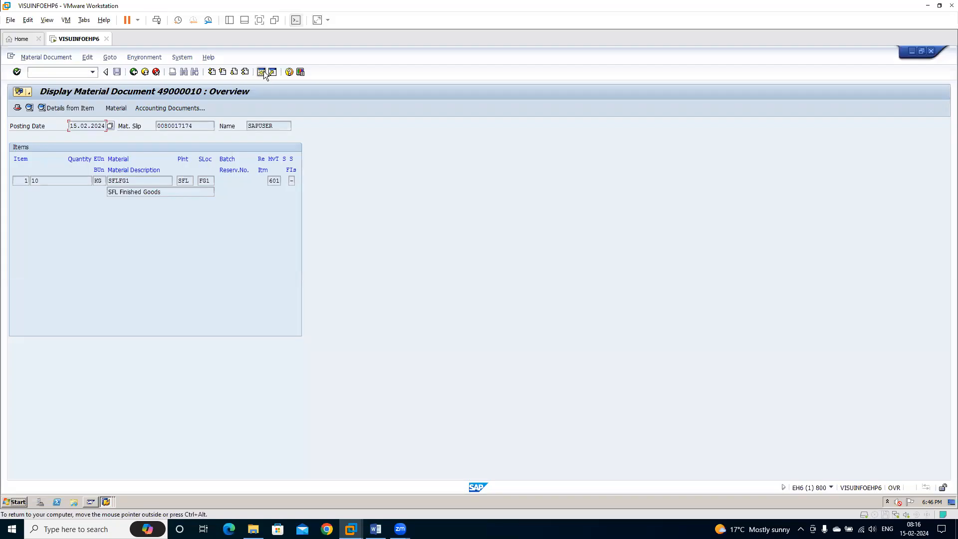
click(263, 73)
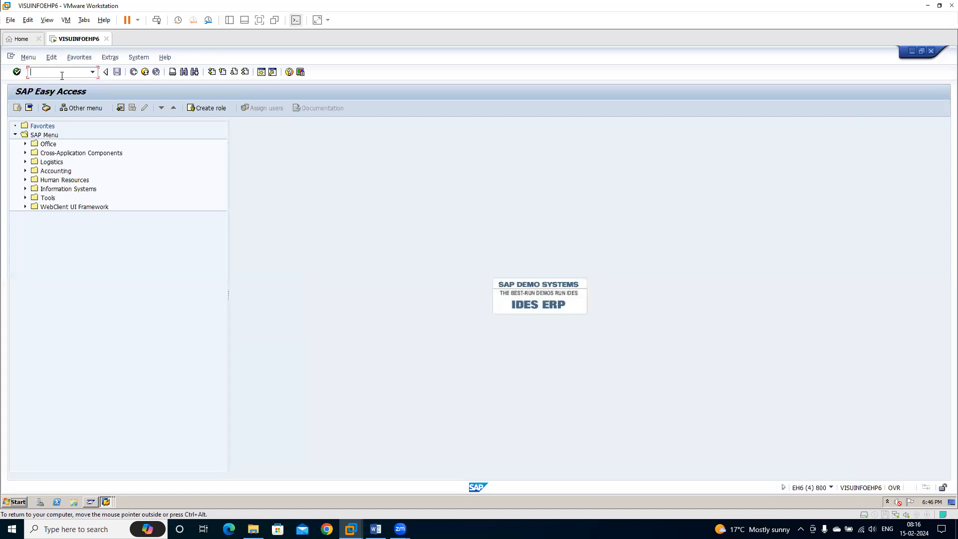
text(obyc)
key(Return)
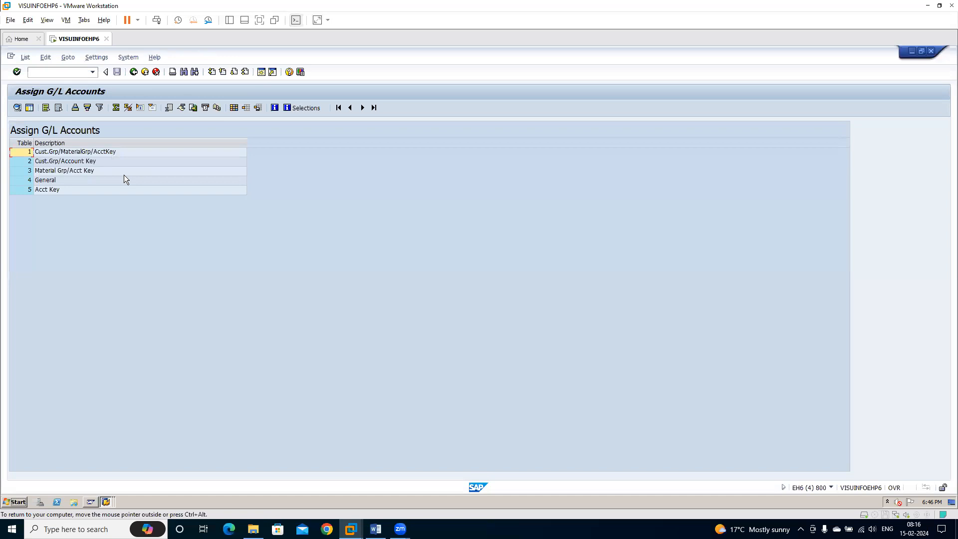
click(42, 154)
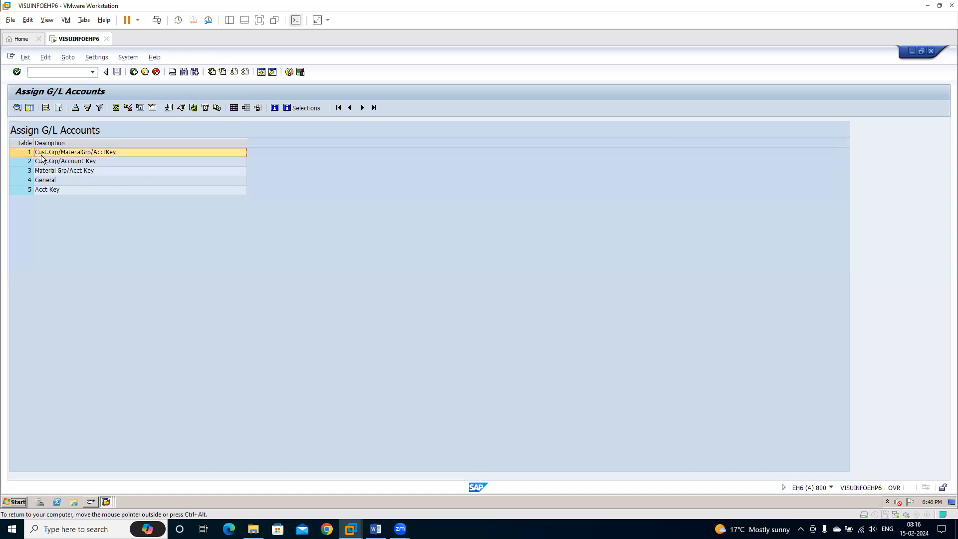
double_click(76, 152)
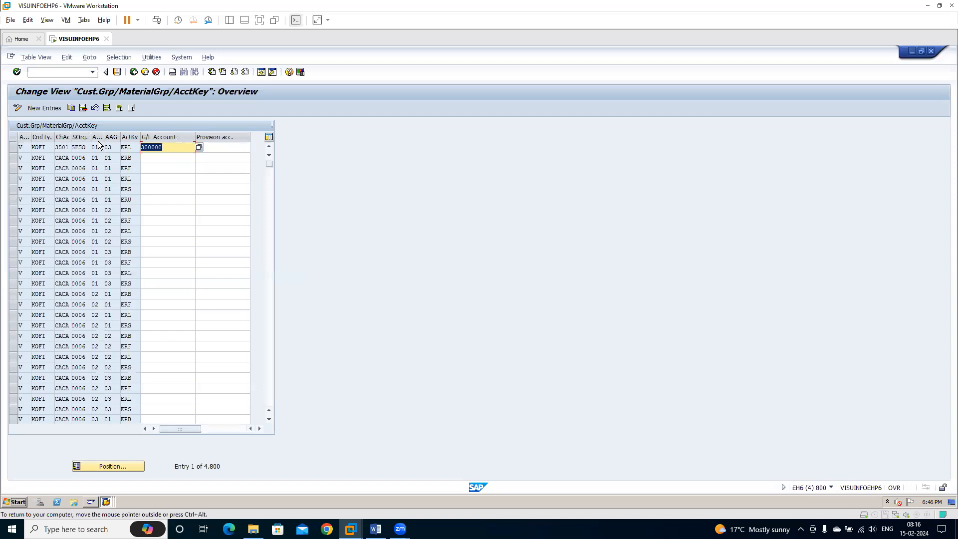
Review the possible customer account assignment groups for the 3501 / SFSO entry, and close the list without choosing a new value.
click(99, 146)
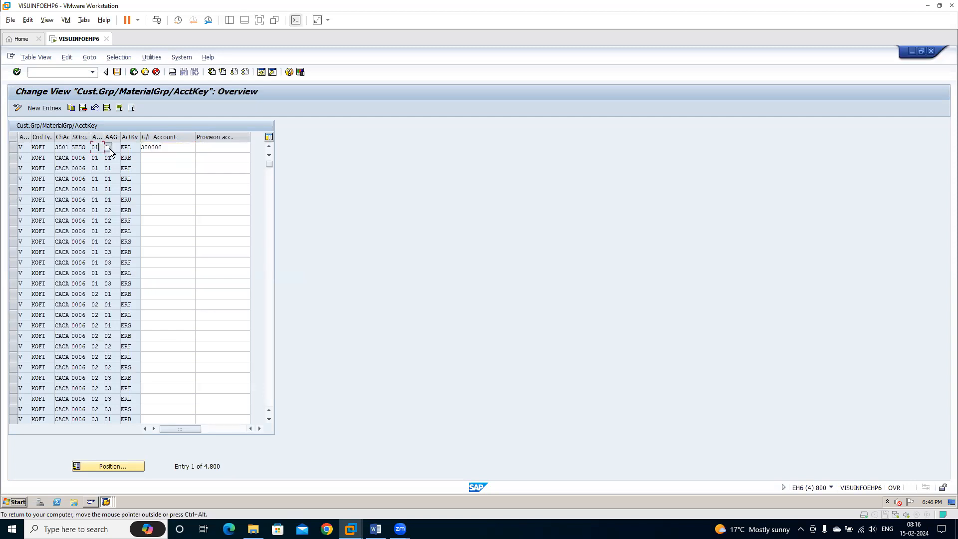
click(107, 149)
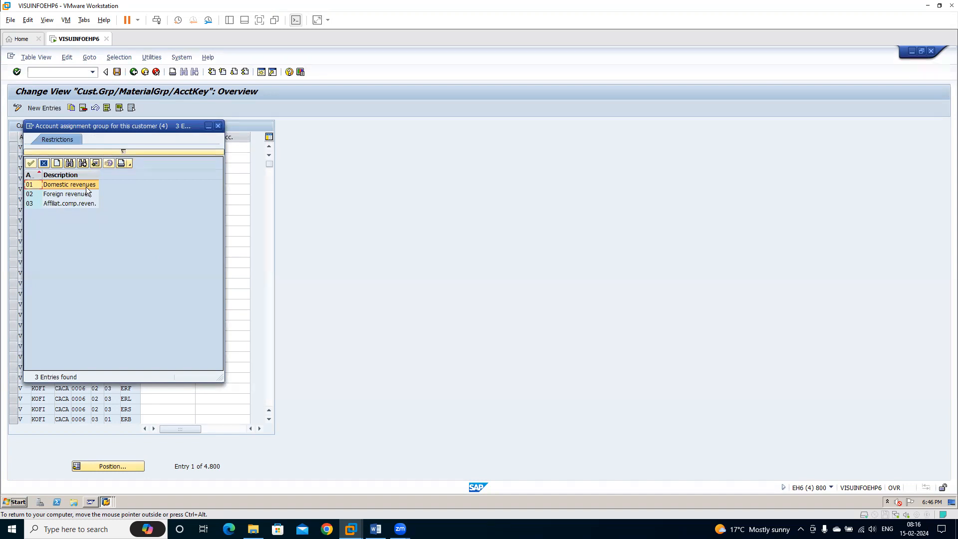
click(69, 195)
click(81, 205)
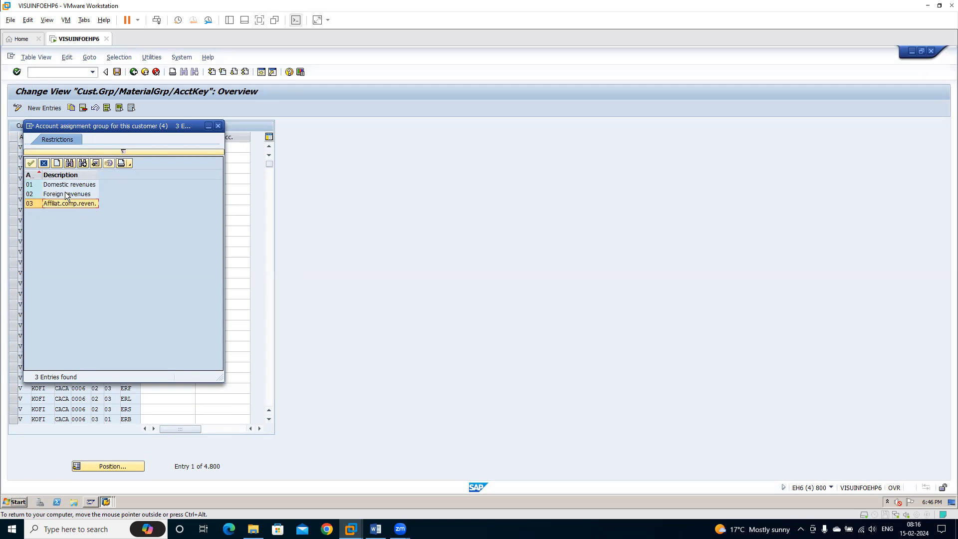
click(73, 187)
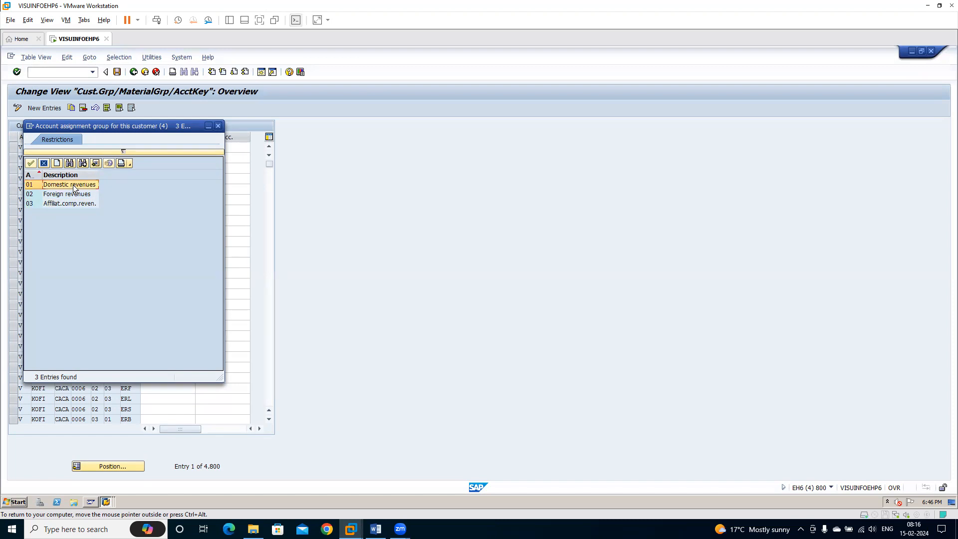
click(217, 127)
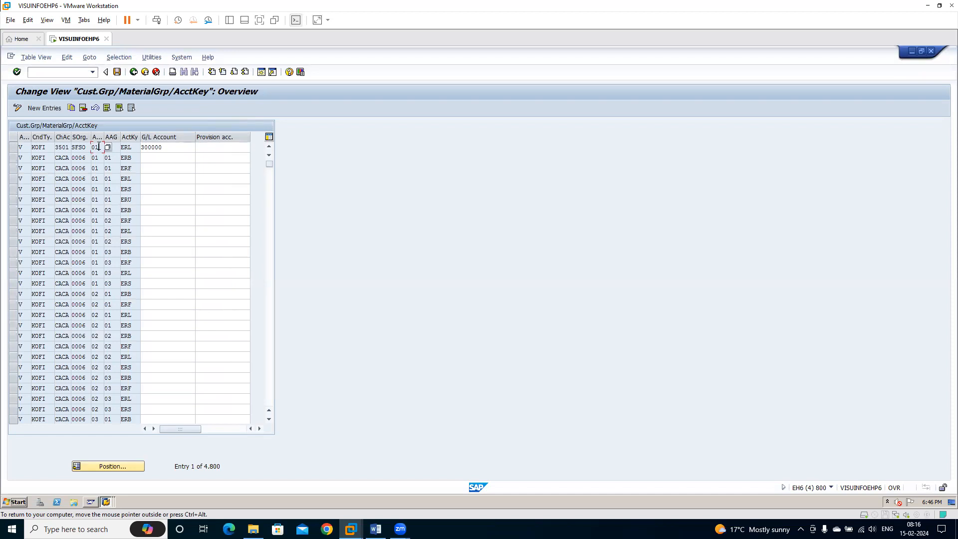
Review the possible material account assignment groups for the 3501 / SFSO entry, including Finished goods, and close the list unchanged.
click(116, 149)
click(124, 149)
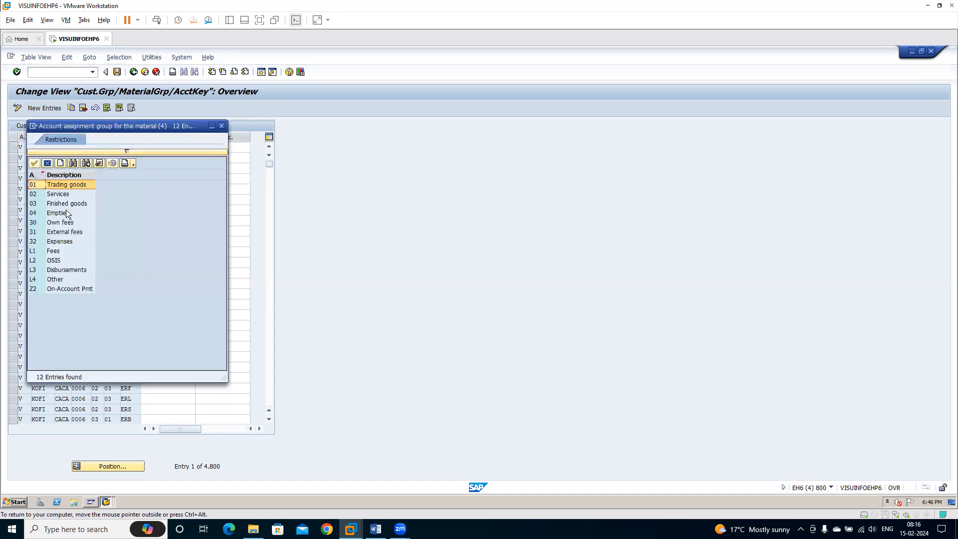
click(66, 203)
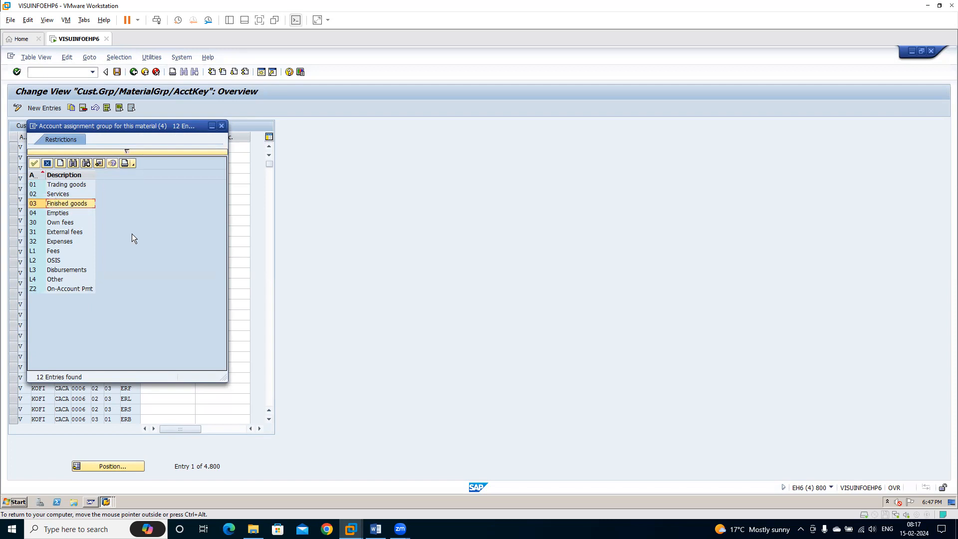
click(54, 197)
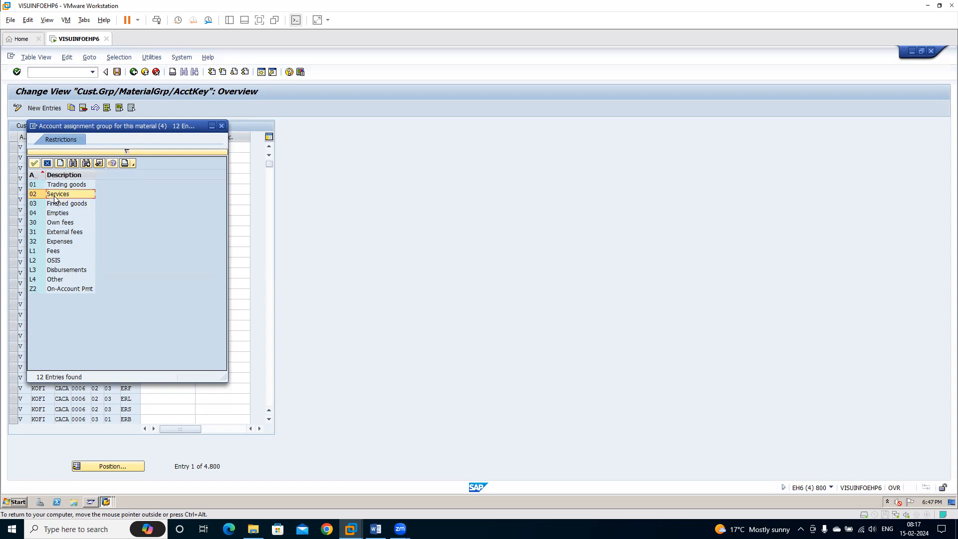
key(Escape)
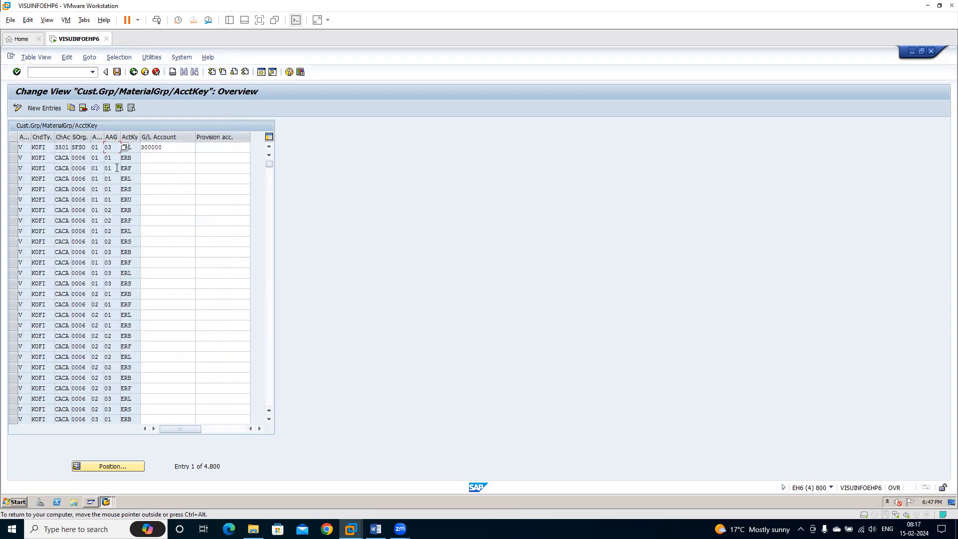
Start transaction MM03 in a new session for material SFLFG1 and select all of its views.
click(261, 73)
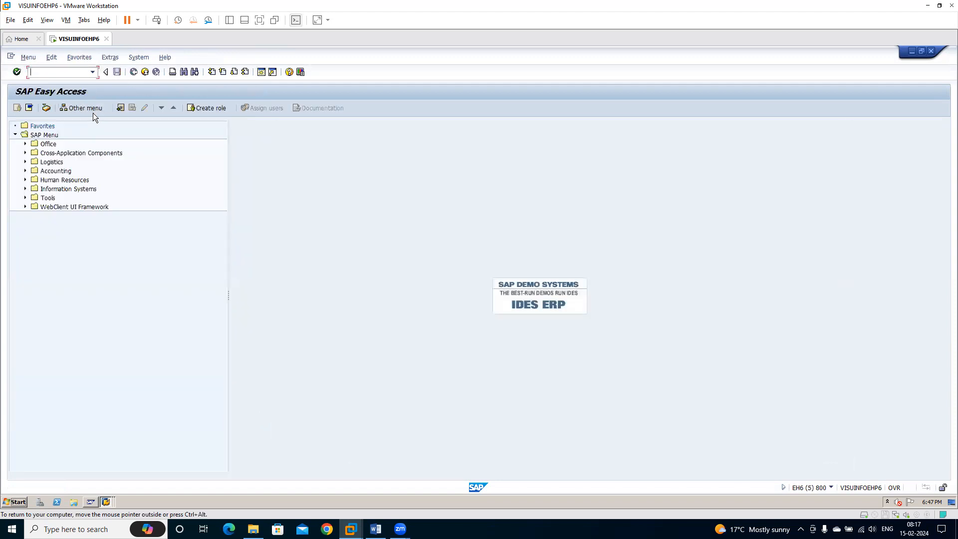
text(mm03)
key(Return)
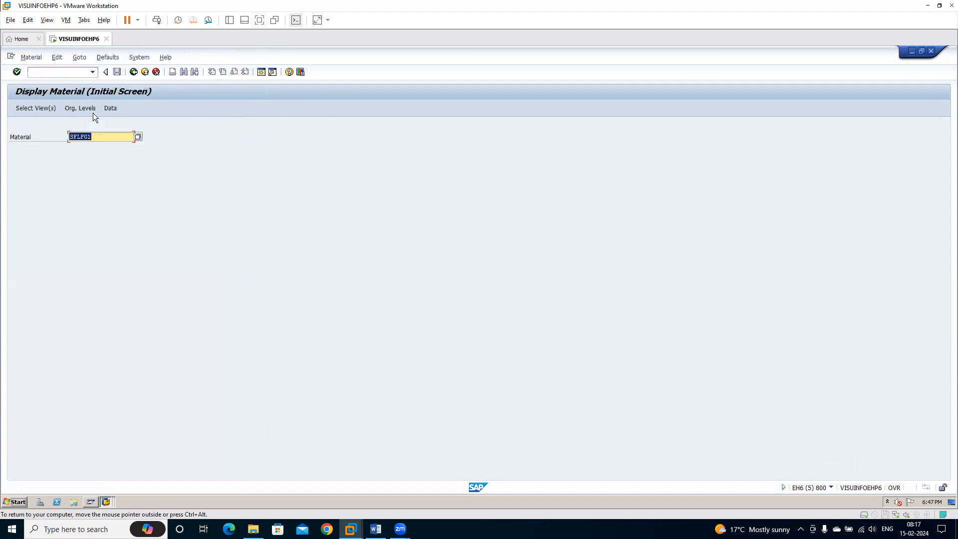
key(Return)
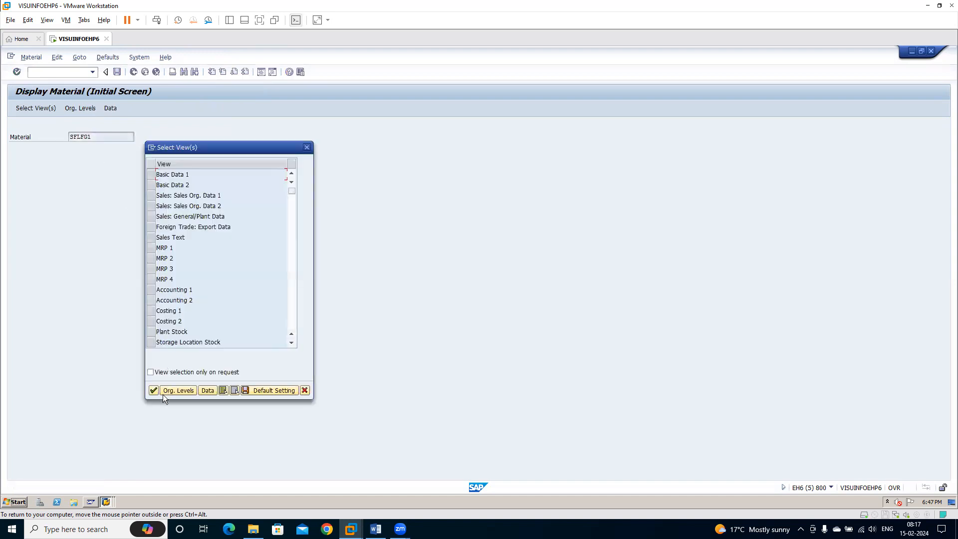
click(154, 390)
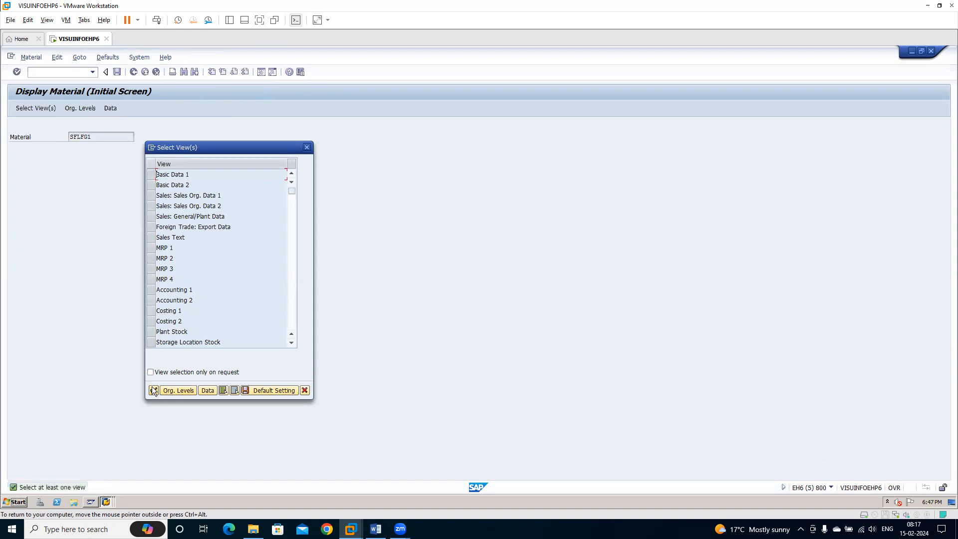
click(223, 390)
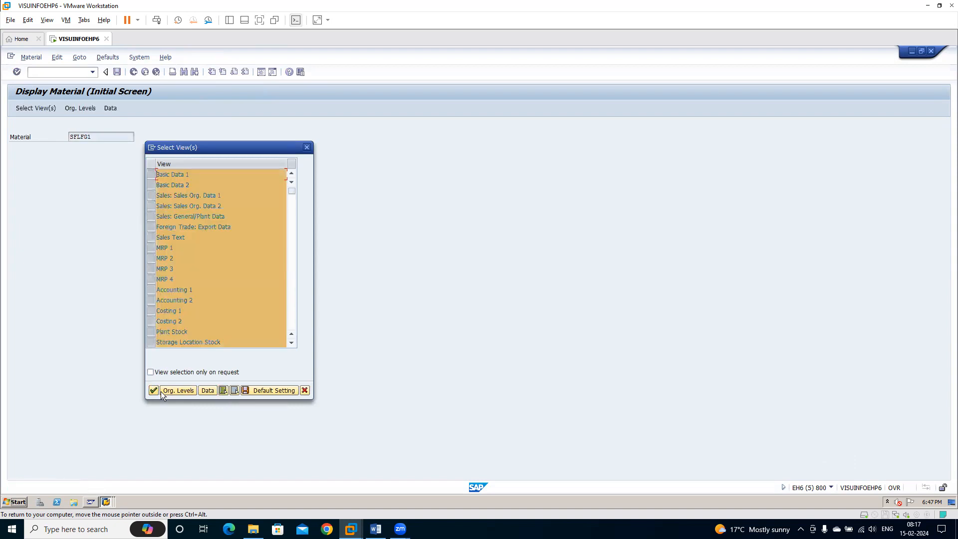
click(154, 388)
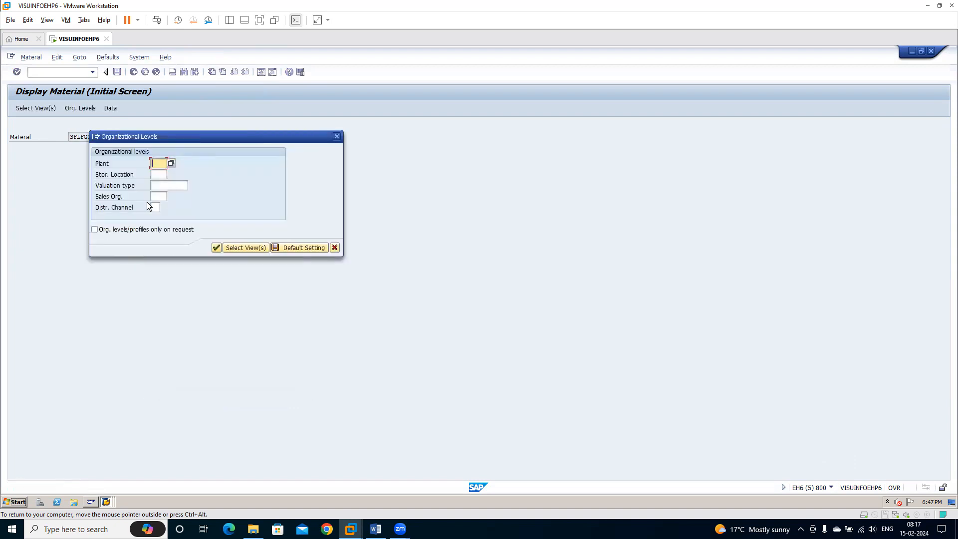
Display the material for plant SFL, storage location FG1, sales organization SFSO and distribution channel OU.
text(SFL)
key(Tab)
text(FG1)
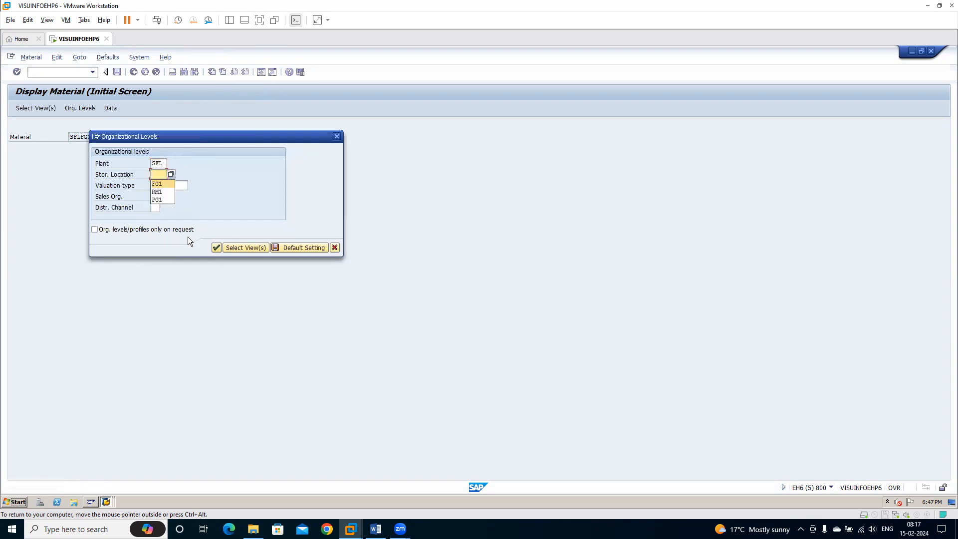
key(Tab)
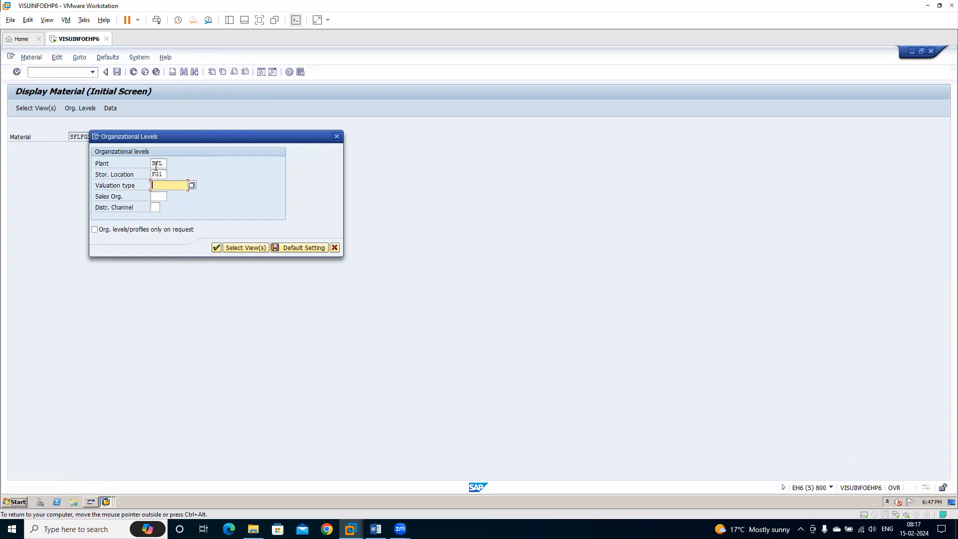
click(159, 198)
text(SFSO)
key(Tab)
text(OU)
key(Return)
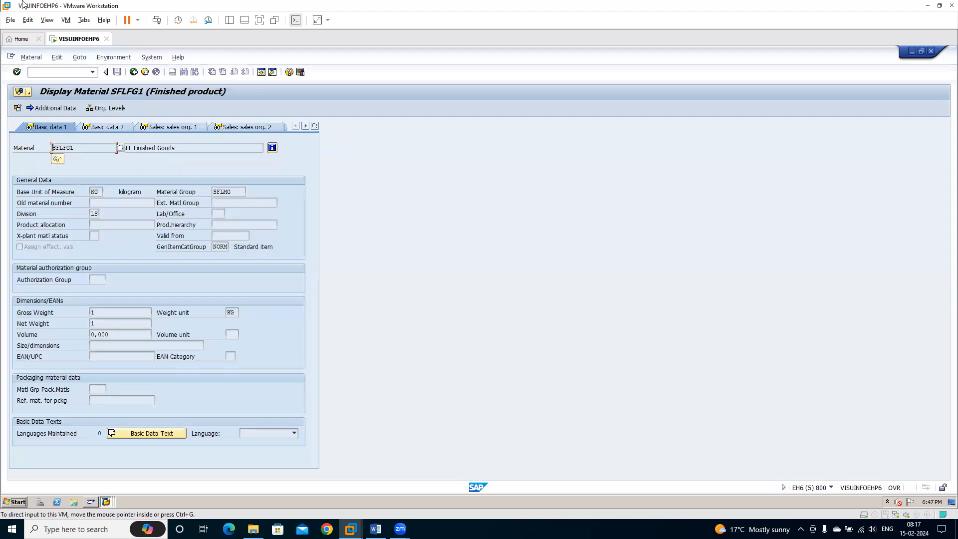
Check the material's account assignment group in the Sales: Sales Org. 2 view, and return to the initial material screen.
click(249, 126)
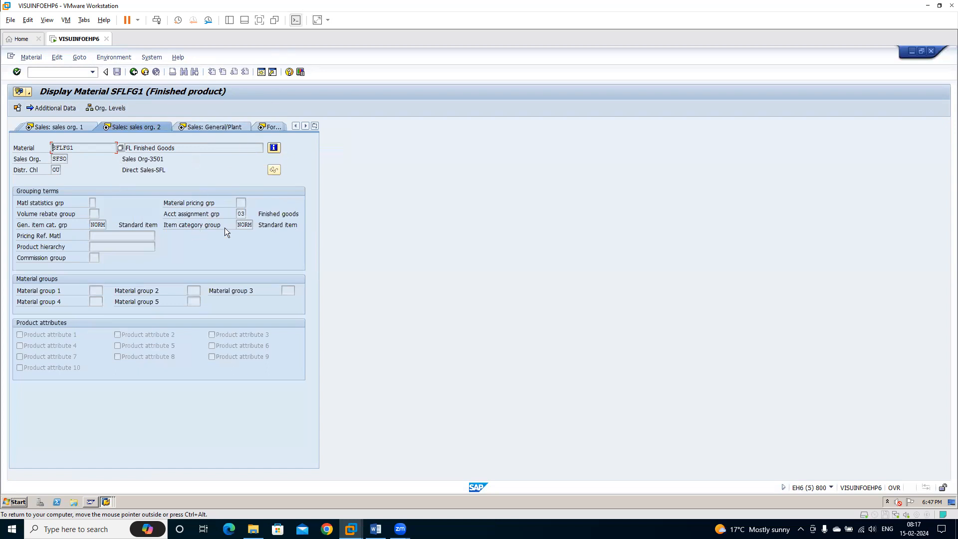
click(133, 72)
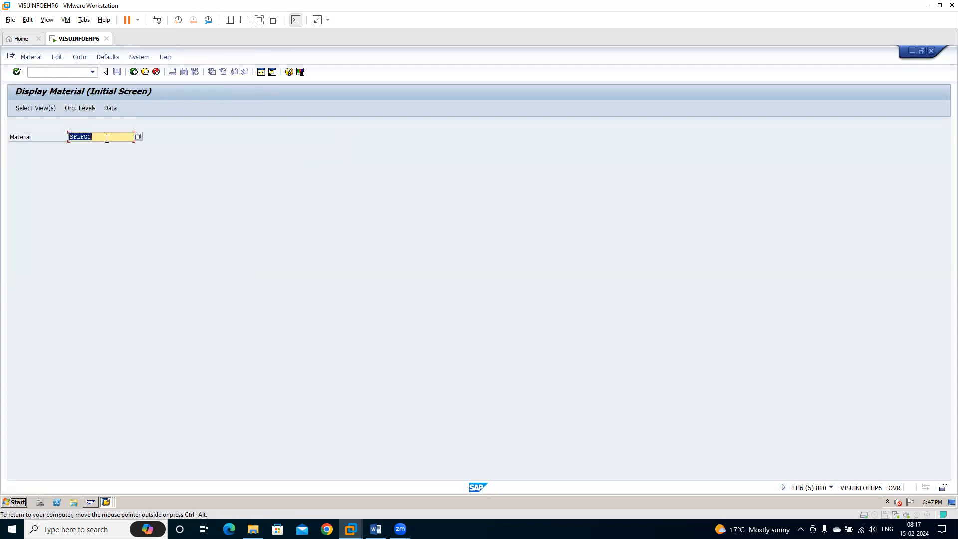
Open material SFLFG1 for change in transaction MM02 and select all of its views.
click(64, 73)
text(/nmm02)
key(Return)
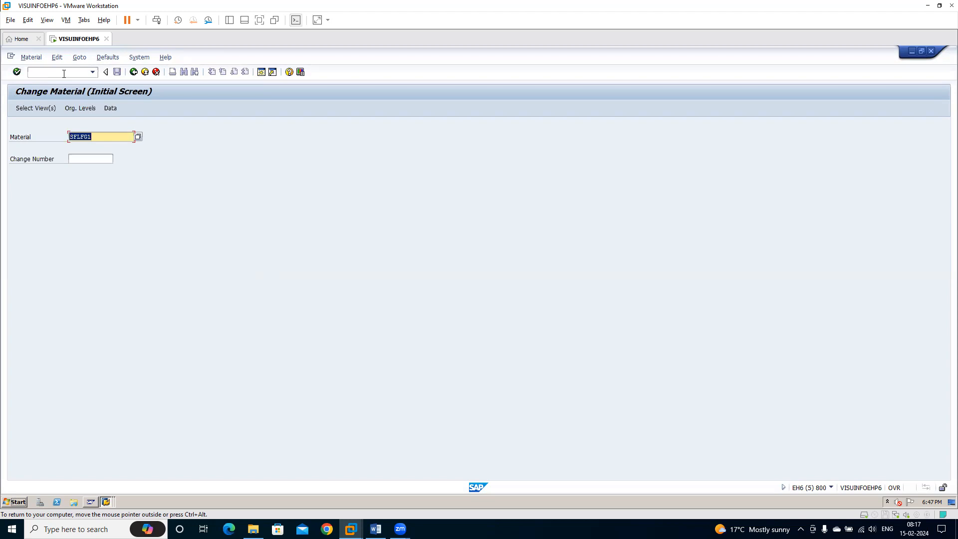
key(Return)
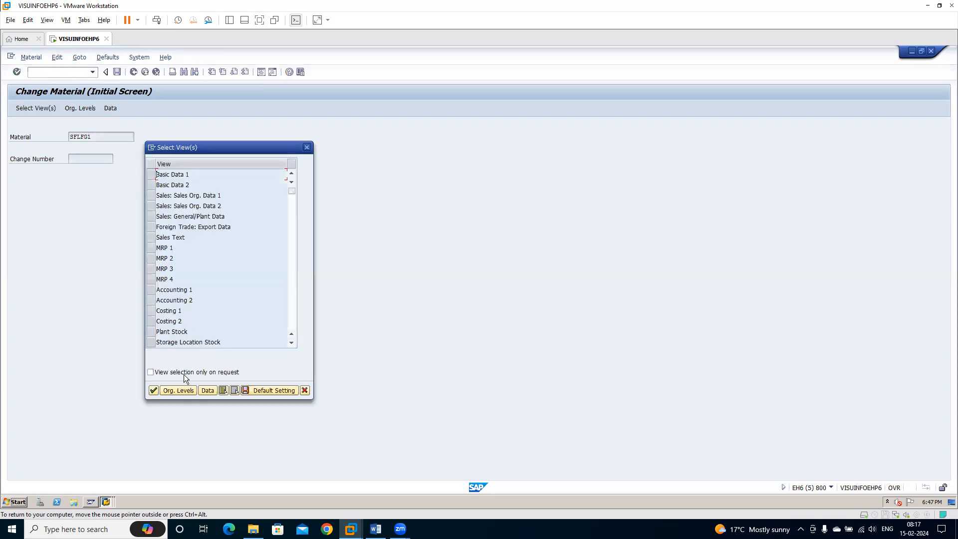
click(224, 391)
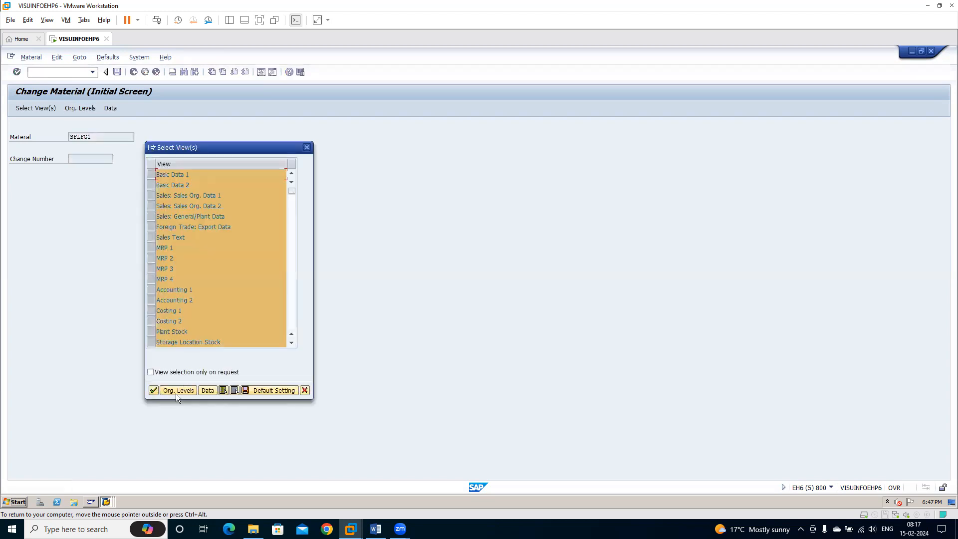
click(153, 390)
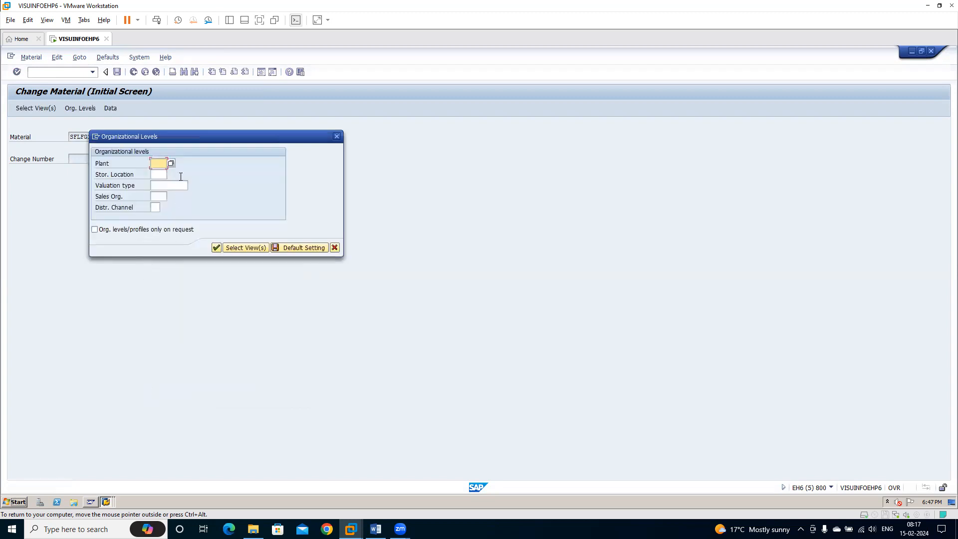
Open the material for plant SFL, storage location FG1, sales organization SFSO and distribution channel OU.
text(SFL)
key(Tab)
text(FG1)
key(Tab)
key(shift+Tab)
key(Tab)
key(Tab)
text(SFSO)
key(Tab)
text(OU)
click(253, 248)
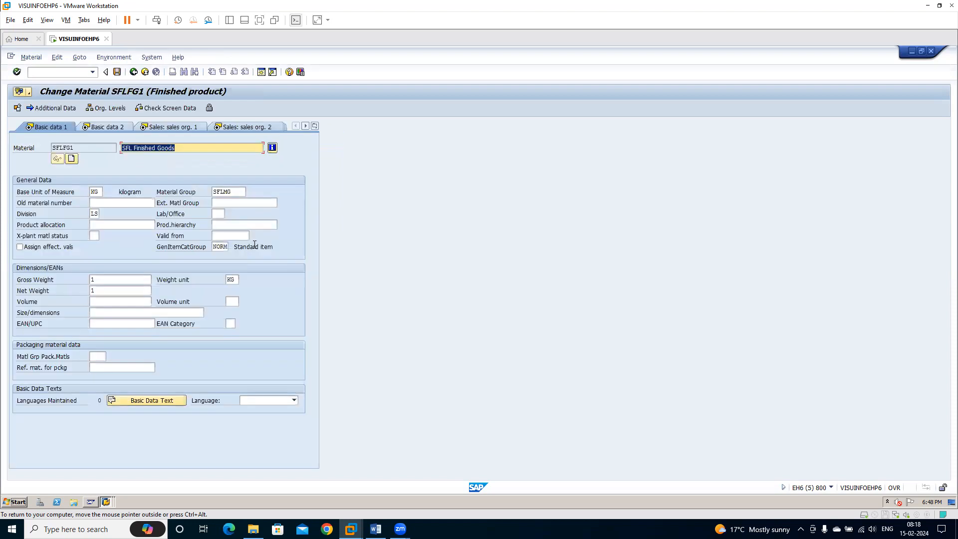
Set the material's account assignment group to 02 Services in the Sales: Sales Org. 2 view.
click(236, 126)
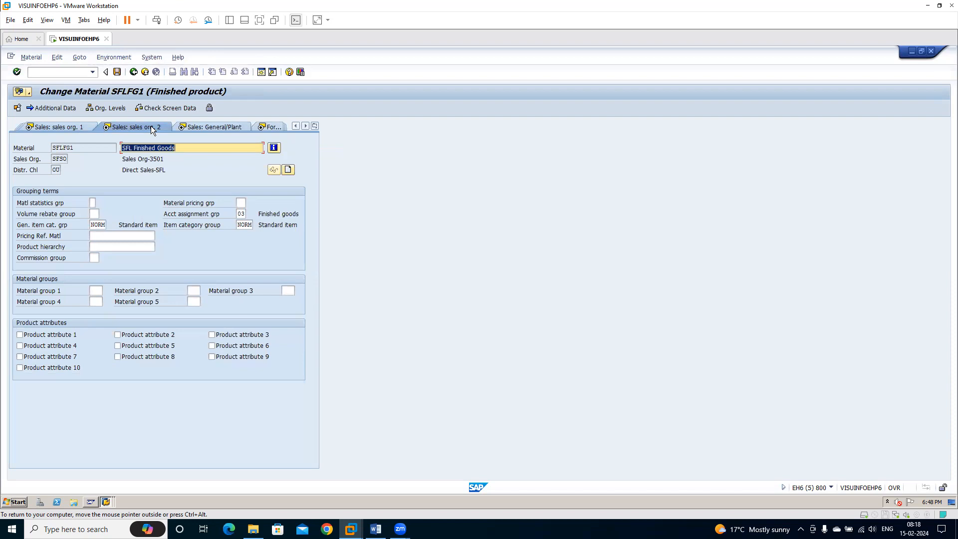
click(240, 214)
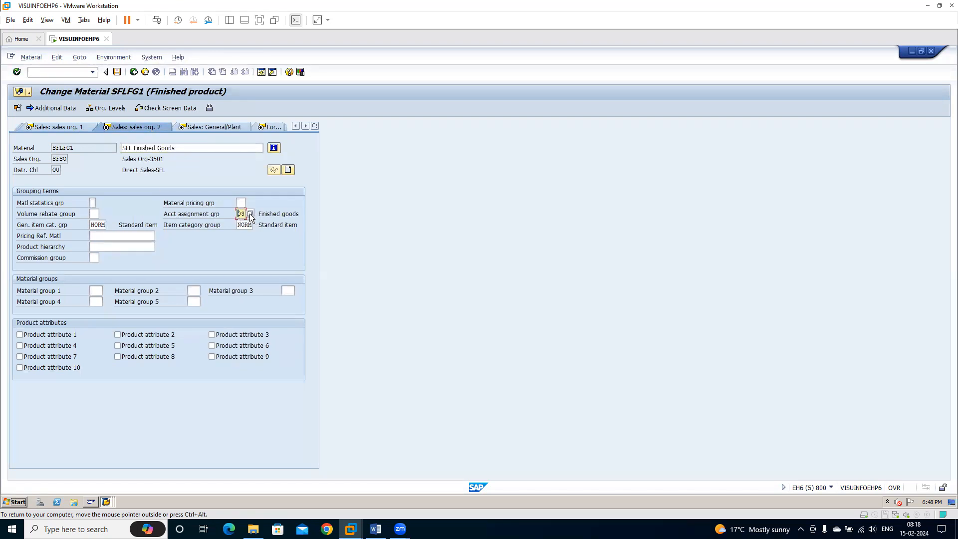
key(F4)
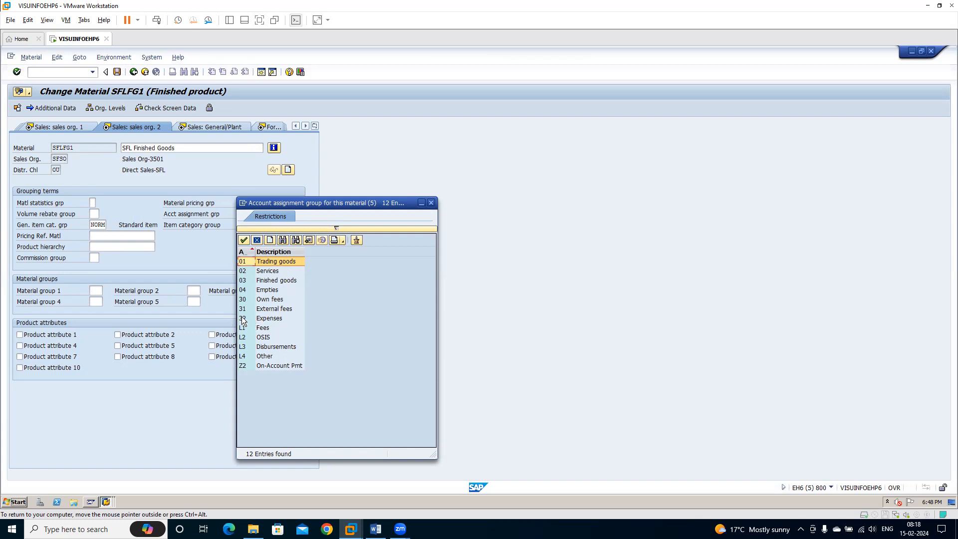
double_click(248, 271)
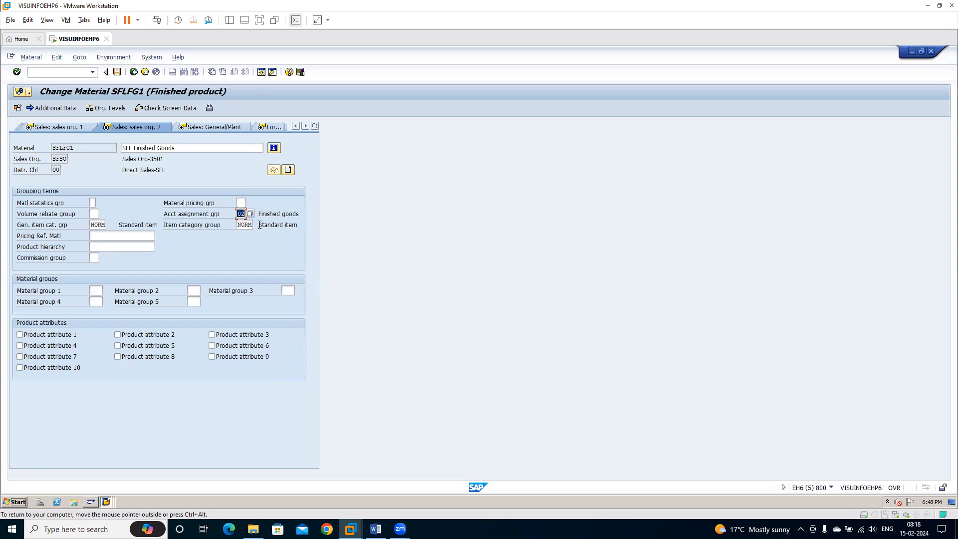
Switch to the revenue account determination session and review the material account assignment groups available for the 3501 / SFSO entry.
key(alt+Tab)
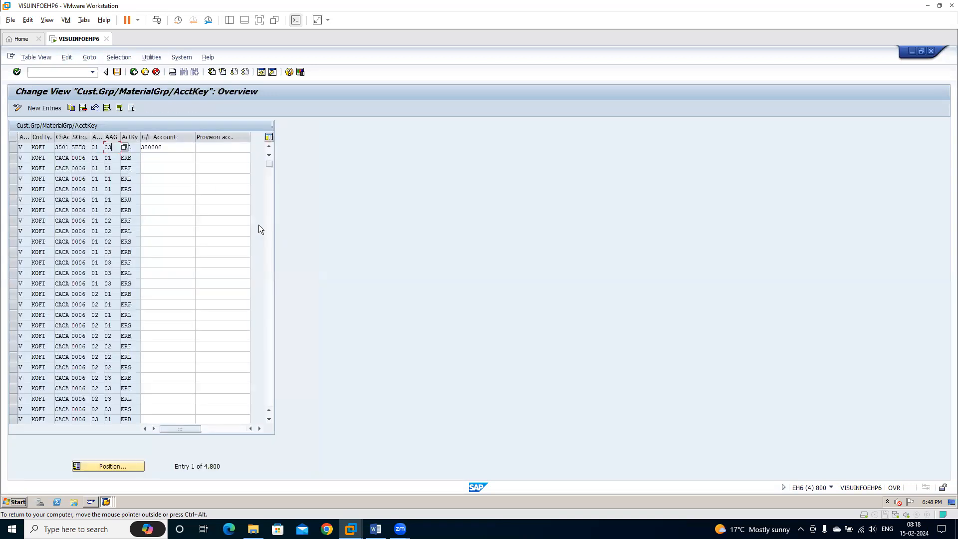
click(123, 147)
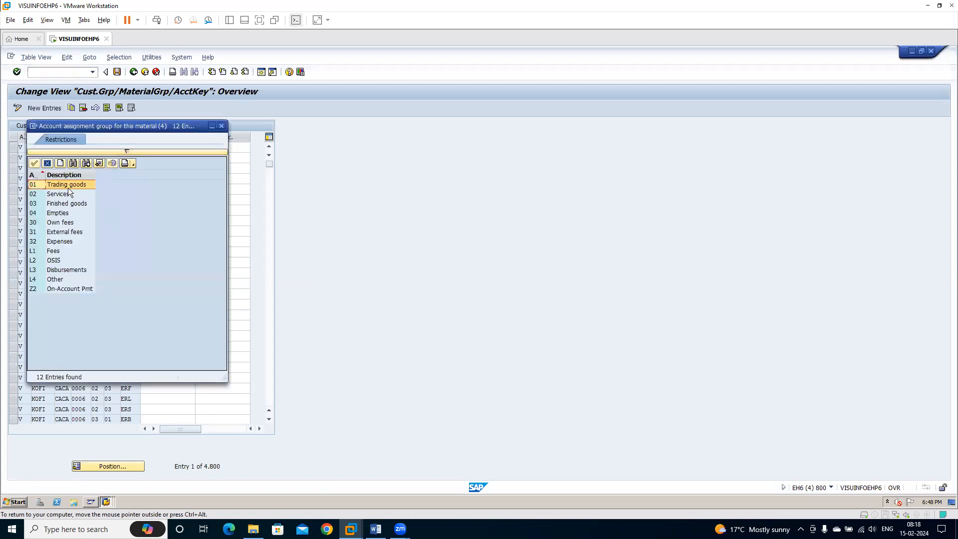
click(221, 125)
click(173, 149)
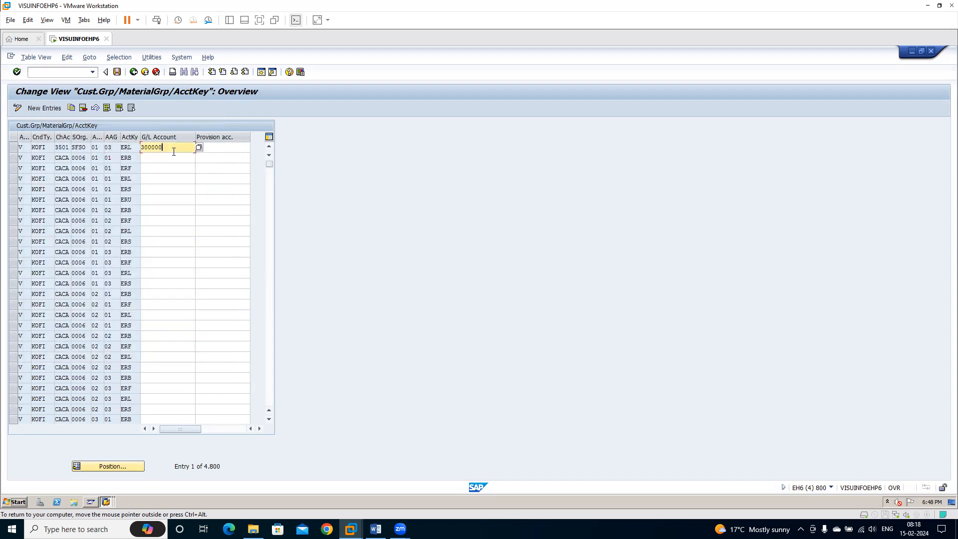
Start a copy of the 3501 / SFSO account determination entry with application V, Sales/Distribution.
click(13, 148)
click(72, 108)
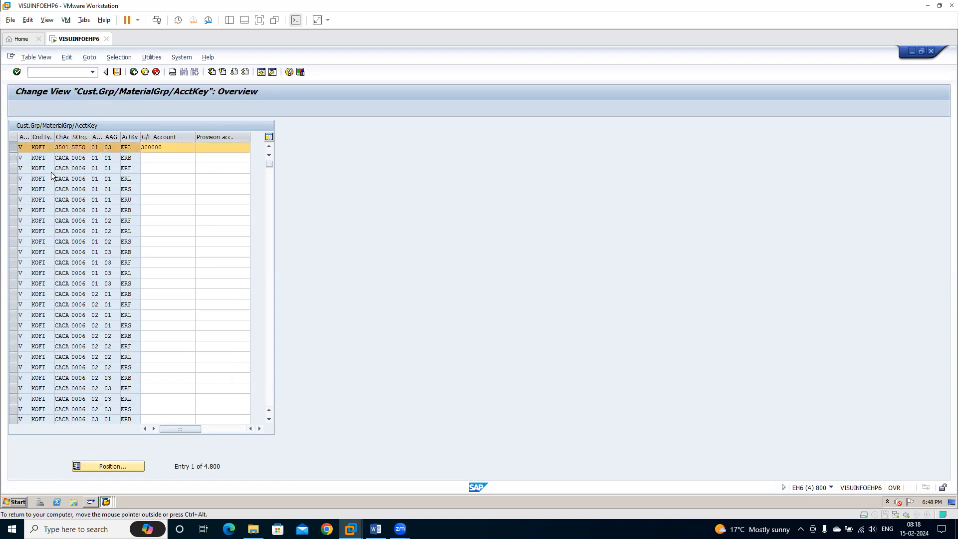
key(Return)
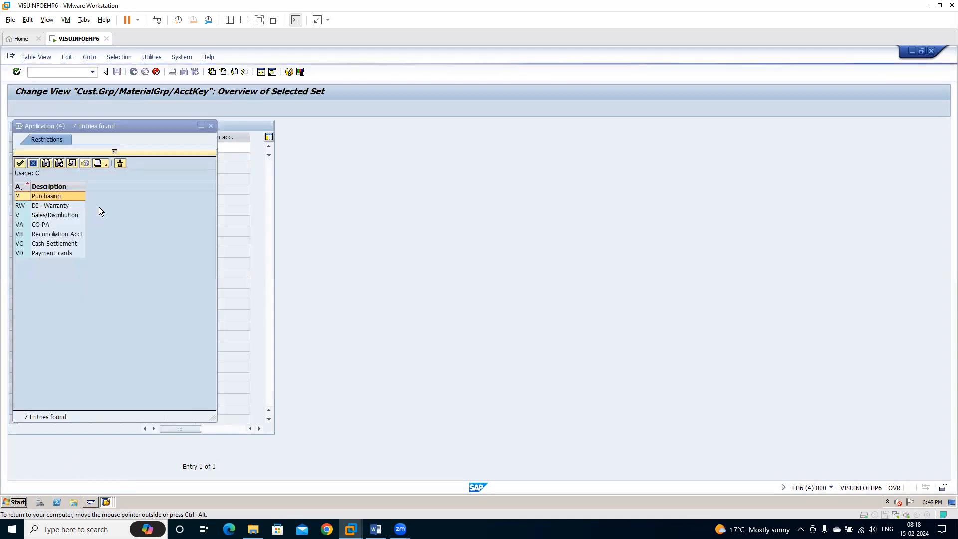
double_click(49, 214)
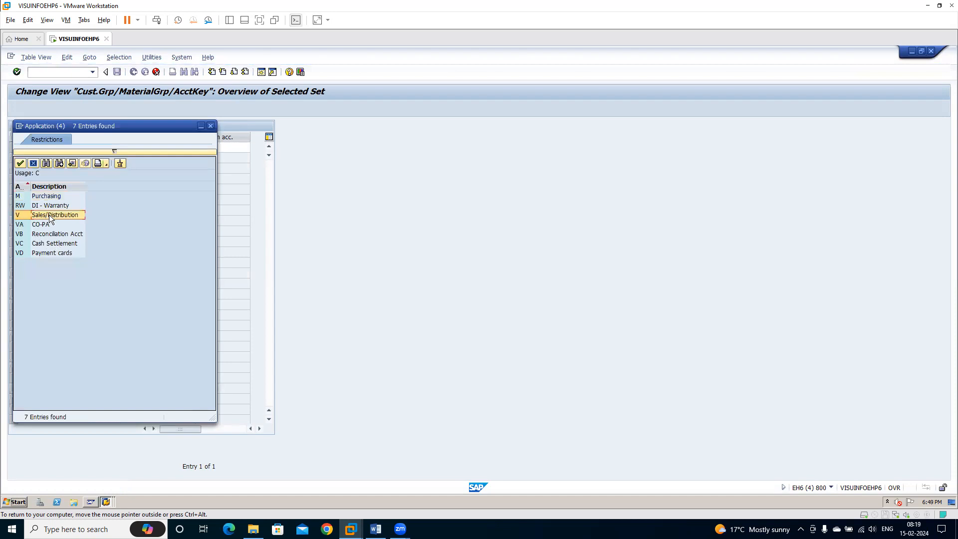
Review condition types KOFI and KOFK for the copied entry, close the list and decline cancelling the maintenance.
click(47, 147)
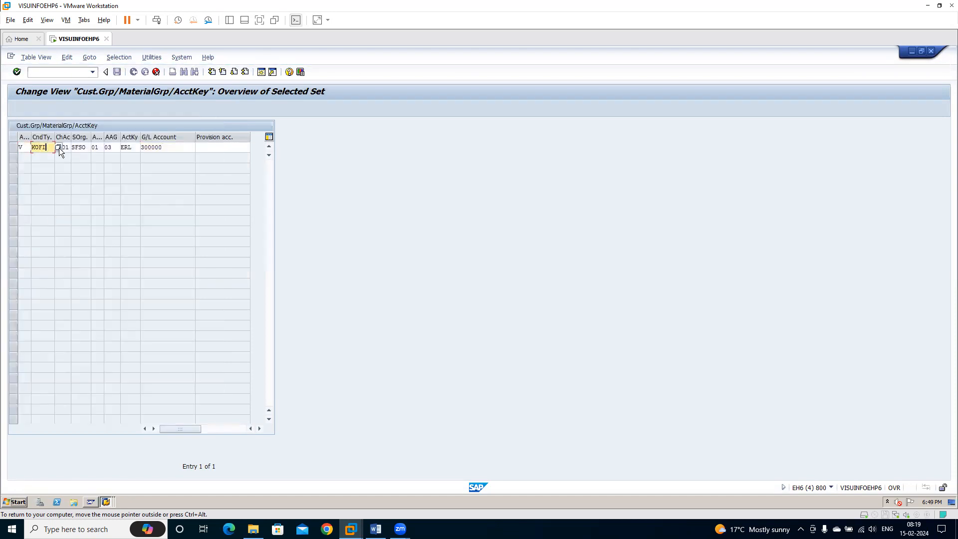
click(59, 148)
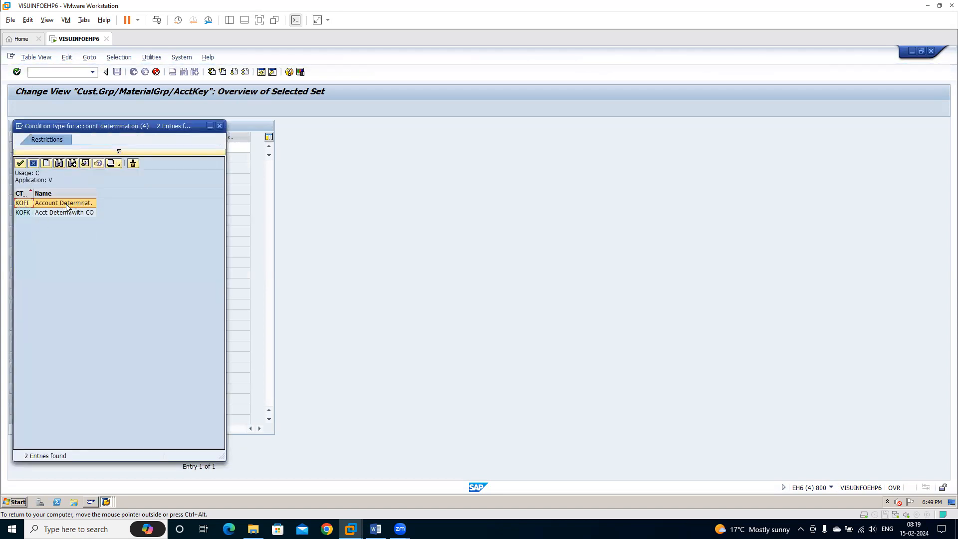
click(71, 215)
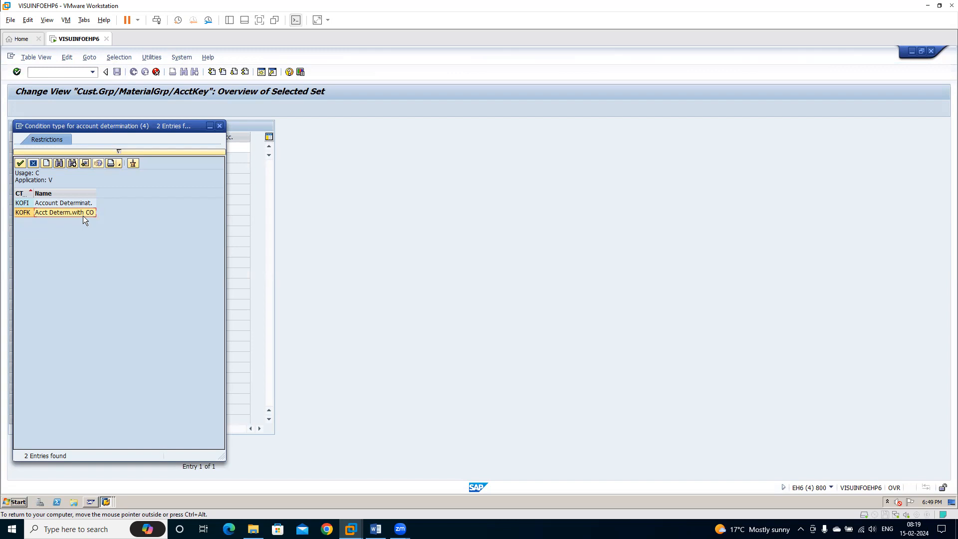
key(Escape)
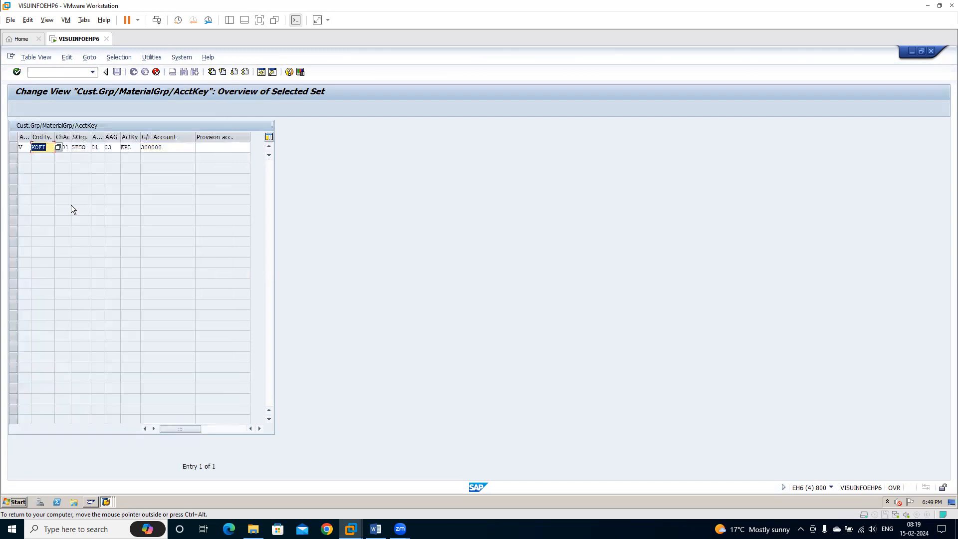
key(Escape)
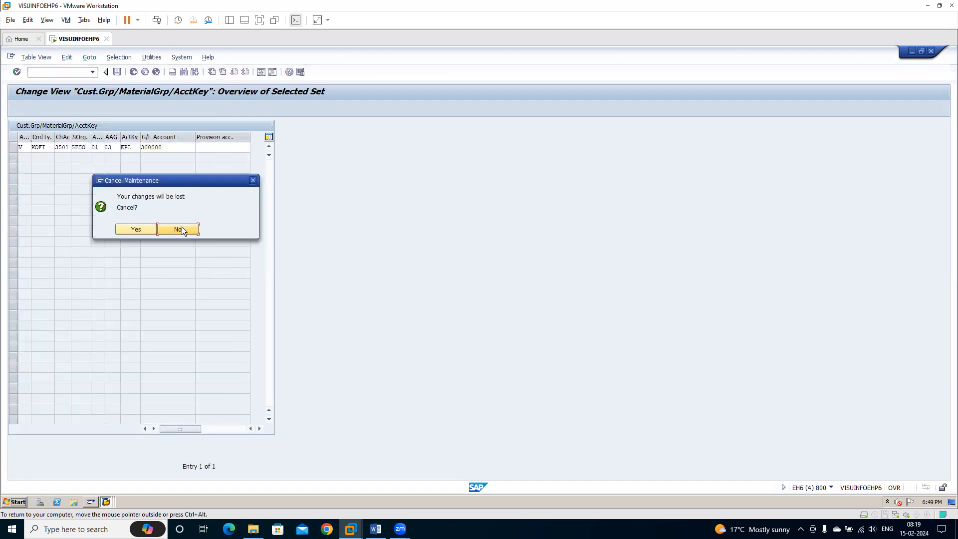
click(179, 226)
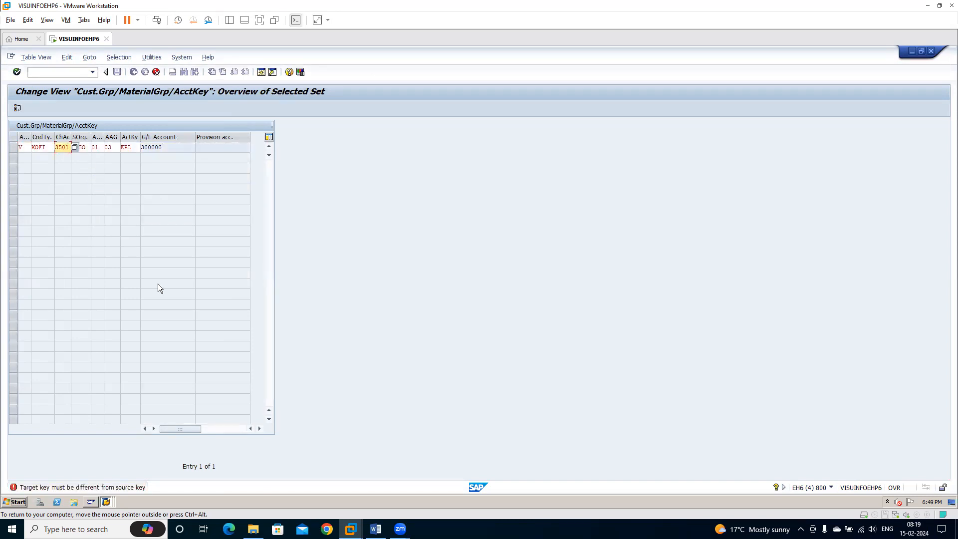
Choose SFSO, Sales Org-3501, as the copied entry's sales organization.
click(87, 150)
click(95, 147)
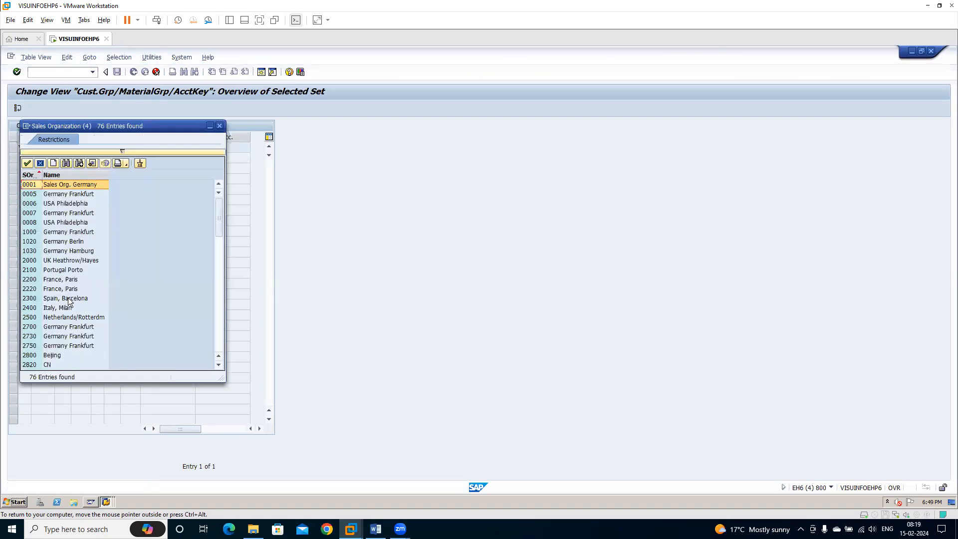
click(83, 319)
key(Page_Down)
key(Page_Down)
key(Page_Down)
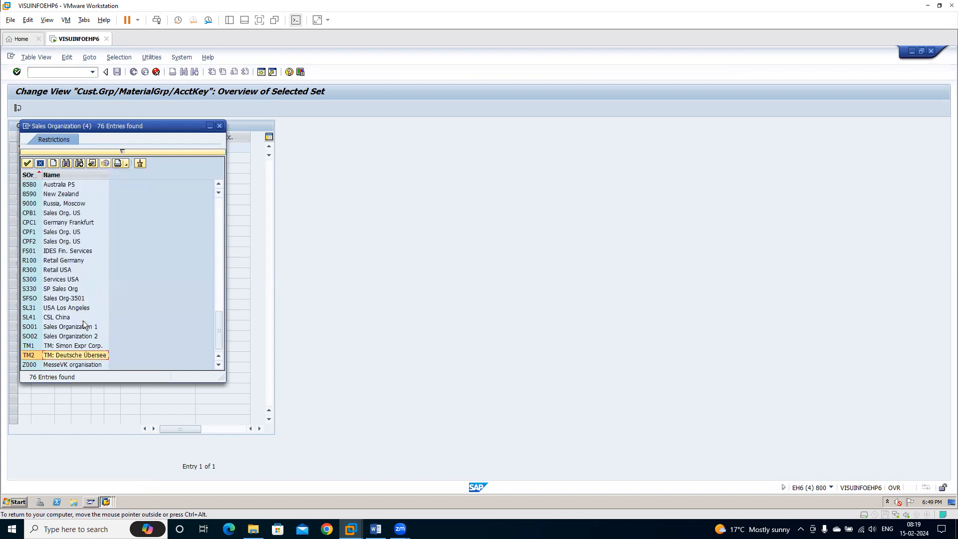
click(59, 298)
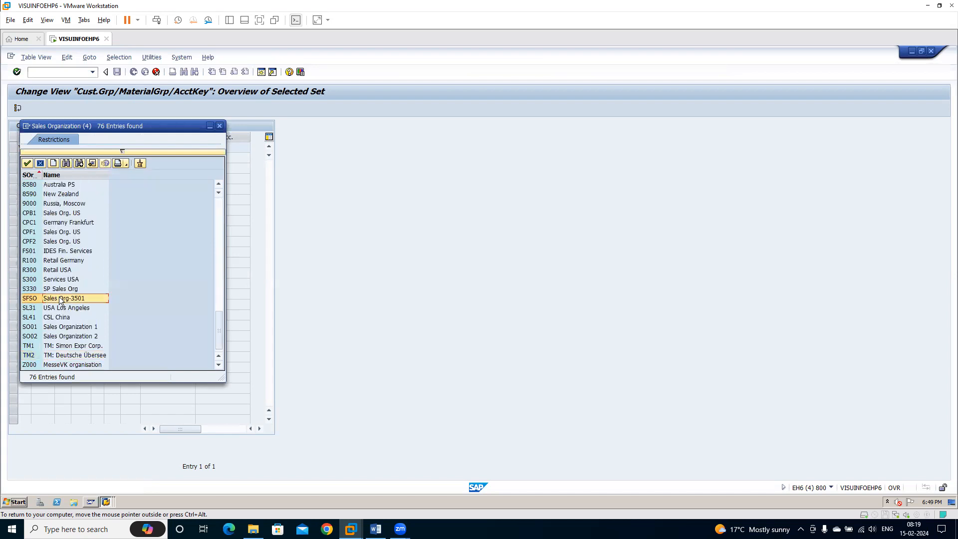
double_click(59, 297)
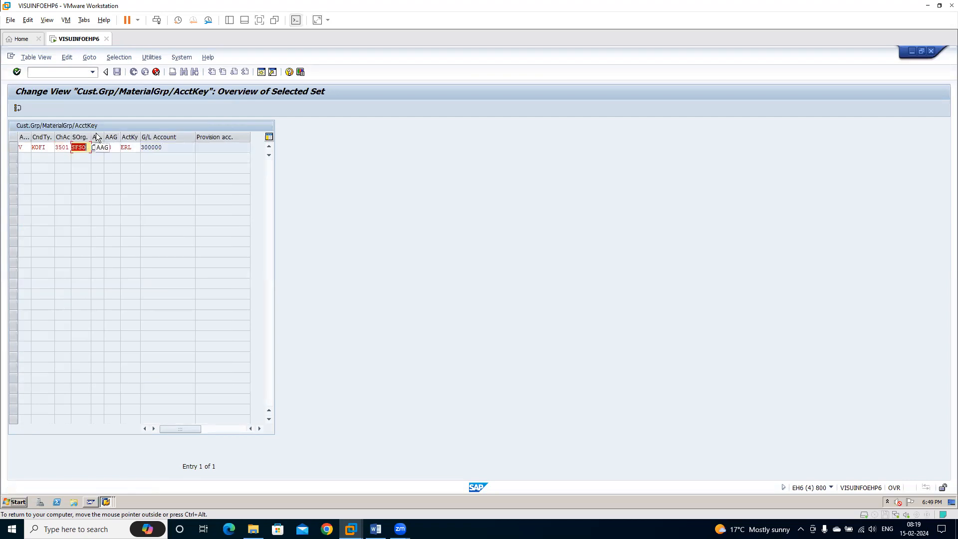
Set the copied entry's customer account assignment group to 01 Domestic revenues and its material group to 02 Services.
key(Tab)
click(108, 147)
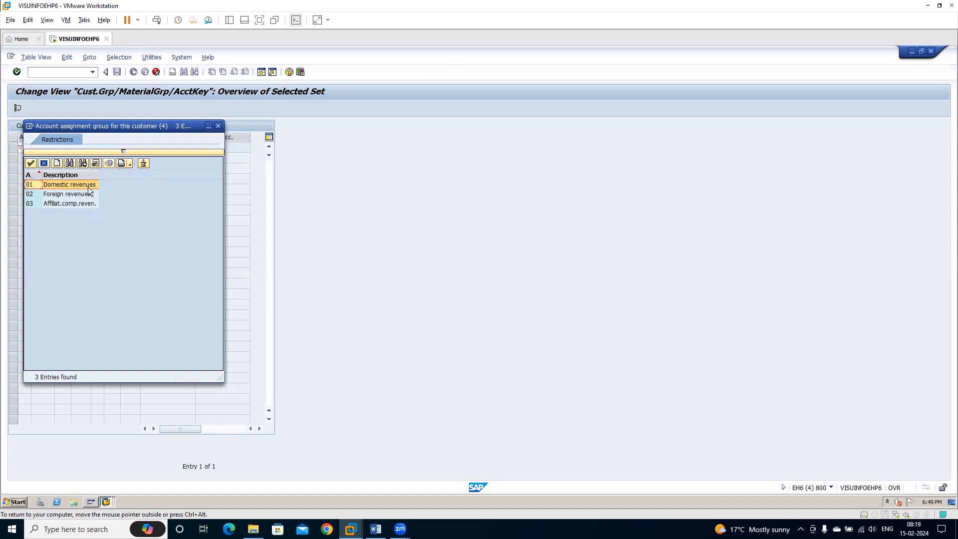
double_click(88, 187)
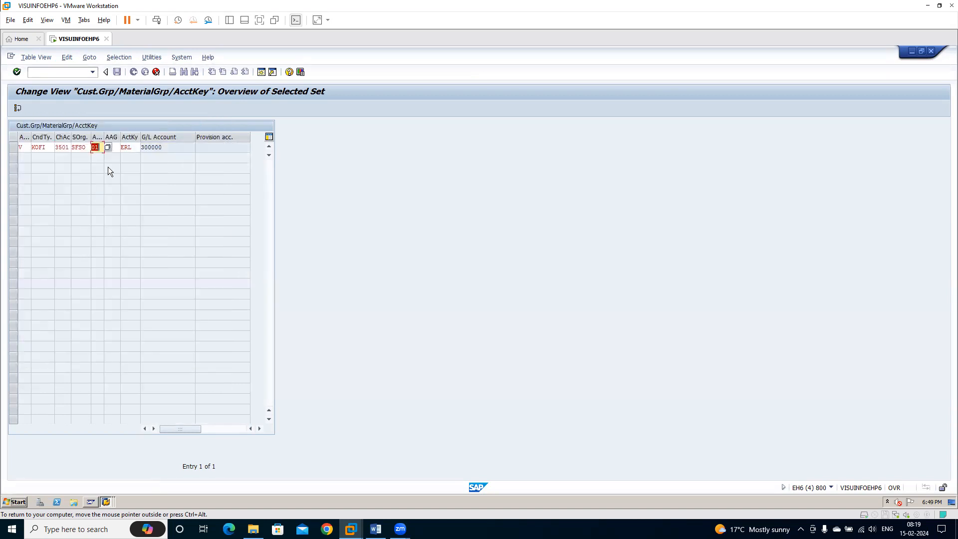
click(117, 146)
text(03)
click(124, 146)
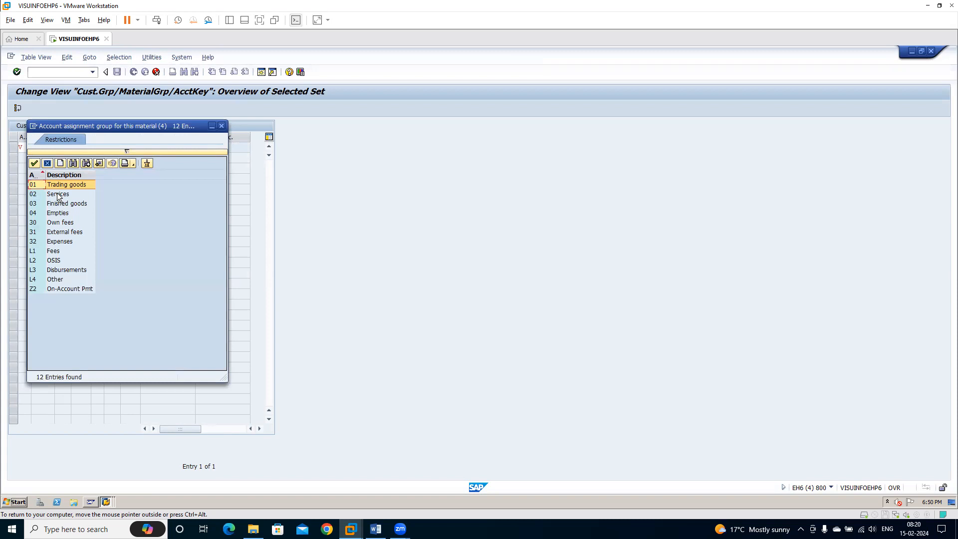
double_click(57, 194)
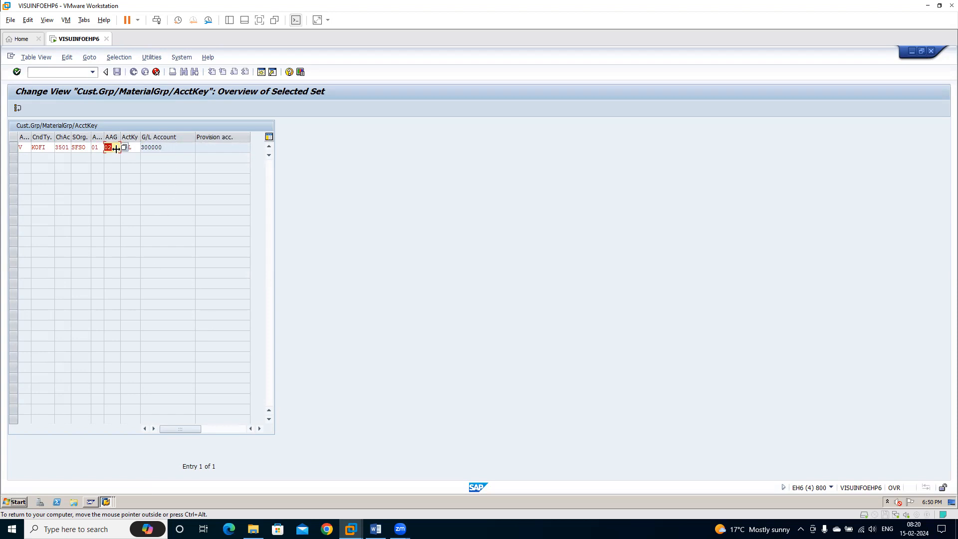
Choose account key ERL, Sales revenues, for the copied entry and confirm the new key combination.
key(Tab)
click(144, 146)
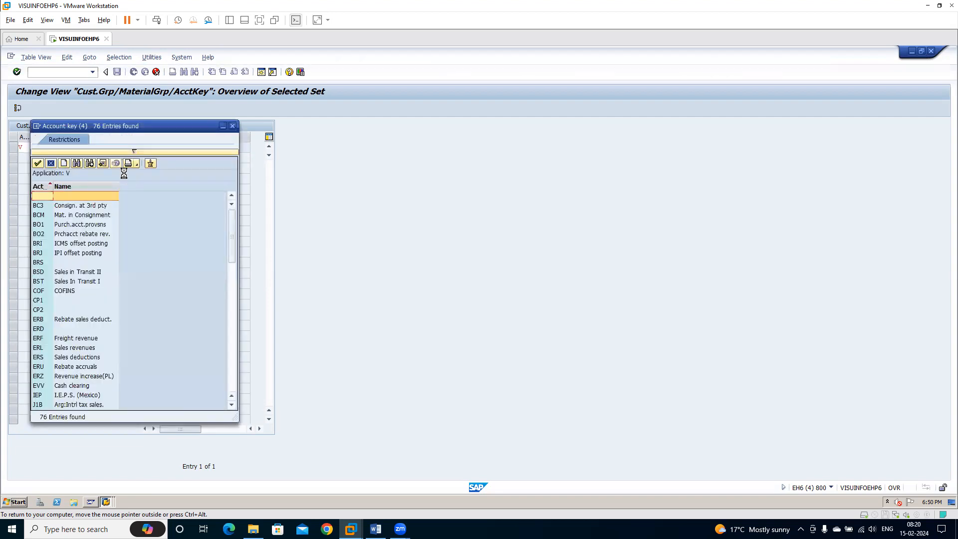
click(66, 347)
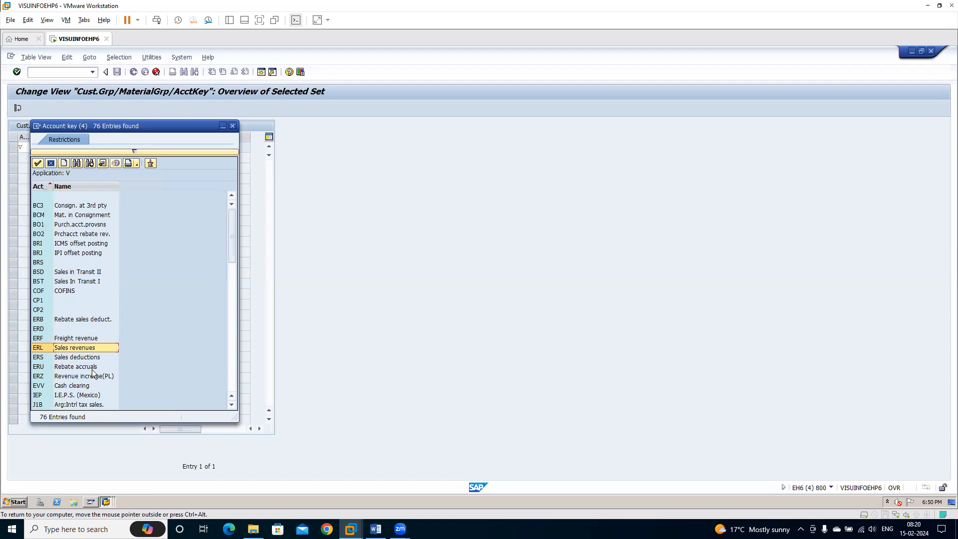
key(Return)
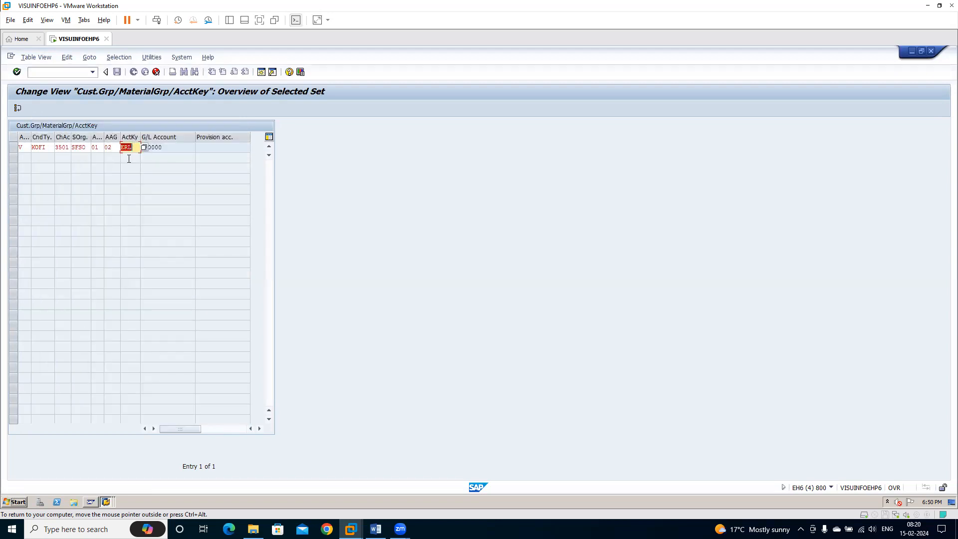
key(Return)
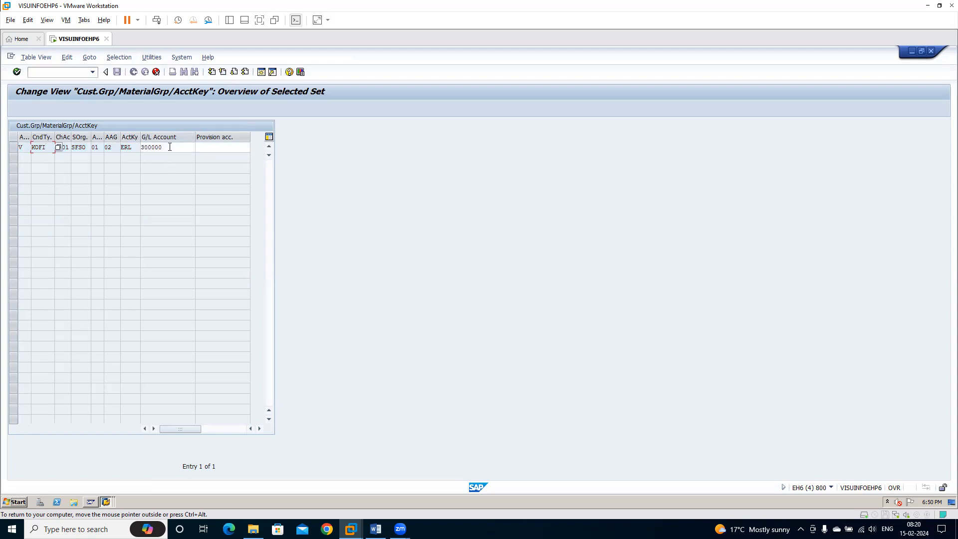
Try to assign G/L account 300001 to the copied entry for customer group 01 and material group 02.
click(170, 146)
key(BackSpace)
text(1)
key(Return)
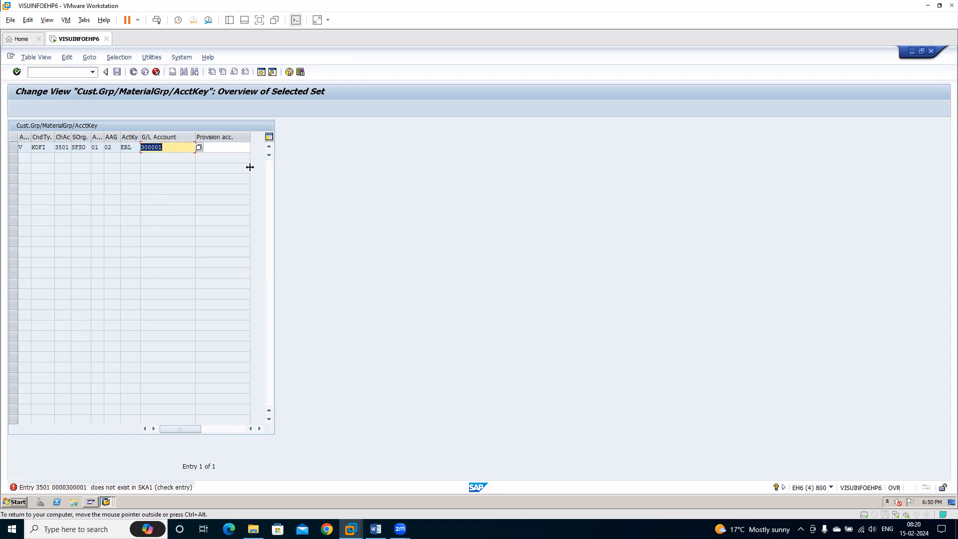
click(96, 148)
click(115, 146)
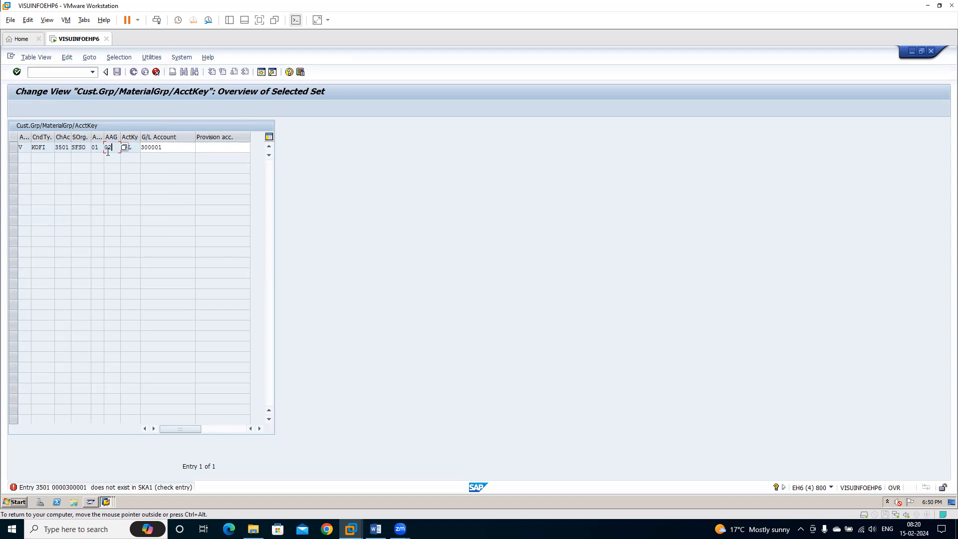
Try to assign G/L account 300055 to the copied entry, and cancel its maintenance without keeping the change.
click(169, 148)
key(BackSpace)
text(0)
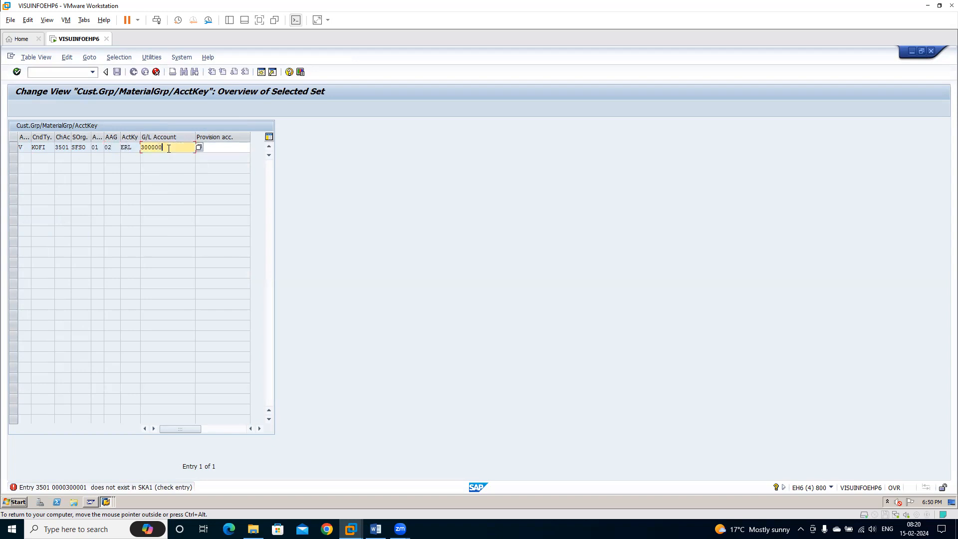
click(98, 148)
click(114, 147)
click(176, 146)
key(BackSpace)
key(BackSpace)
text(5)
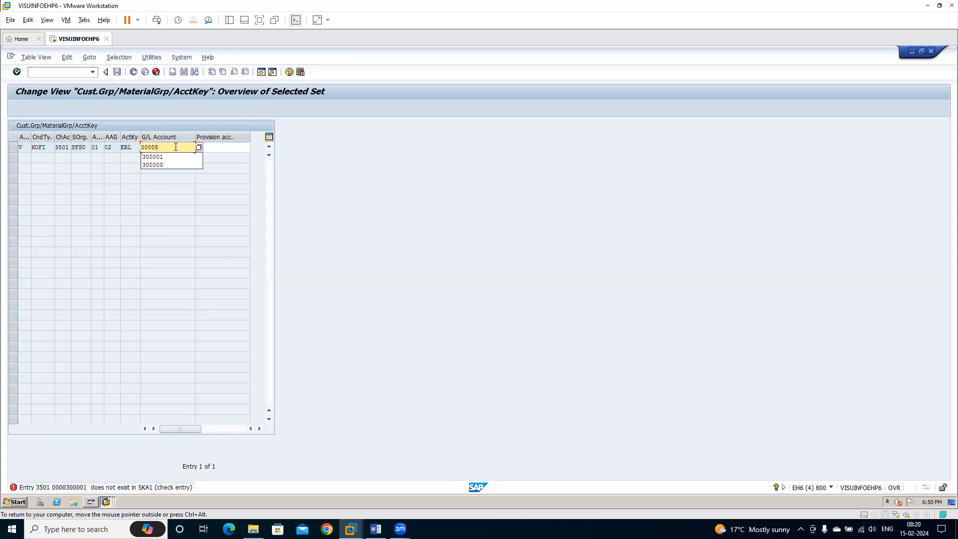
text(5)
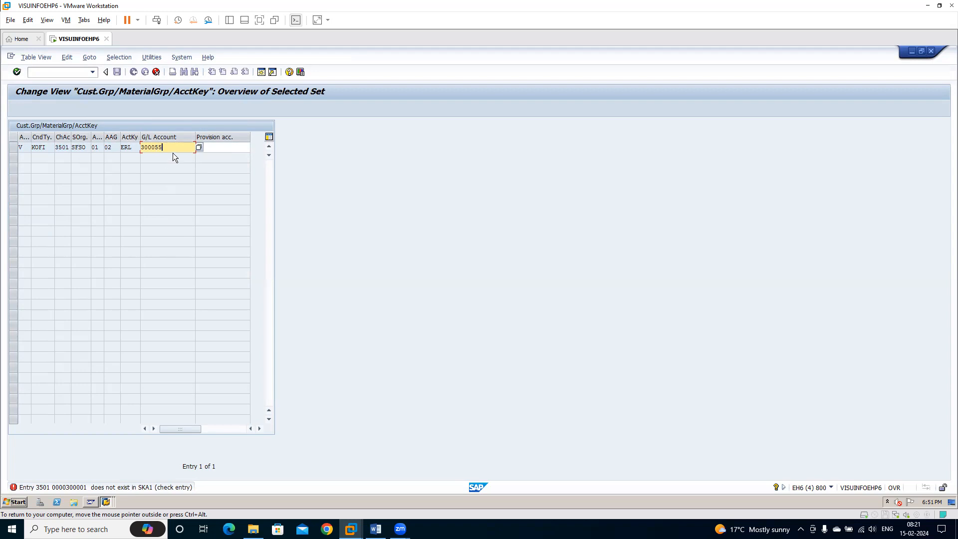
click(156, 73)
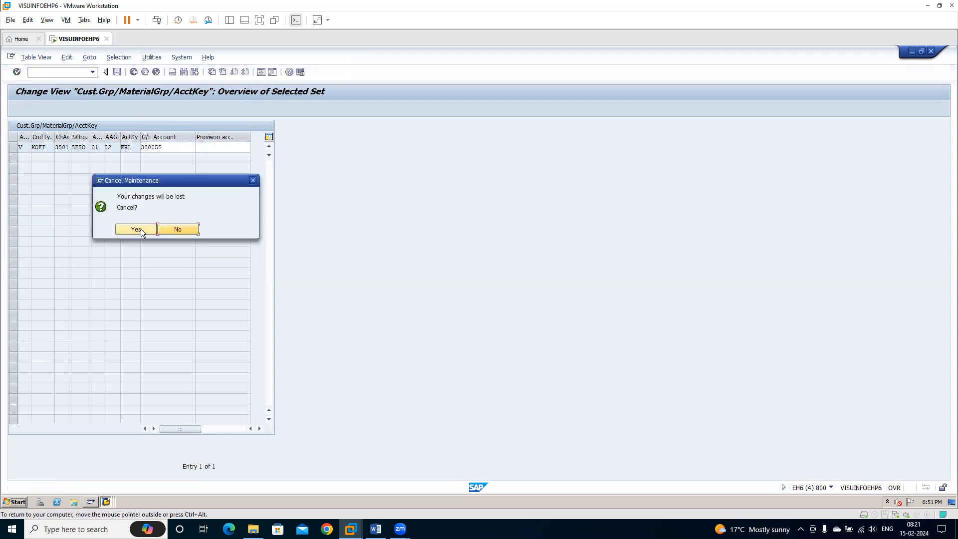
click(135, 229)
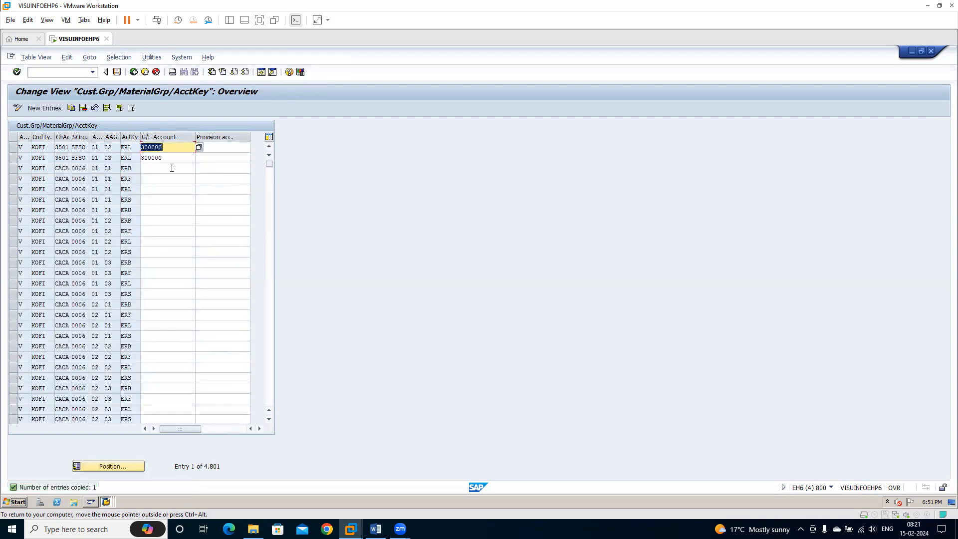
Look up the G/L accounts of company code 3501 for the entry with material group 03, and close the list without choosing.
click(171, 159)
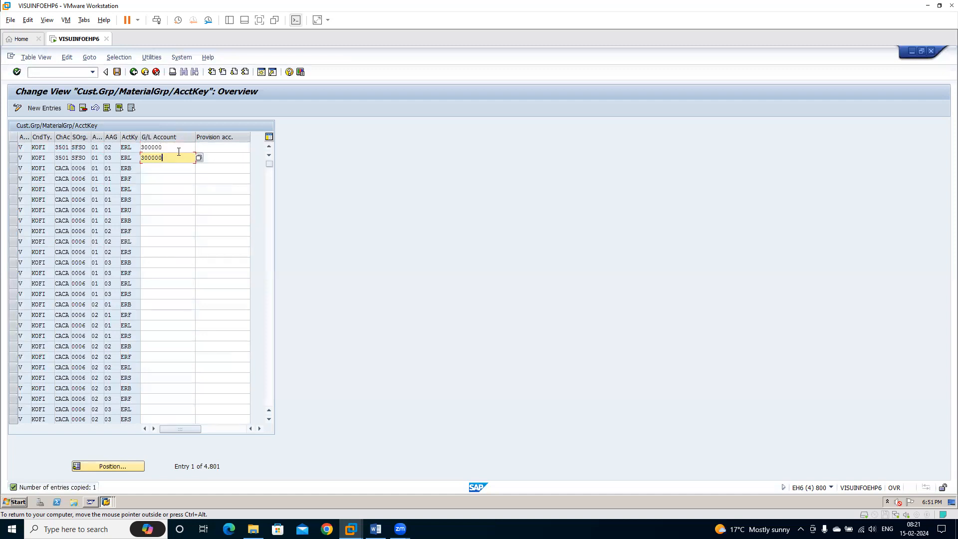
click(198, 158)
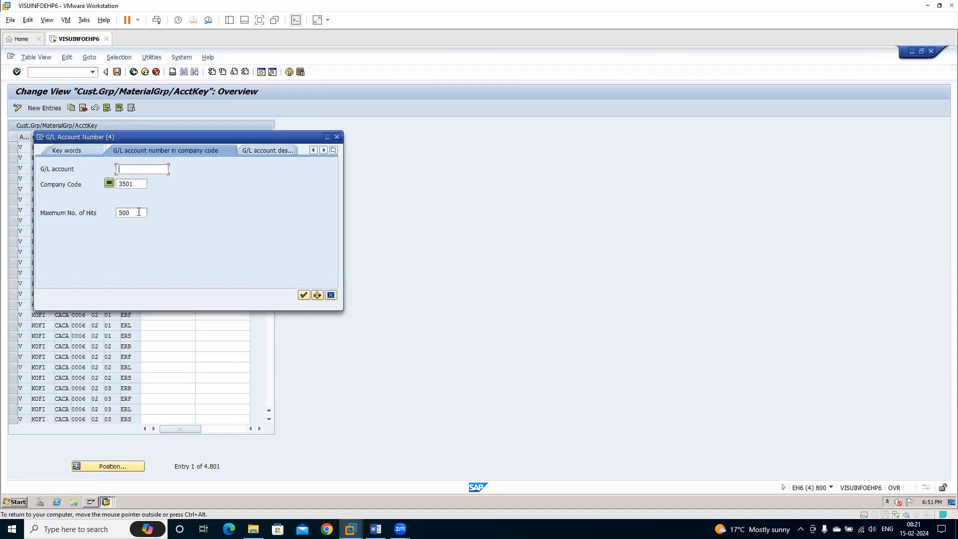
key(Return)
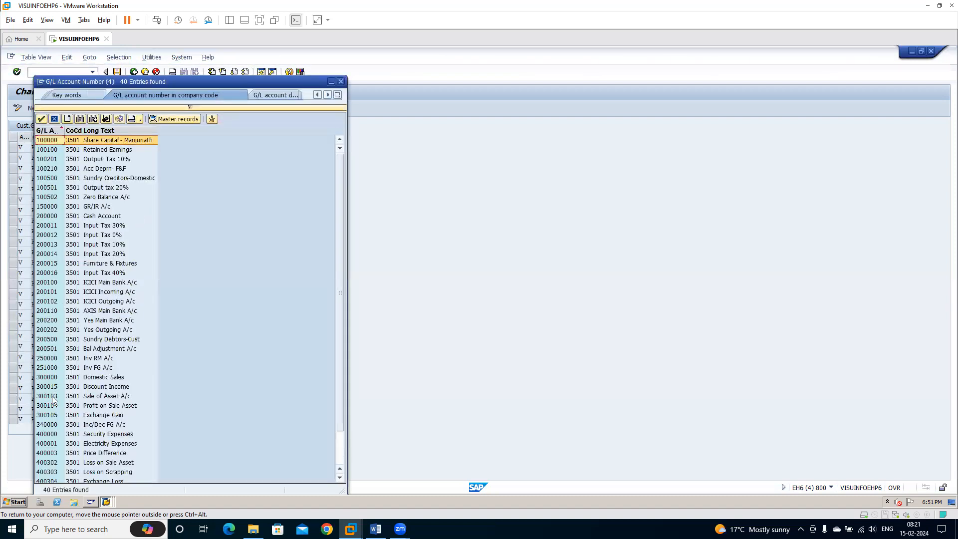
click(47, 379)
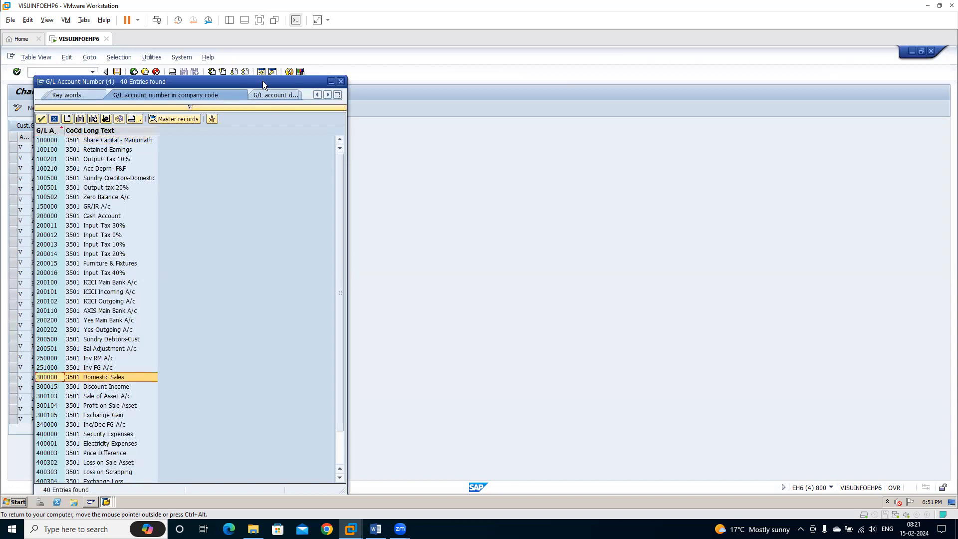
drag(263, 81, 523, 80)
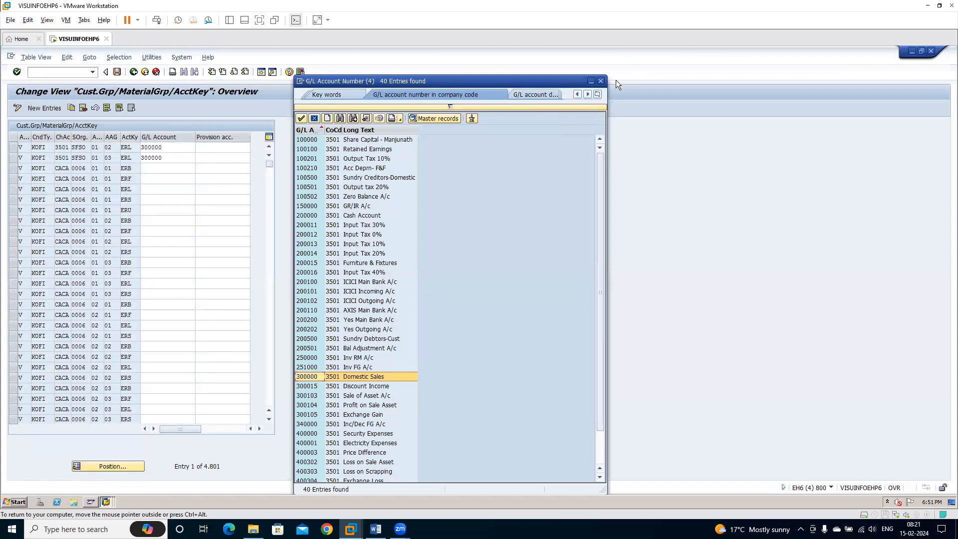
click(603, 81)
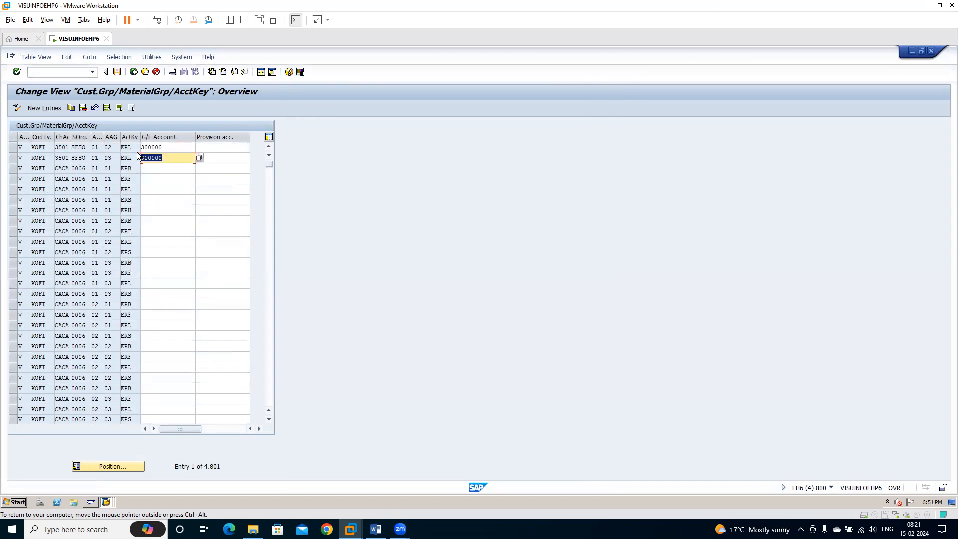
Check the available customer account assignment groups and compare the material groups and G/L accounts of the two SFSO entries.
click(99, 157)
click(108, 157)
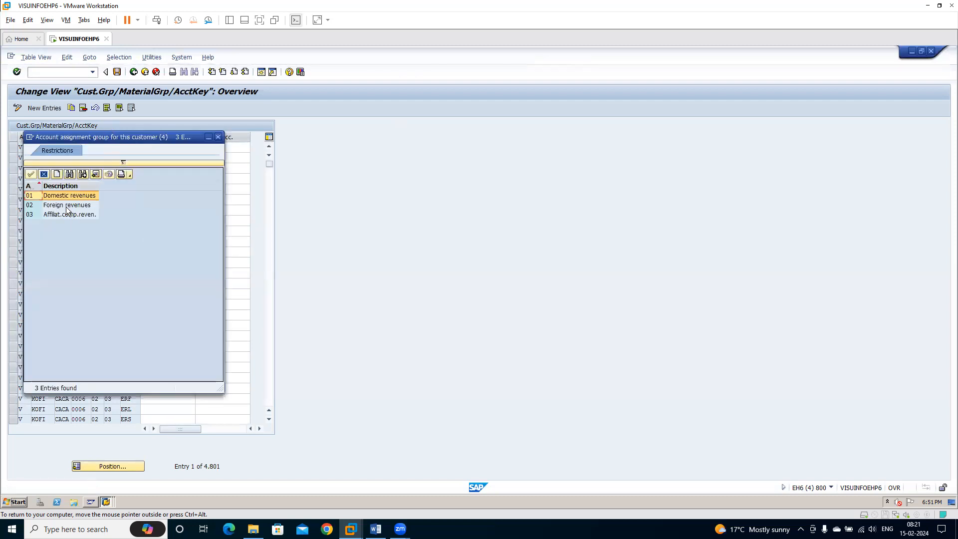
click(219, 136)
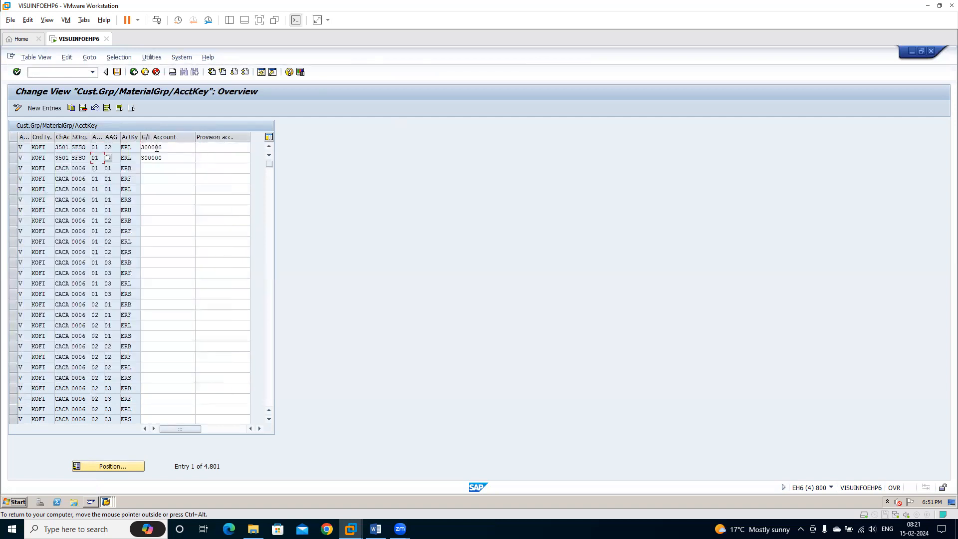
click(169, 158)
click(113, 157)
click(153, 157)
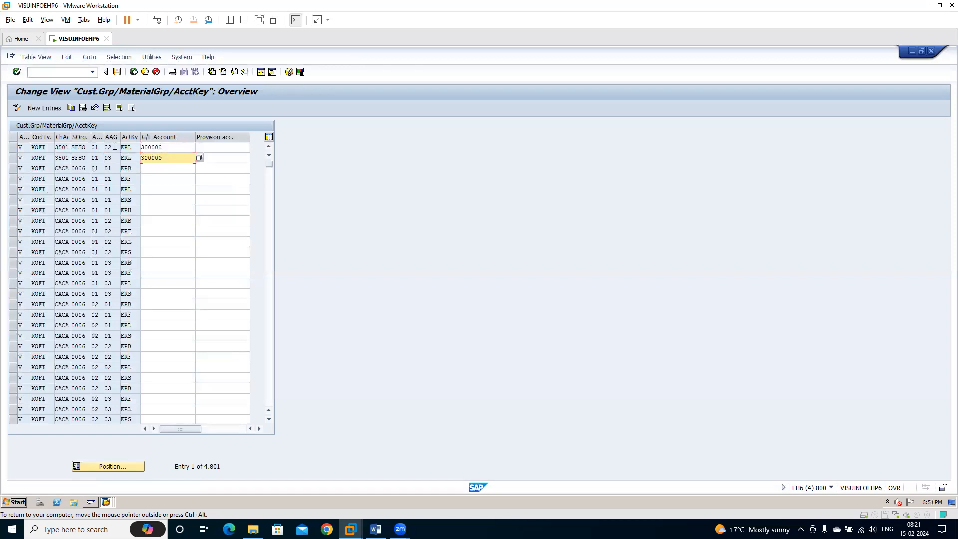
click(114, 147)
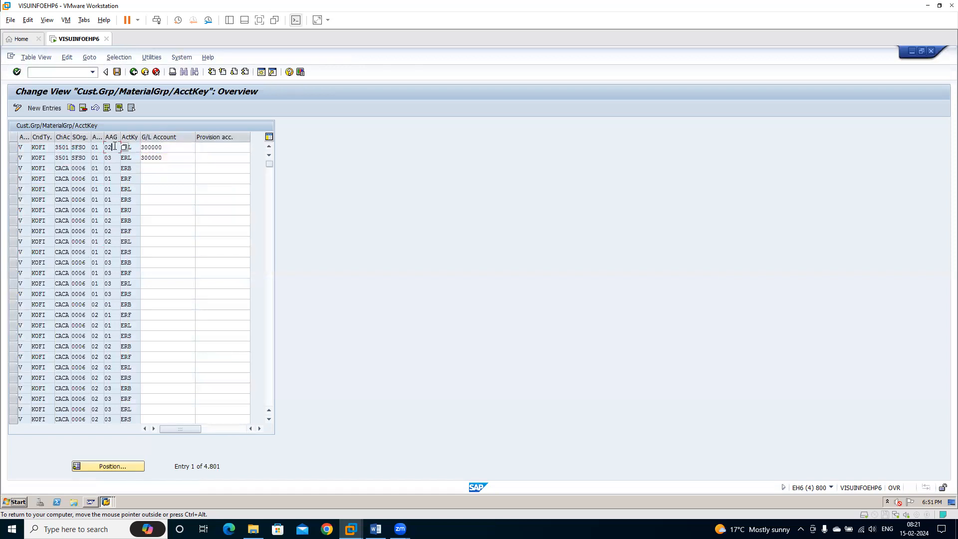
click(174, 147)
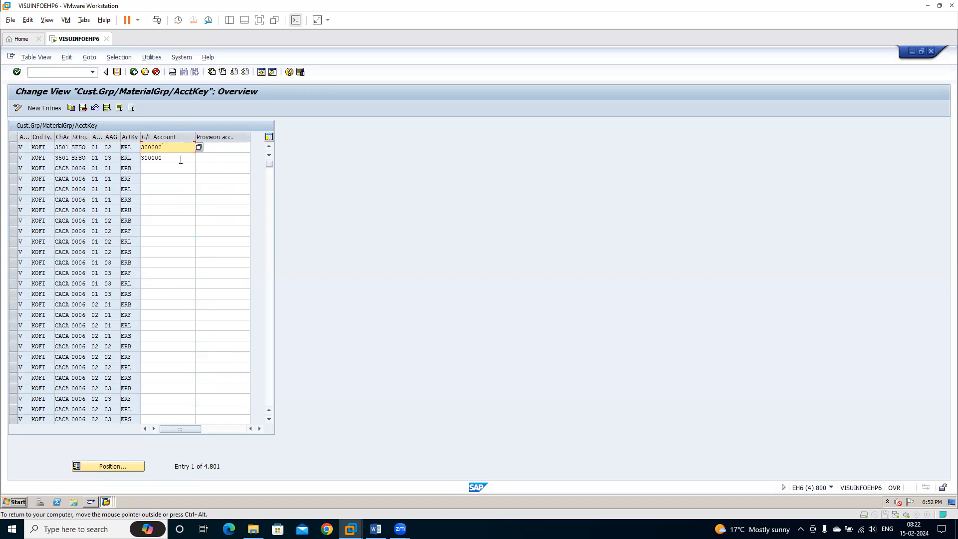
Review the first SFSO entry's condition type, chart of accounts, sales organization and possible customer account assignment groups.
click(39, 148)
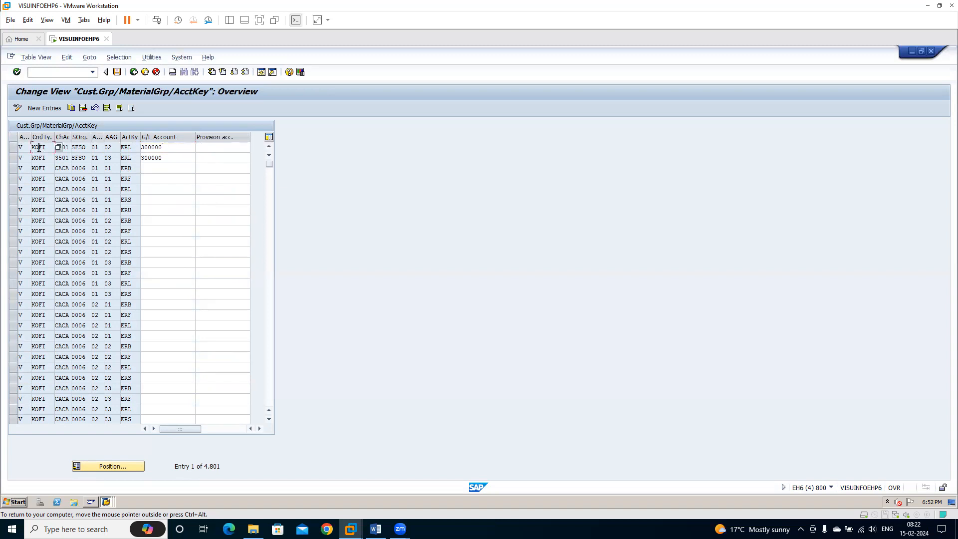
click(66, 147)
click(85, 147)
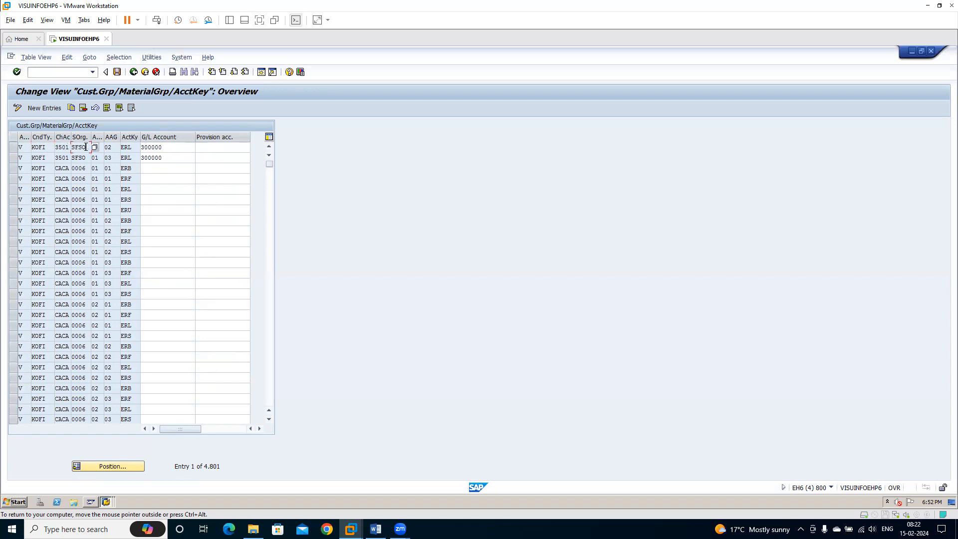
click(109, 144)
click(93, 147)
click(109, 147)
key(F4)
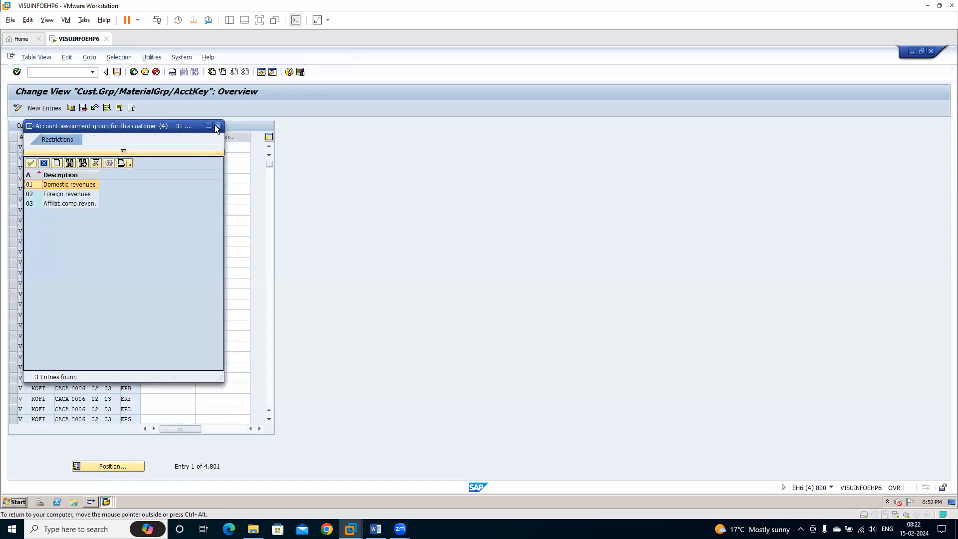
click(217, 127)
Widen the account assignment group columns to review the first entry's keys and G/L account, and exit the table without saving.
drag(103, 134, 174, 140)
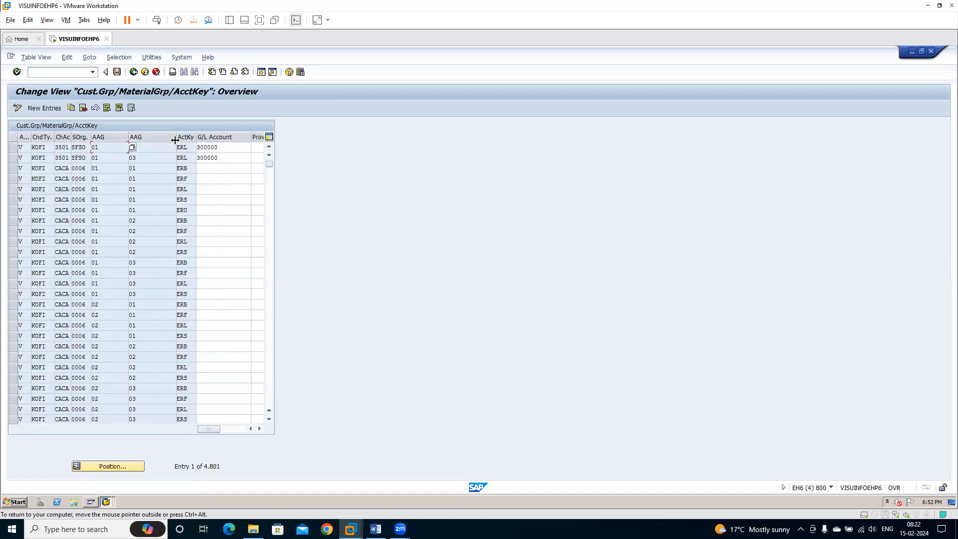
click(157, 147)
click(191, 148)
click(188, 200)
click(228, 147)
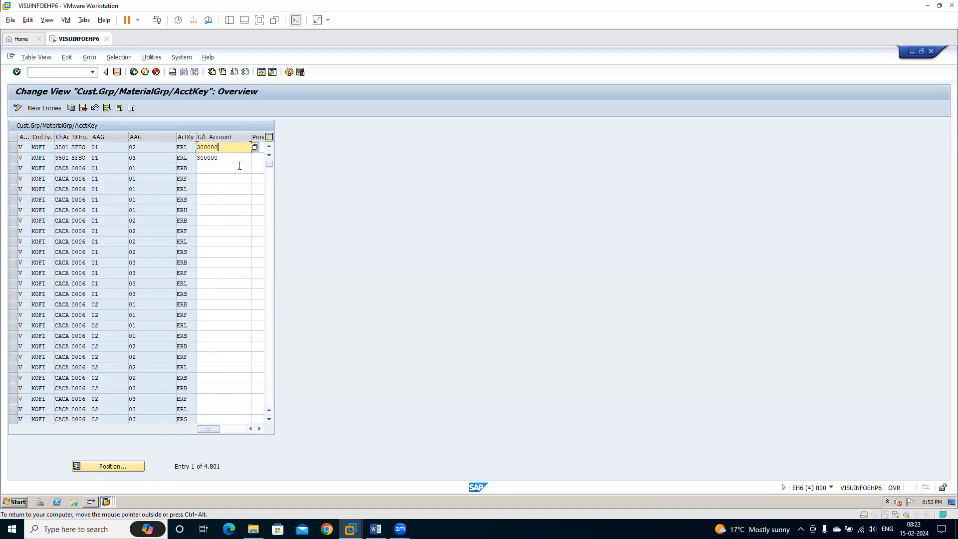
click(156, 73)
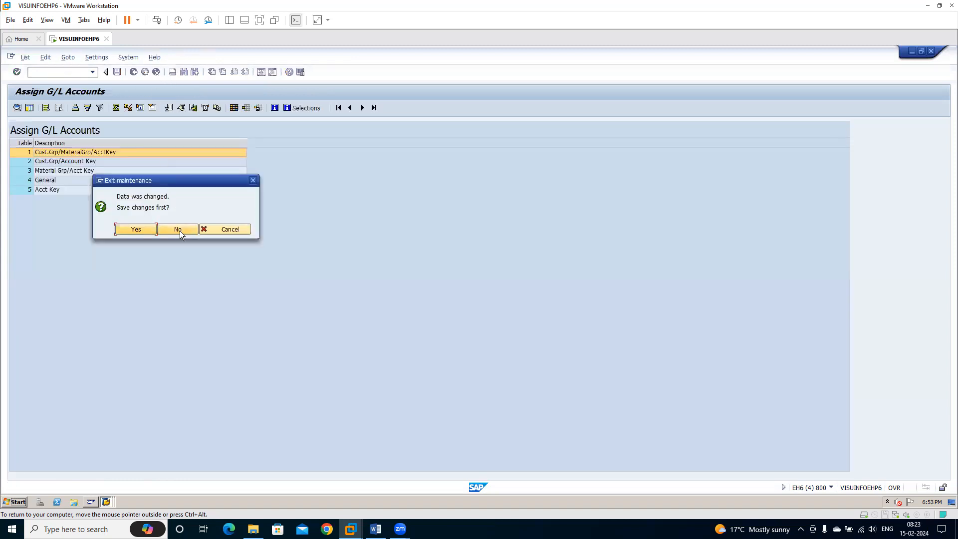
click(178, 228)
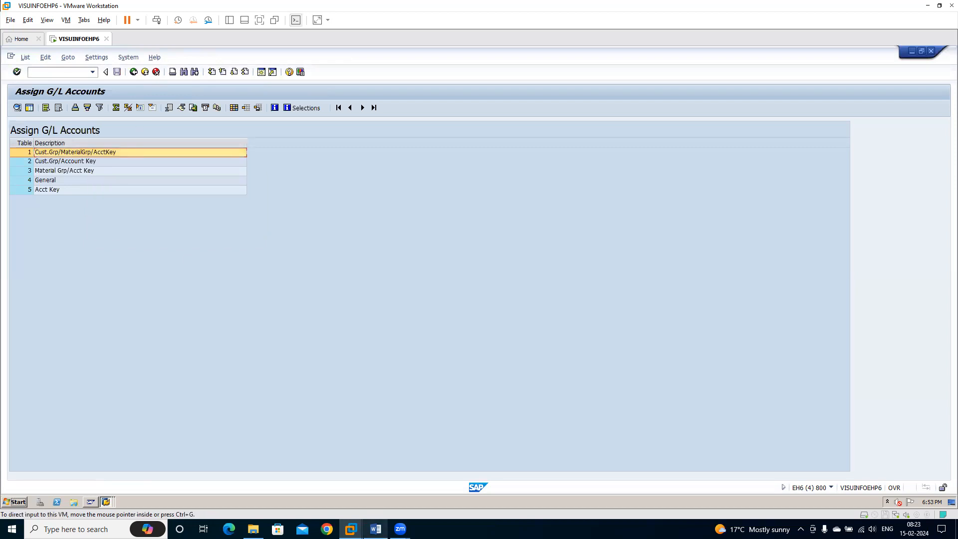
Switch to the Word notes and append "- VKOA" after 300000 on the Sales – Credit line of the billing entry.
click(375, 529)
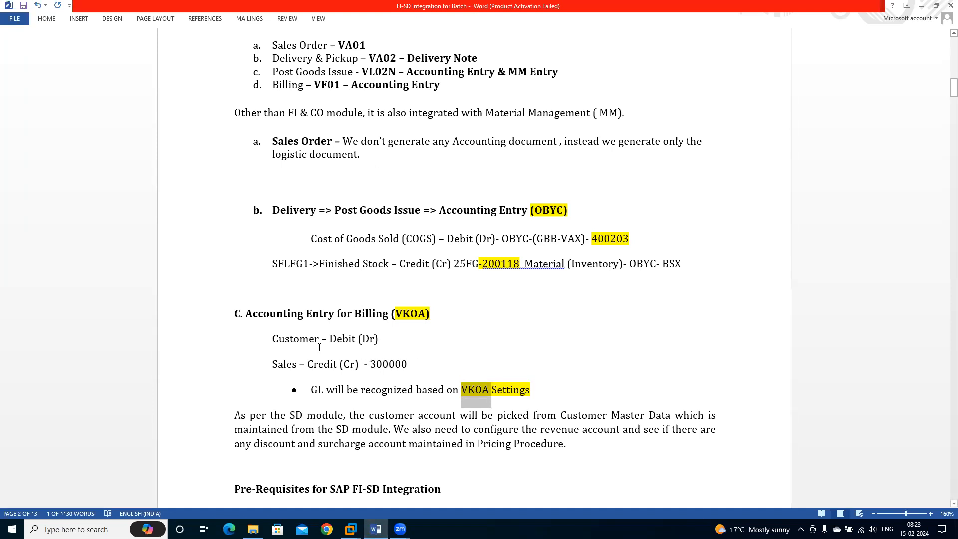
click(398, 337)
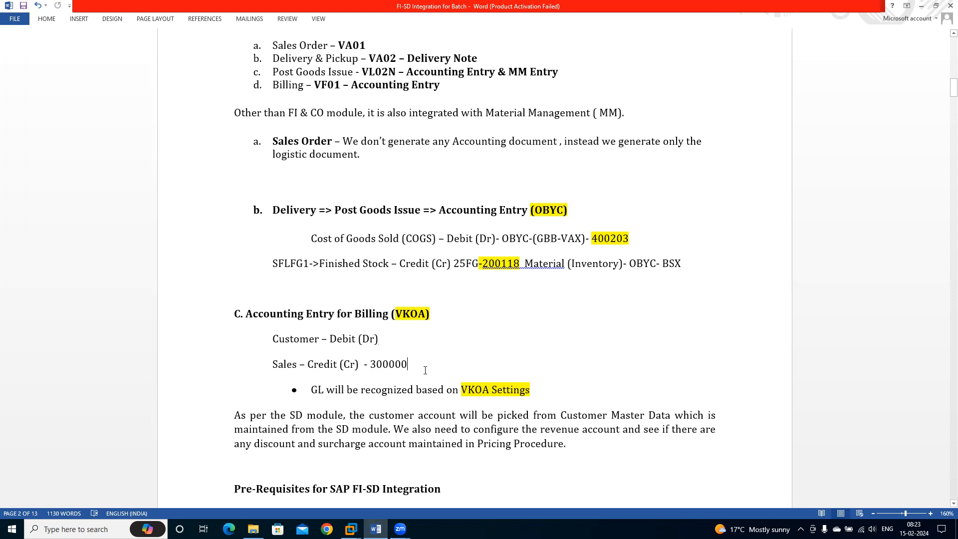
text(- VKOA)
Switch back to the VMware SAP system and close the SAP Easy Access and Change Material SFLFG1 sessions.
mouse_move(350, 529)
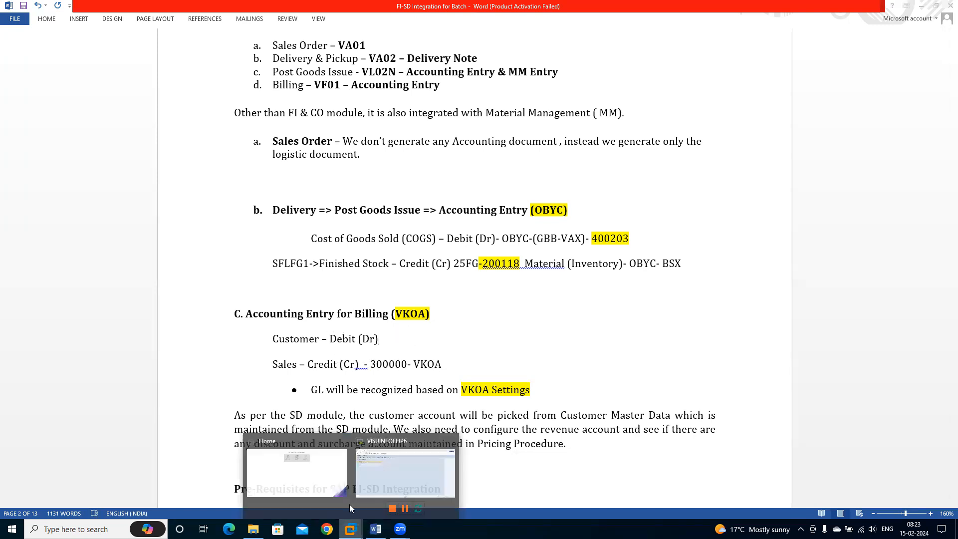
click(377, 454)
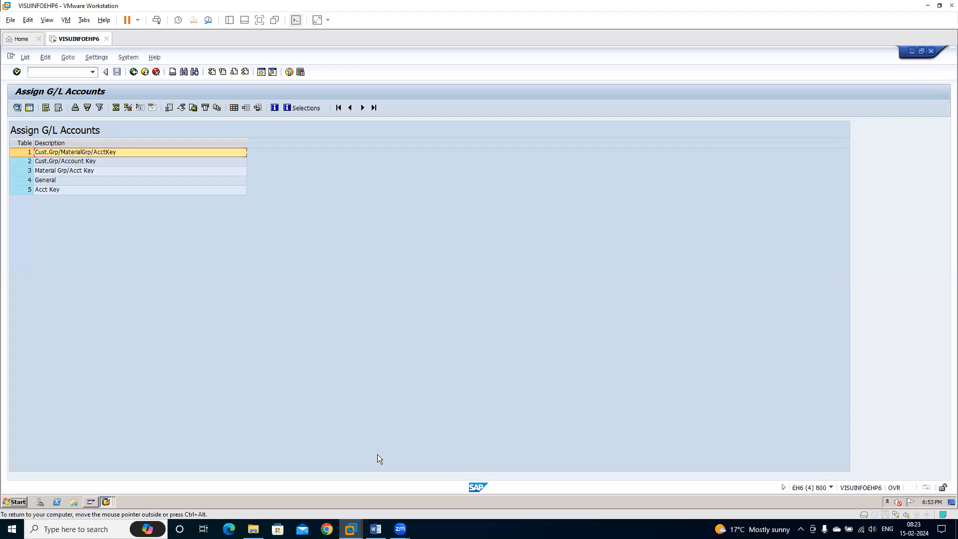
click(113, 503)
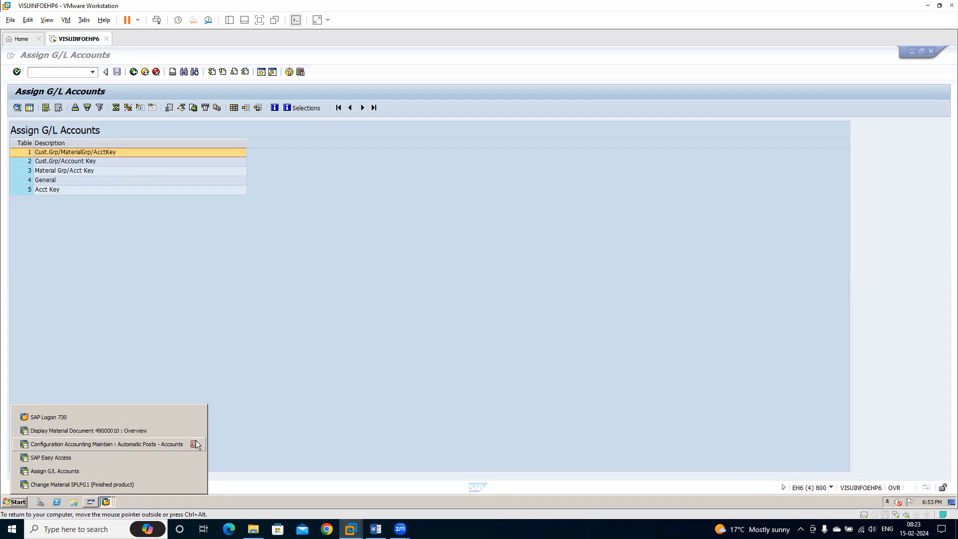
click(193, 457)
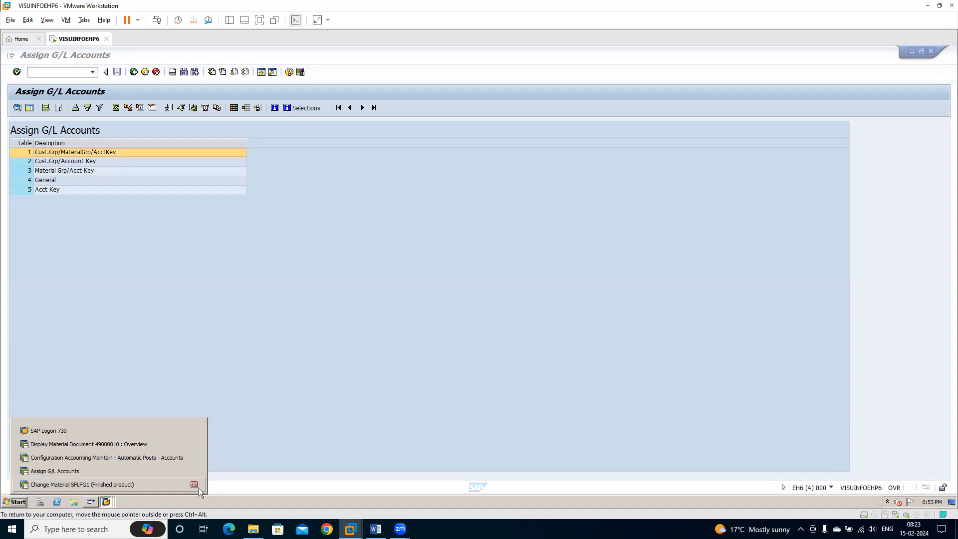
click(194, 482)
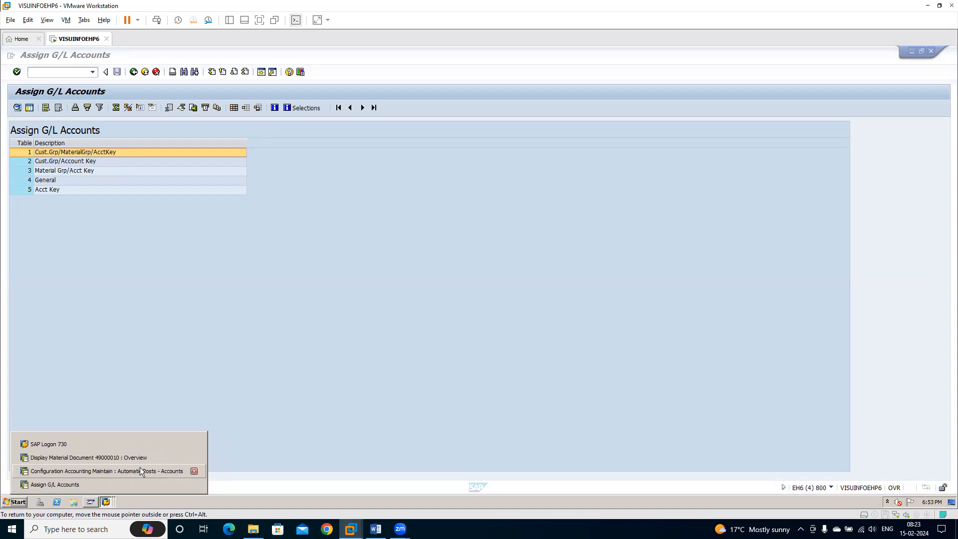
Return from the material document session to the document flow and display the topmost standard order.
click(106, 456)
click(131, 72)
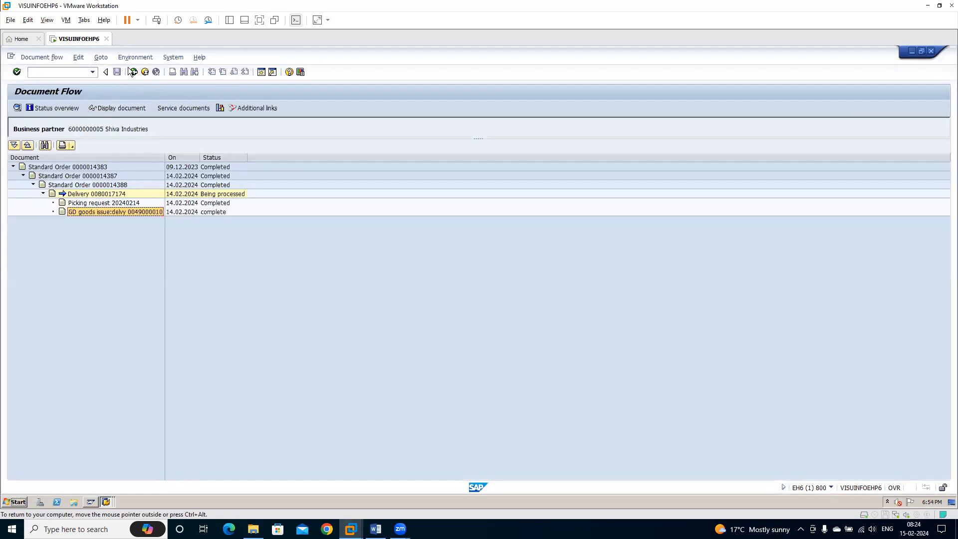
click(75, 169)
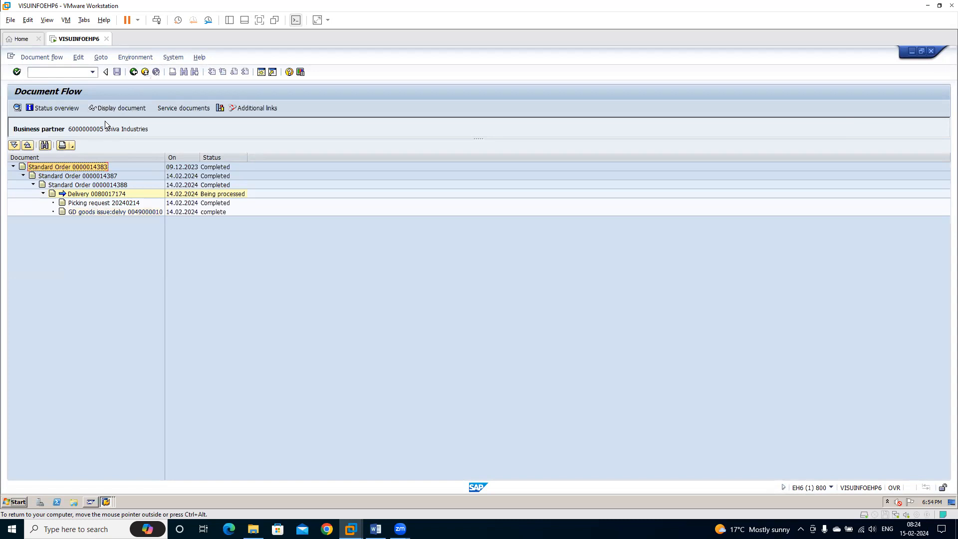
click(119, 108)
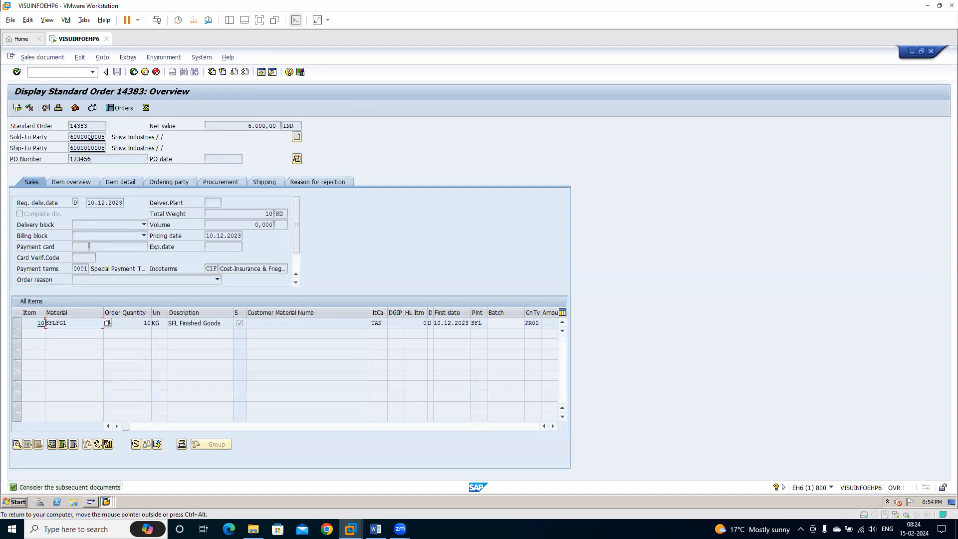
Open the sales order's header data from the sold-to party and show its accounting details with the account assignment group.
double_click(91, 136)
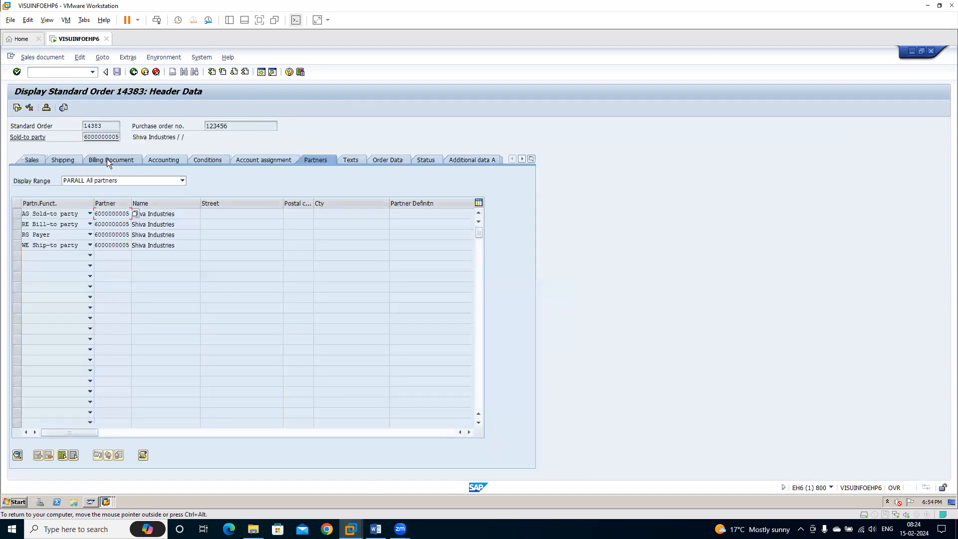
click(107, 158)
click(166, 160)
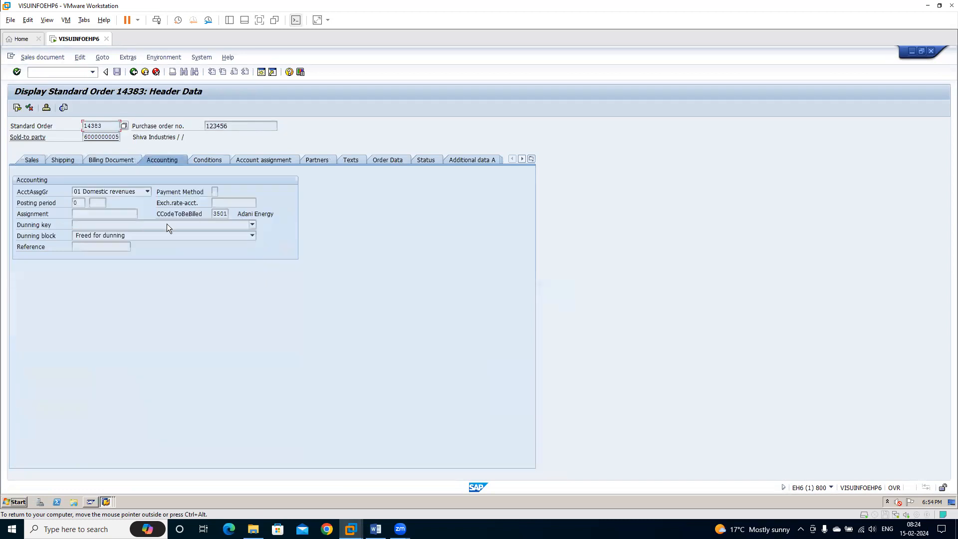
Review the customer account assignment group options in the order's header accounting data and return to the order overview.
click(111, 191)
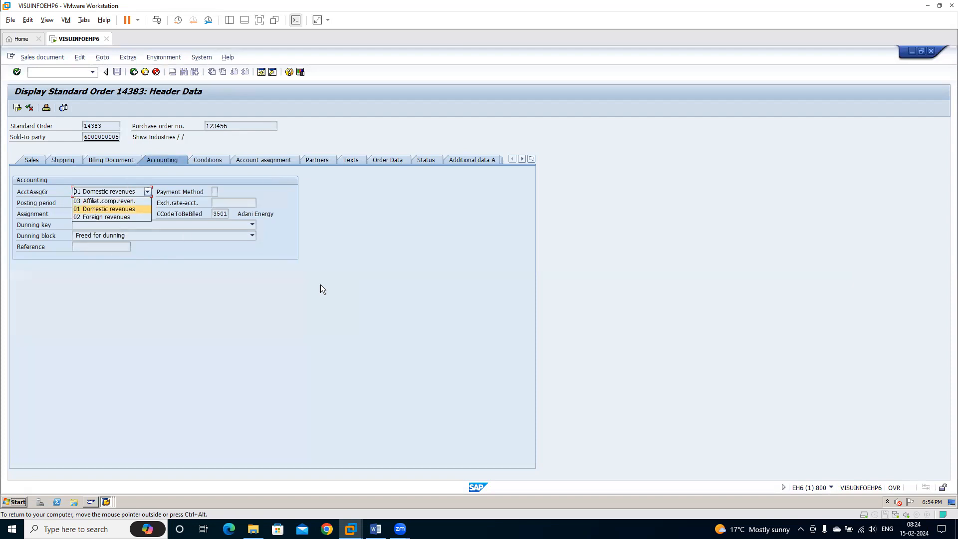
click(322, 351)
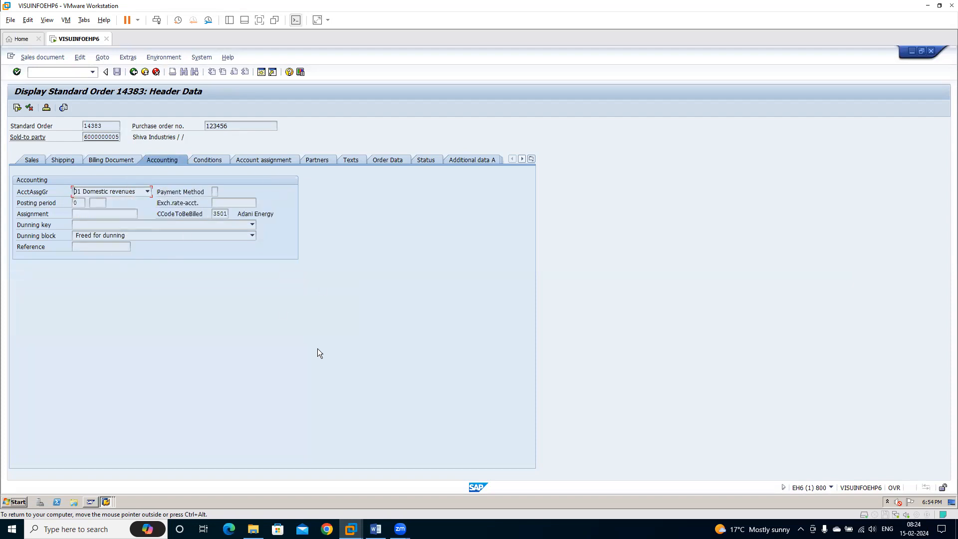
click(134, 73)
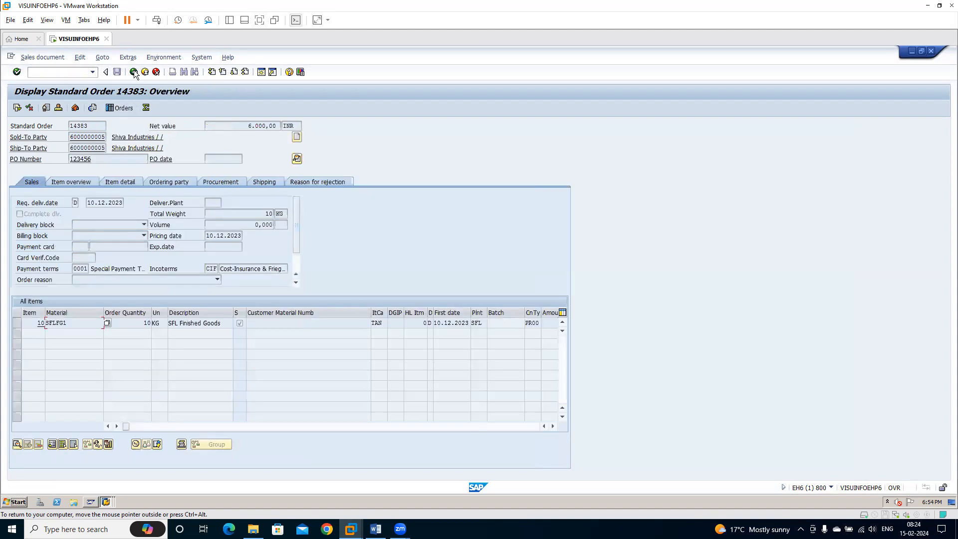
Check the account assignment group options in item SFLFG1's billing document data and return to the order overview.
double_click(54, 325)
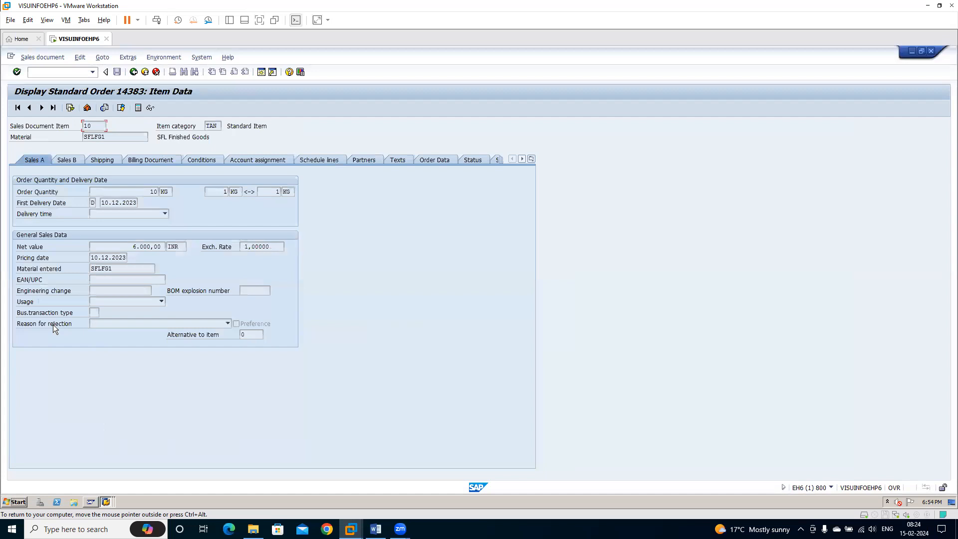
click(239, 163)
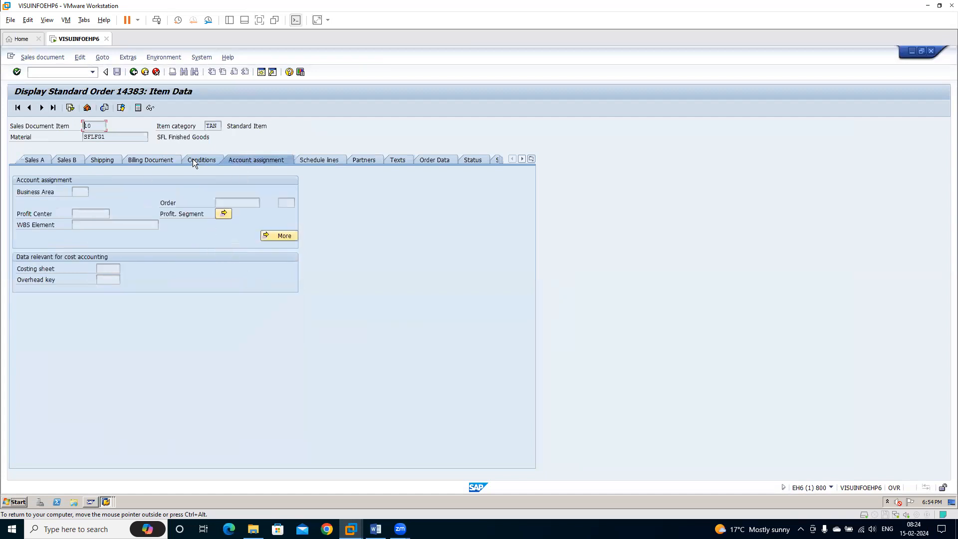
click(157, 159)
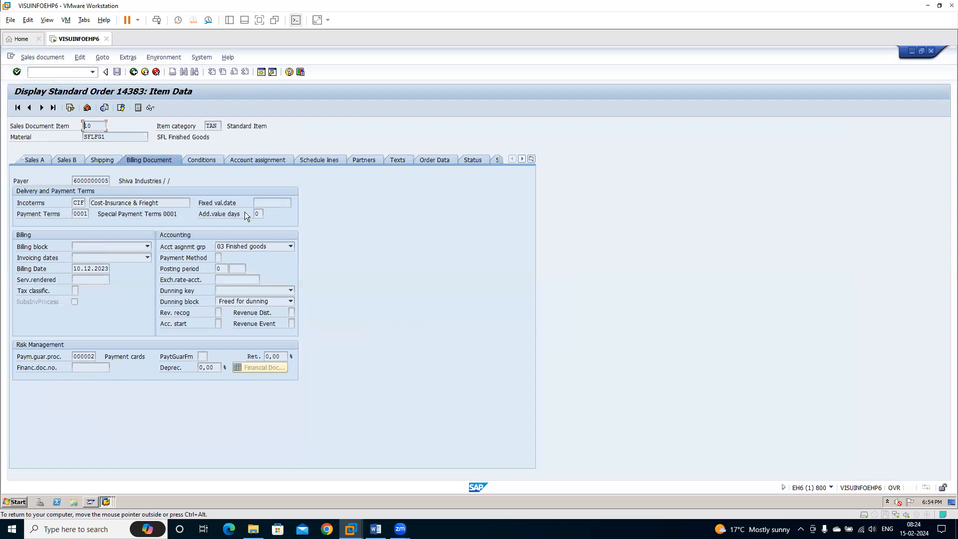
click(263, 248)
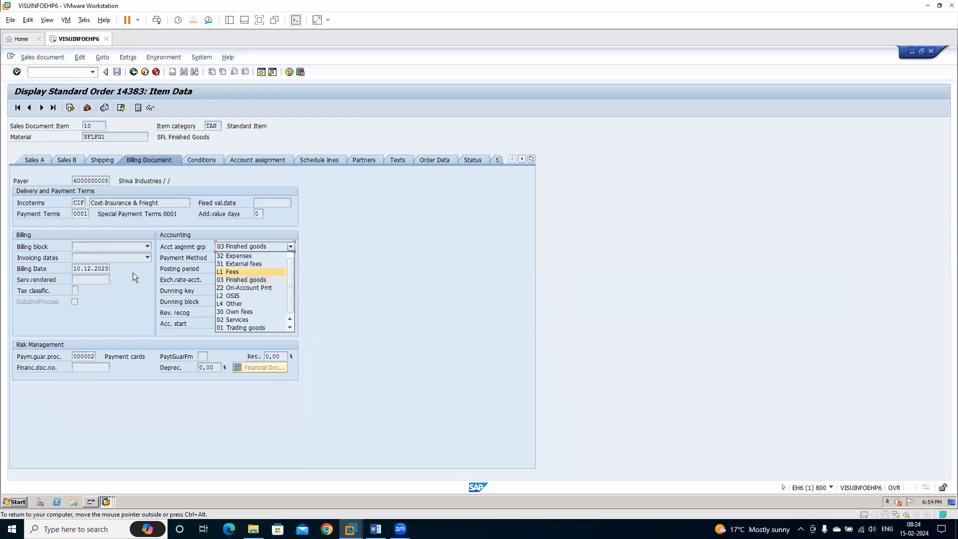
click(133, 73)
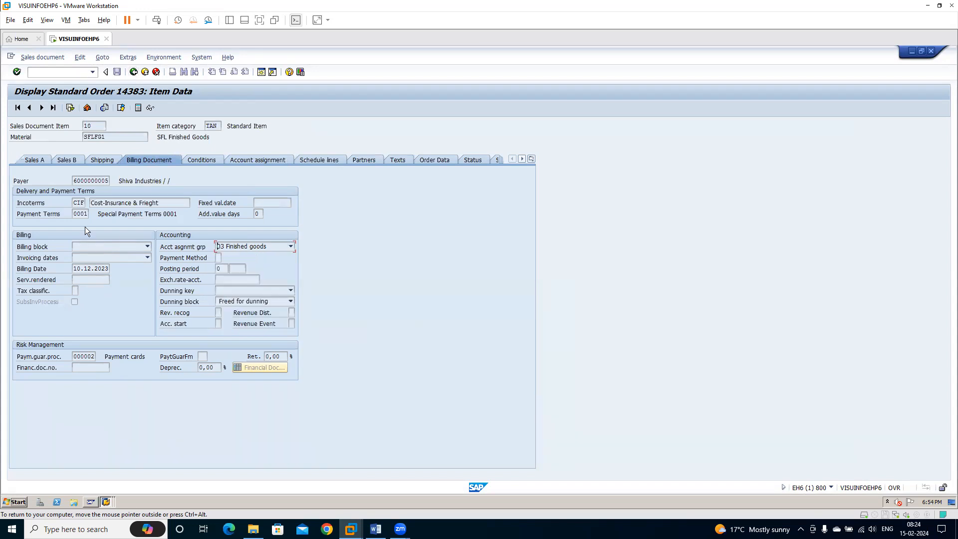
click(133, 72)
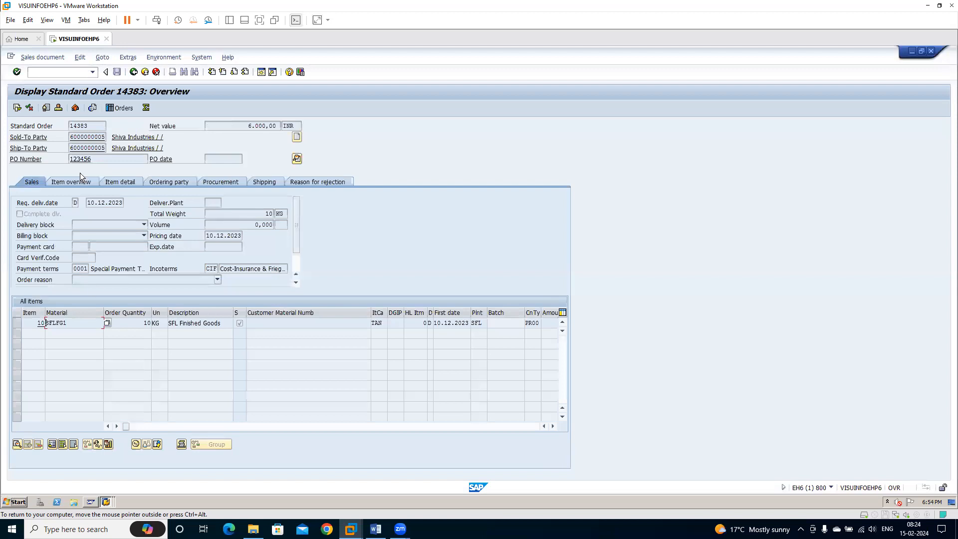
Review the document flows of the order item and the outbound delivery, and go back to SAP Easy Access.
click(17, 107)
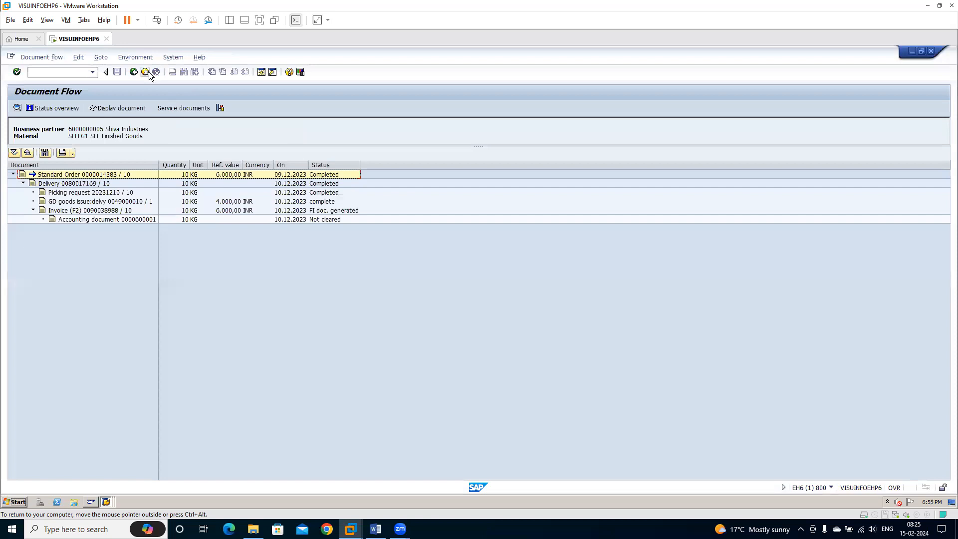
click(144, 73)
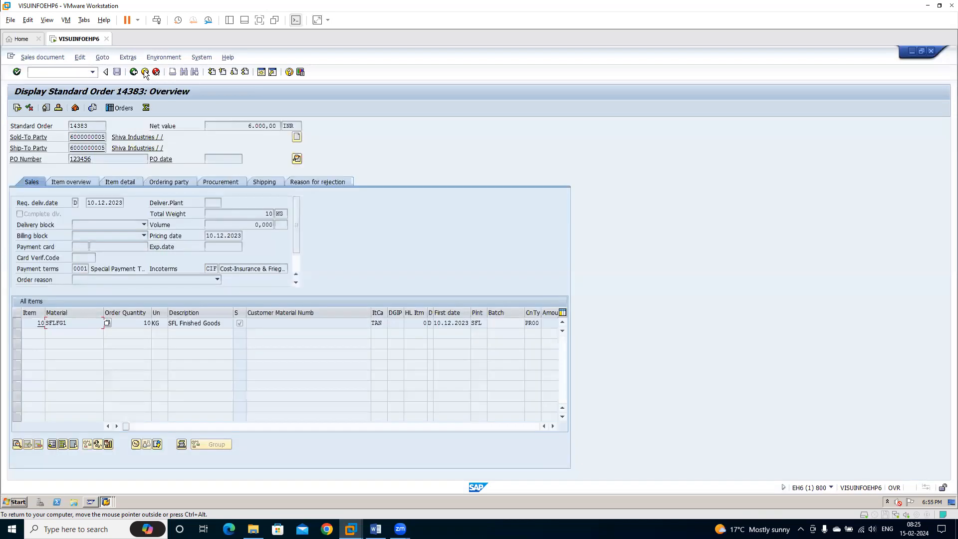
click(92, 107)
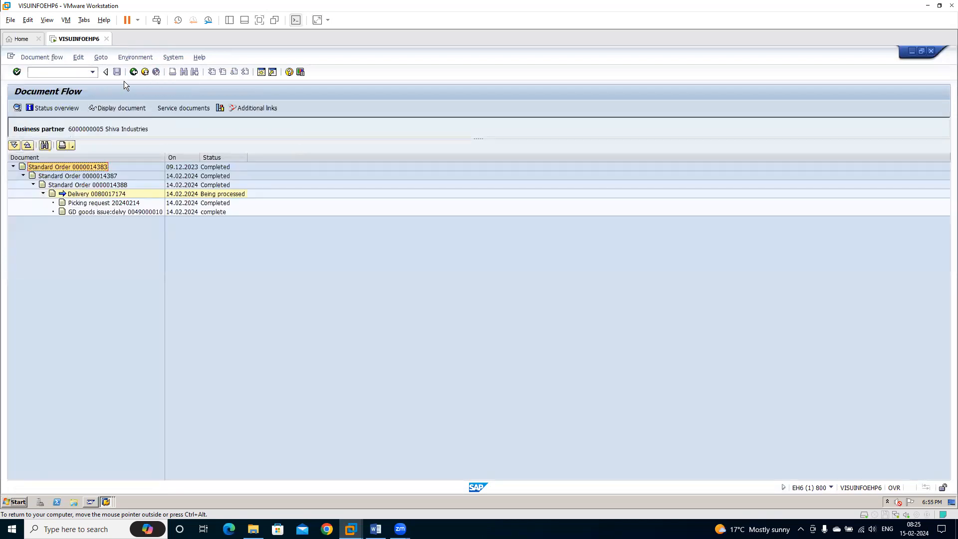
click(134, 73)
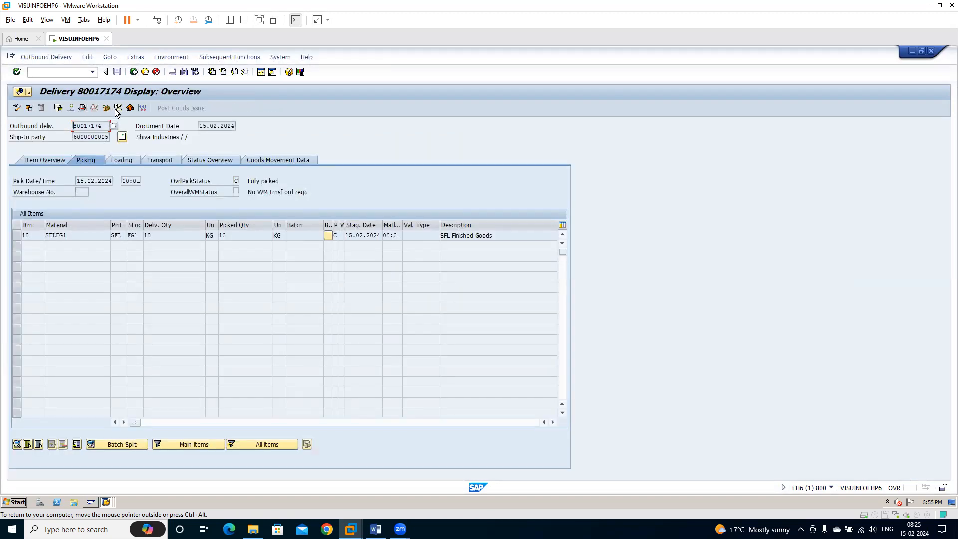
click(58, 108)
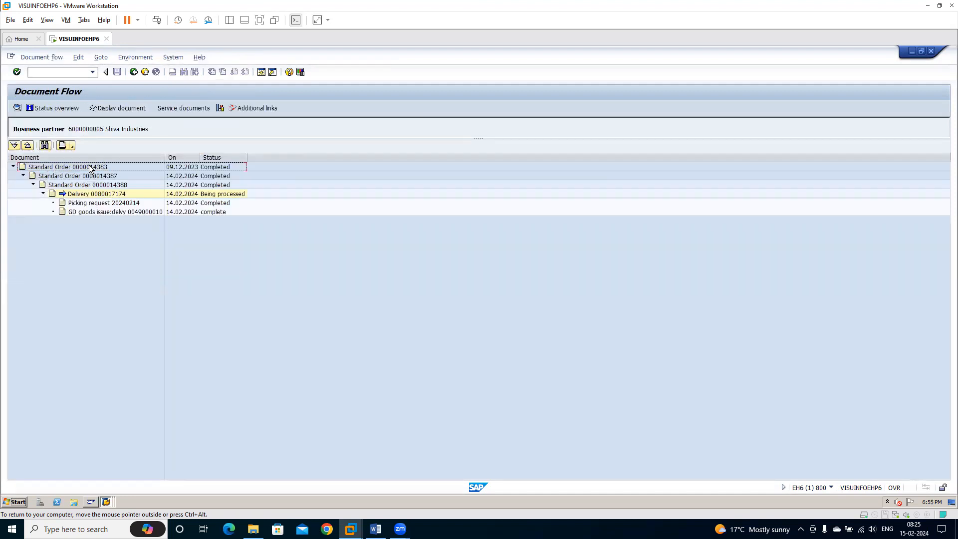
click(132, 73)
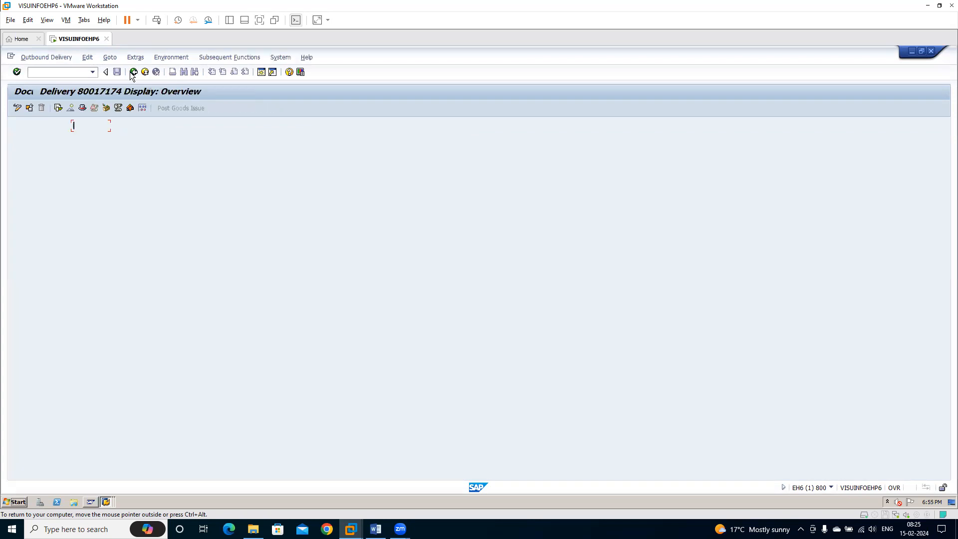
click(133, 73)
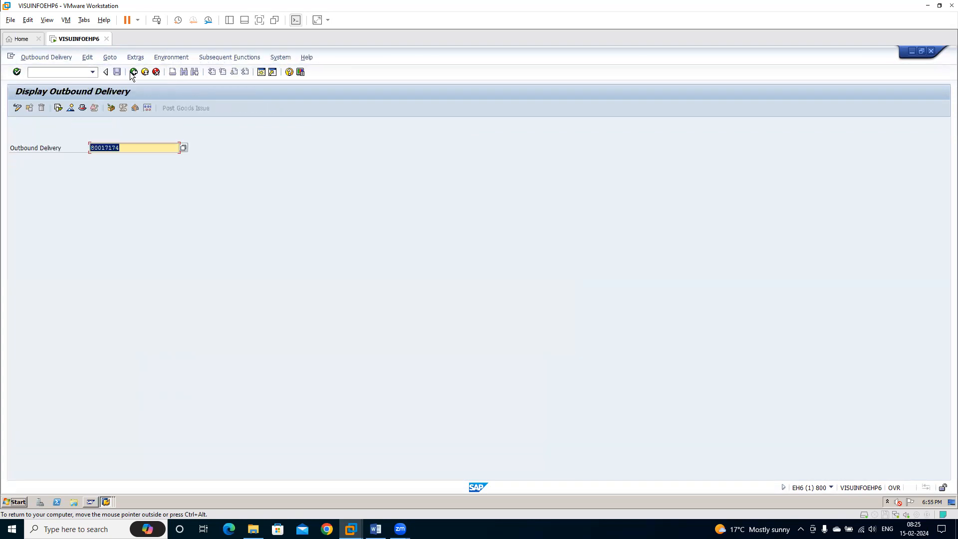
click(133, 73)
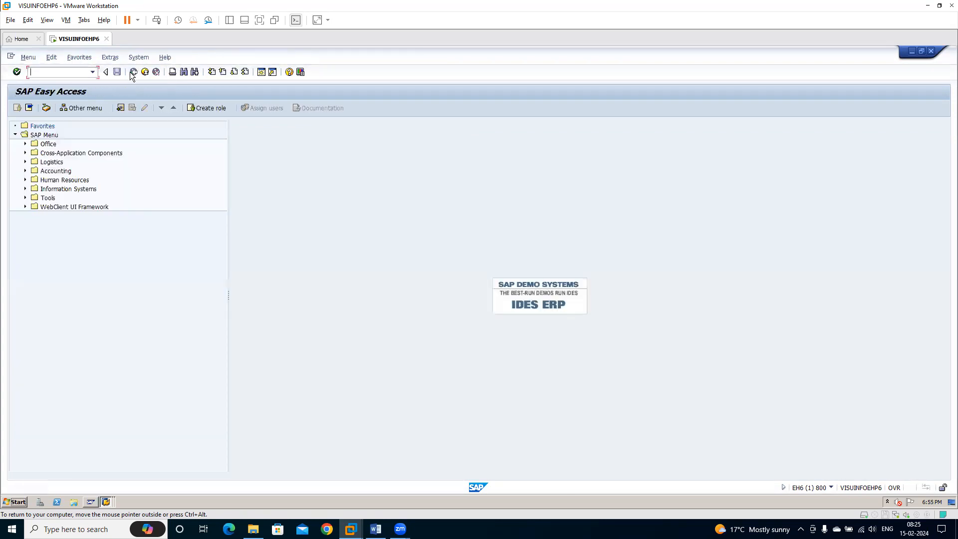
Close the open Assign G/L Accounts session.
click(109, 502)
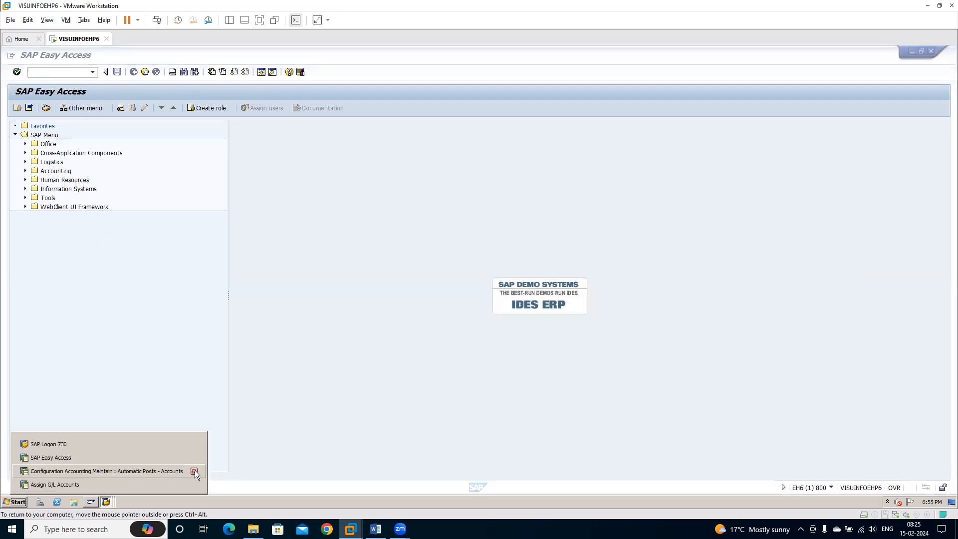
click(194, 486)
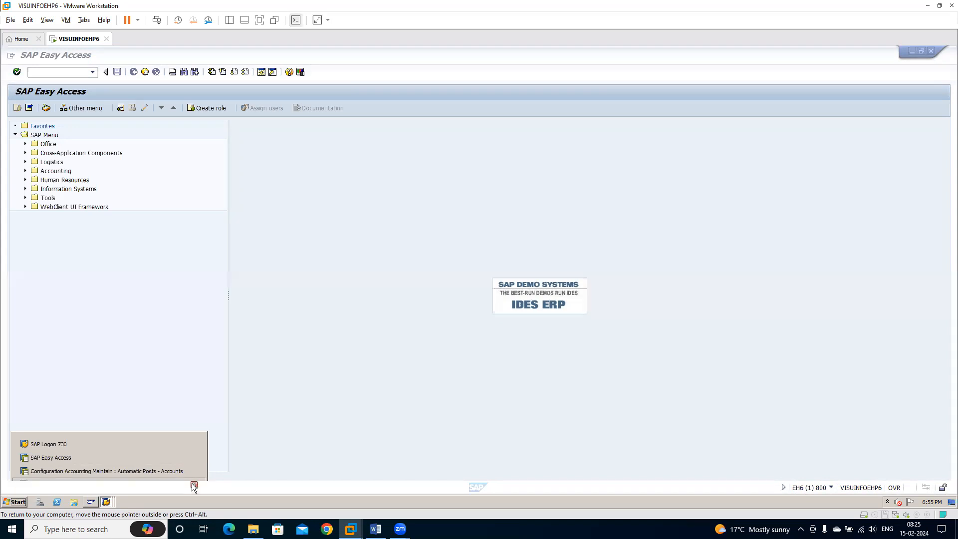
click(103, 472)
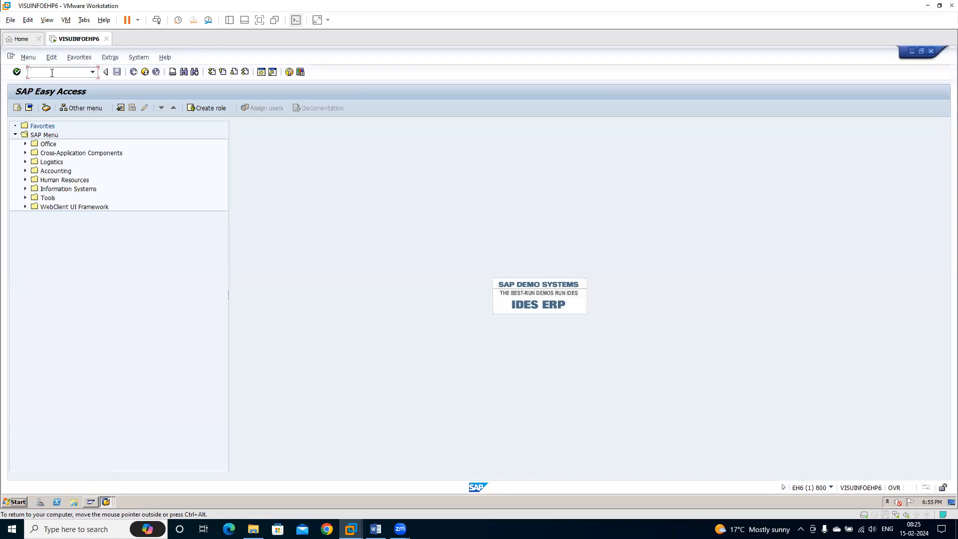
Run transaction VA02, search for existing sales orders, and open the last order in the list for change.
text(Va02)
key(Return)
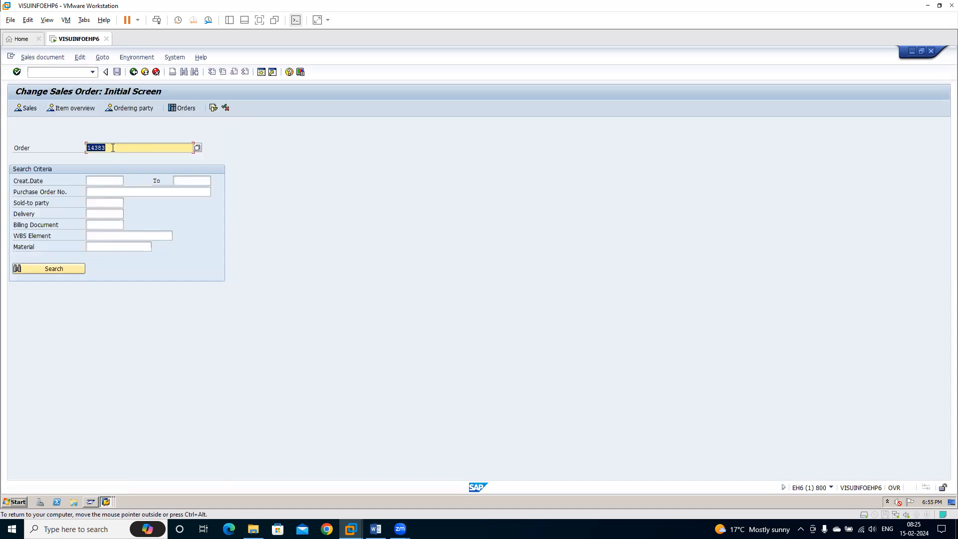
key(BackSpace)
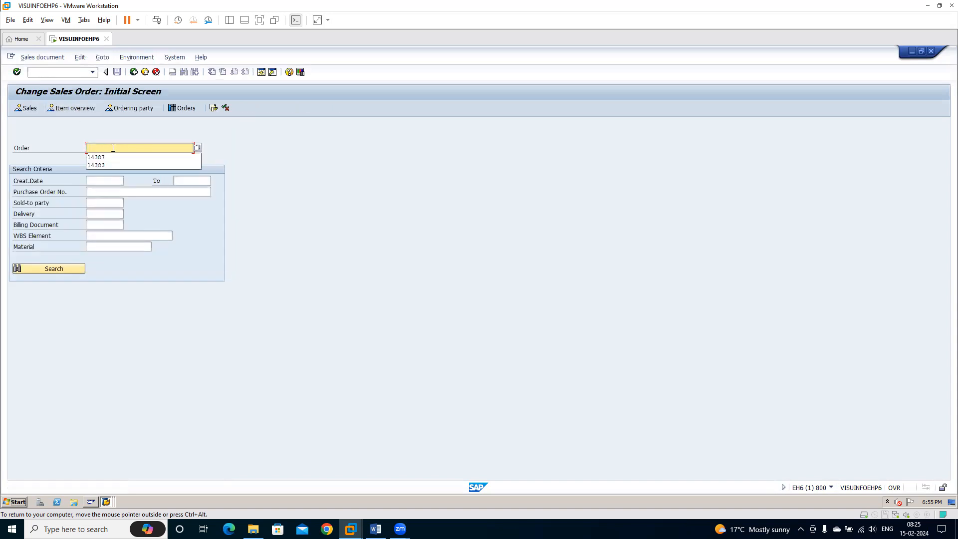
click(198, 147)
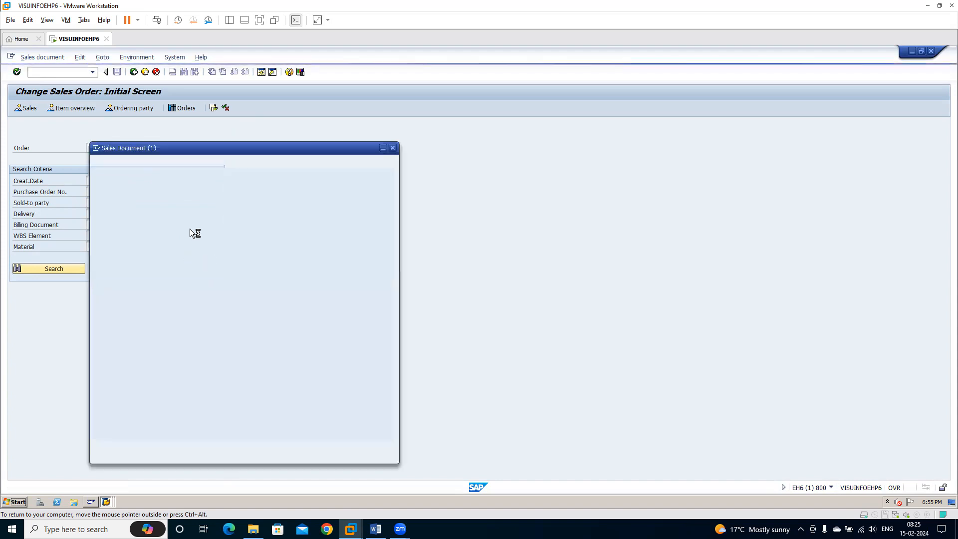
key(Return)
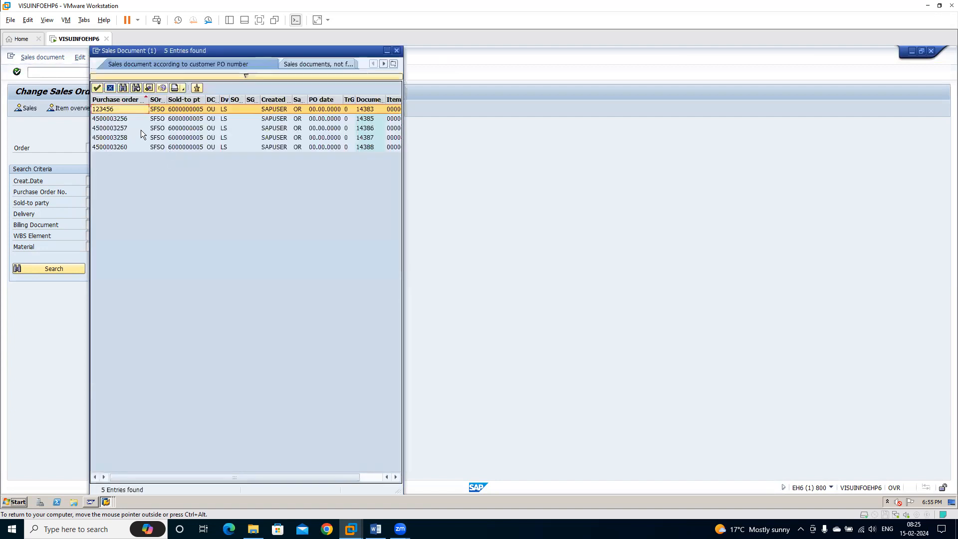
double_click(368, 146)
key(Return)
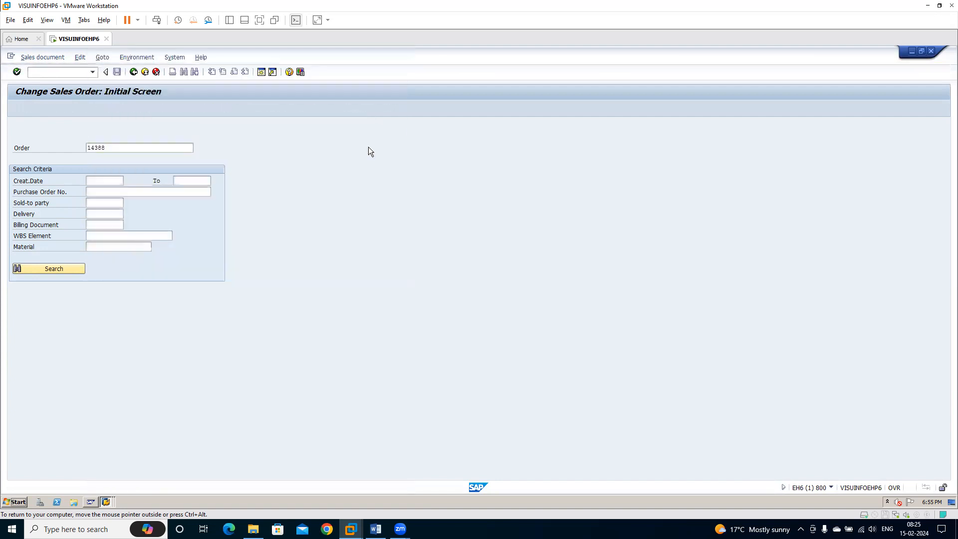
click(239, 325)
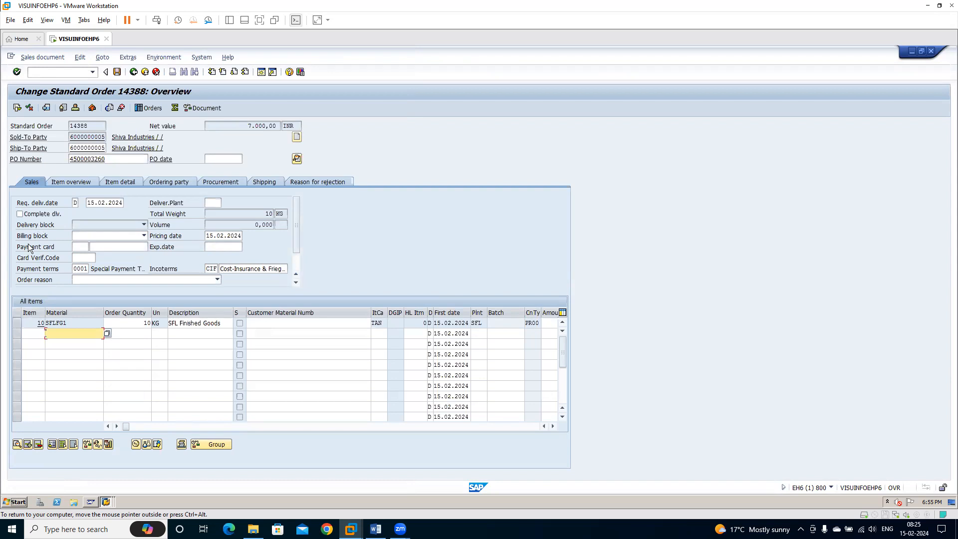
Display the document flow of item 10 and check its delivery, picking request and goods issue entries.
click(17, 321)
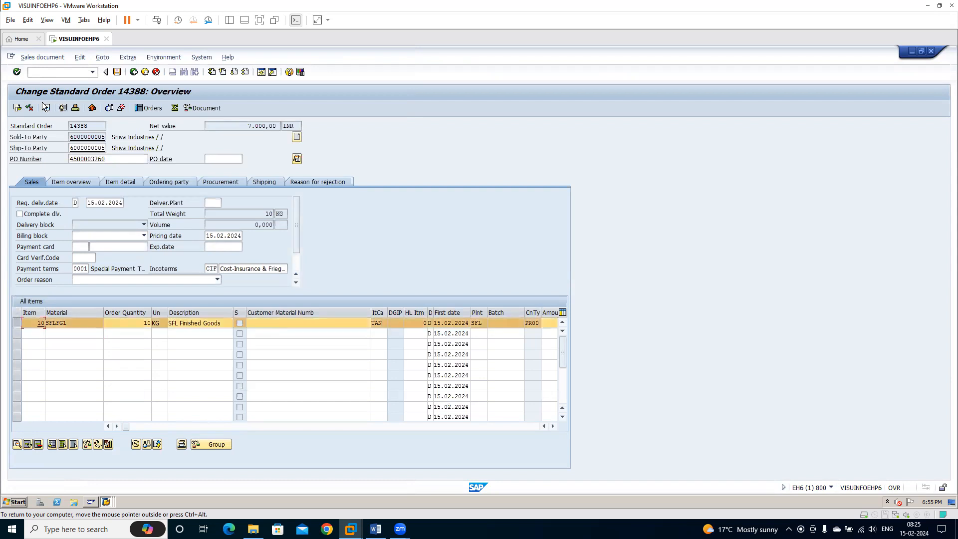
click(18, 108)
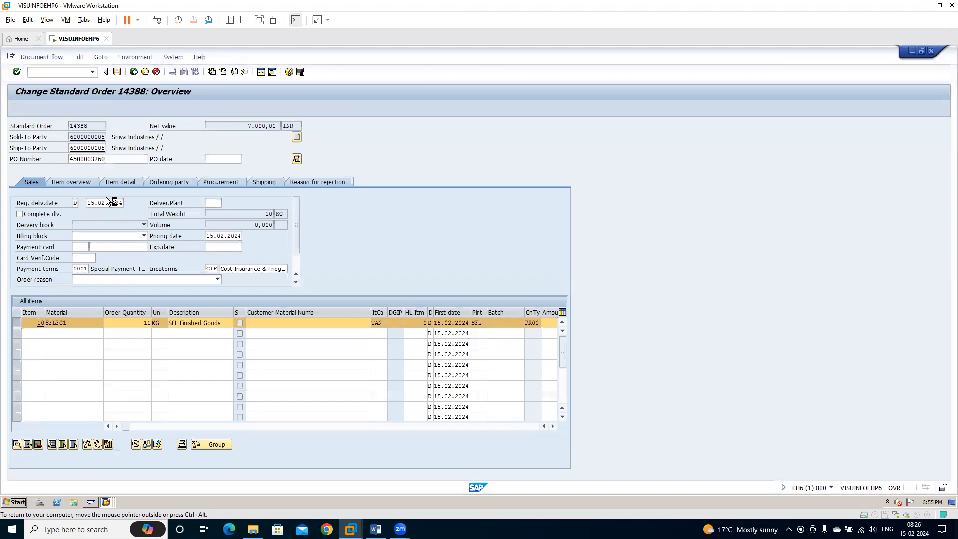
click(70, 183)
click(92, 202)
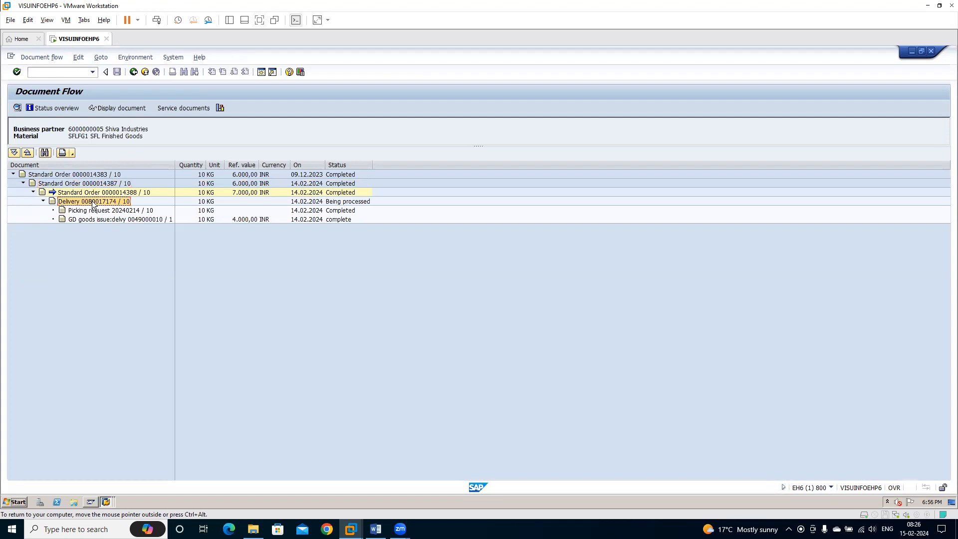
click(129, 211)
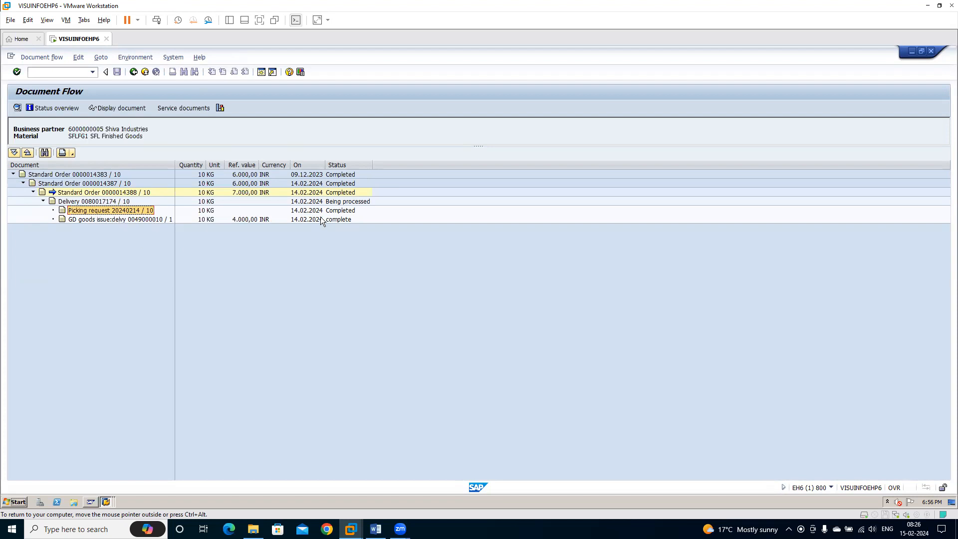
click(338, 220)
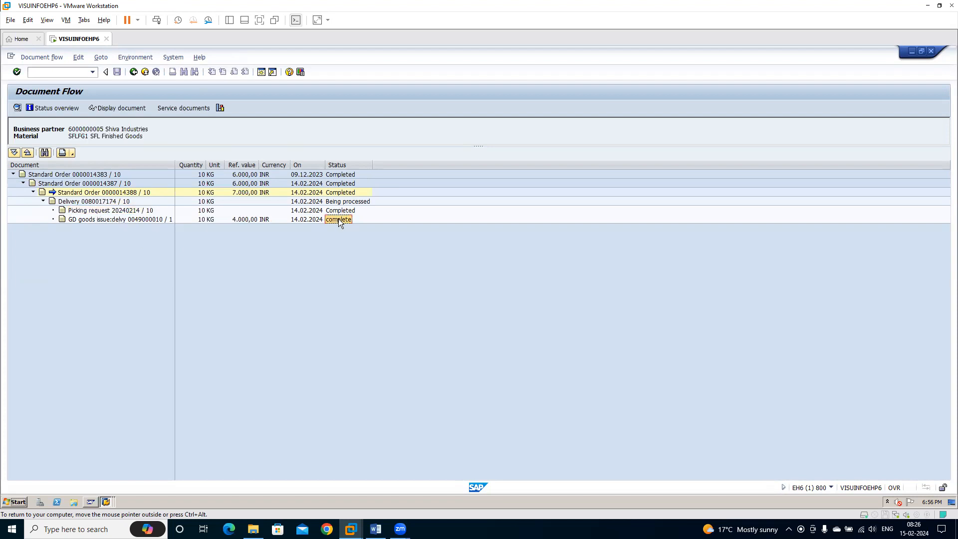
click(248, 221)
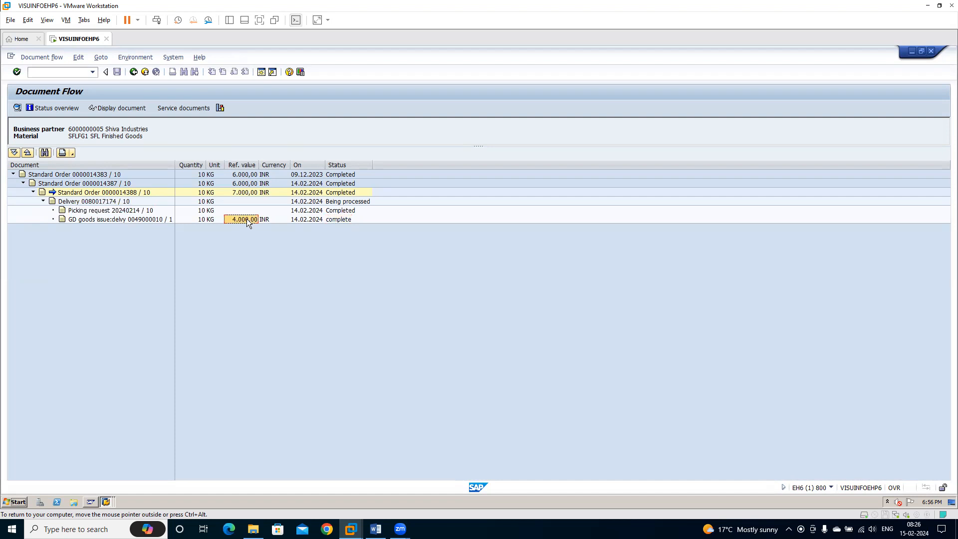
Display the accounting document of the goods issue from the document flow and back out to SAP Easy Access.
click(108, 220)
click(115, 108)
click(160, 110)
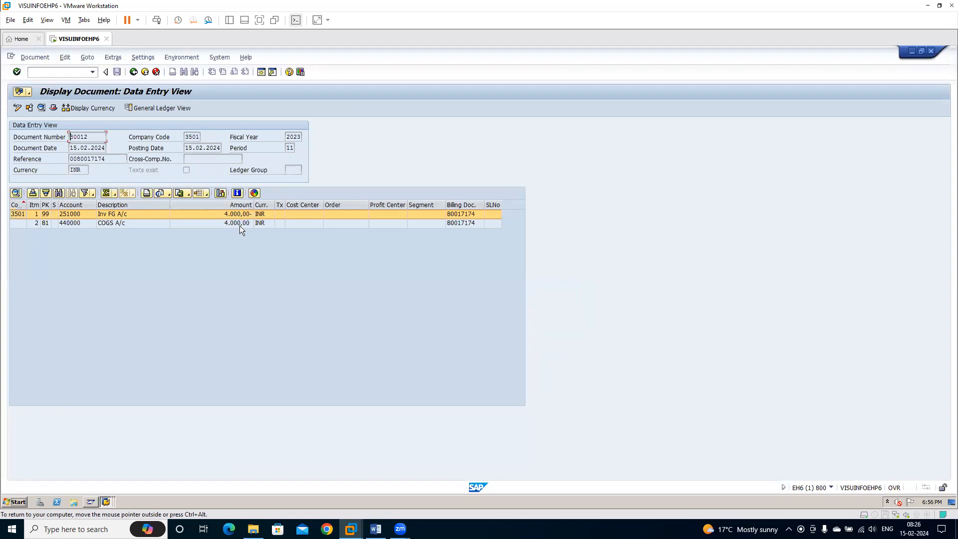
click(133, 73)
click(134, 72)
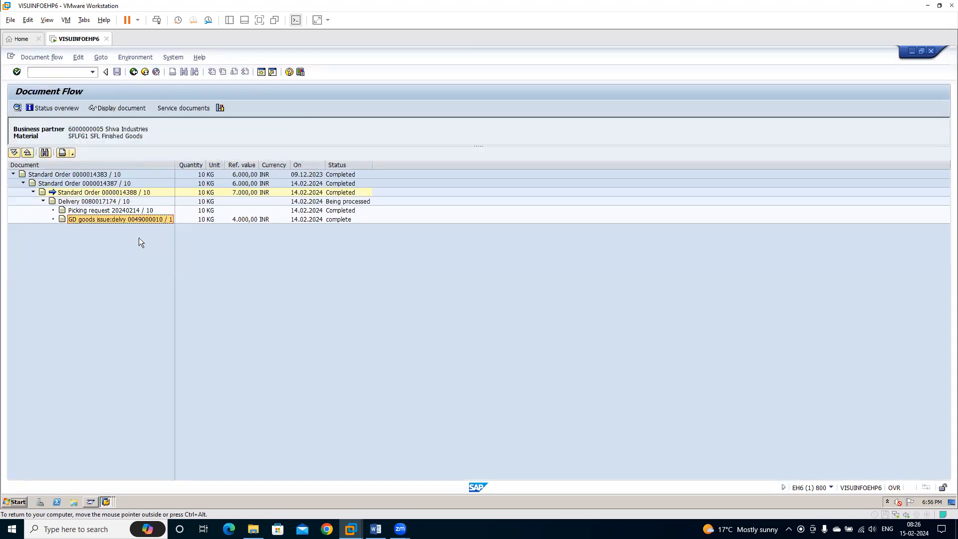
click(133, 72)
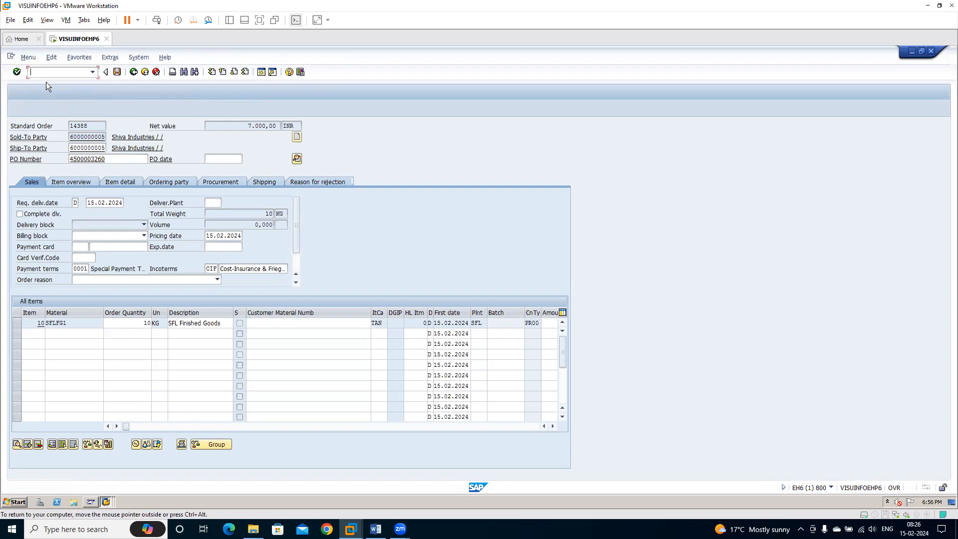
Start transaction VF01 and verify the delivery number in the document flow of the sales order open in the other session.
text(Vf01)
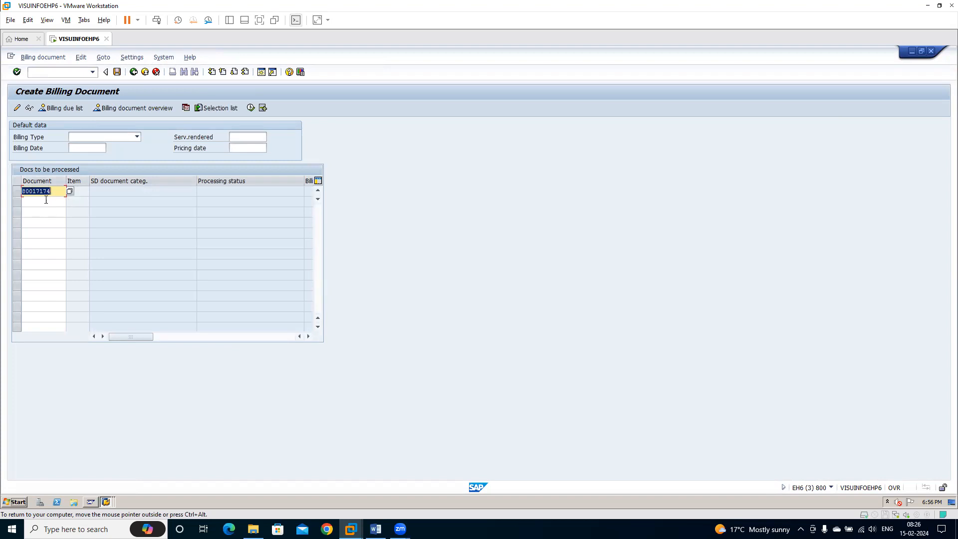
key(alt+Tab)
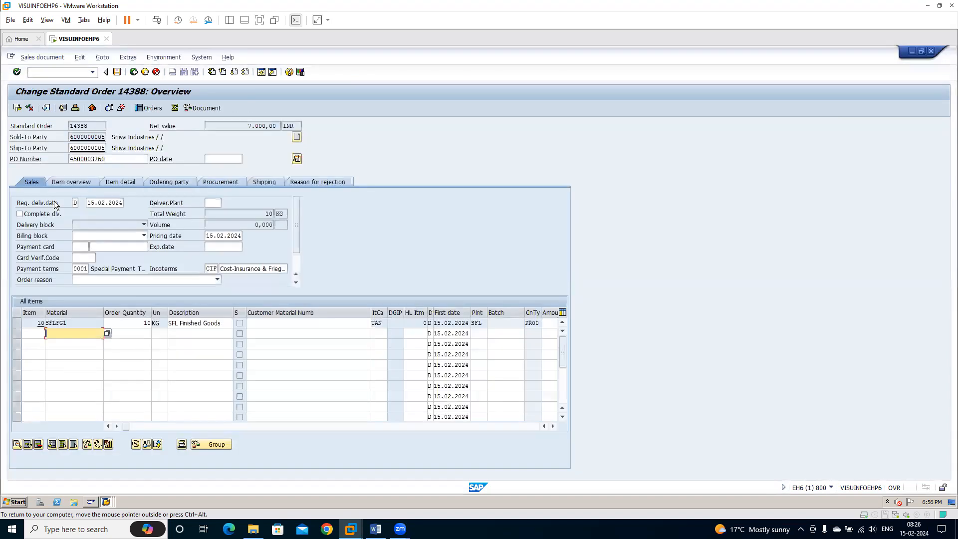
click(49, 109)
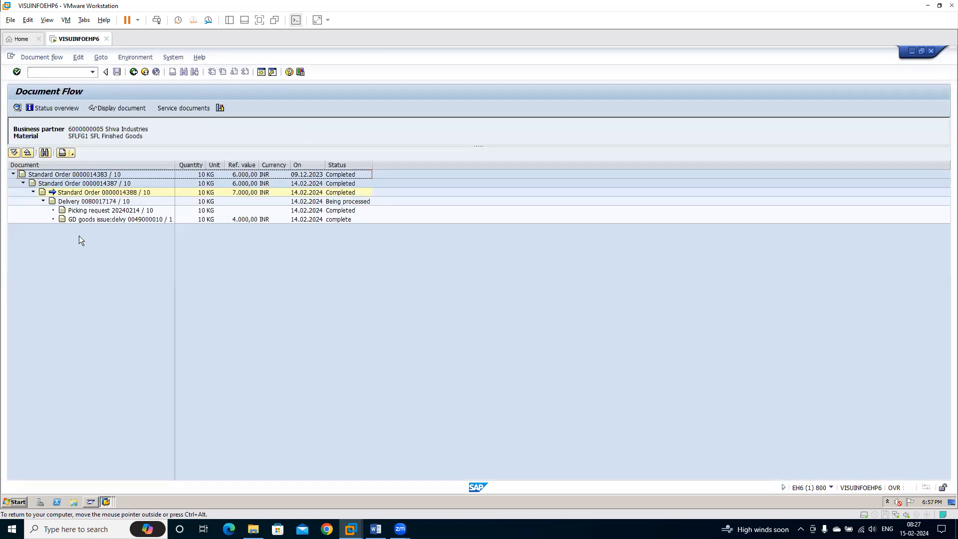
click(95, 201)
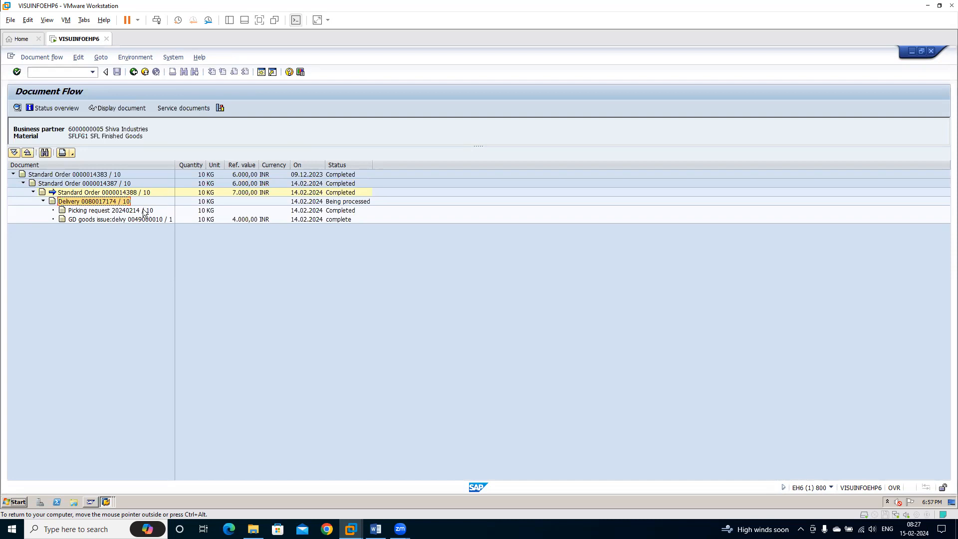
key(alt+Tab)
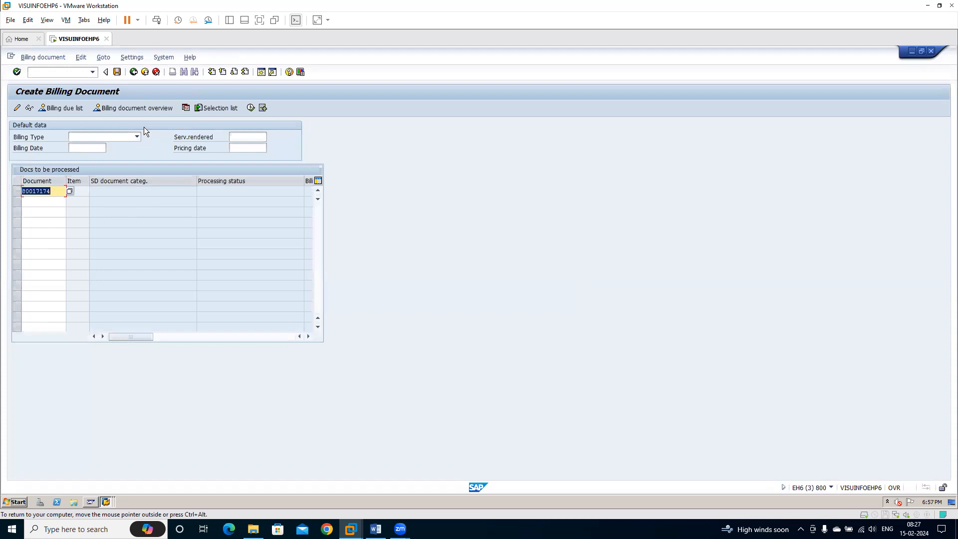
Try to save a billing document for the delivery while the sales order is still open for change.
key(alt+Tab)
key(alt+Tab)
click(118, 74)
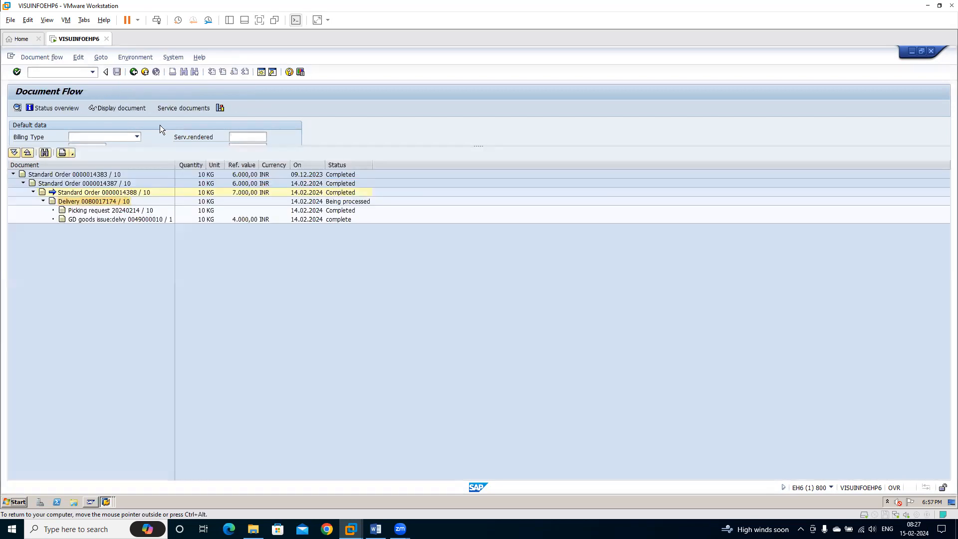
Leave the document flow and the sales order in change mode, and return to the billing session.
click(134, 73)
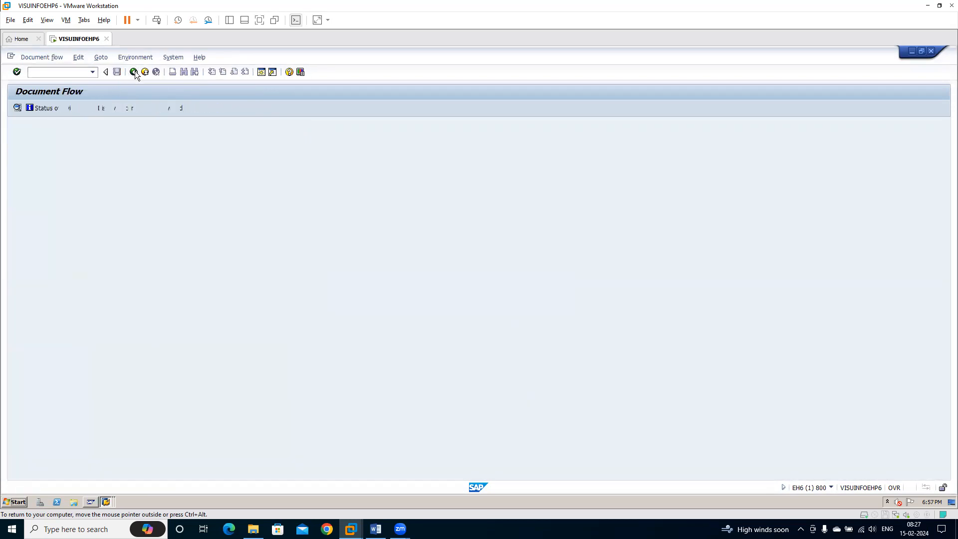
click(134, 72)
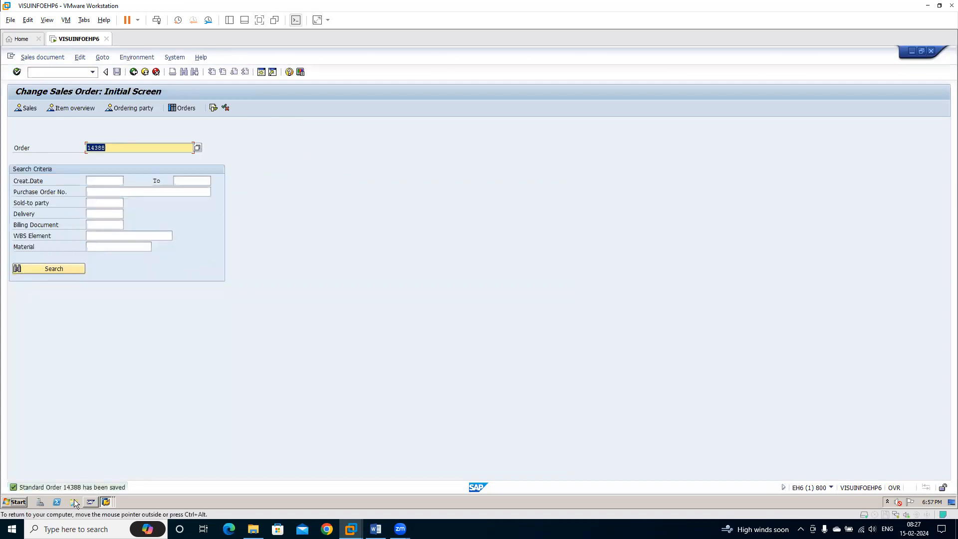
key(alt+Tab)
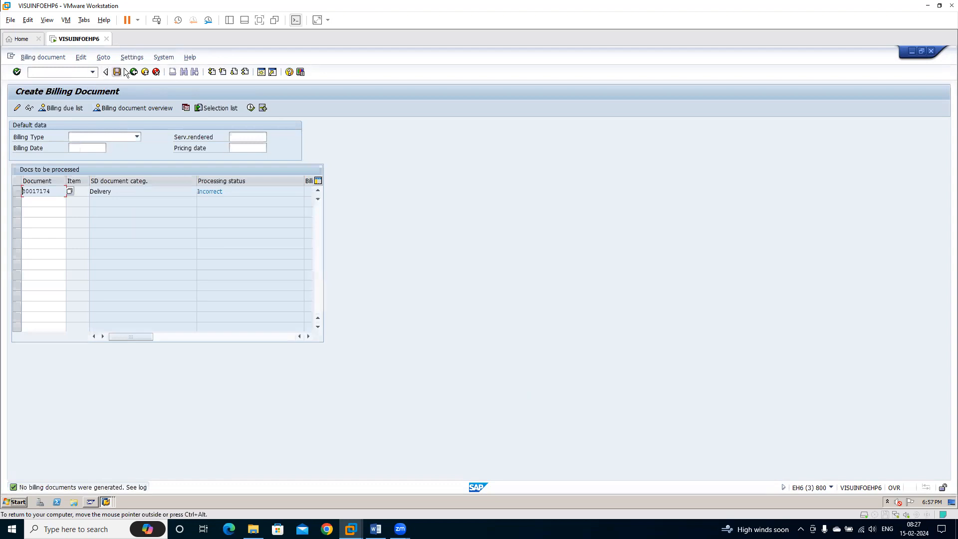
Restart transaction VF01 and save the billing document for the proposed delivery.
click(134, 72)
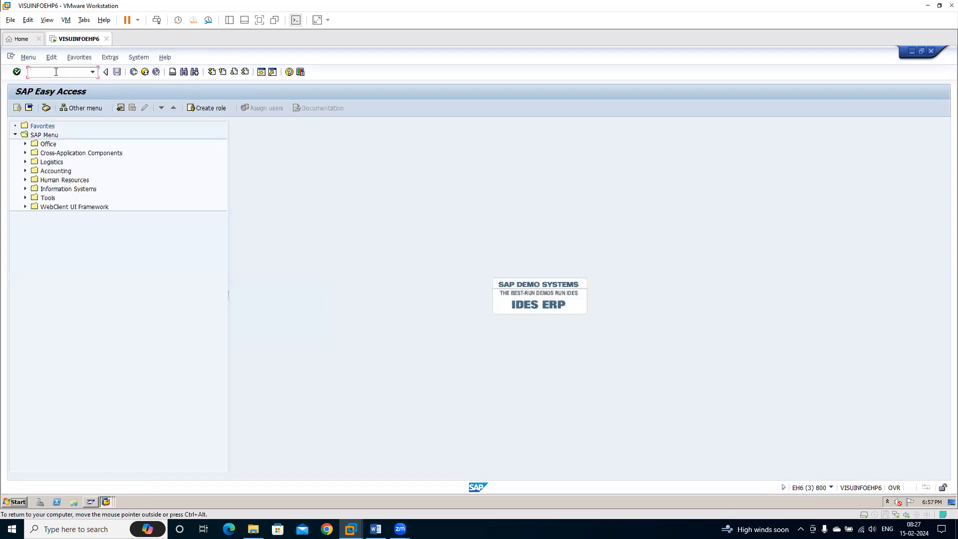
text(vf01)
key(Return)
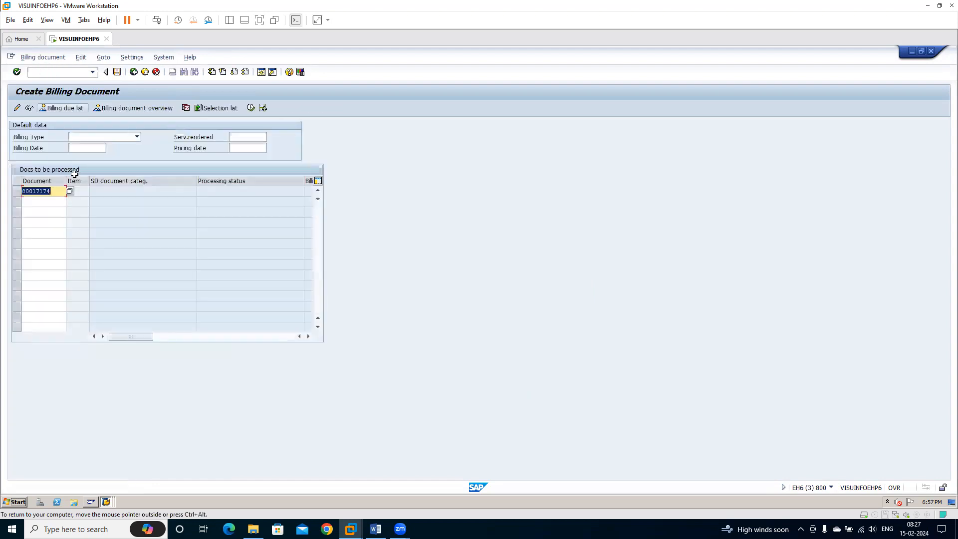
click(20, 190)
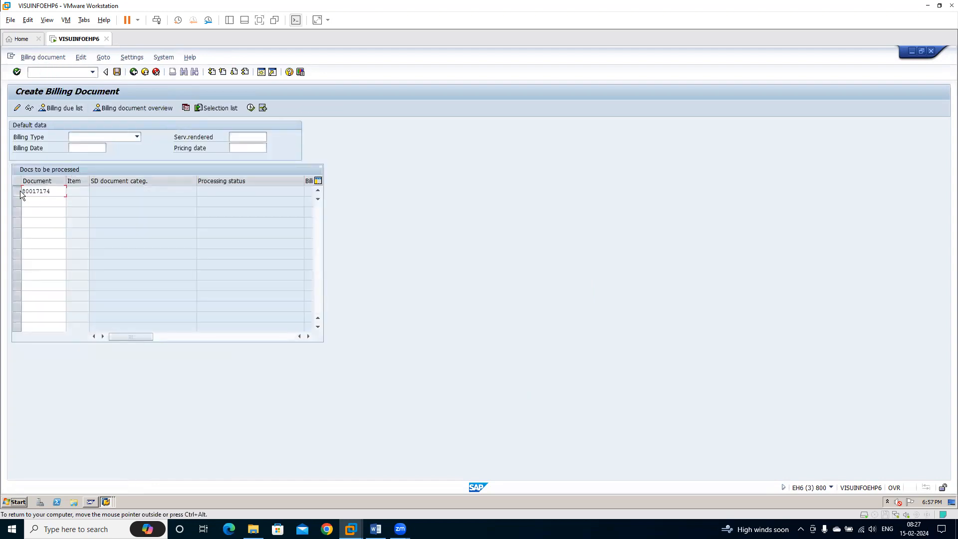
click(118, 73)
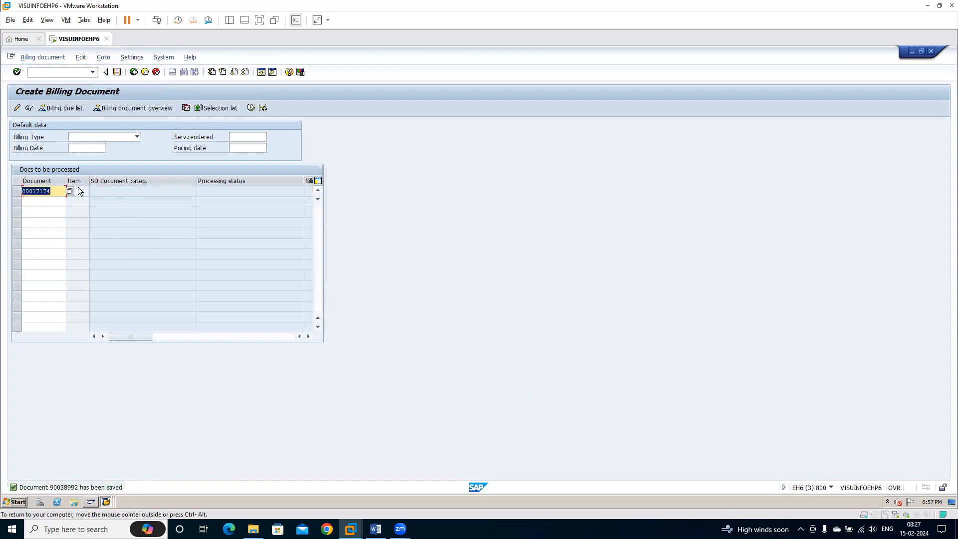
Display the newly saved billing document with its overview of billing items.
click(36, 57)
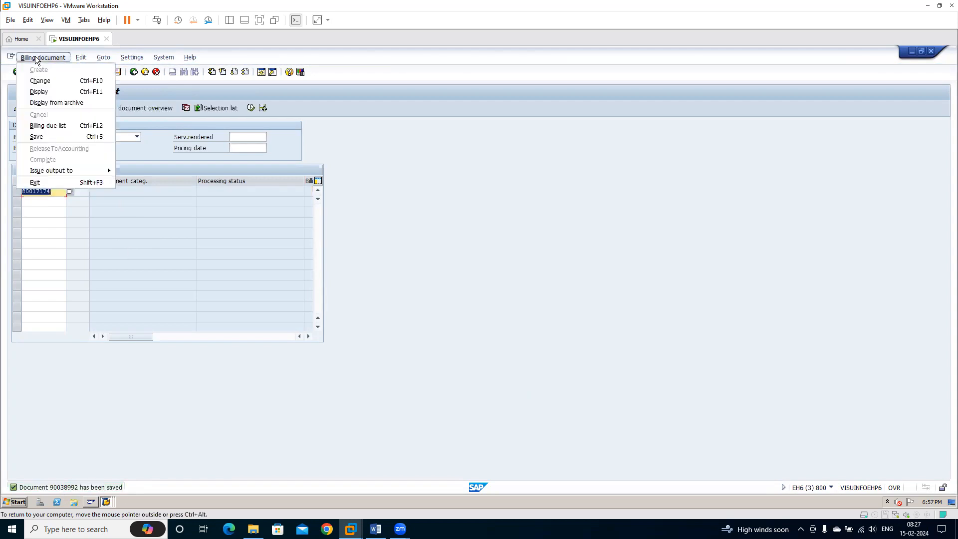
click(43, 92)
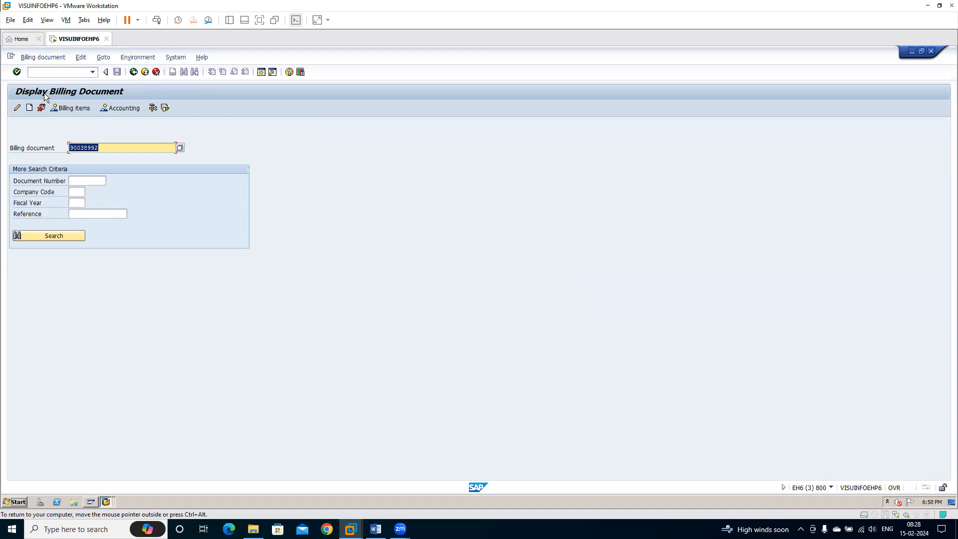
key(Return)
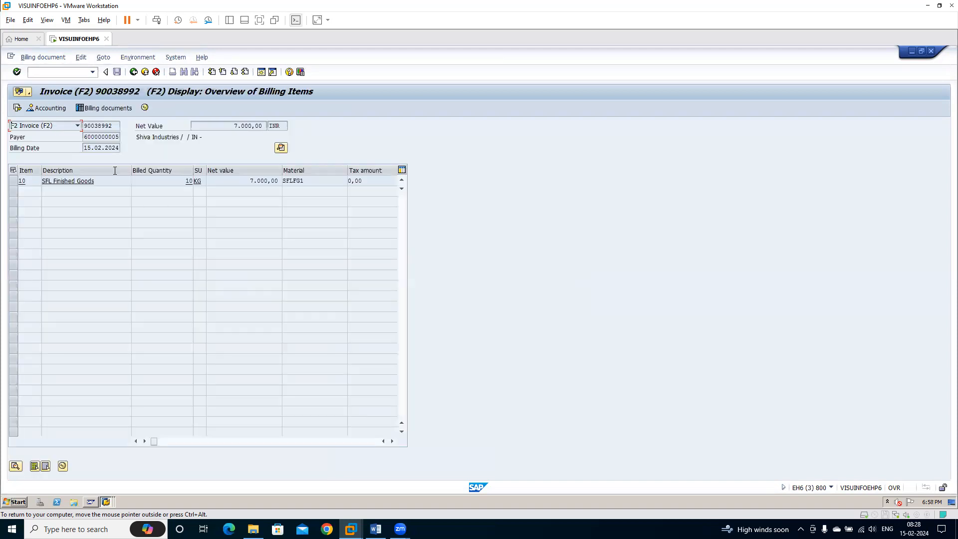
Open the accounting document of the invoice and check the Shiva Industries and Domestic Sales line items.
click(12, 181)
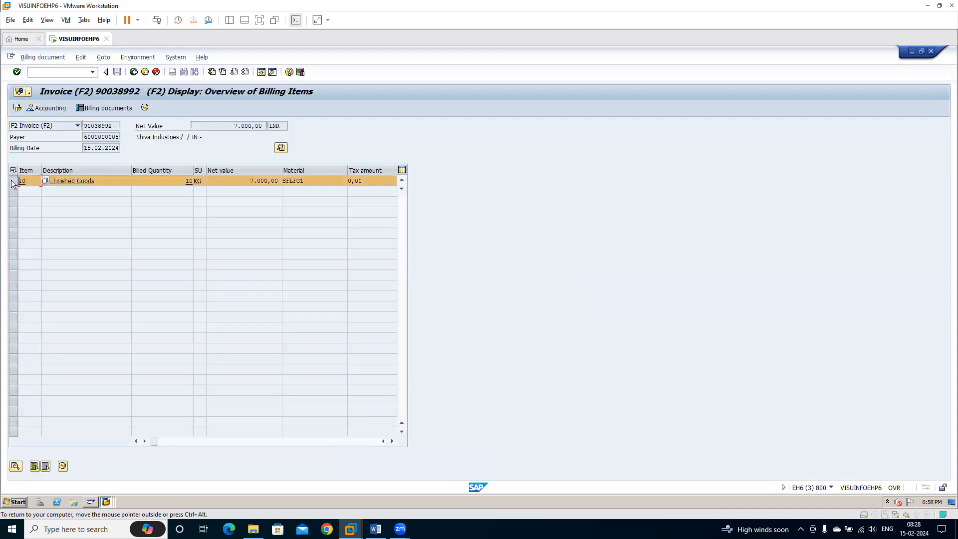
click(43, 109)
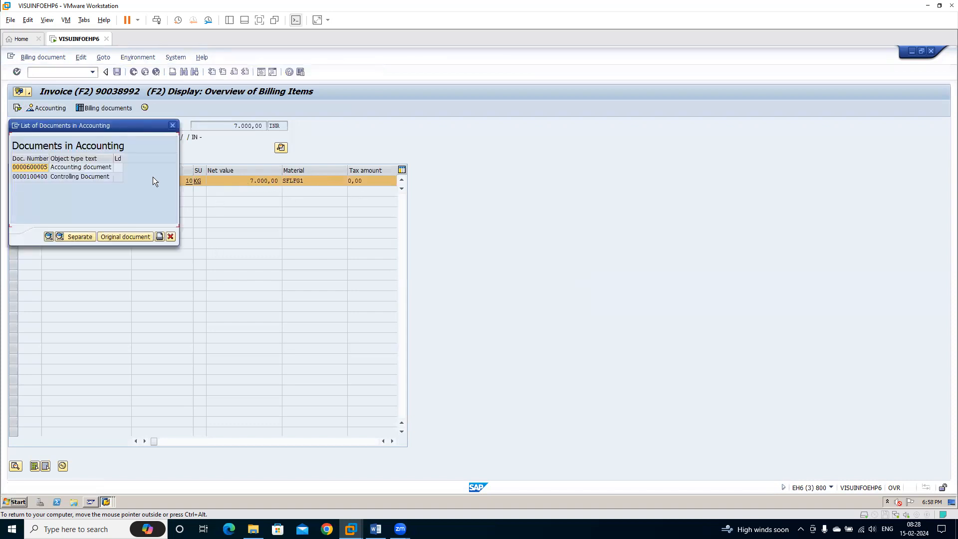
double_click(37, 167)
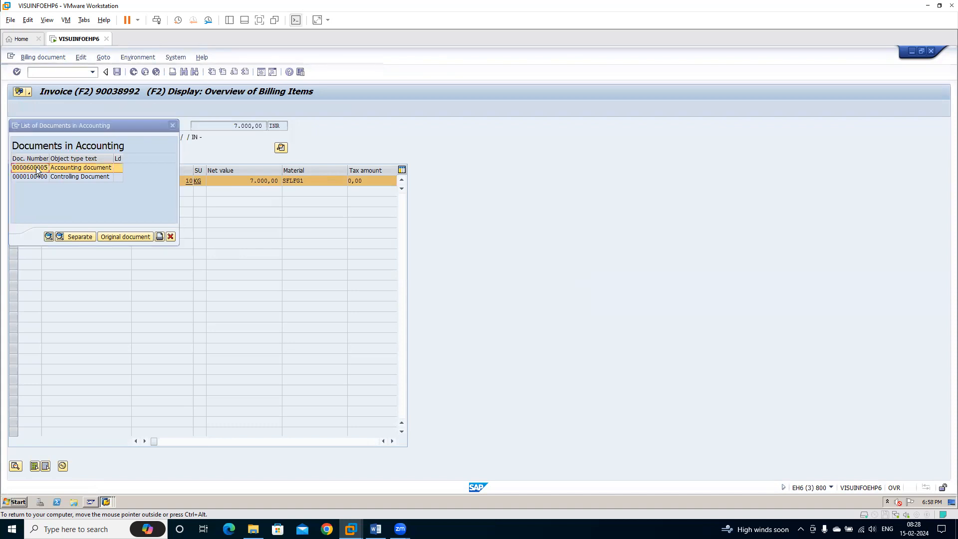
click(137, 217)
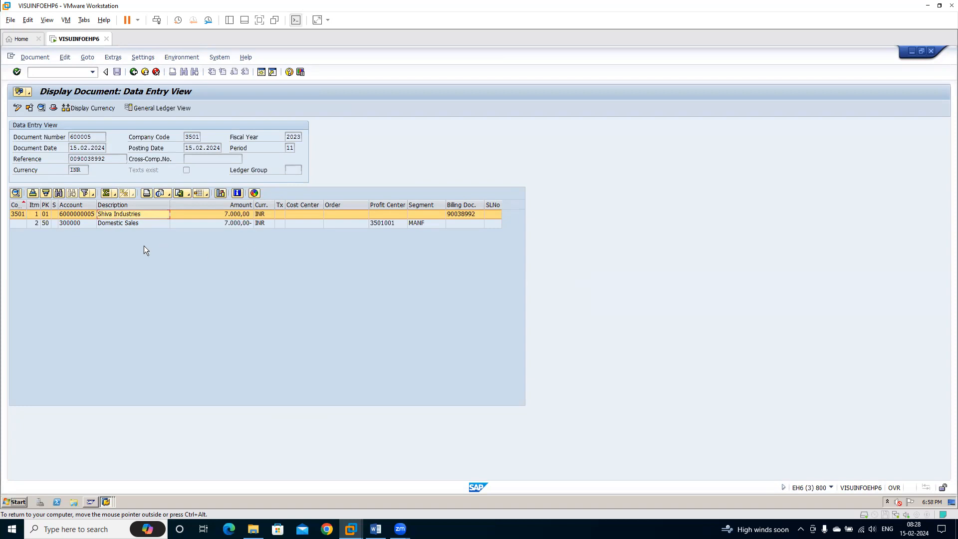
click(136, 224)
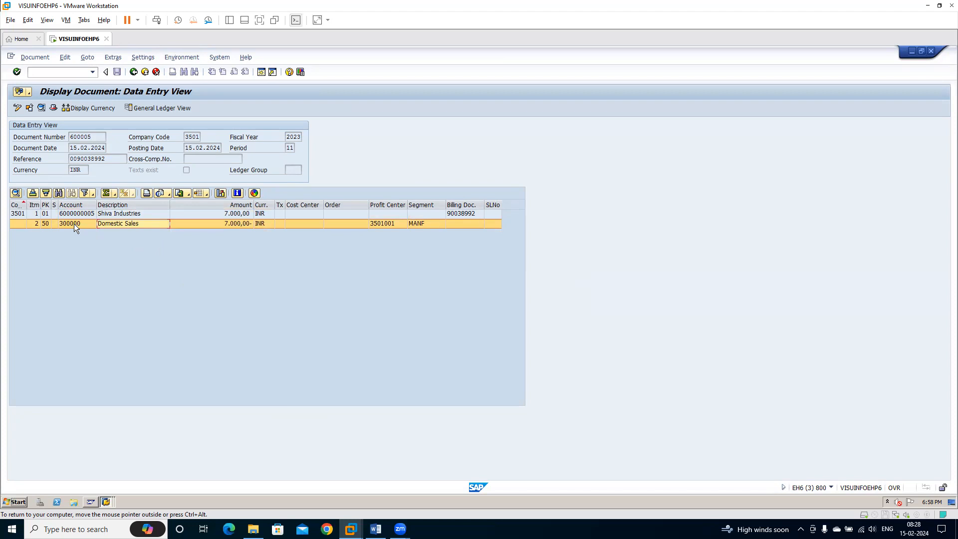
Run transaction VKOA in a new session and open the Cust.Grp/MaterialGrp/AcctKey table.
click(261, 74)
text(vkoa)
key(Return)
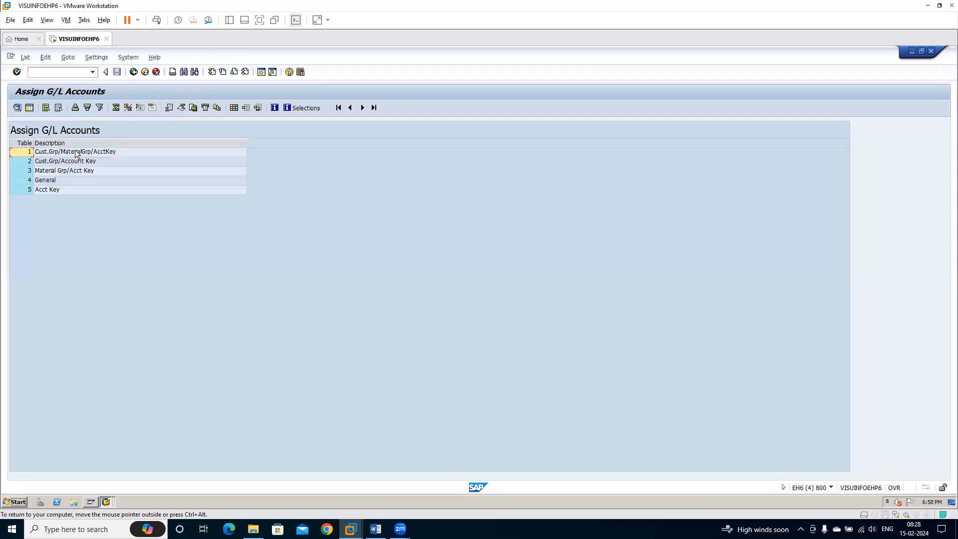
double_click(75, 153)
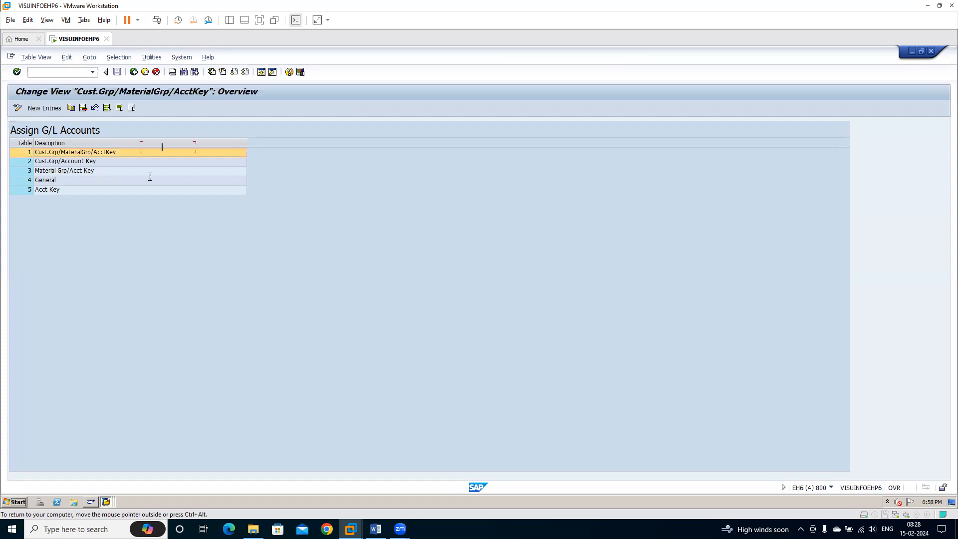
Examine the first entry's customer and material account assignment groups, account key and G/L account for chart of accounts 3501.
click(15, 148)
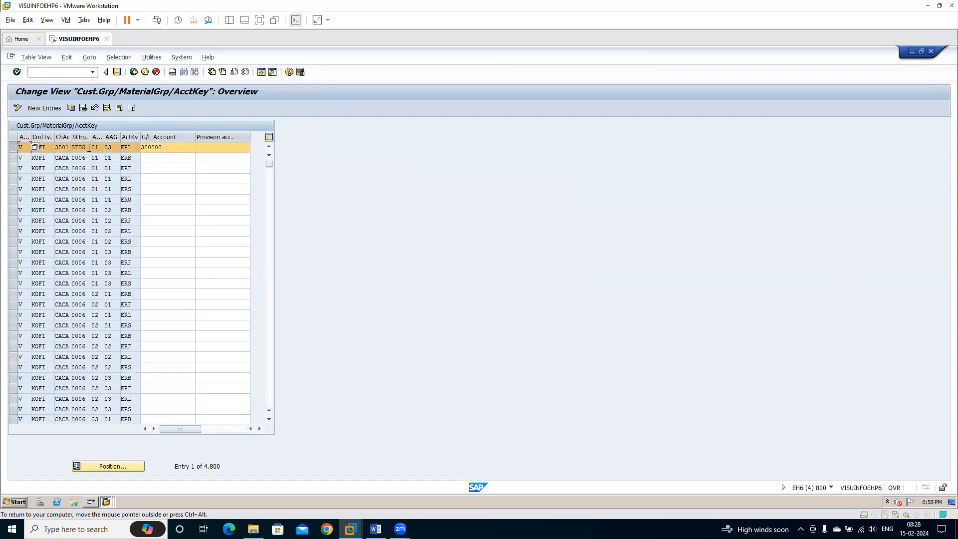
click(97, 148)
click(117, 148)
click(136, 149)
click(171, 149)
Switch back to the accounting document and compare the customer and Domestic Sales postings with the VKOA entry.
key(alt+Tab)
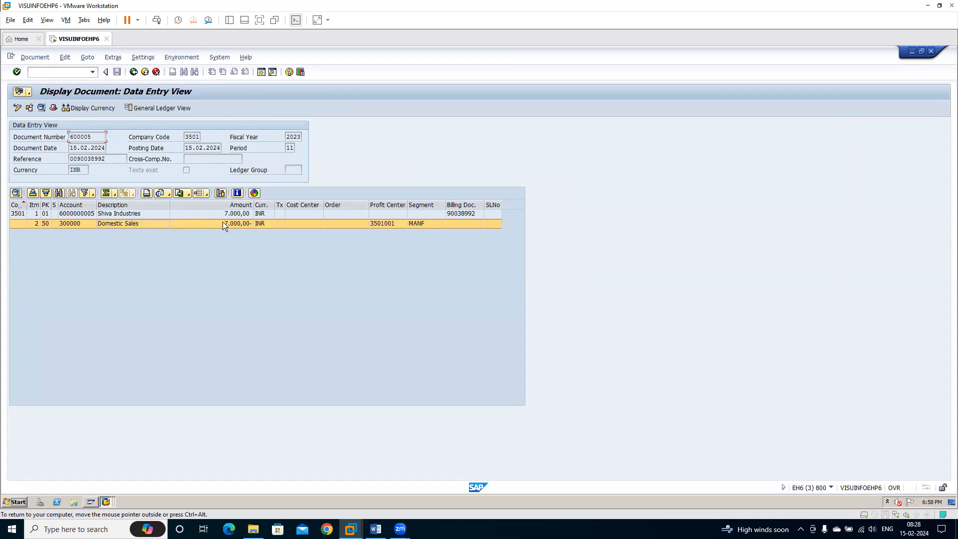
click(137, 216)
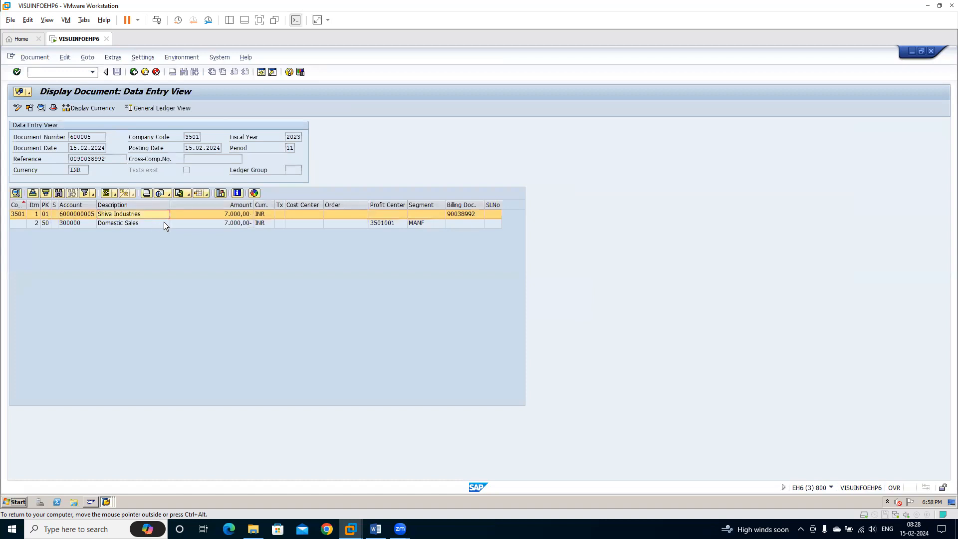
click(245, 225)
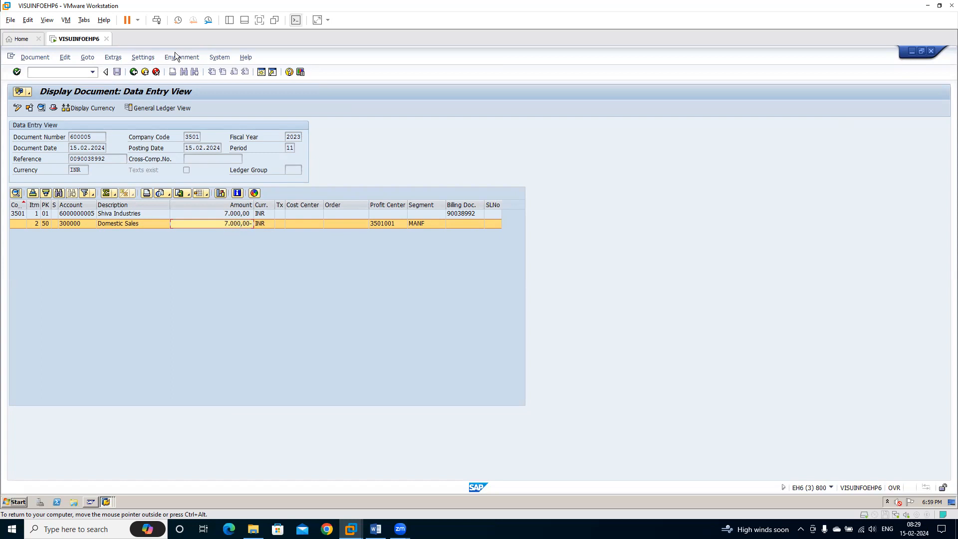
Return to the invoice overview and check the price and VPRS cost conditions in the header pricing data.
click(133, 72)
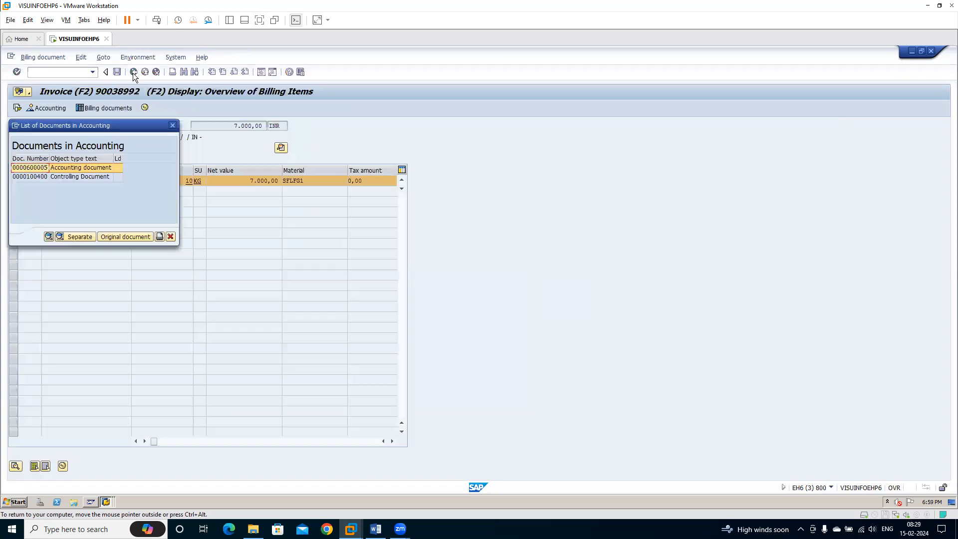
click(172, 125)
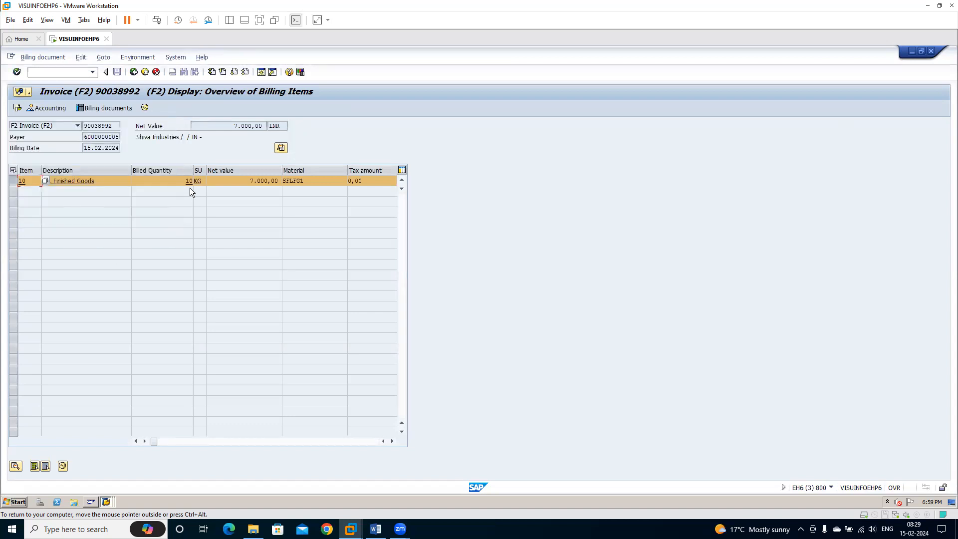
click(145, 108)
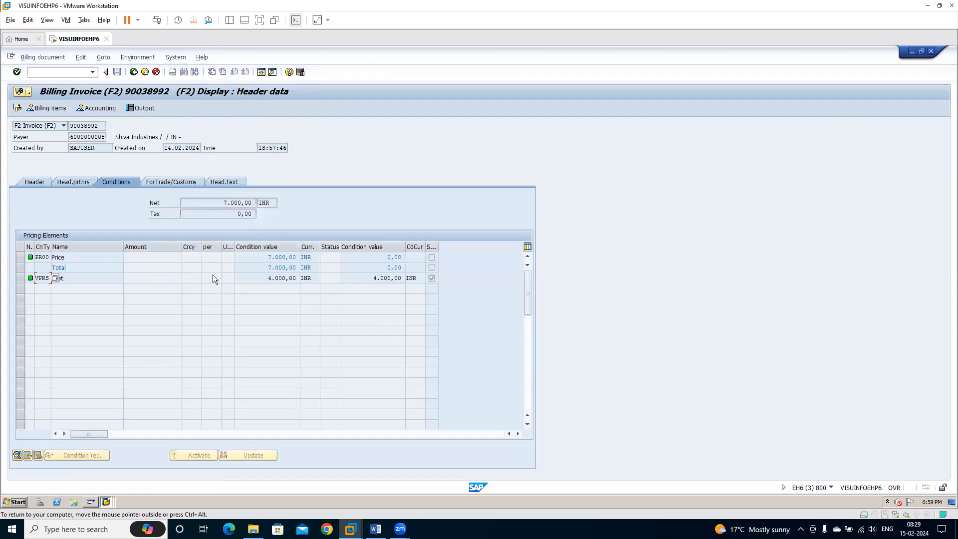
click(270, 279)
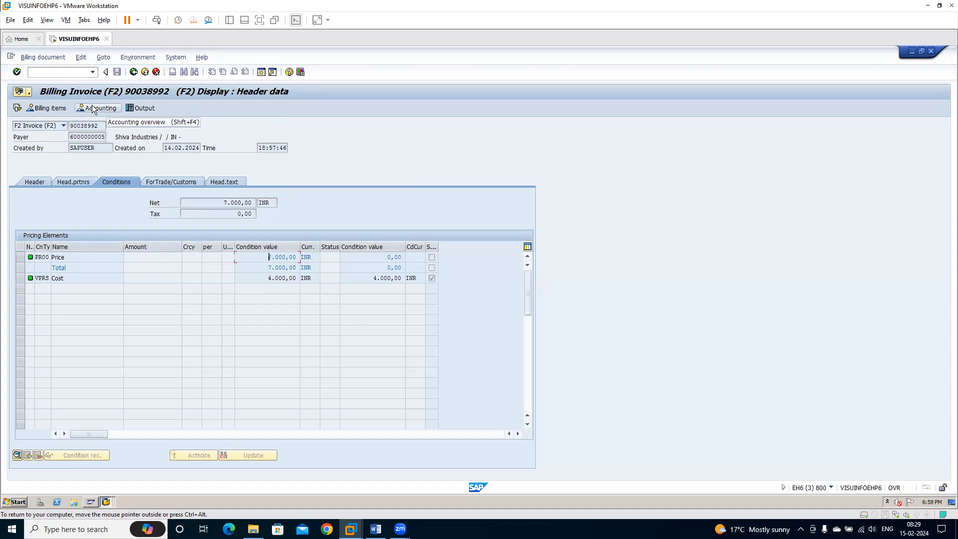
Display the invoice's document flow and check the sales orders, delivery, invoice and accounting document with its clearing status.
click(141, 72)
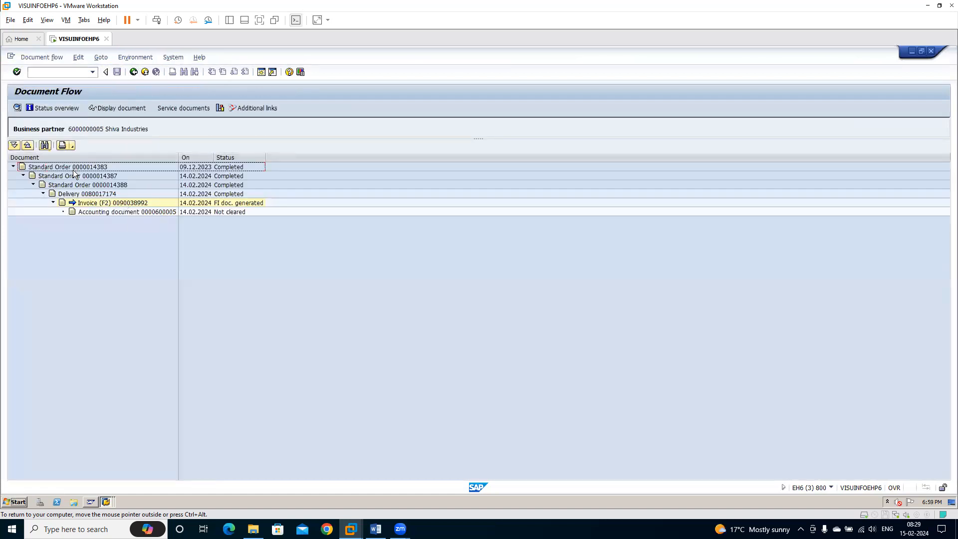
click(77, 176)
click(110, 194)
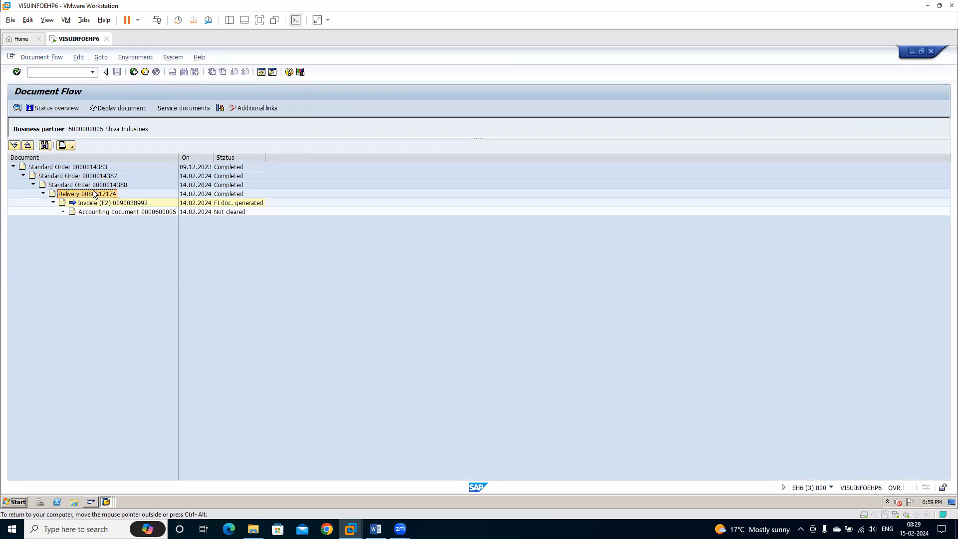
click(124, 203)
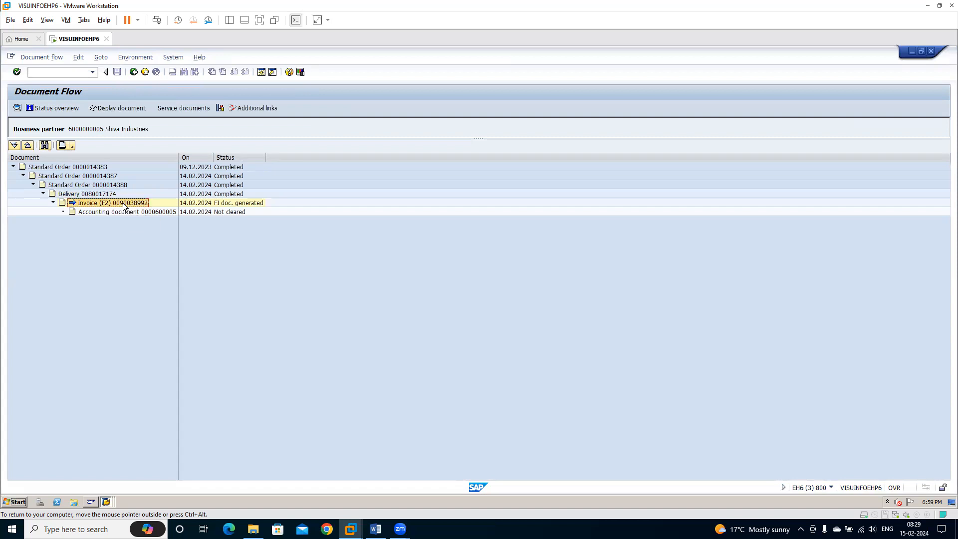
click(228, 212)
click(139, 211)
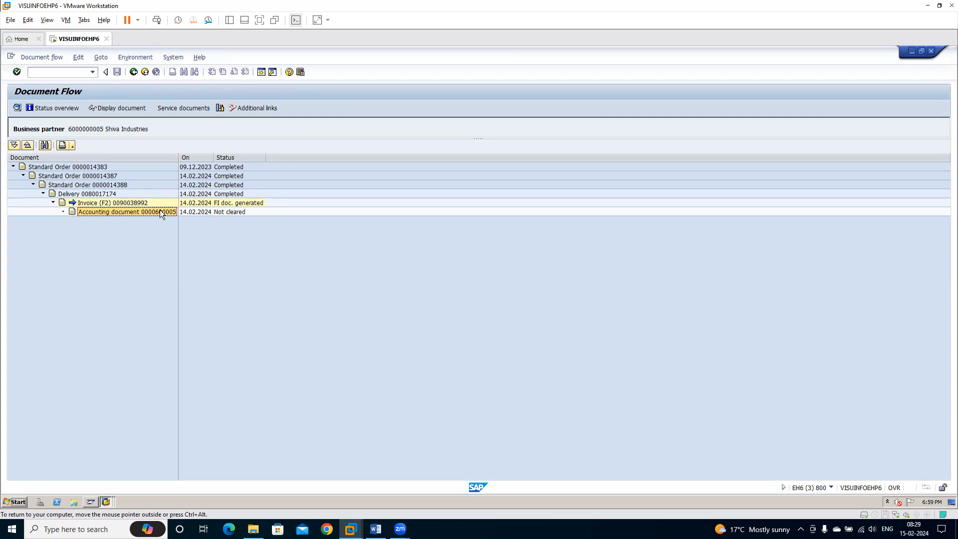
Check the accounting document and its clearing status in the invoice's document flow, and open a new SAP session.
click(218, 213)
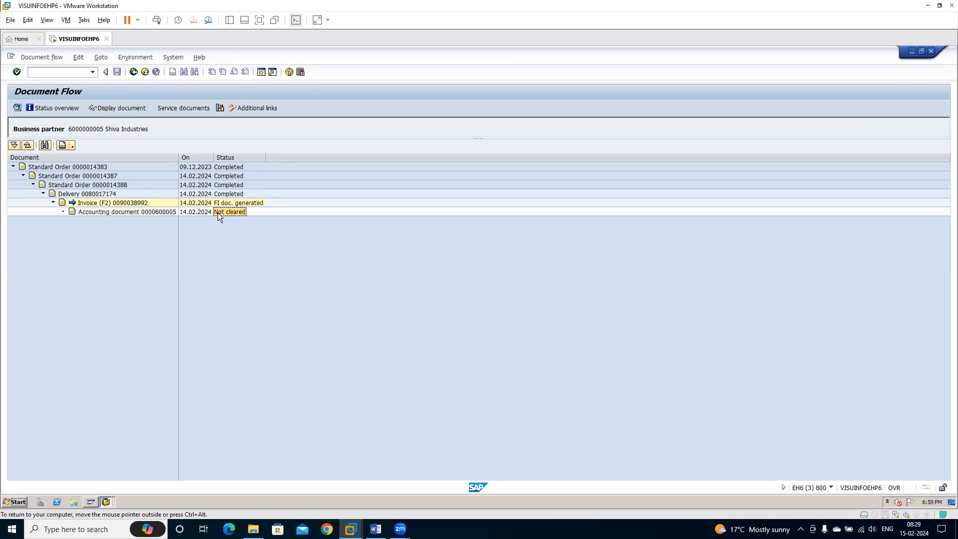
click(128, 213)
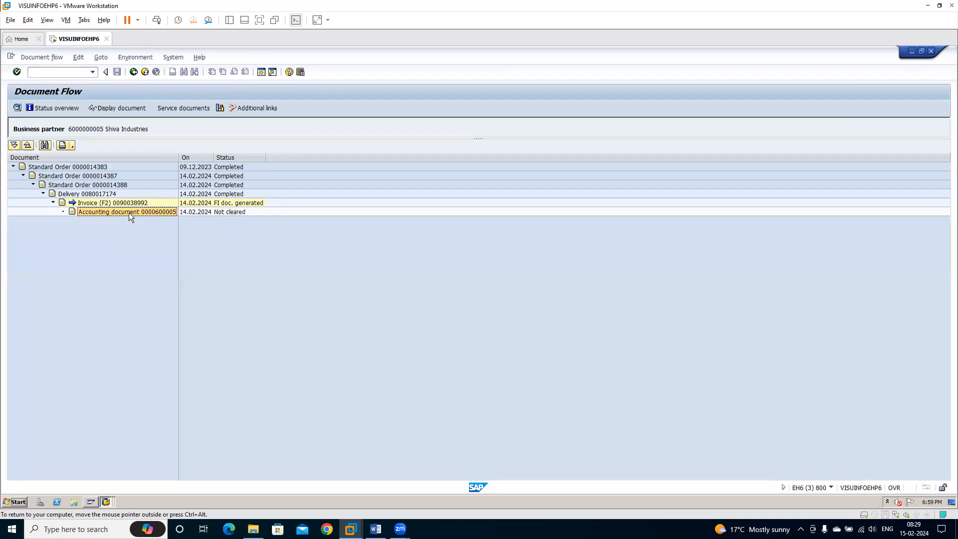
click(228, 212)
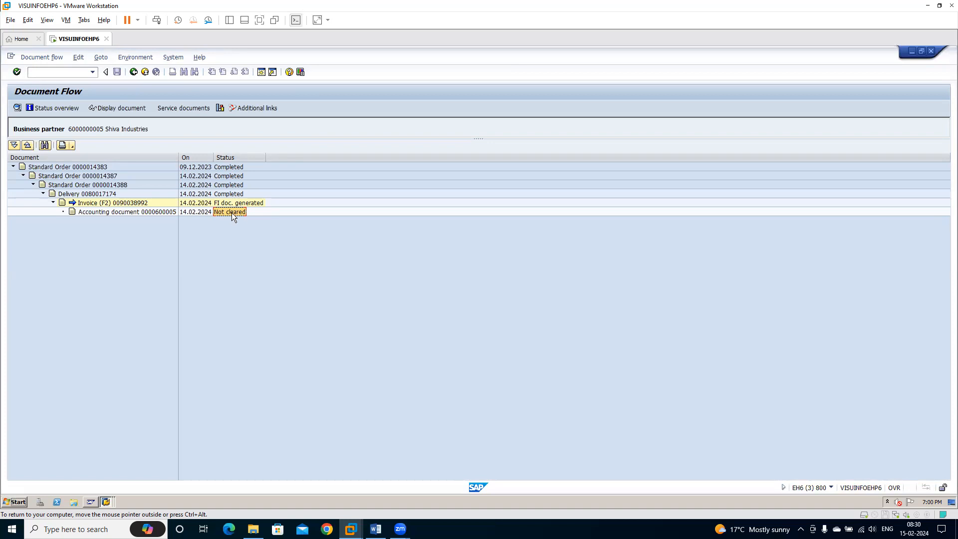
click(150, 213)
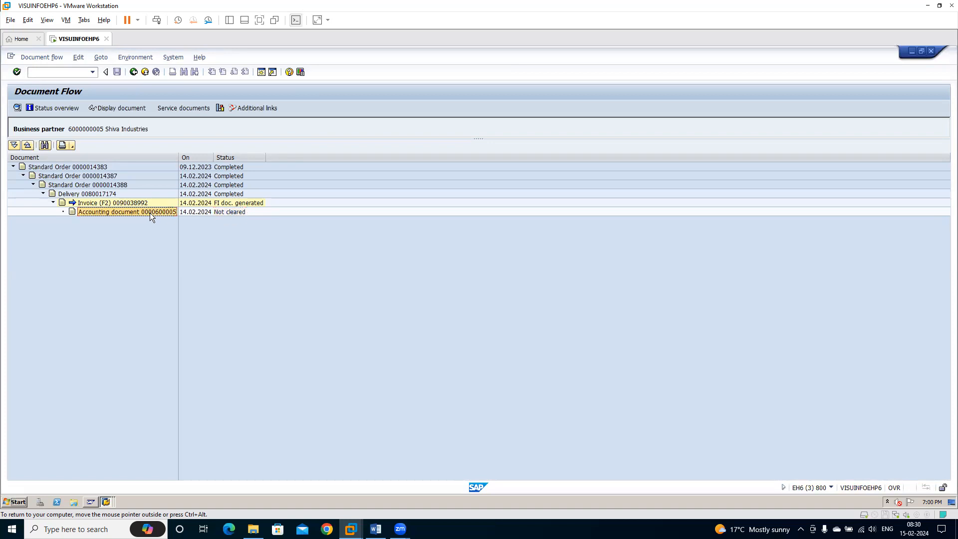
click(261, 72)
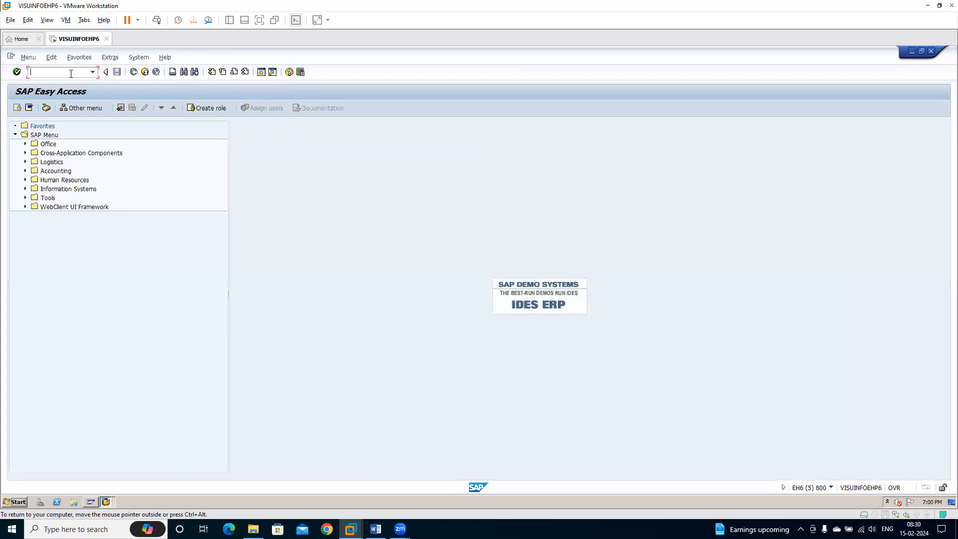
text(fbl1n)
key(Return)
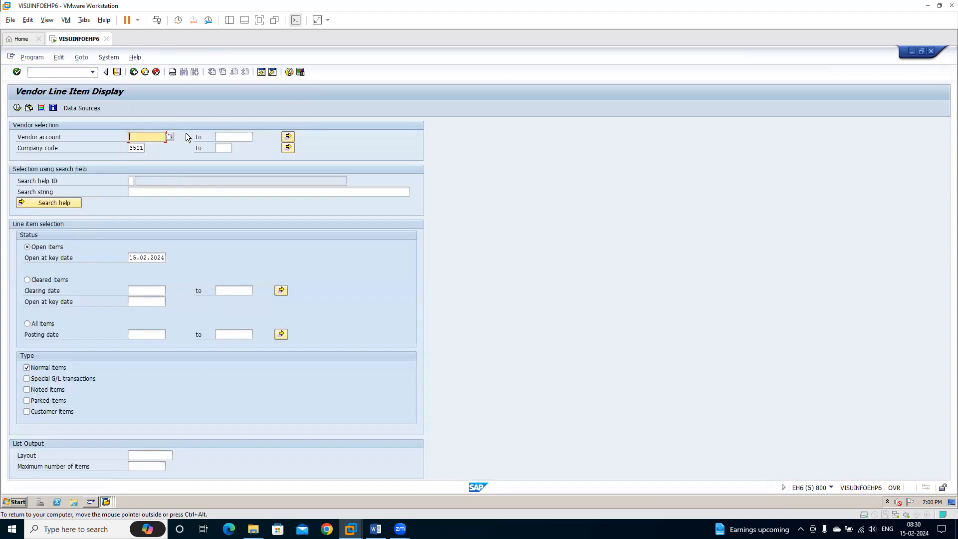
click(170, 137)
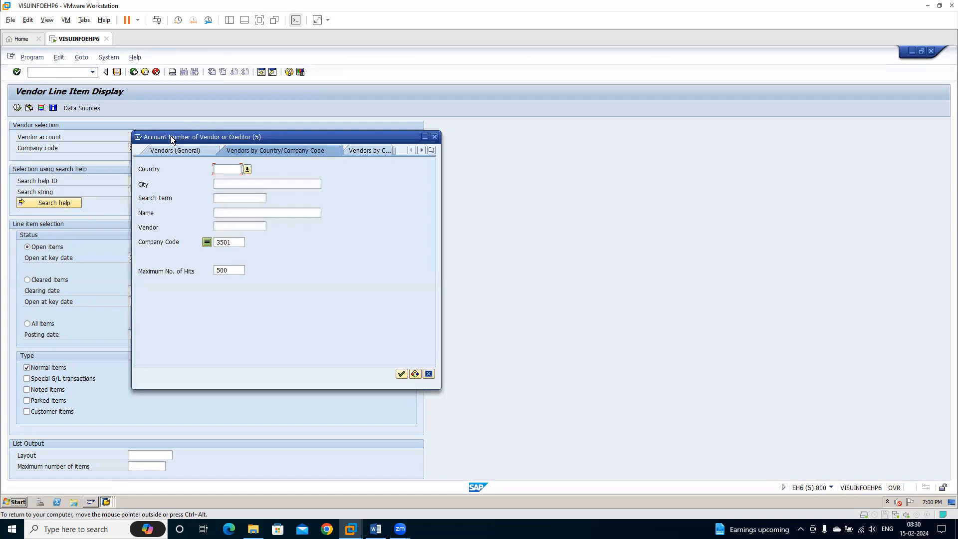
key(Escape)
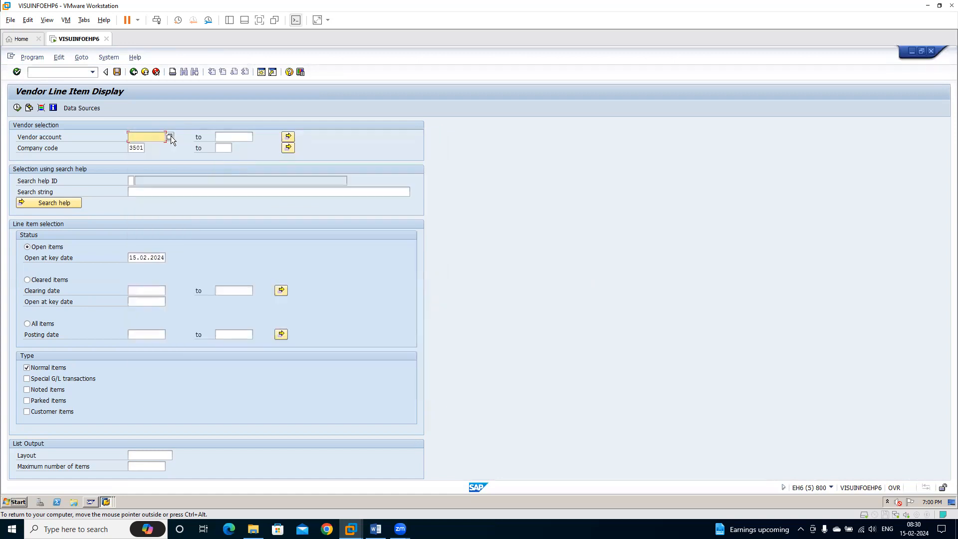
key(Escape)
Display the customer's open line items for company code 3501 with transaction FBL5N.
text(fbl5n)
key(Return)
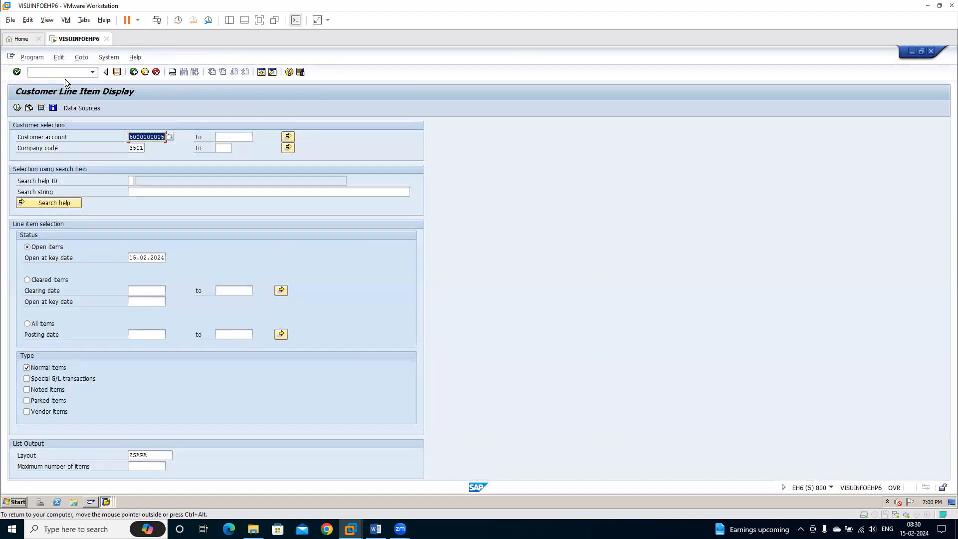
click(18, 108)
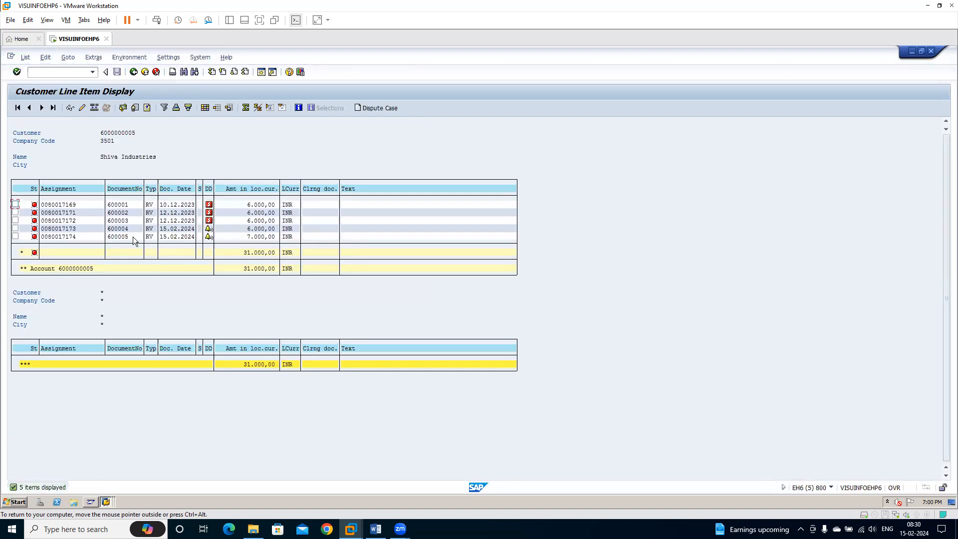
Examine the newest open item's line item details and complete accounting document, and return to the report's selection screen.
click(113, 235)
click(49, 237)
click(69, 108)
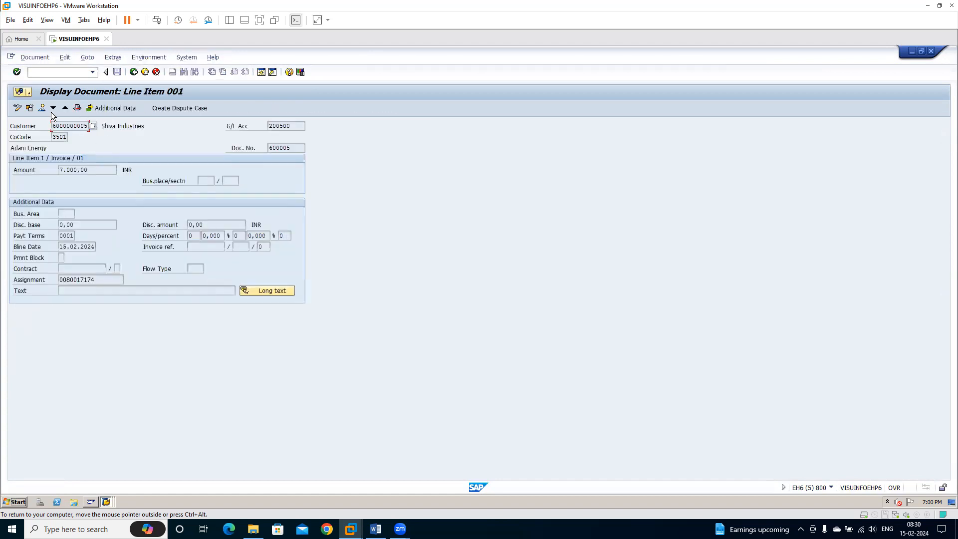
click(41, 109)
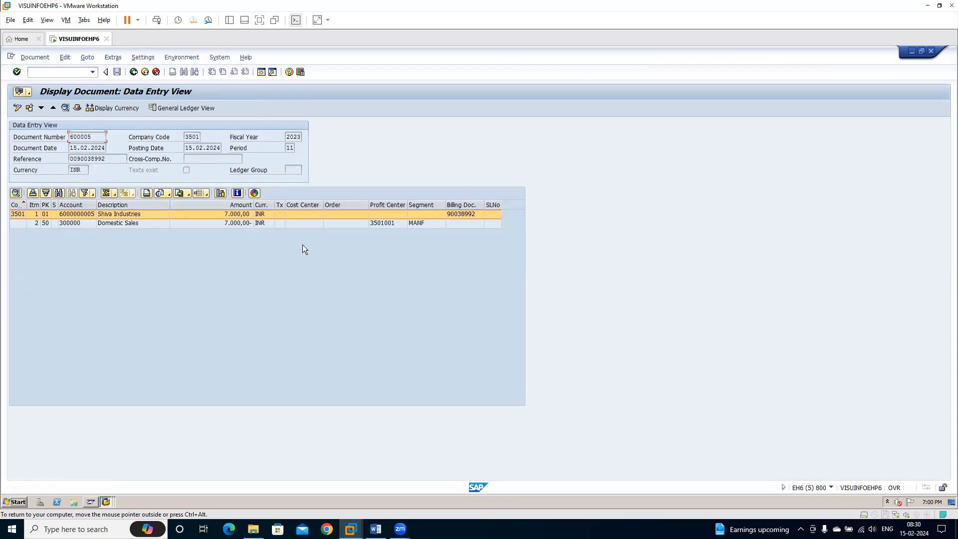
click(133, 72)
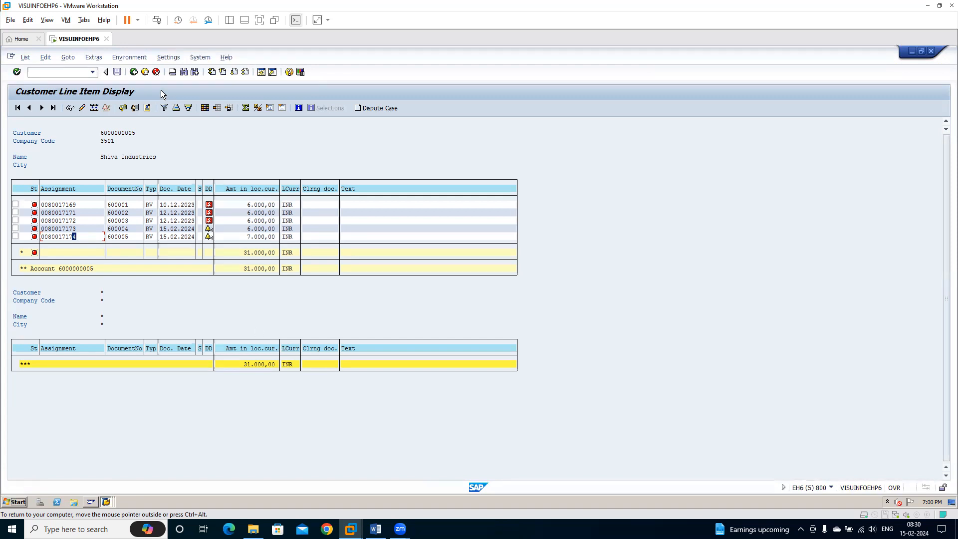
click(133, 72)
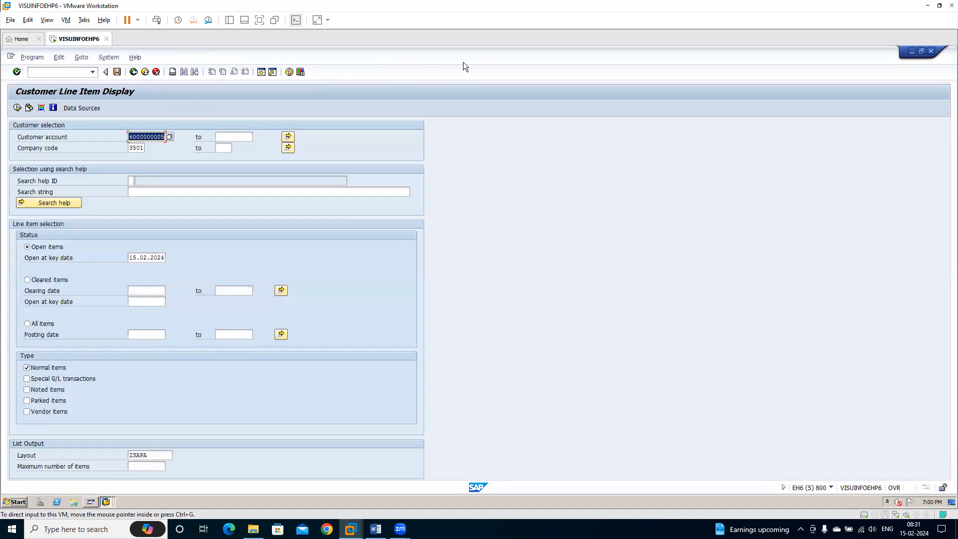
Switch to the FI-SD Integration for Batch document in Word and review the customer master, pricing procedure and condition record sections.
click(376, 529)
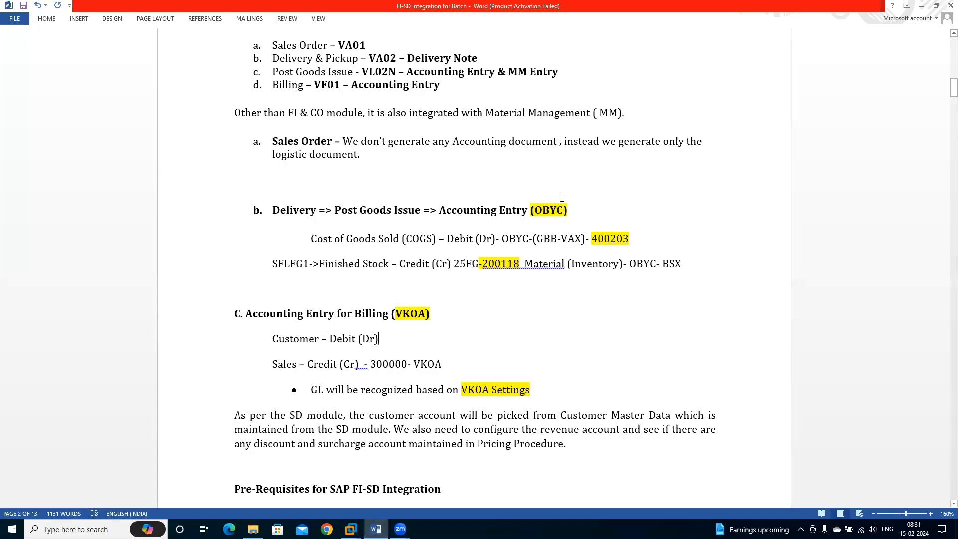
key(Page_Down)
key(Page_Down)
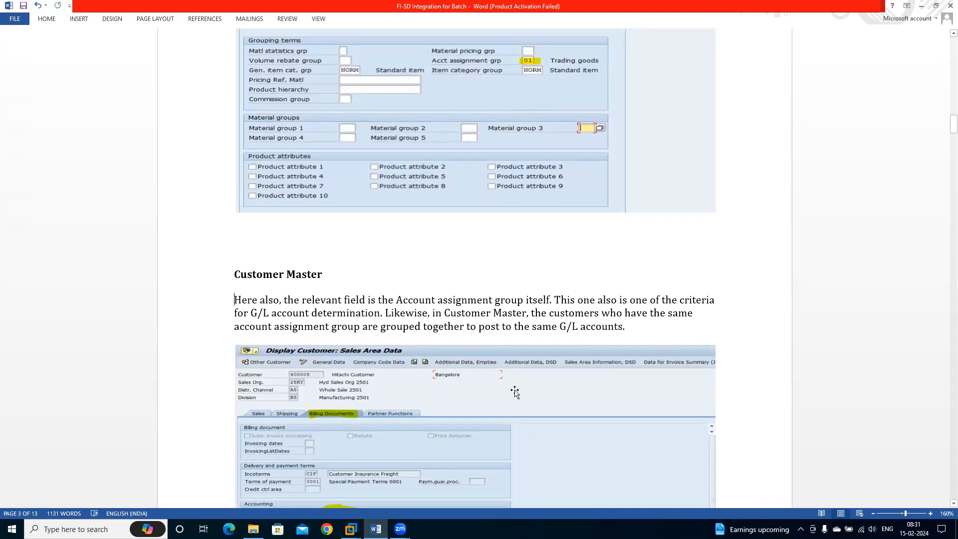
key(Page_Down)
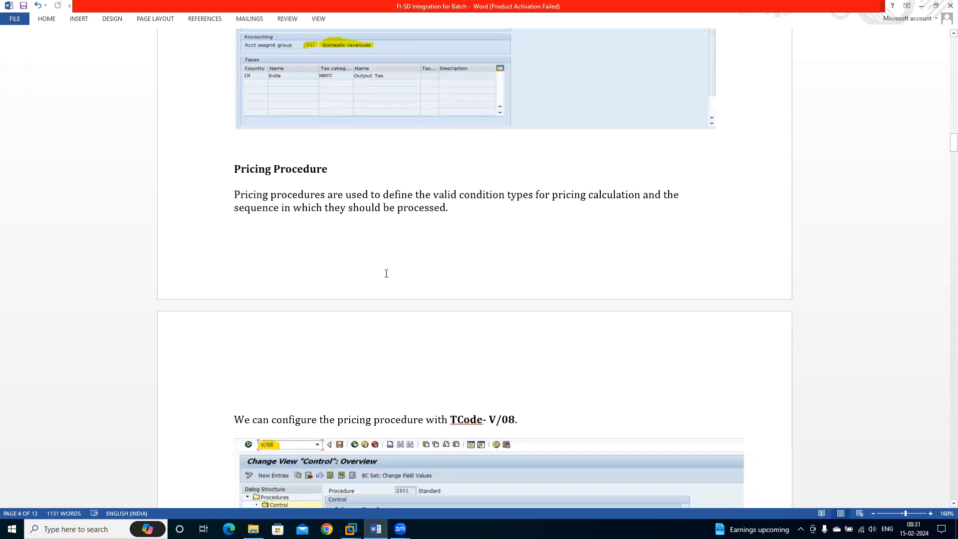
key(Page_Down)
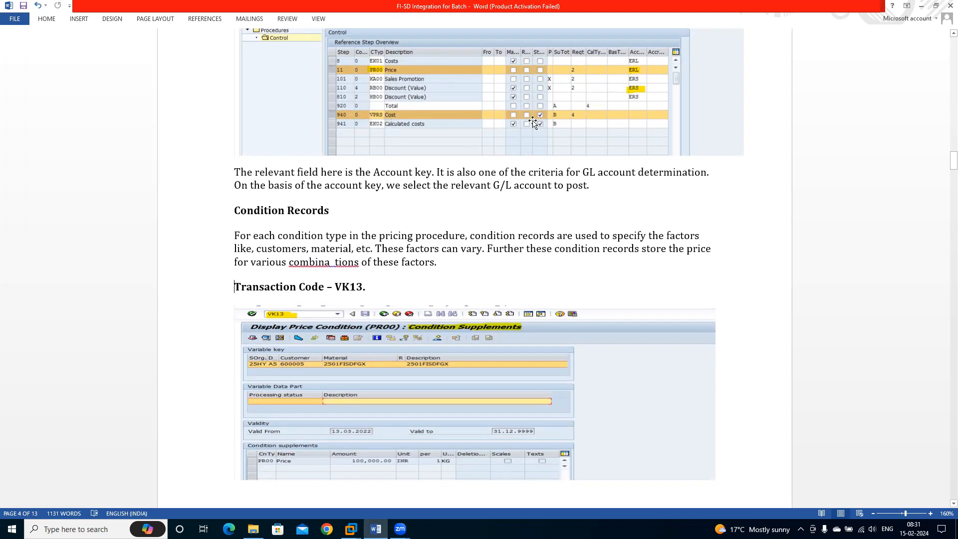
Review the VKOA transaction section with its G/L account assignment table and the list of access tables.
key(Page_Down)
key(Page_Down)
key(Page_Down)
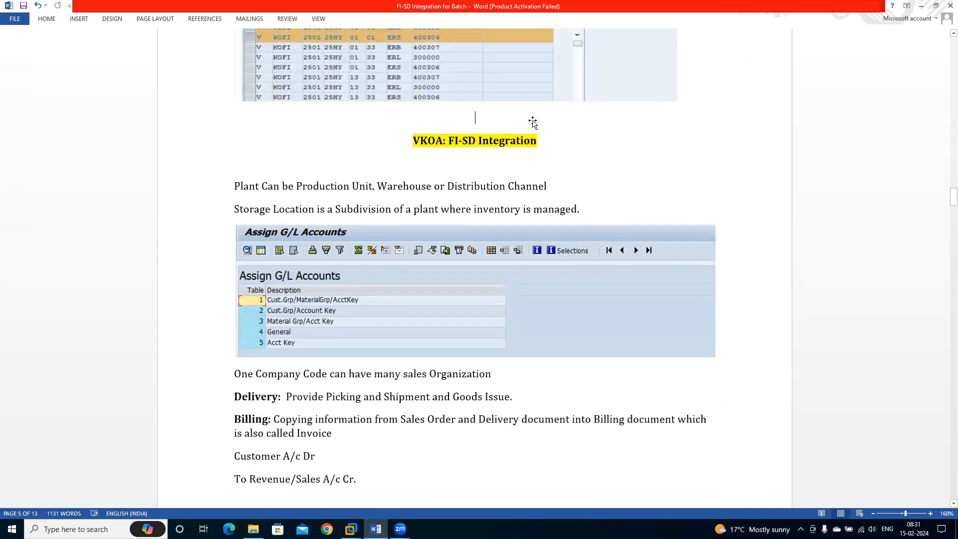
key(Up)
key(Up)
key(Up)
key(Up)
key(Up)
key(Up)
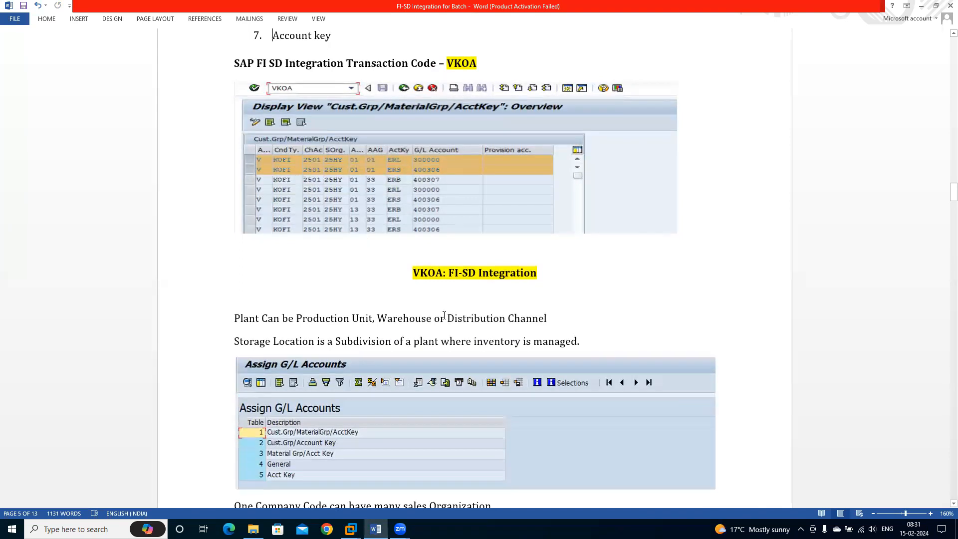
Read the Document Flow in Sales list and the diagram from sales order through goods issue to customer invoice.
key(Page_Down)
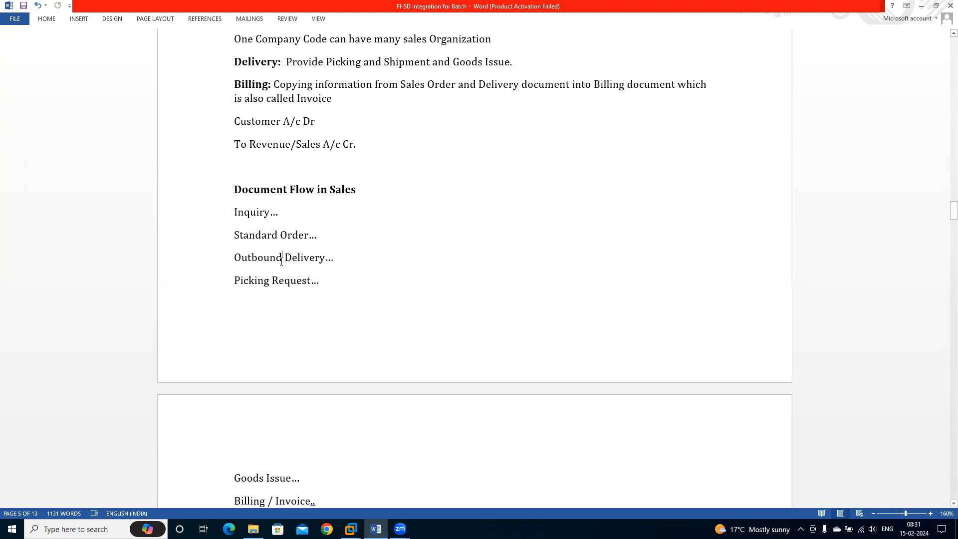
key(Down)
key(Down)
key(Down)
key(Down)
key(Down)
key(Down)
key(Down)
key(Down)
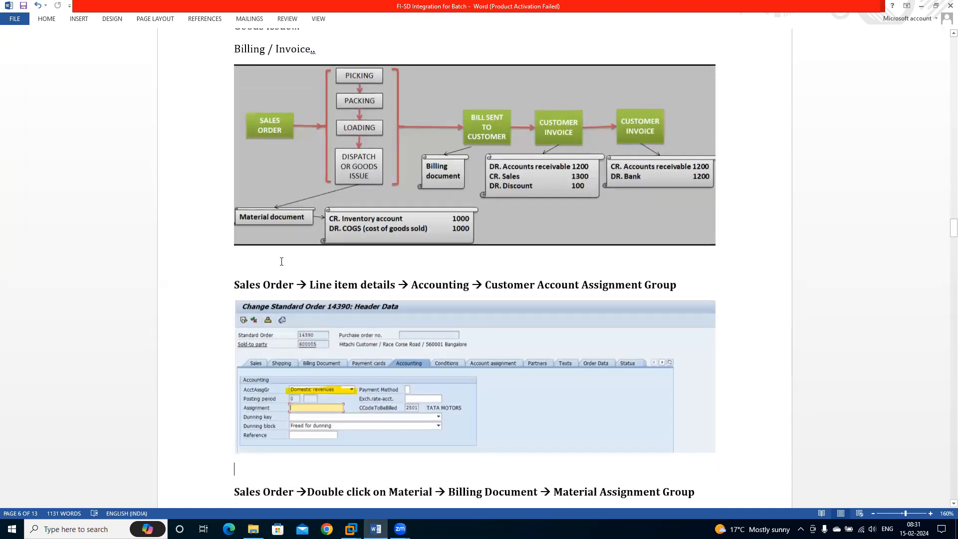
key(Up)
key(Up)
key(Up)
key(Up)
key(Up)
key(Up)
key(Up)
key(Up)
key(Up)
key(Up)
key(Up)
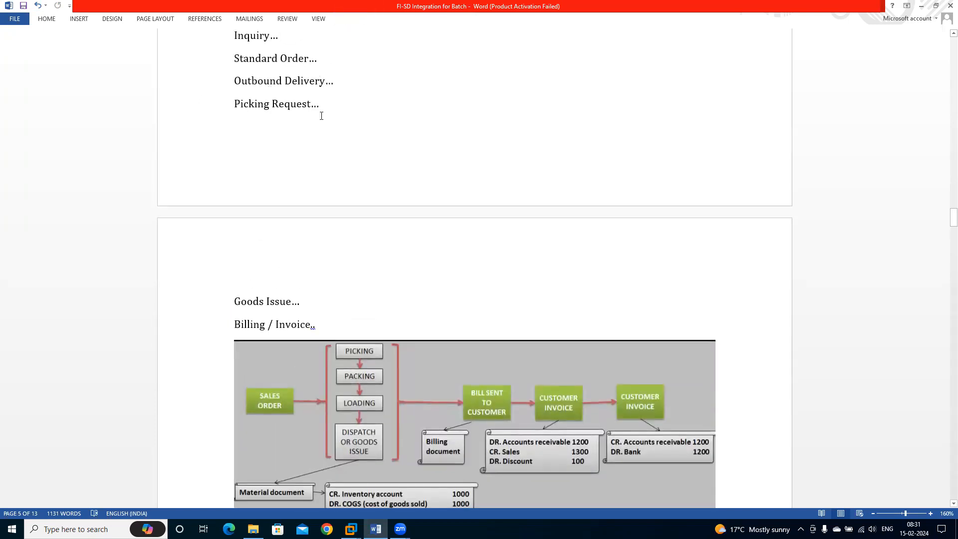
Review the sales order assignment group screenshots and select the notes on COGS valuation and the ERL and ERS account keys.
scroll(339, 330, down, 8)
click(339, 332)
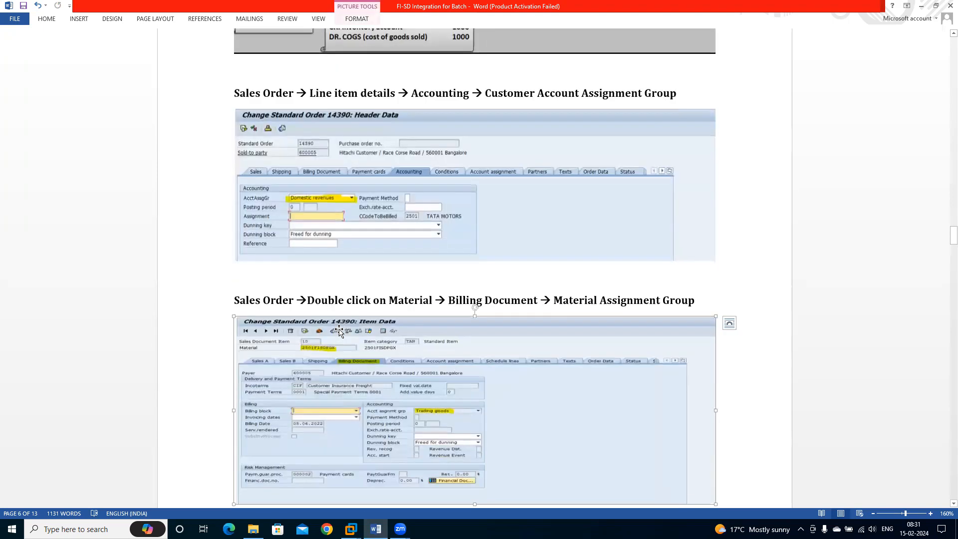
key(Page_Down)
key(Page_Down)
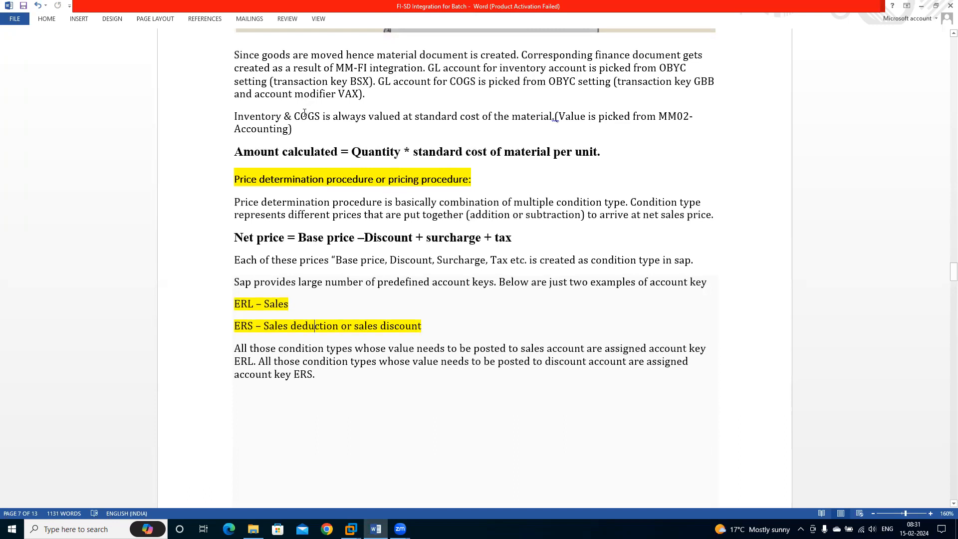
drag(285, 117, 557, 165)
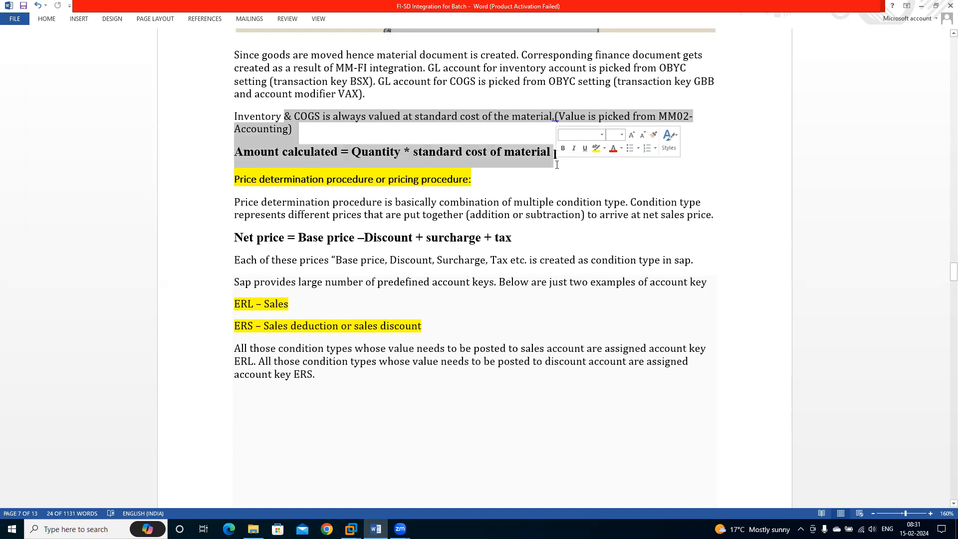
drag(251, 272, 557, 396)
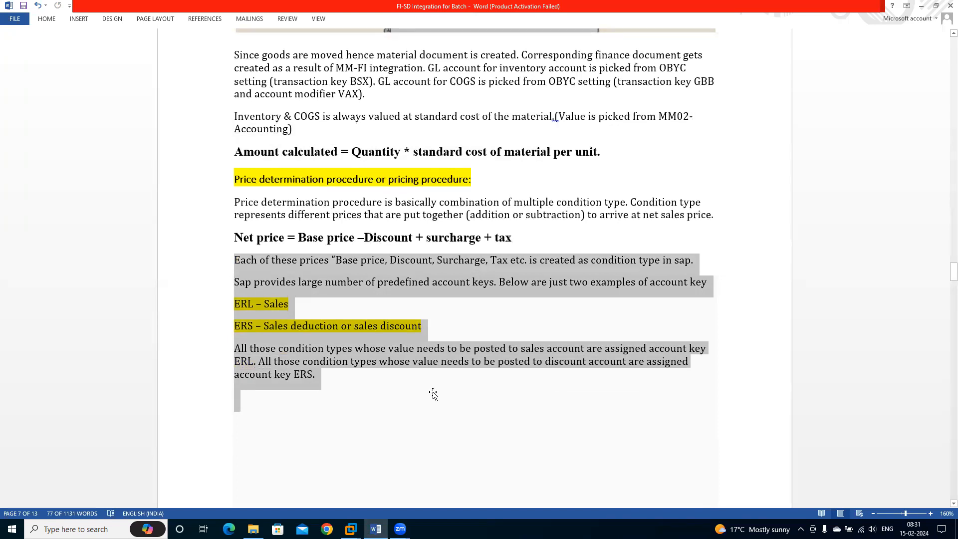
Review the Picking of Goods (VL02N) and Post Goods Issue sections of the notes.
key(Page_Down)
key(Page_Down)
key(Page_Down)
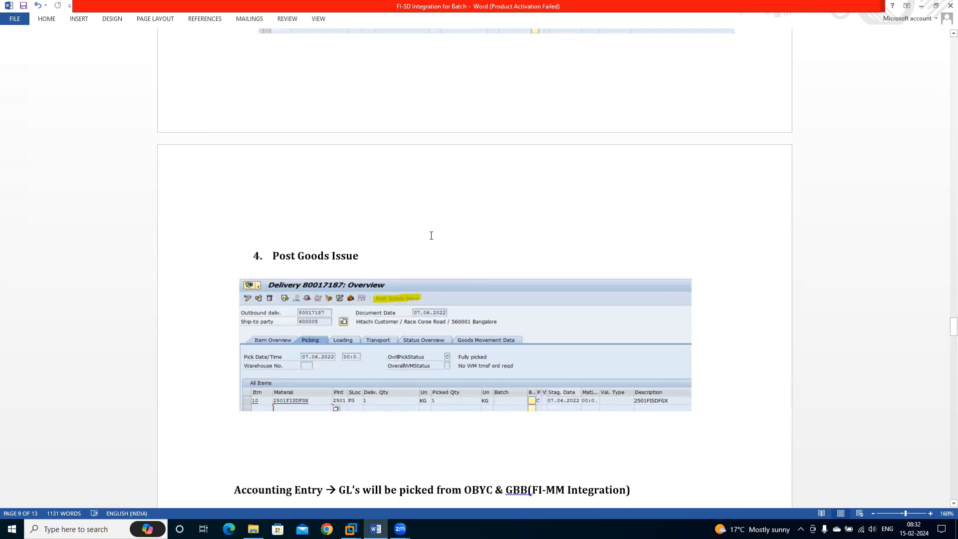
key(Page_Up)
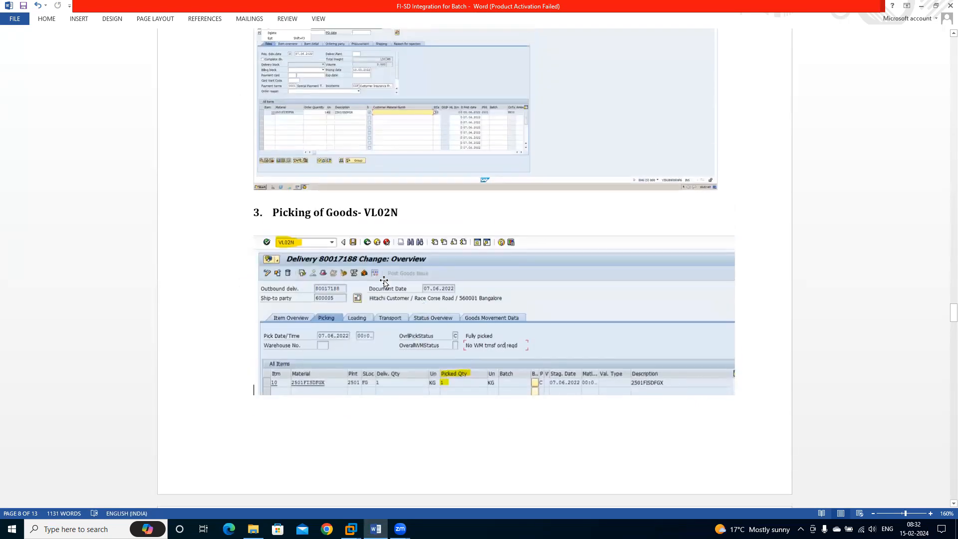
Review the OBYC settings for BSX and GBB-VAX and the VF02 customer billing entry.
key(Page_Down)
key(Page_Down)
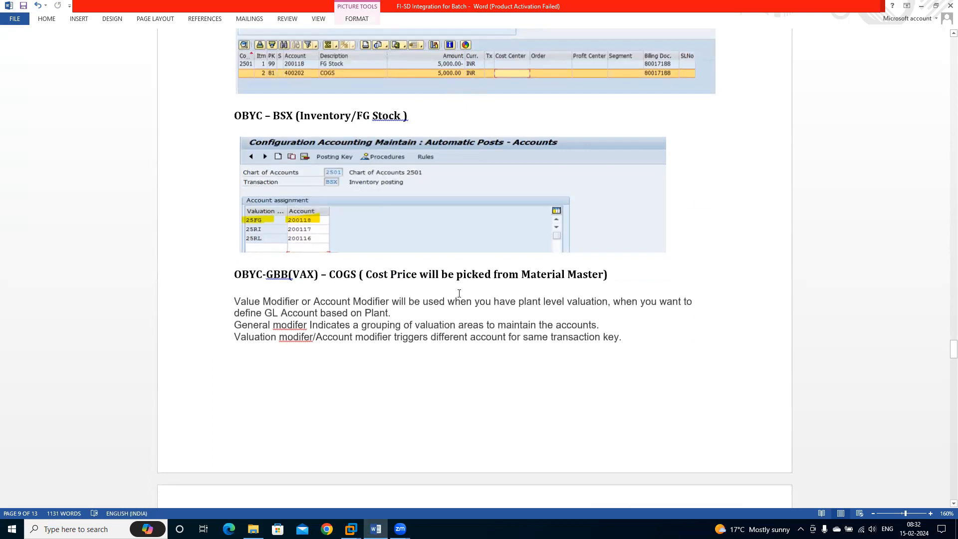
scroll(459, 293, down, 10)
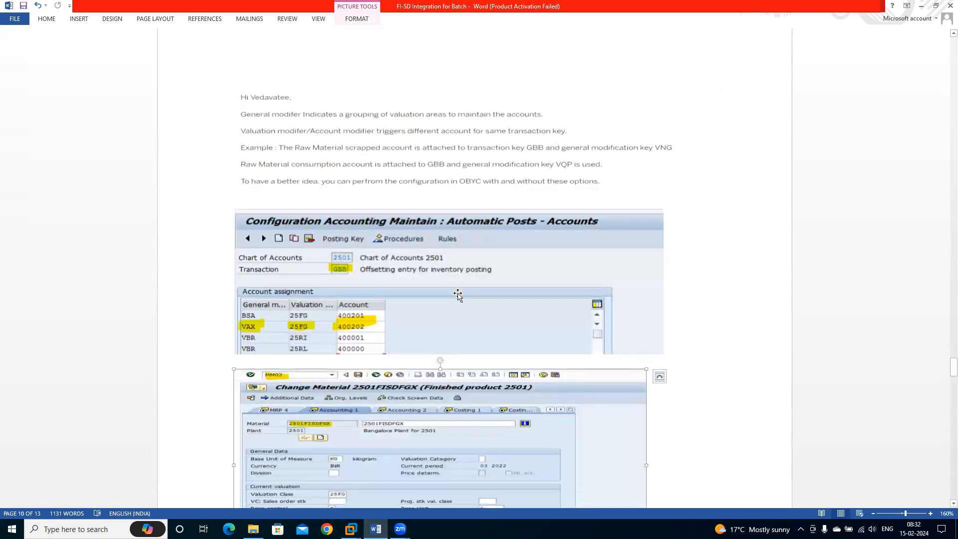
scroll(371, 401, down, 8)
click(371, 401)
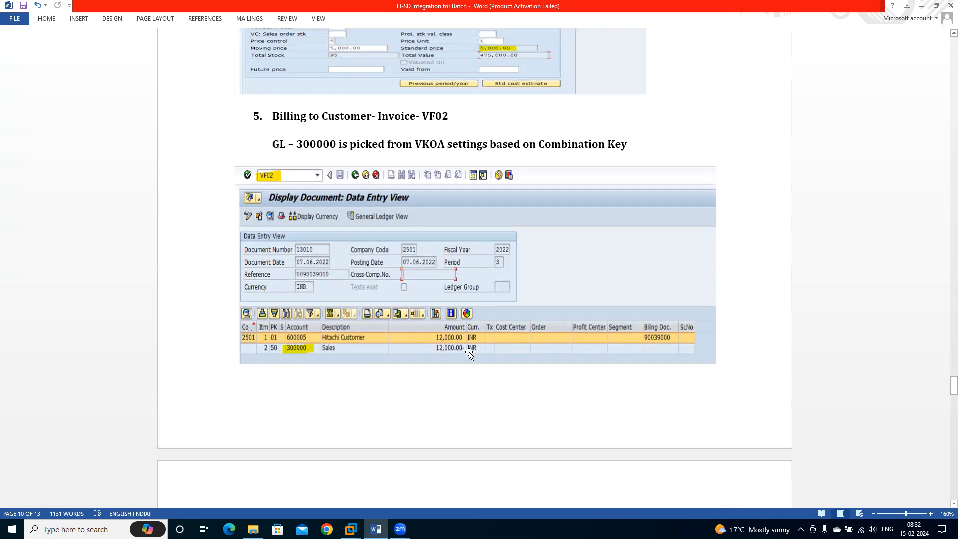
Read the VKOA notes on KOFI and KOFK, the sales billing entry, and the remaining configuration screenshots through the document's end.
scroll(470, 353, down, 10)
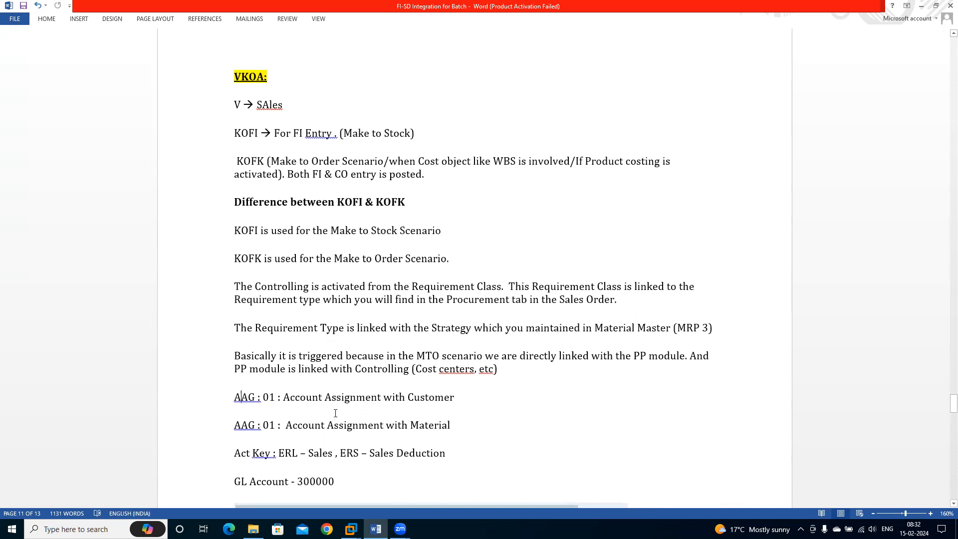
key(Page_Down)
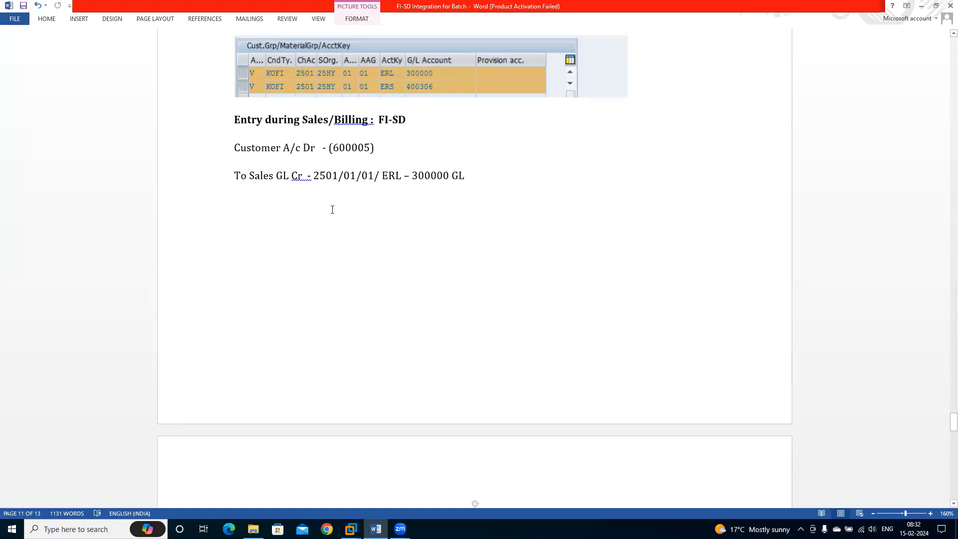
scroll(332, 210, down, 6)
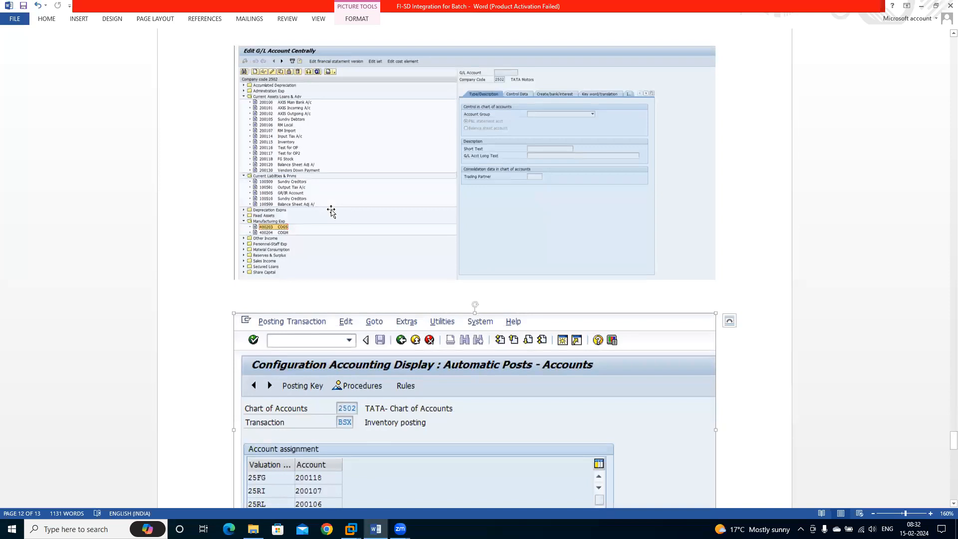
scroll(331, 211, down, 12)
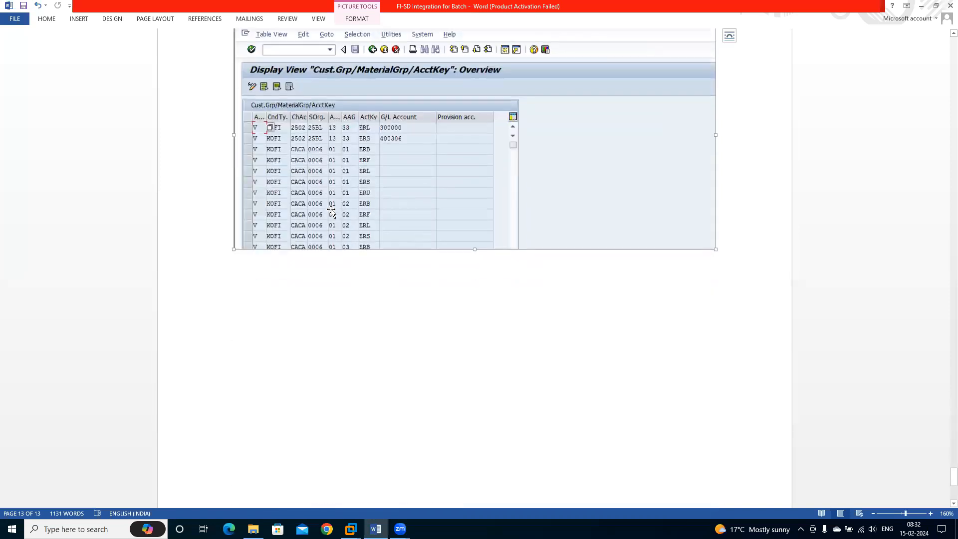
key(Delete)
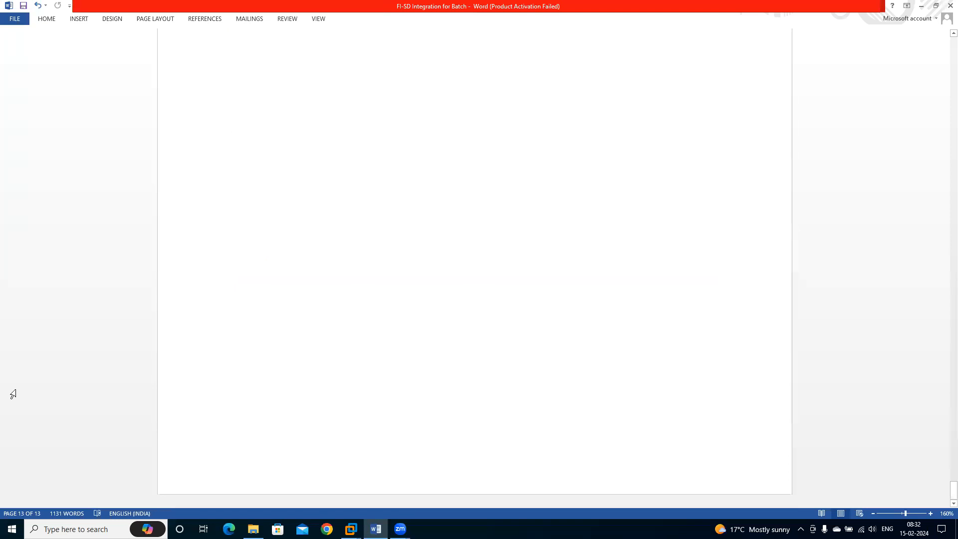
key(ctrl+z)
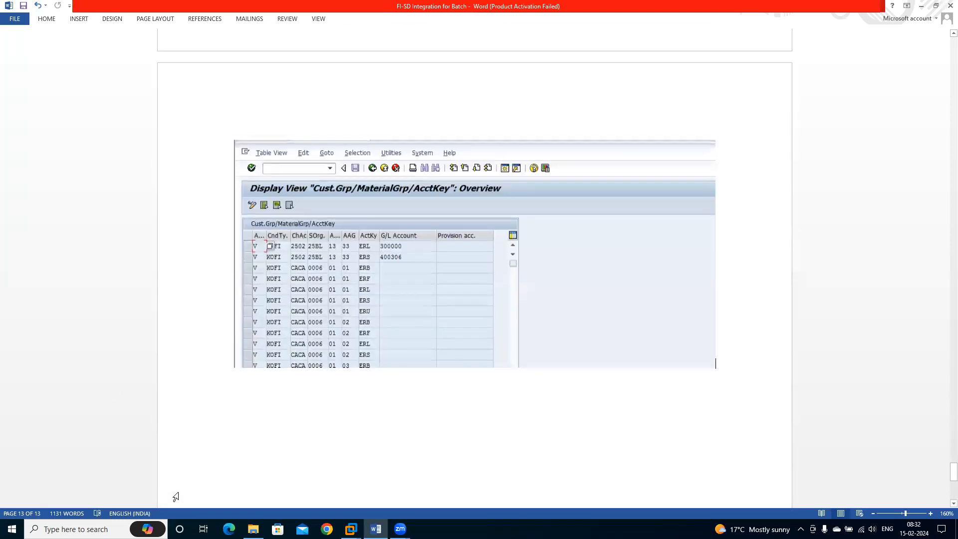